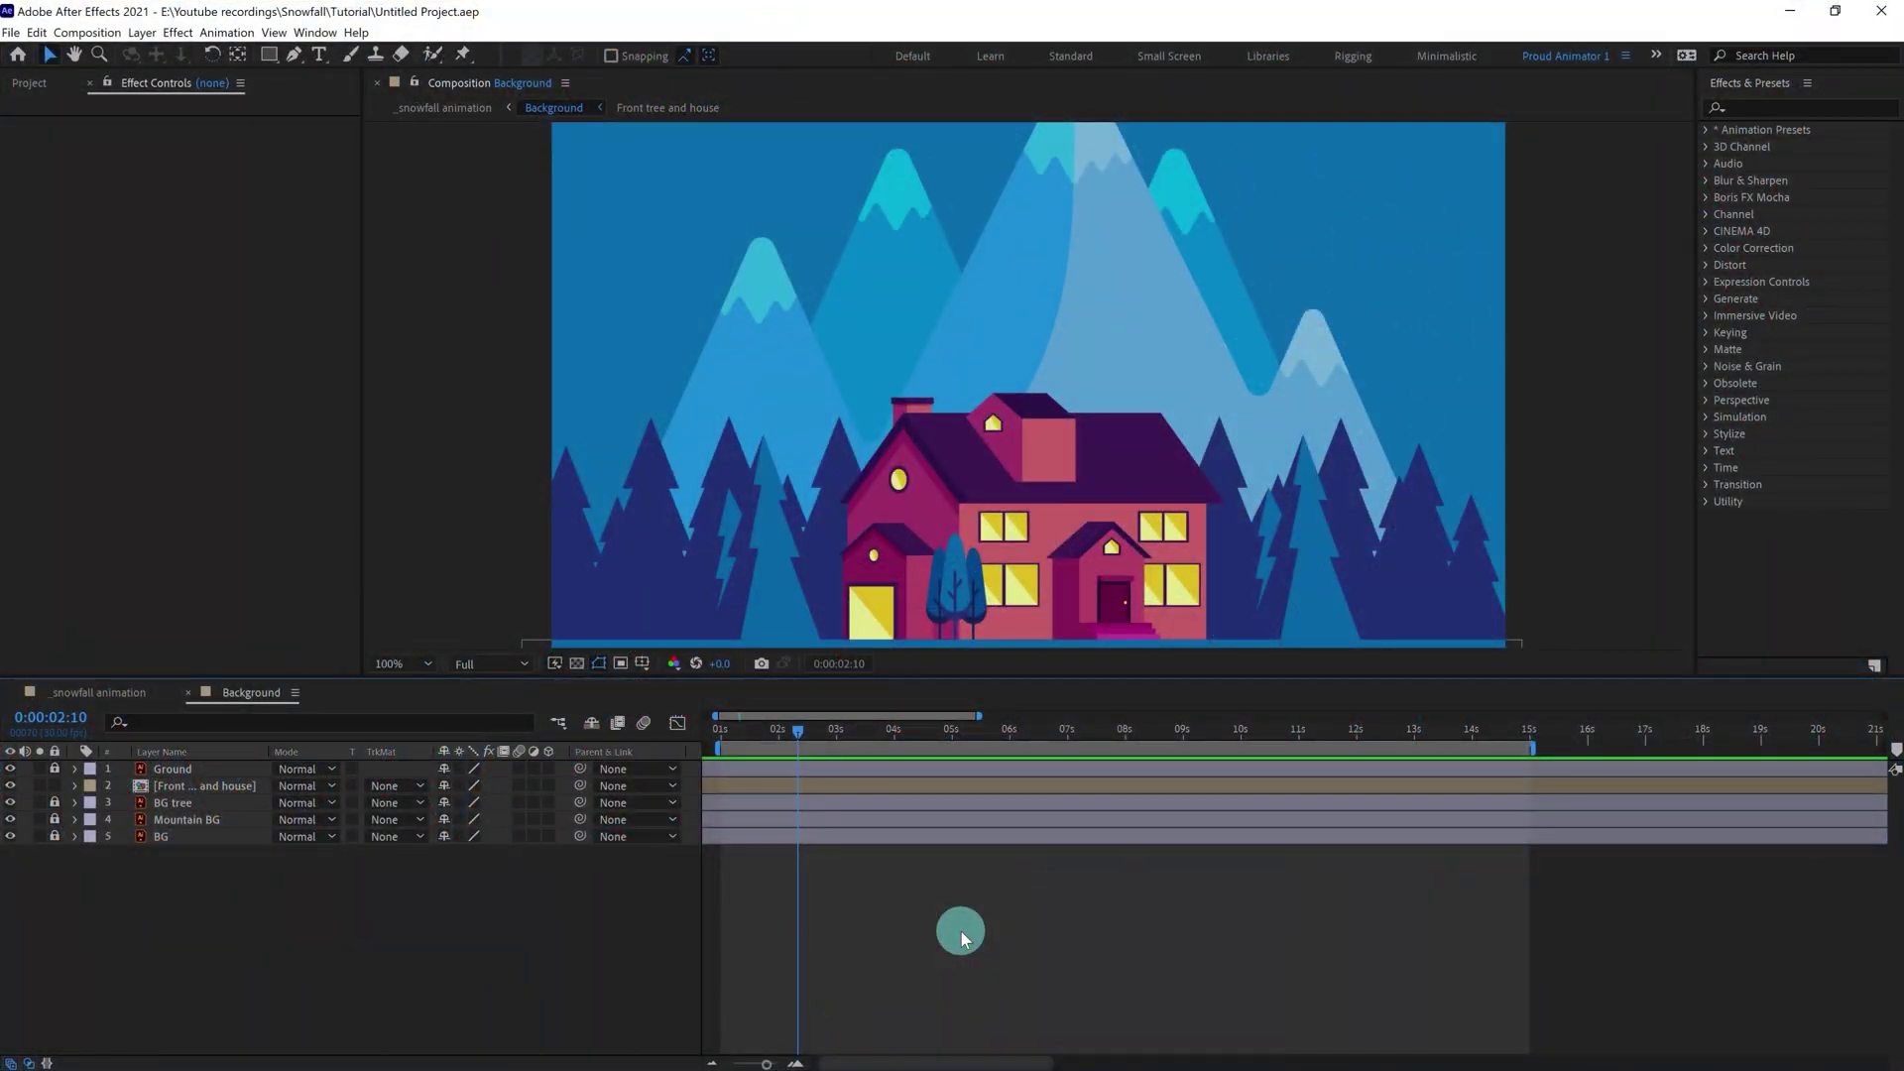
- Add an adjustment layer to the Background composition and name it Snowfall
right_click(960, 937)
mouse_move(1012, 735)
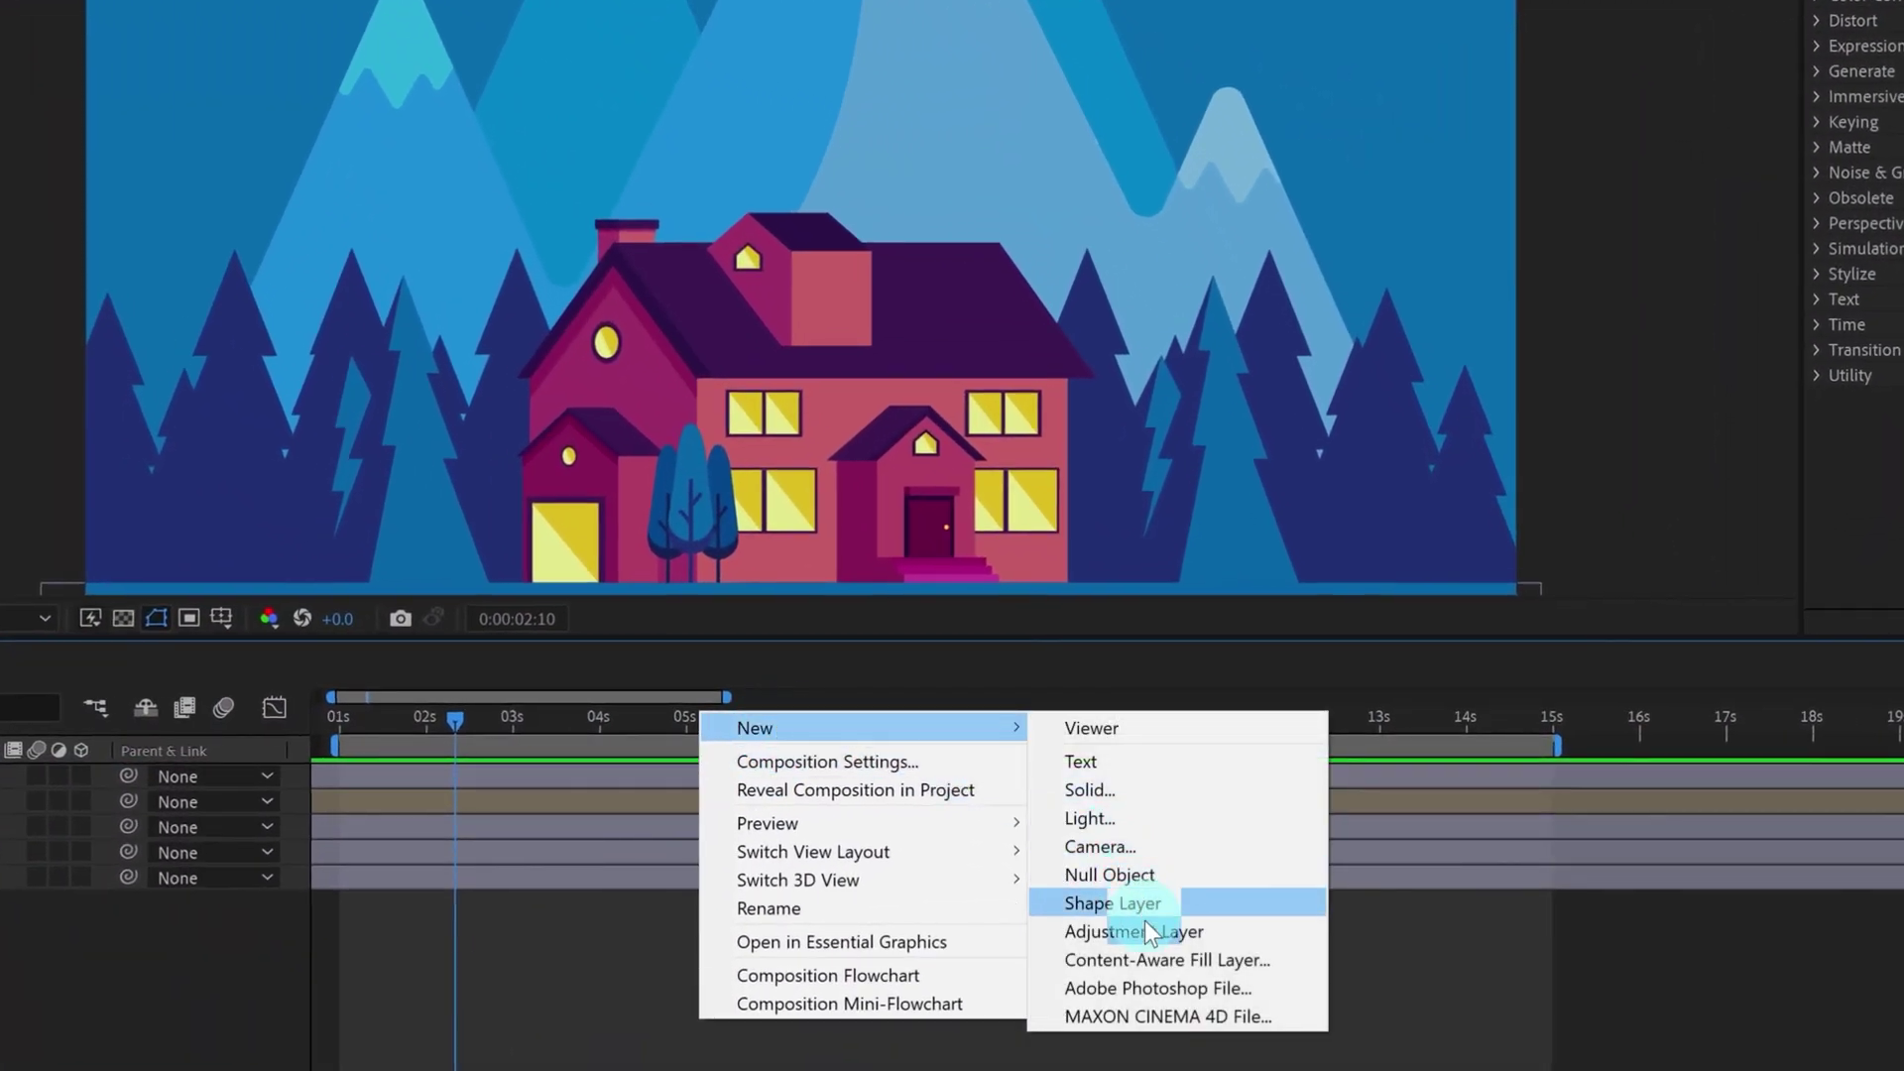
click(1115, 932)
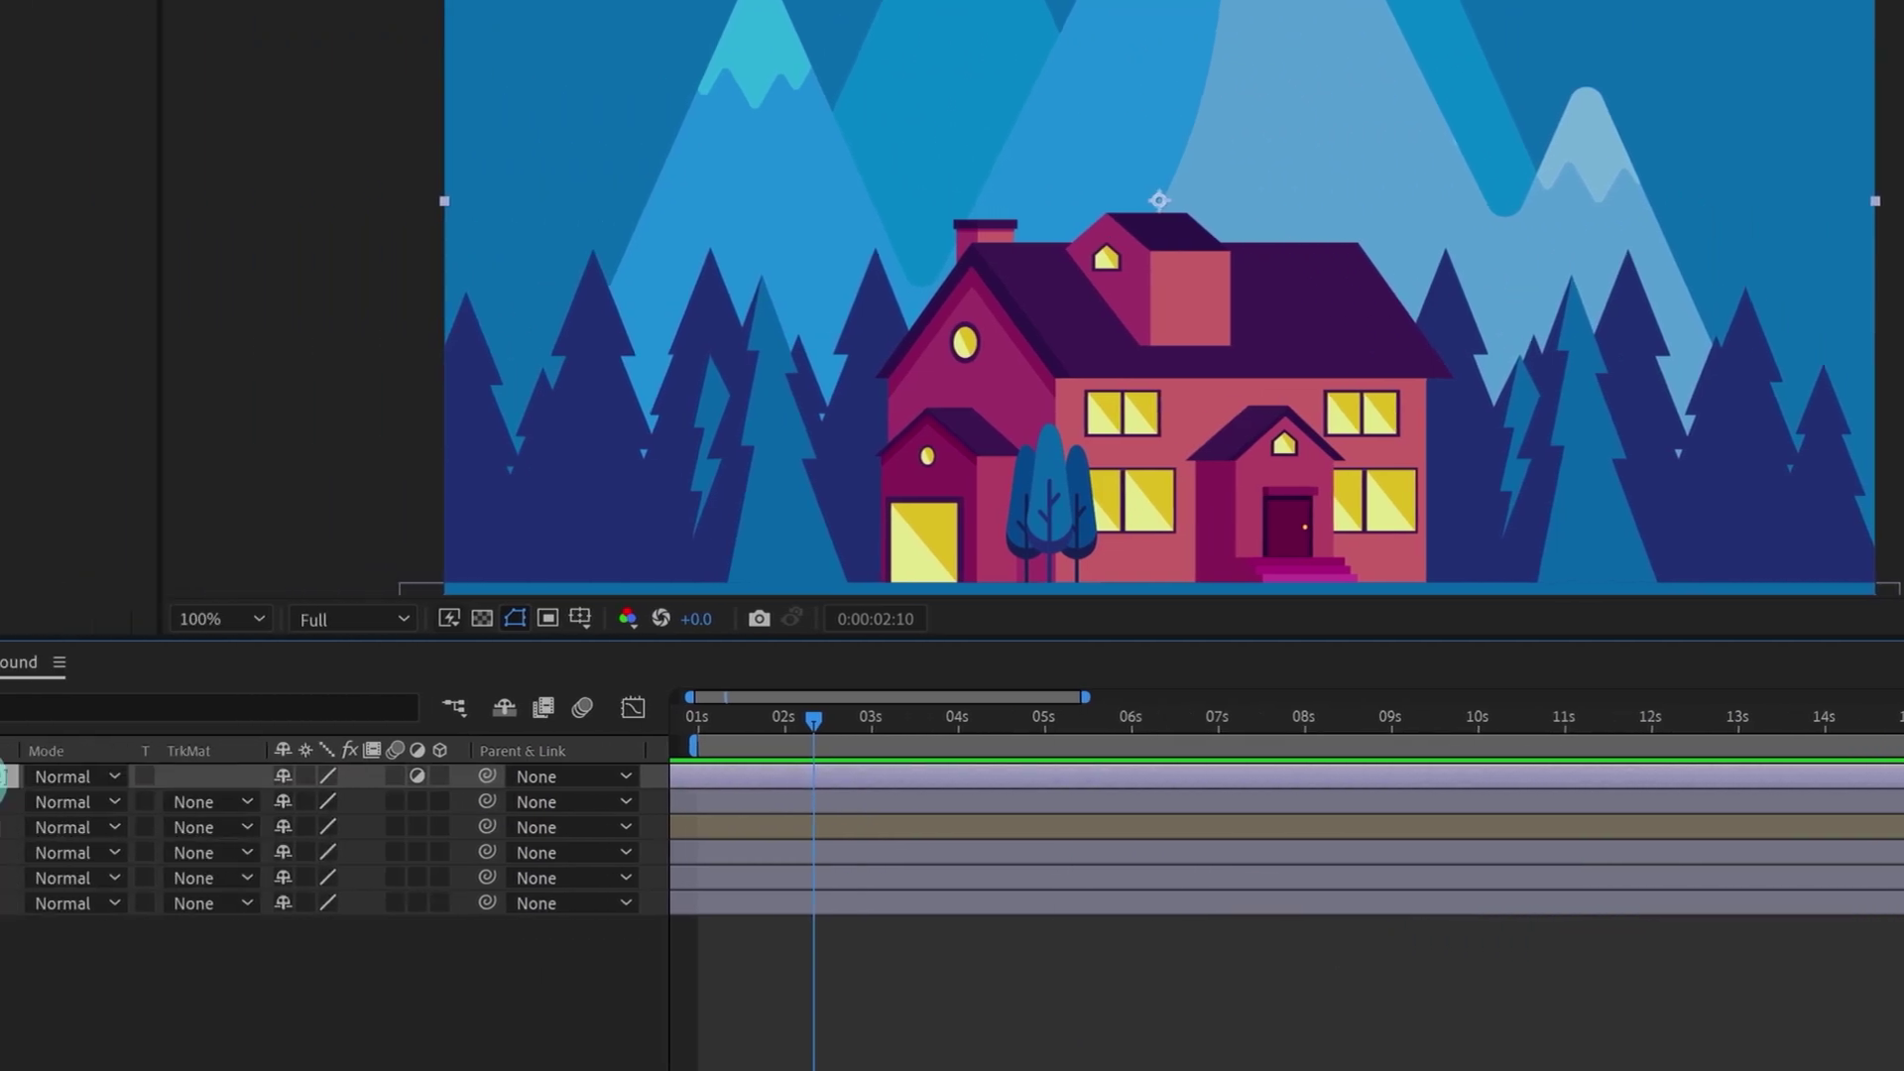
key(Return)
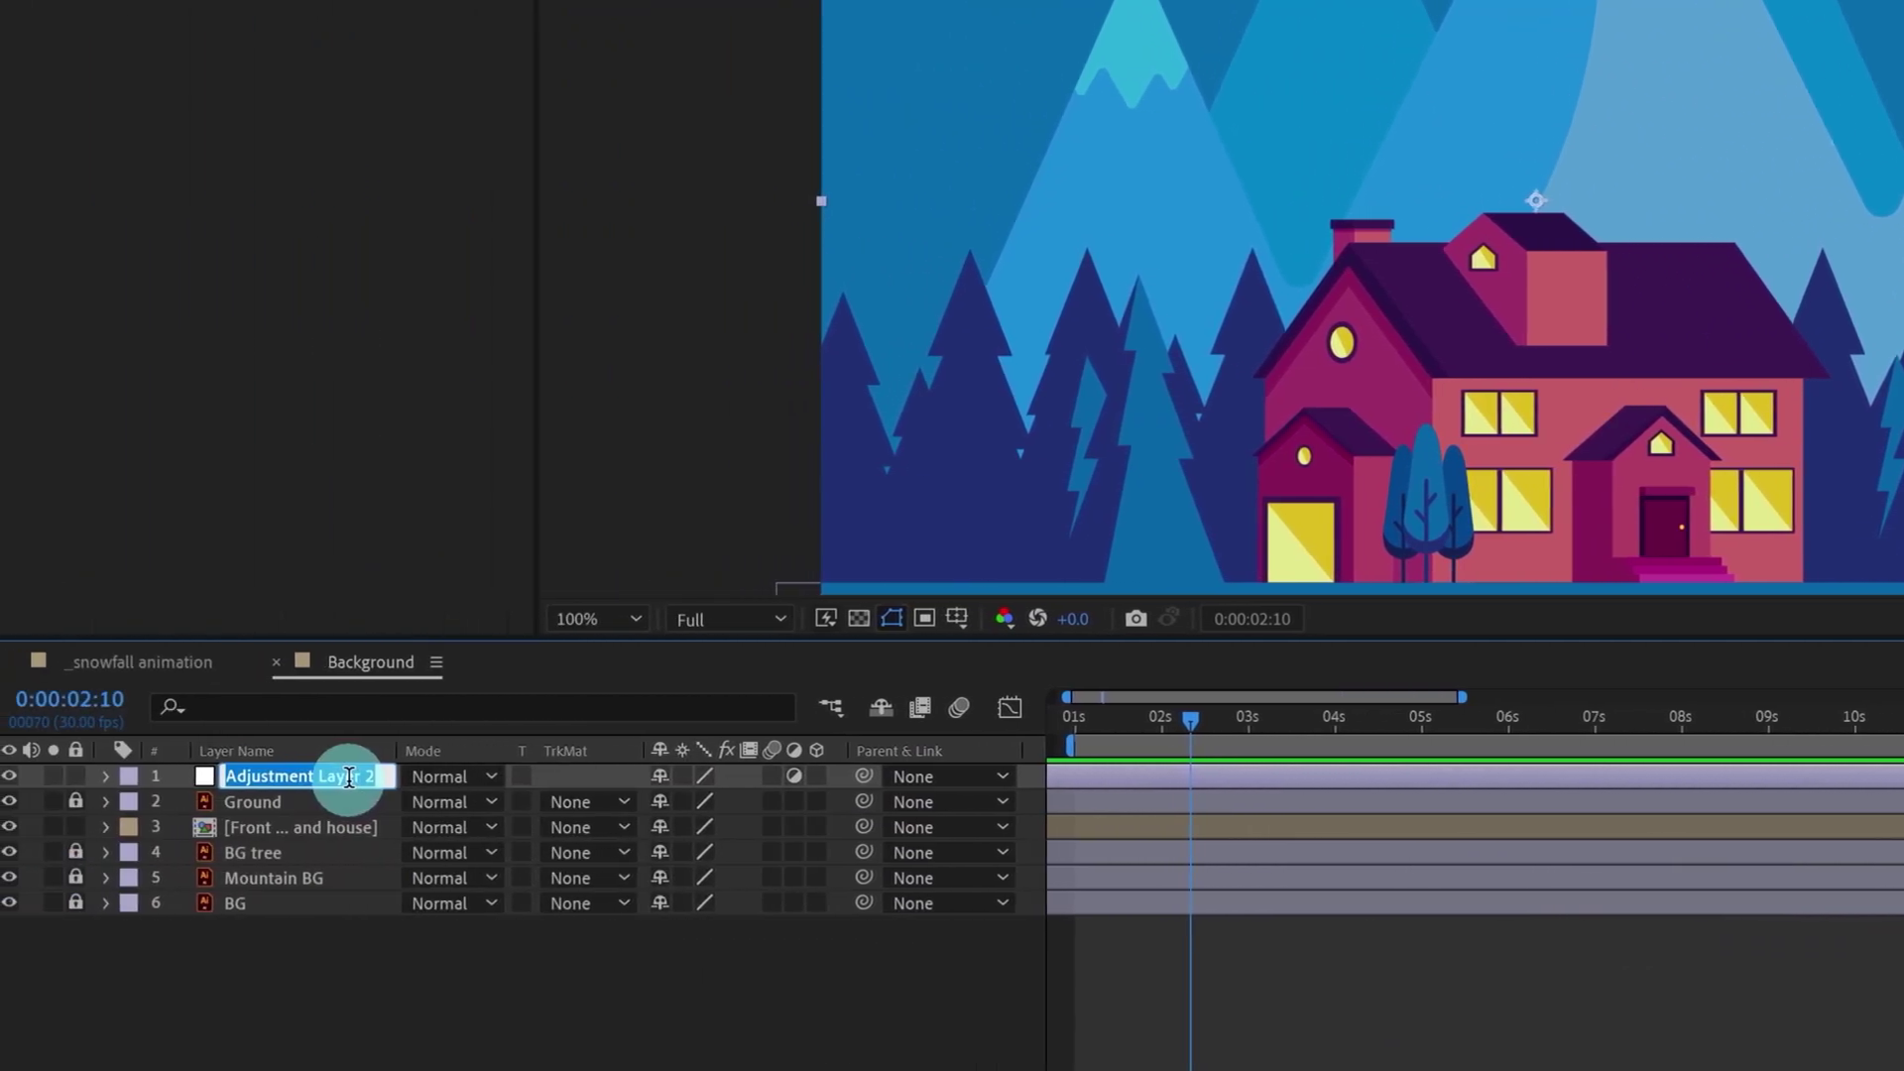
text(Snow)
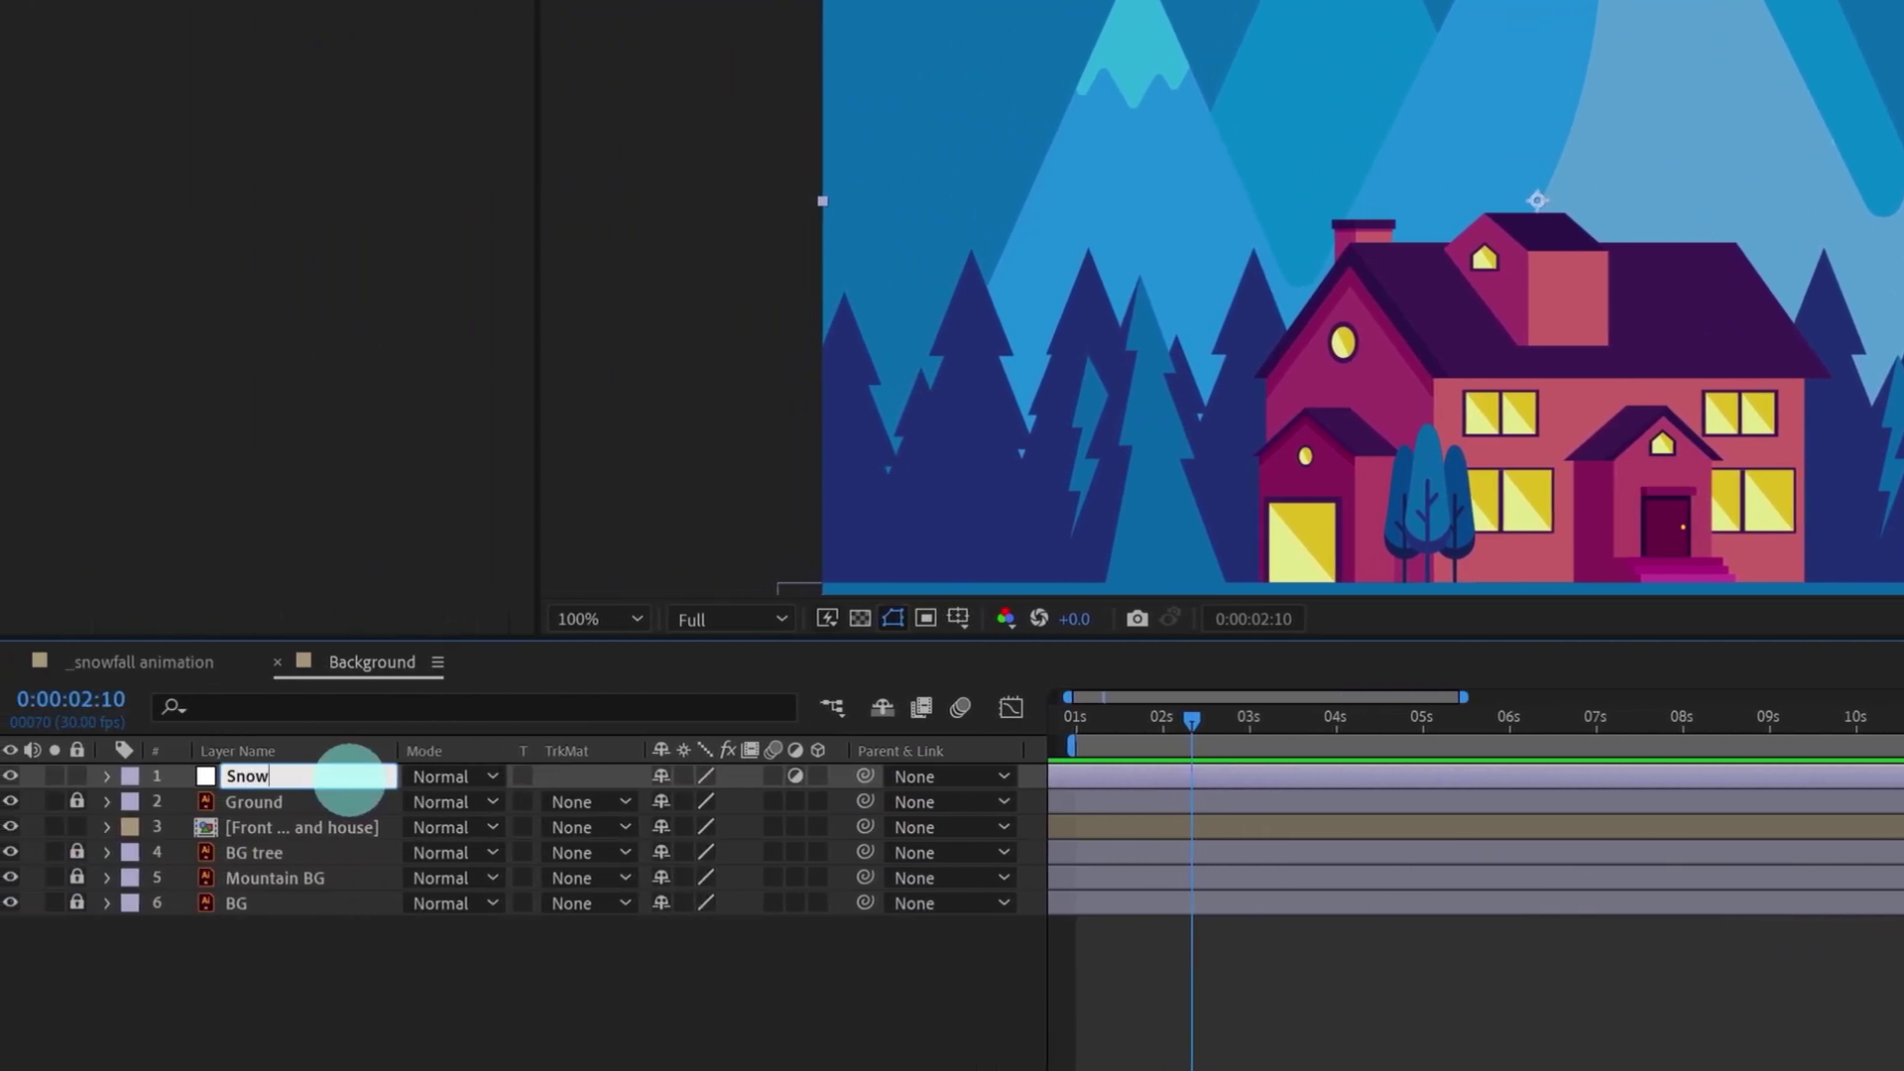
text(fall)
key(Return)
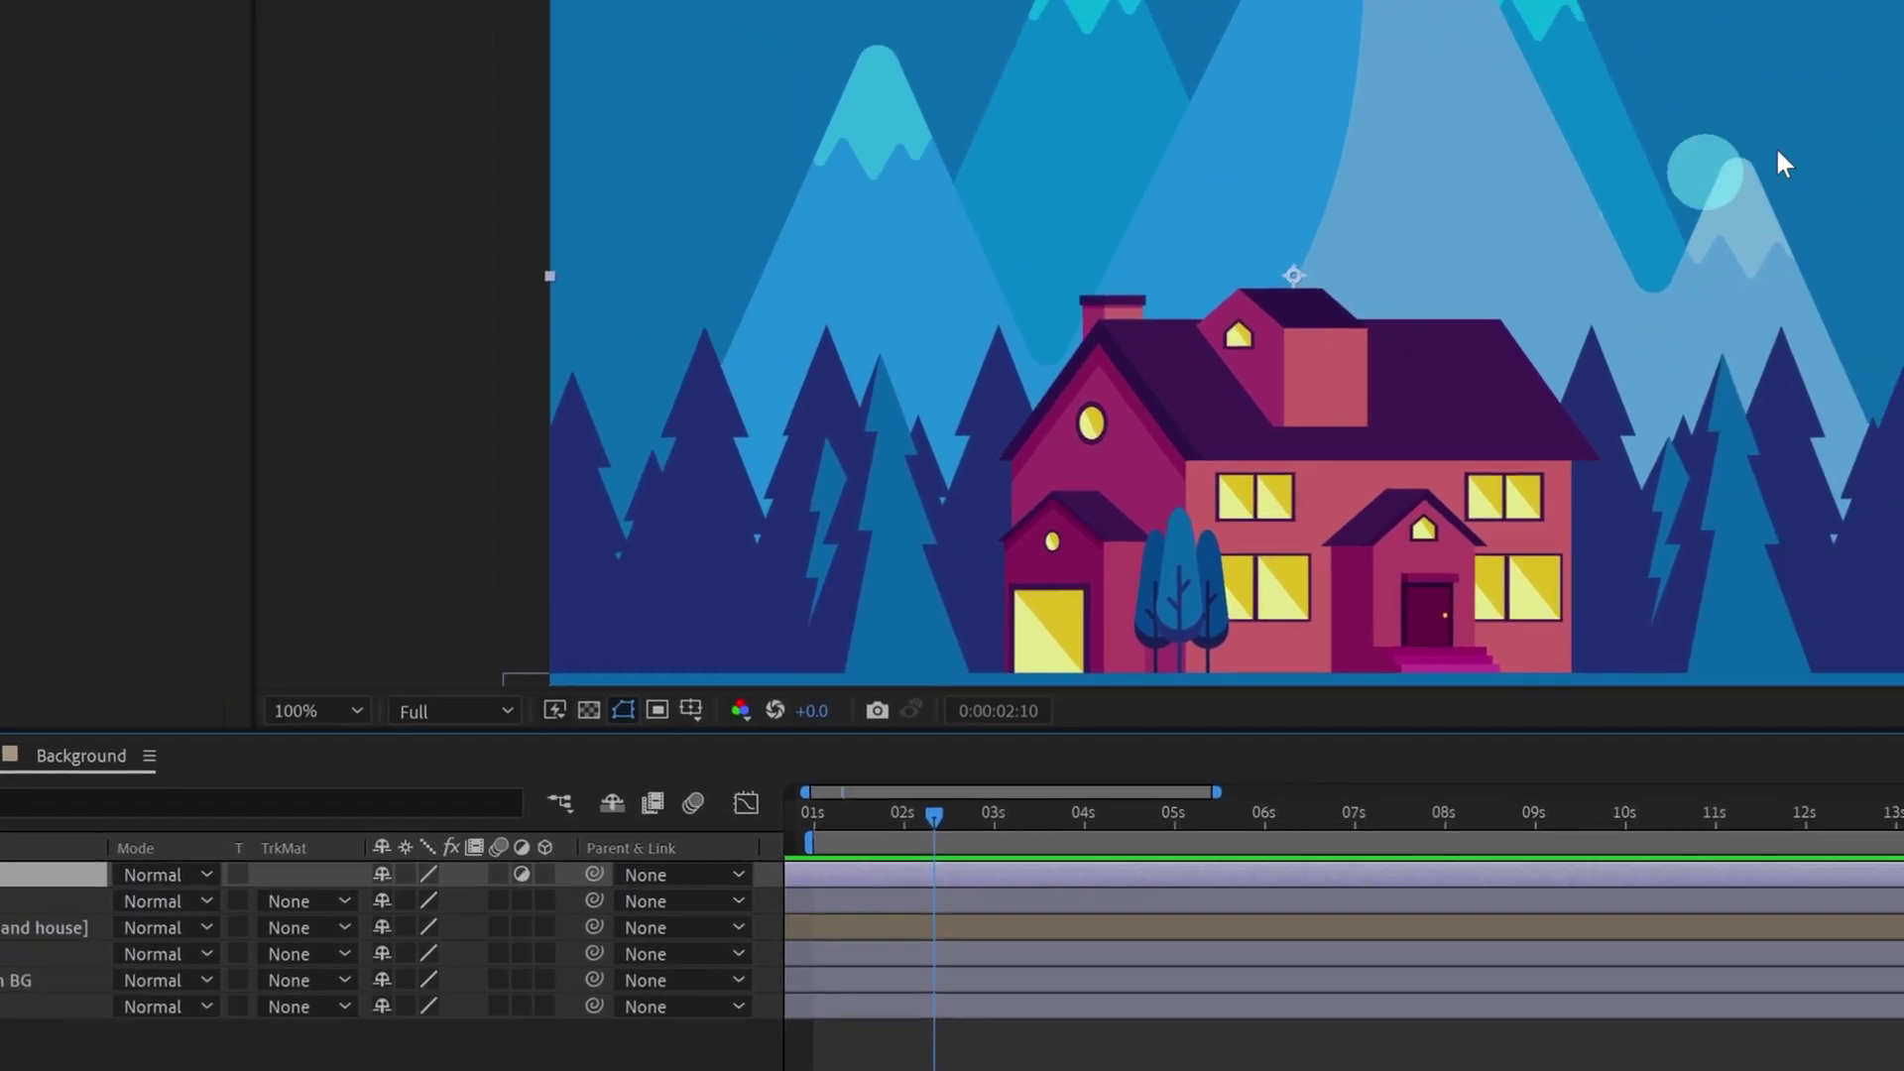
- Find the CC Snowfall effect and apply it to the Snowfall adjustment layer
click(1712, 61)
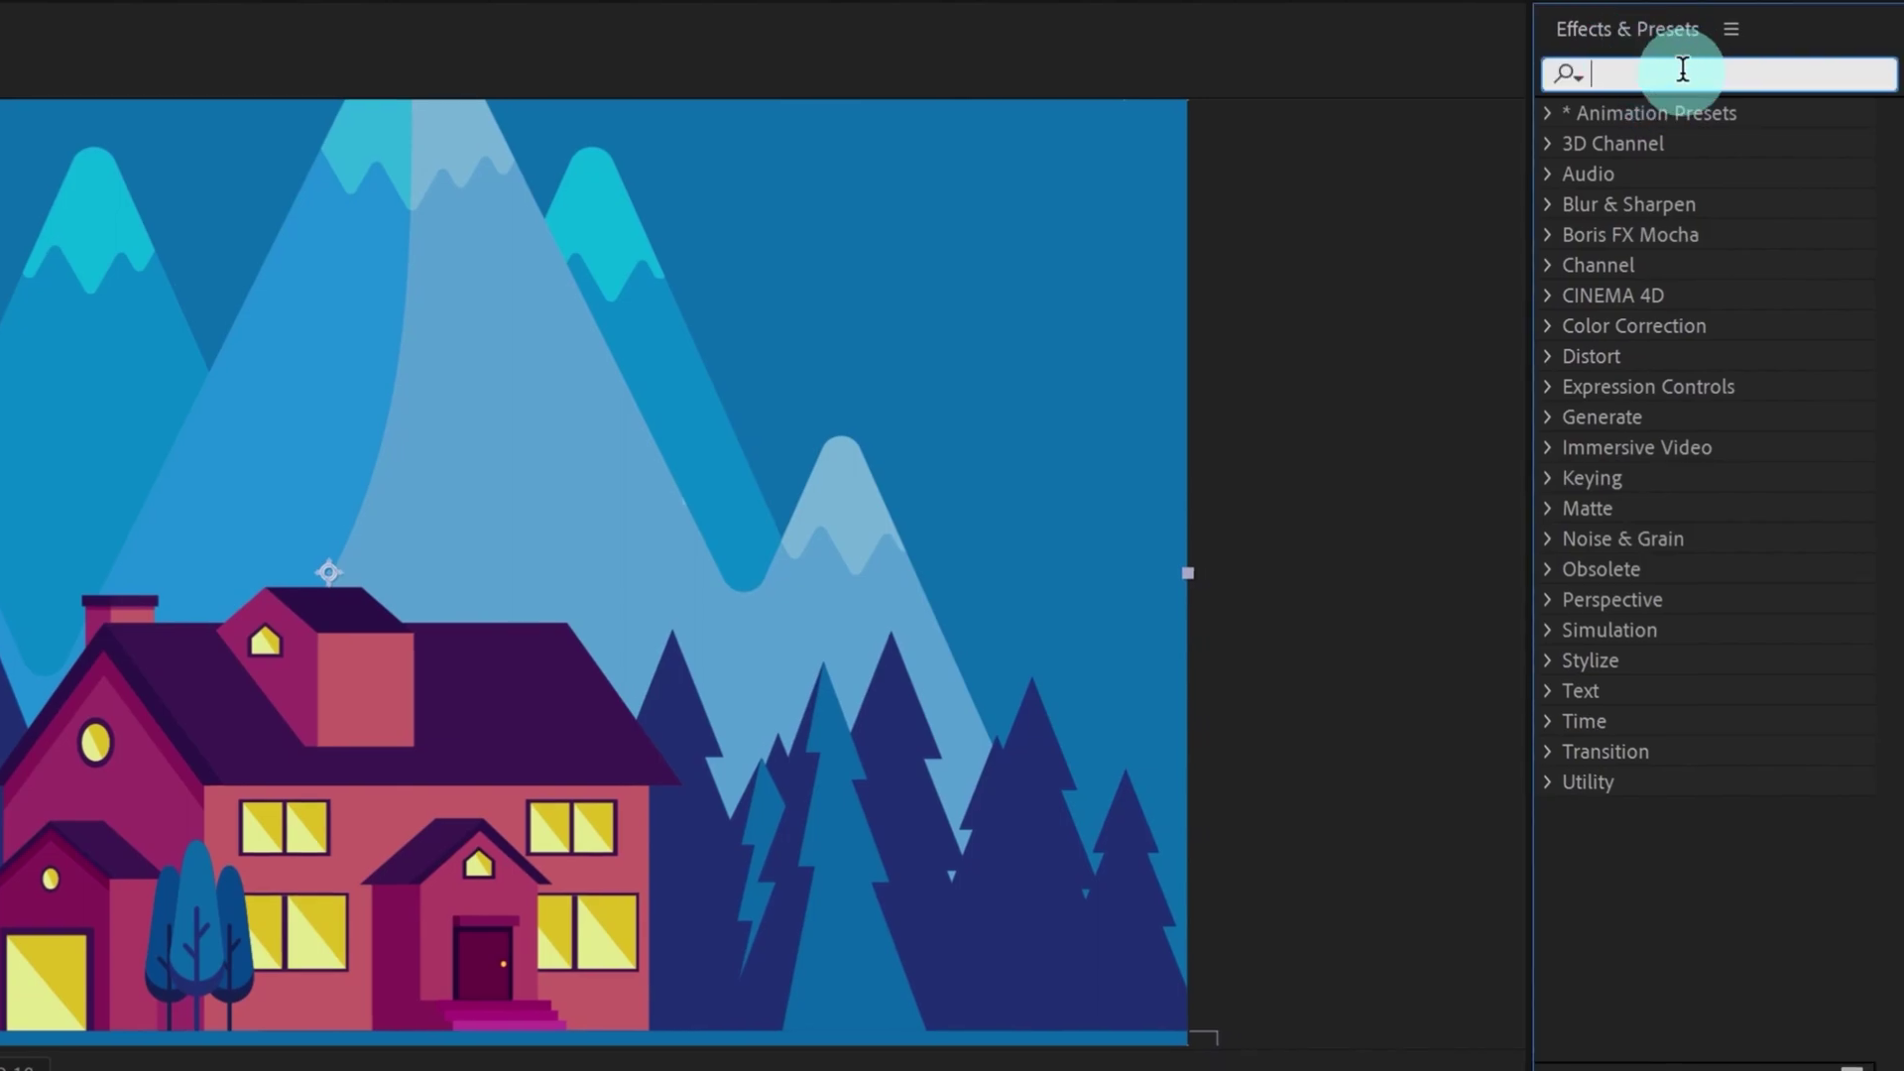
text(cc snow f)
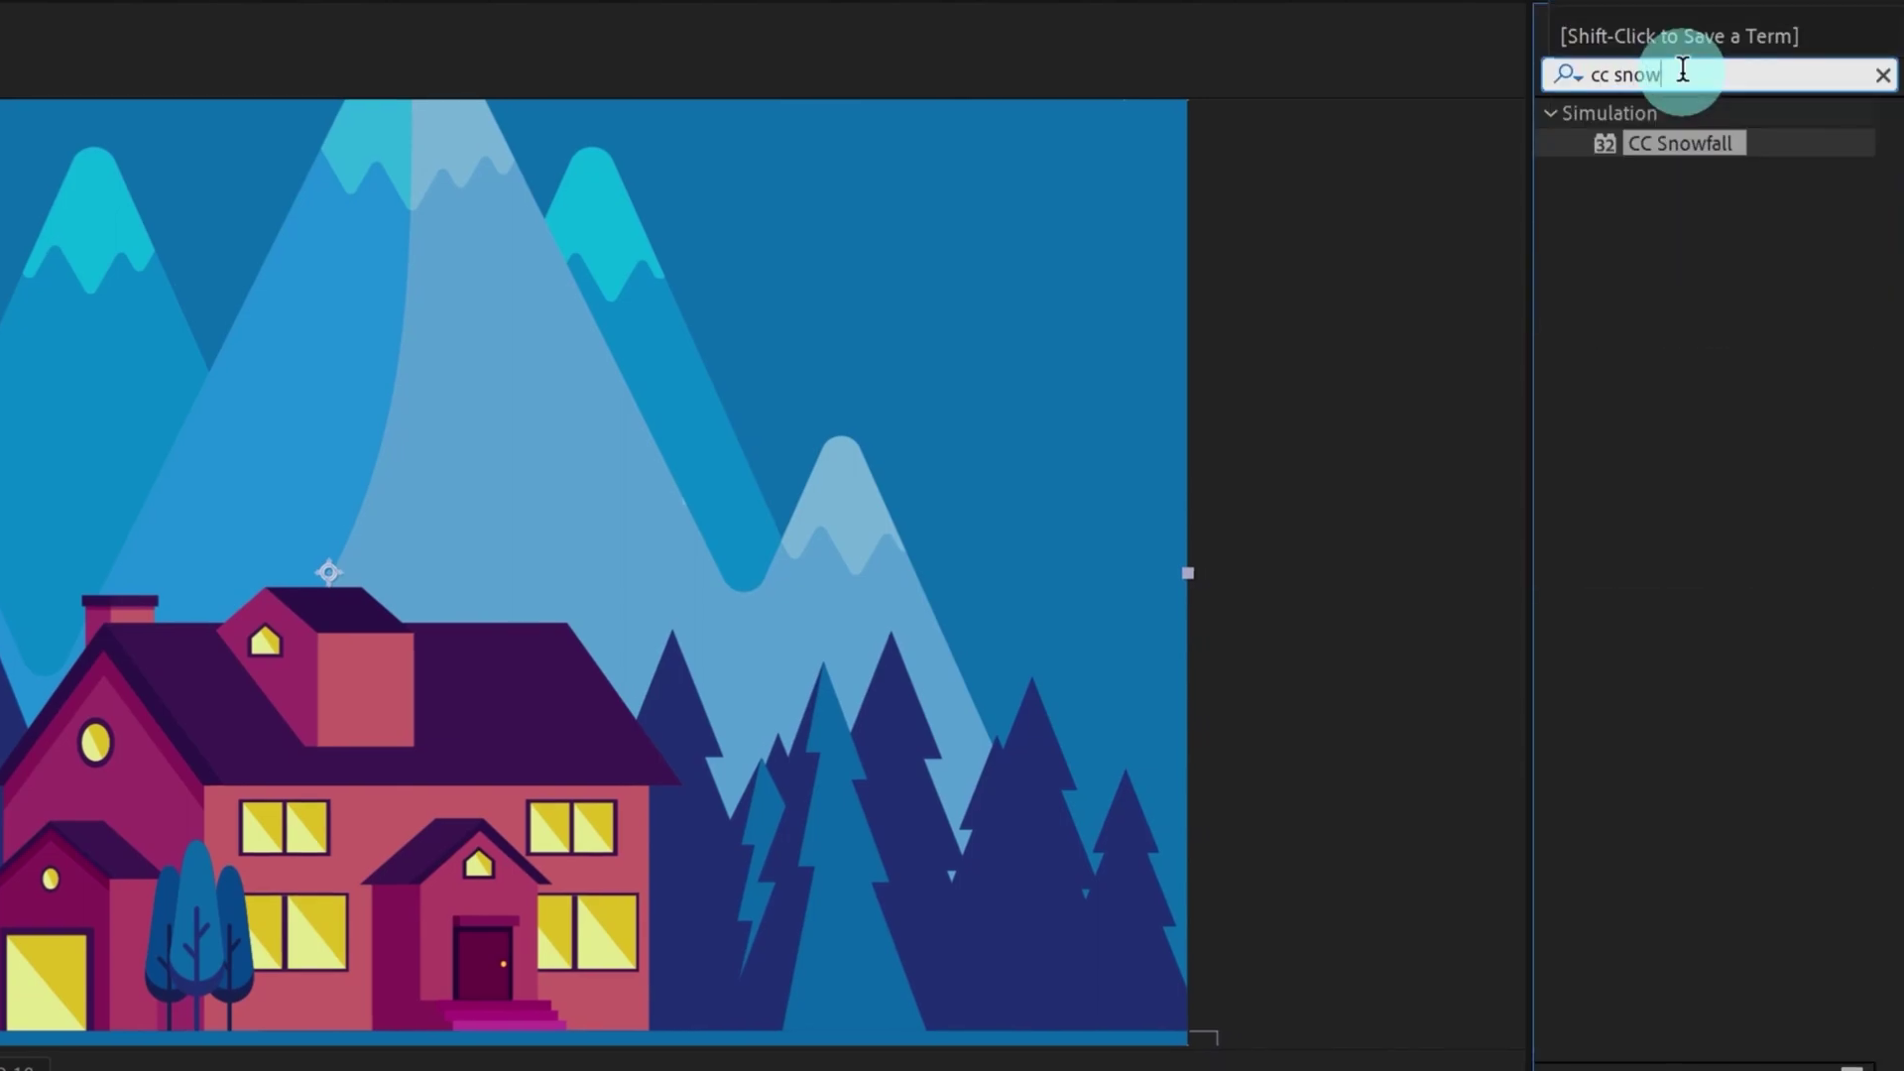
click(1700, 143)
drag(1699, 142, 658, 693)
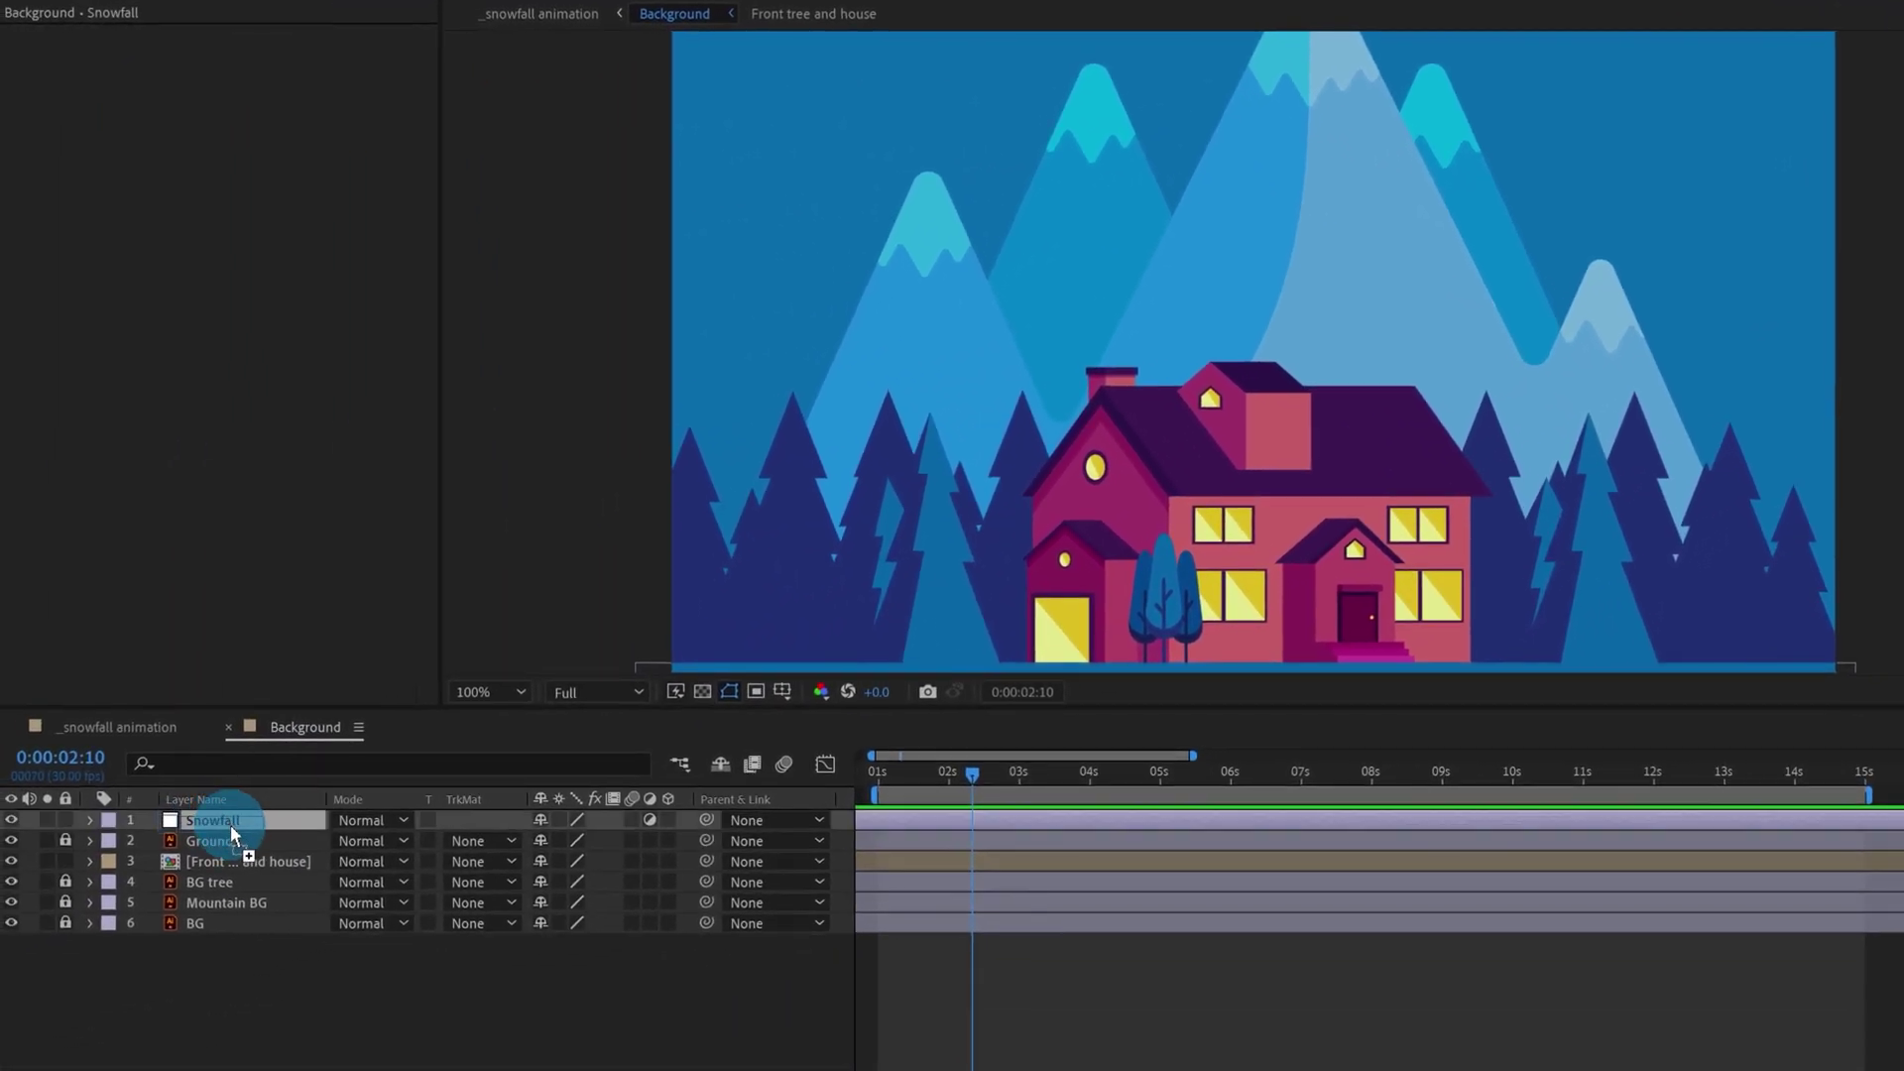
click(1079, 1021)
- Preview the default snowfall, then return the playhead to 0:00:01:06
key(space)
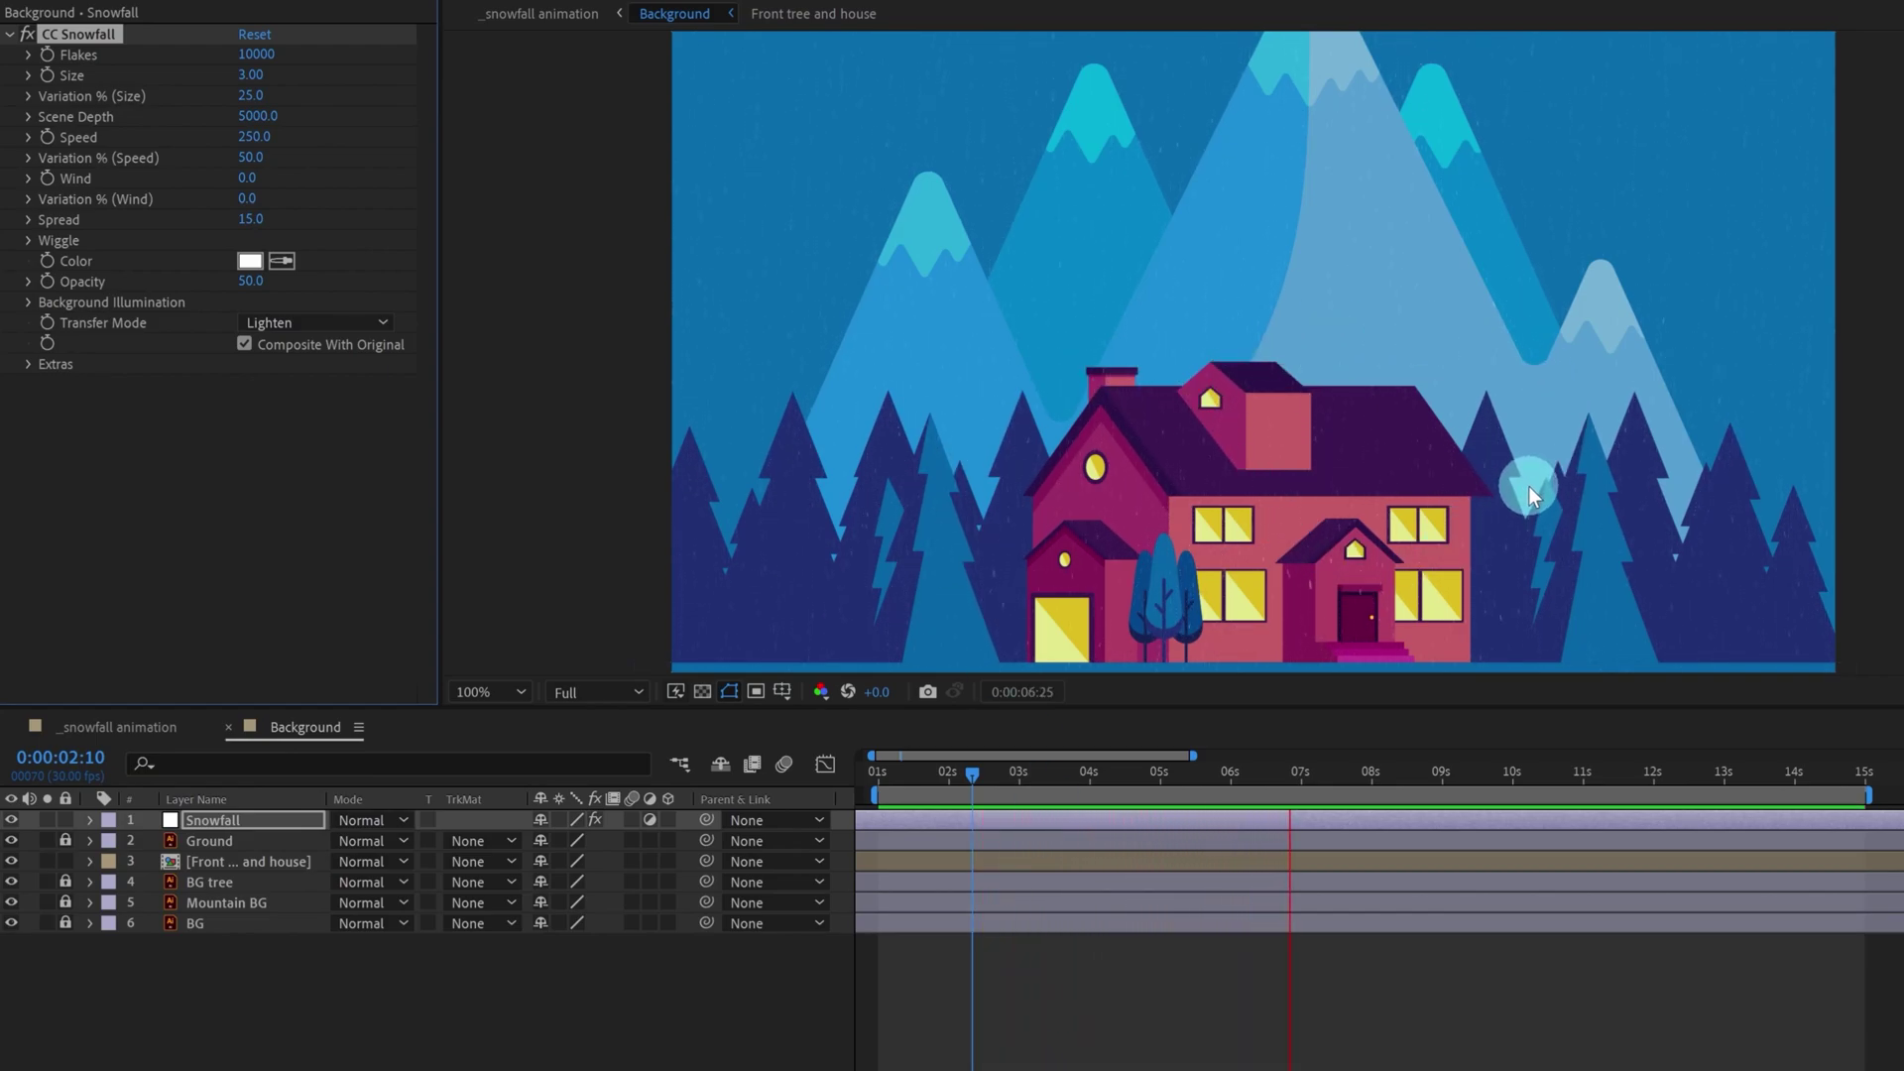
key(space)
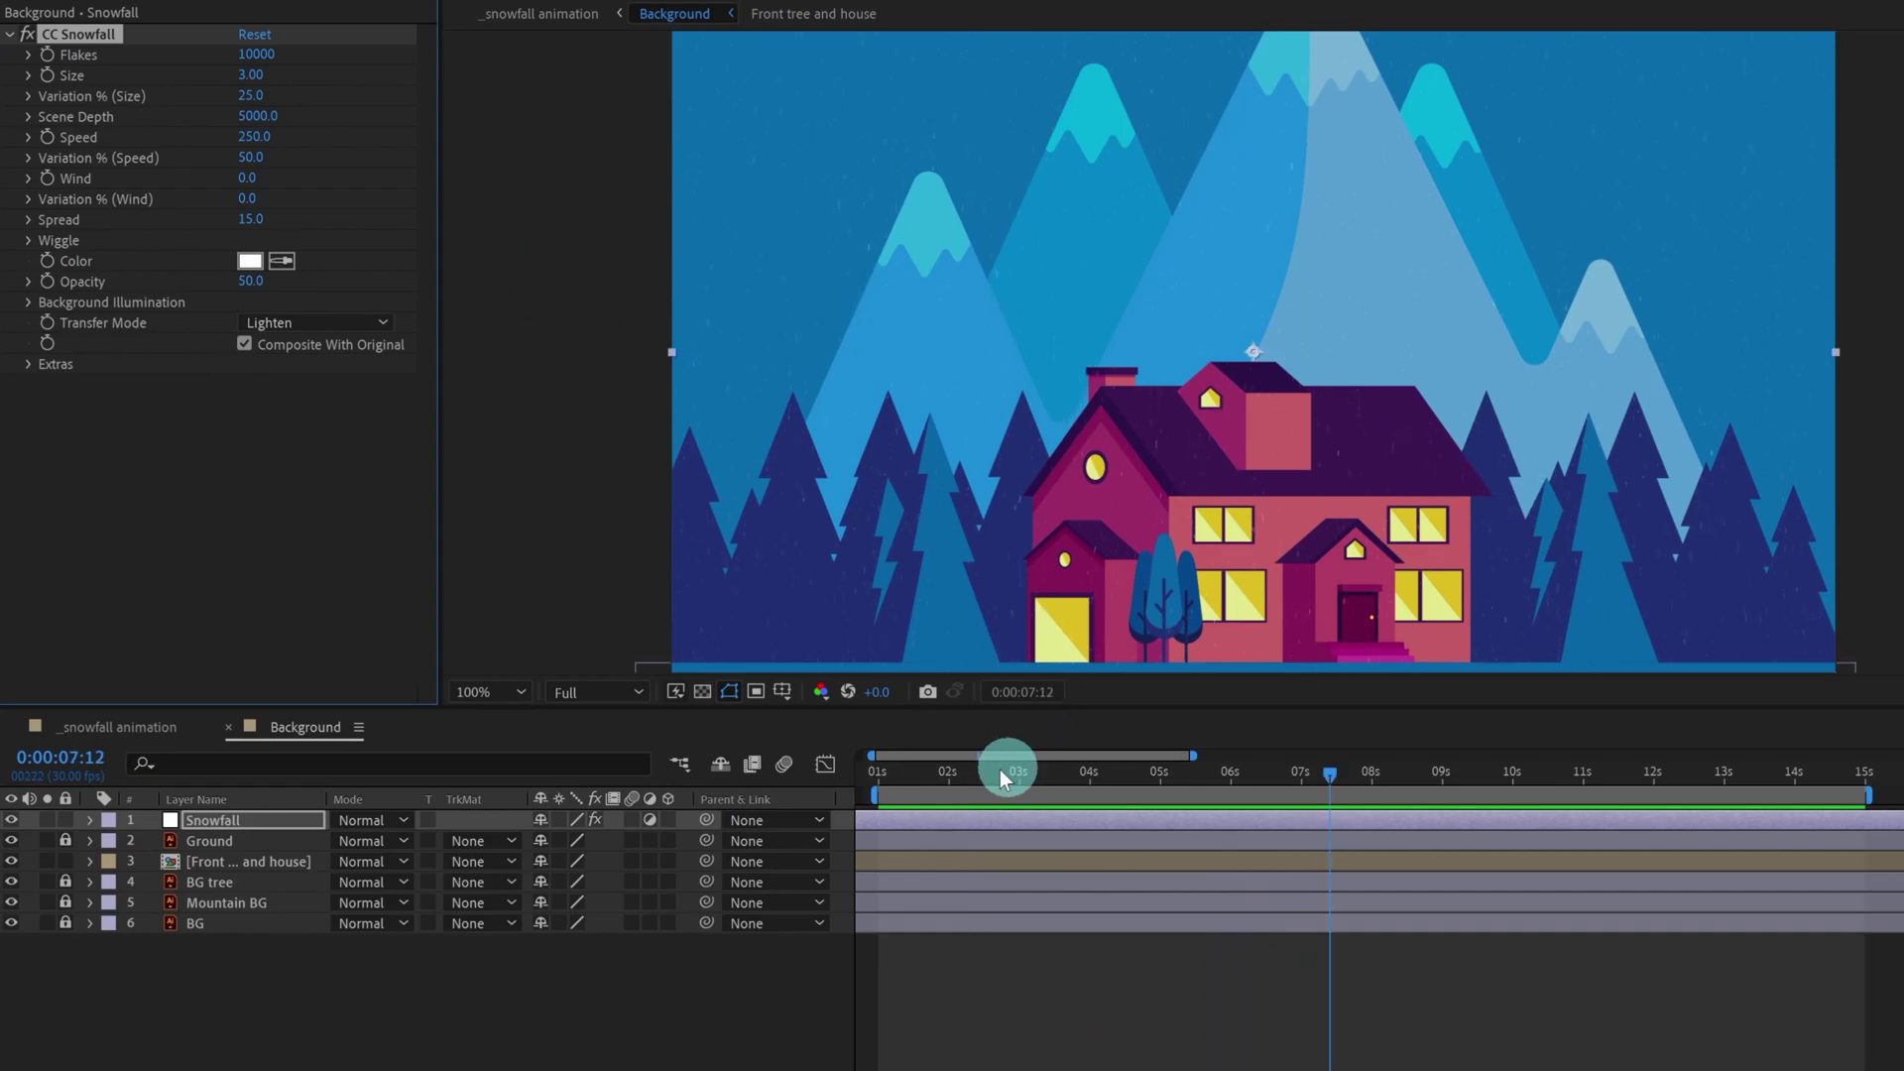
click(891, 775)
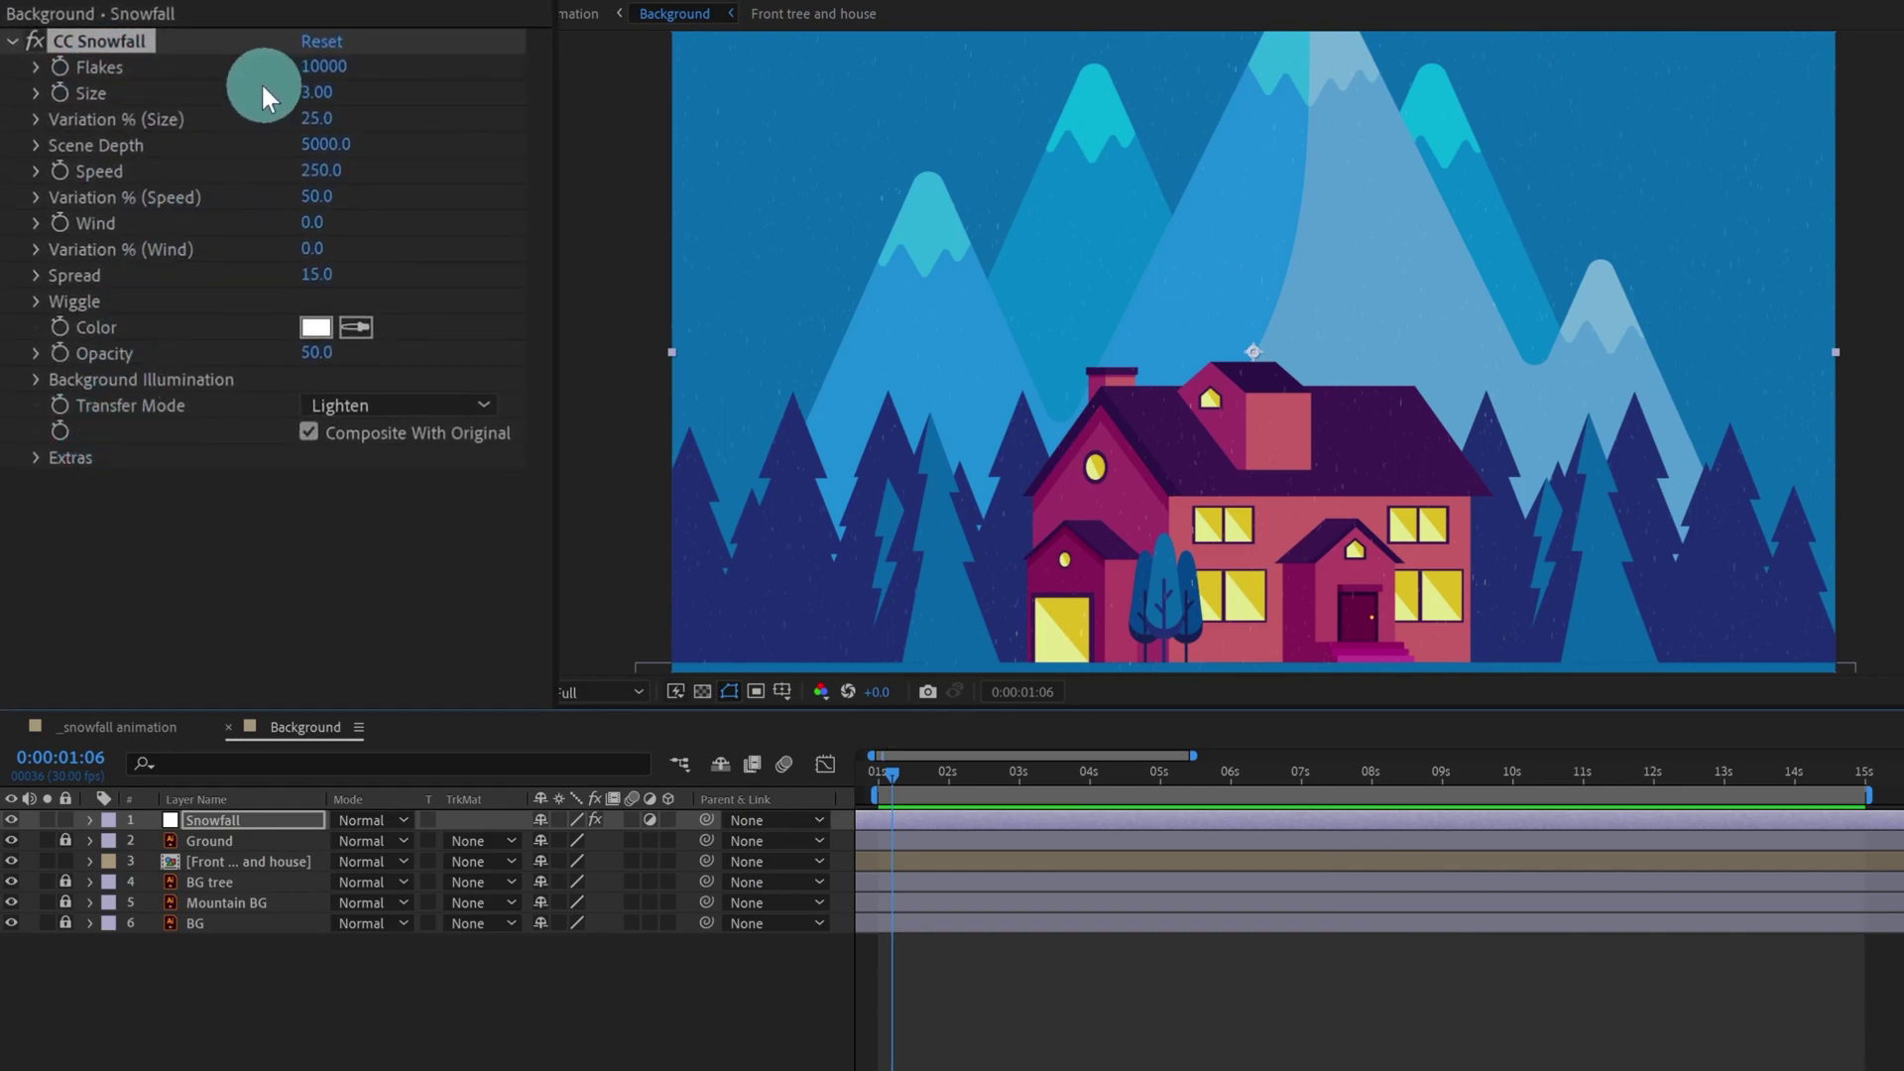
- Try much higher Flakes values such as 130400 in CC Snowfall and undo the trial changes
drag(337, 82, 1812, 323)
click(1653, 746)
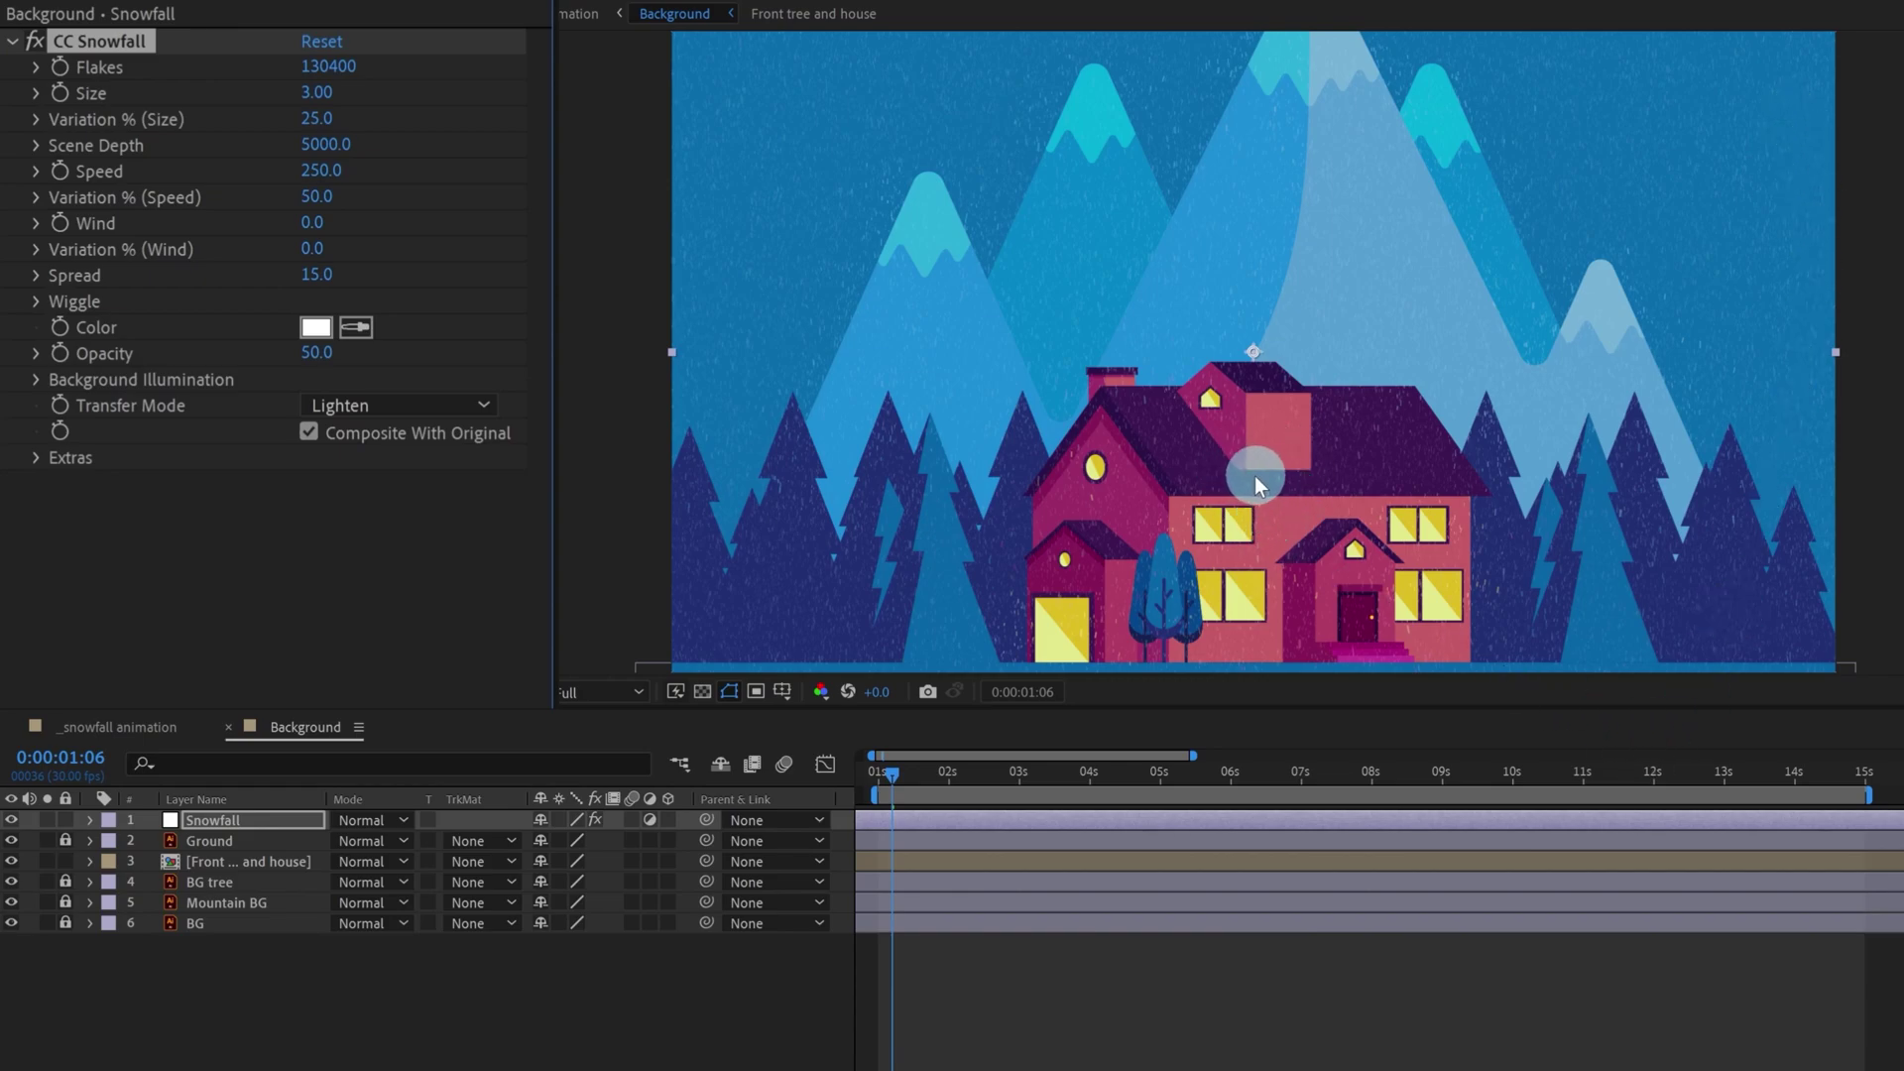
drag(317, 63, 1564, 162)
key(ctrl+z)
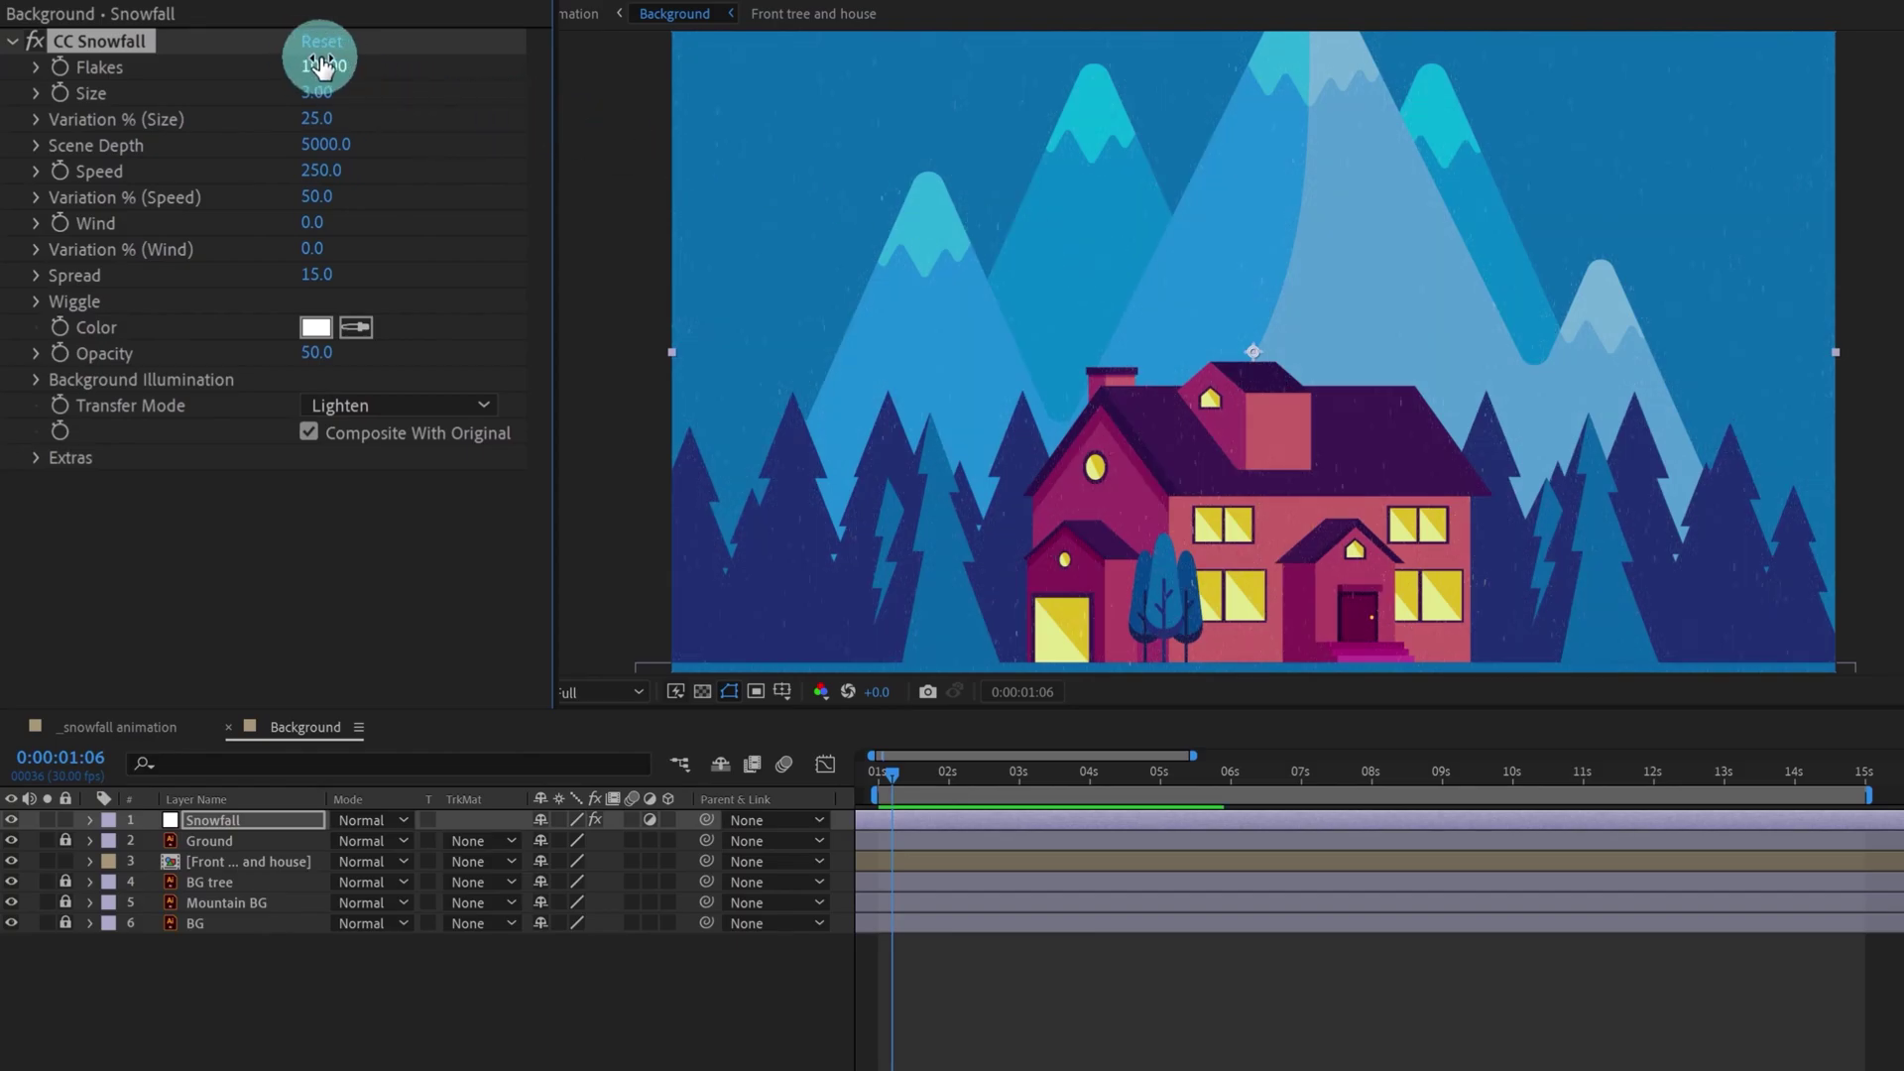
- Set the number of Flakes in CC Snowfall to 20000
click(323, 65)
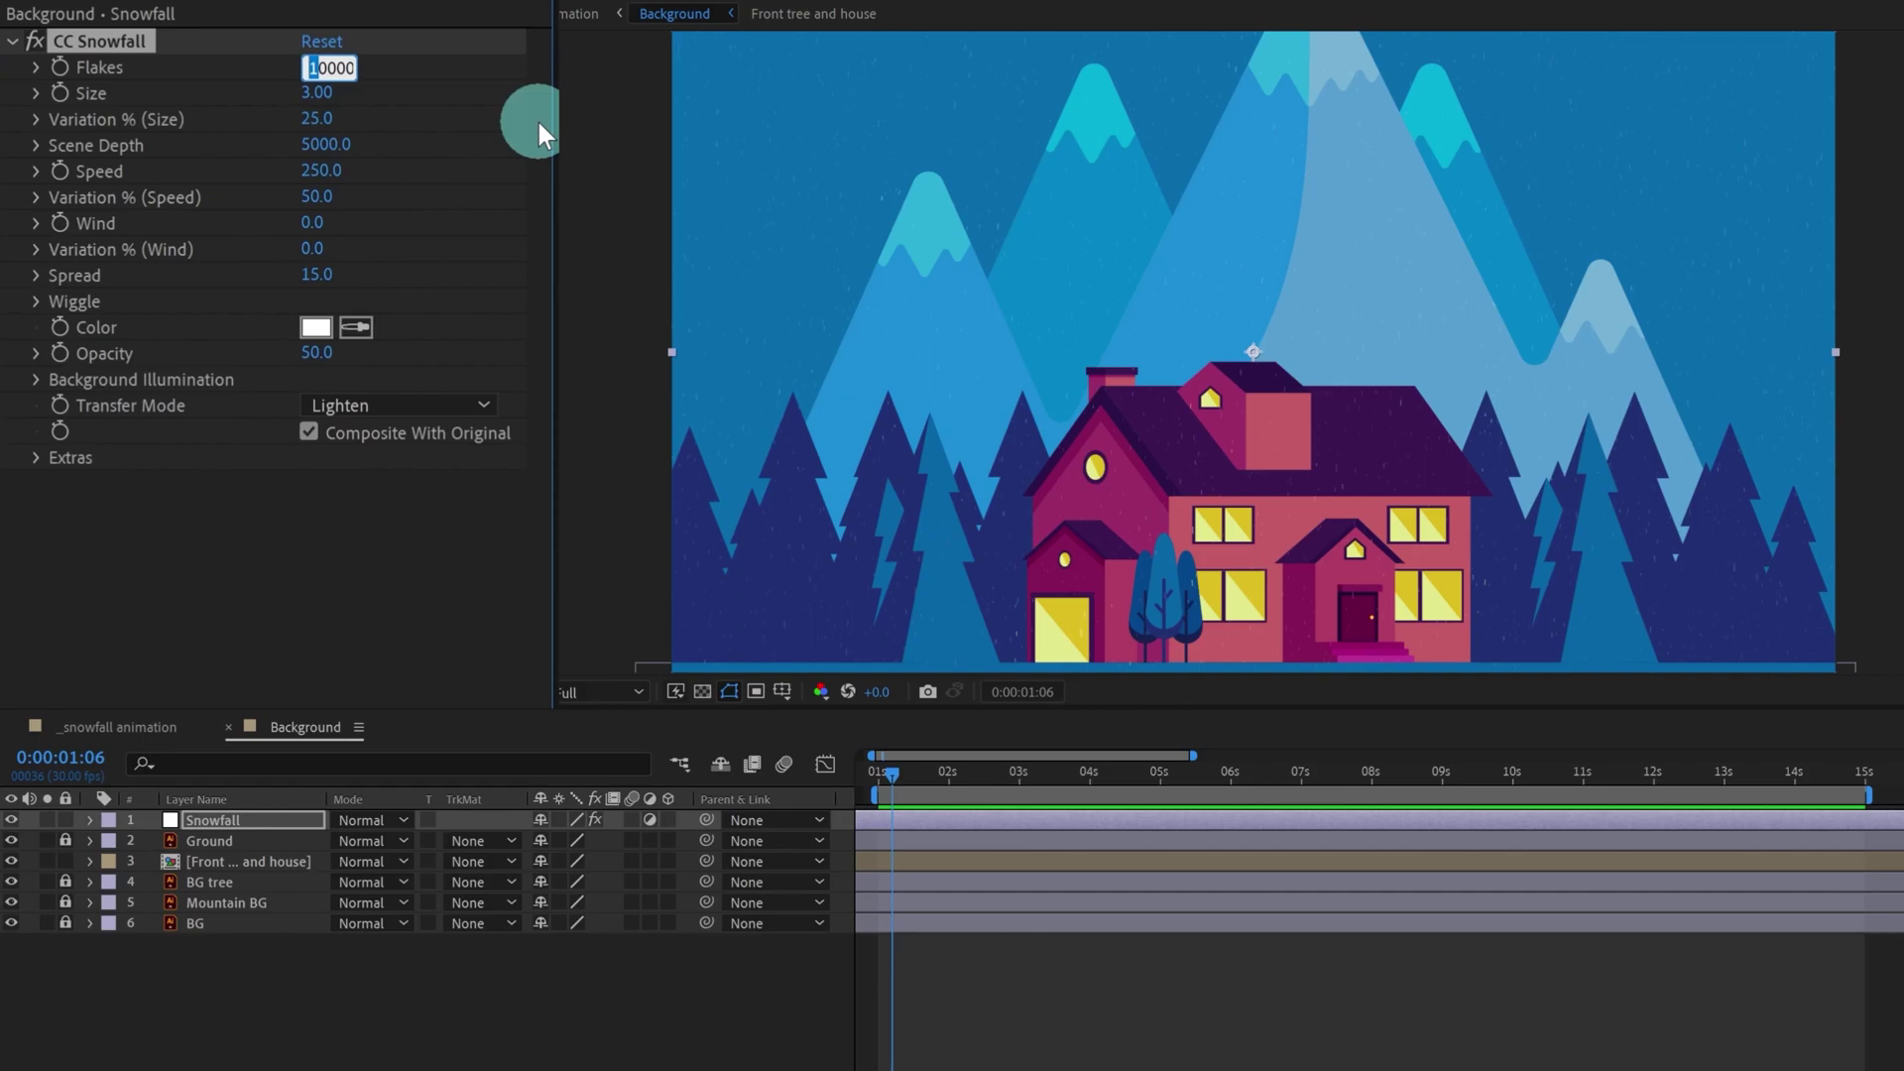
text(2)
key(Return)
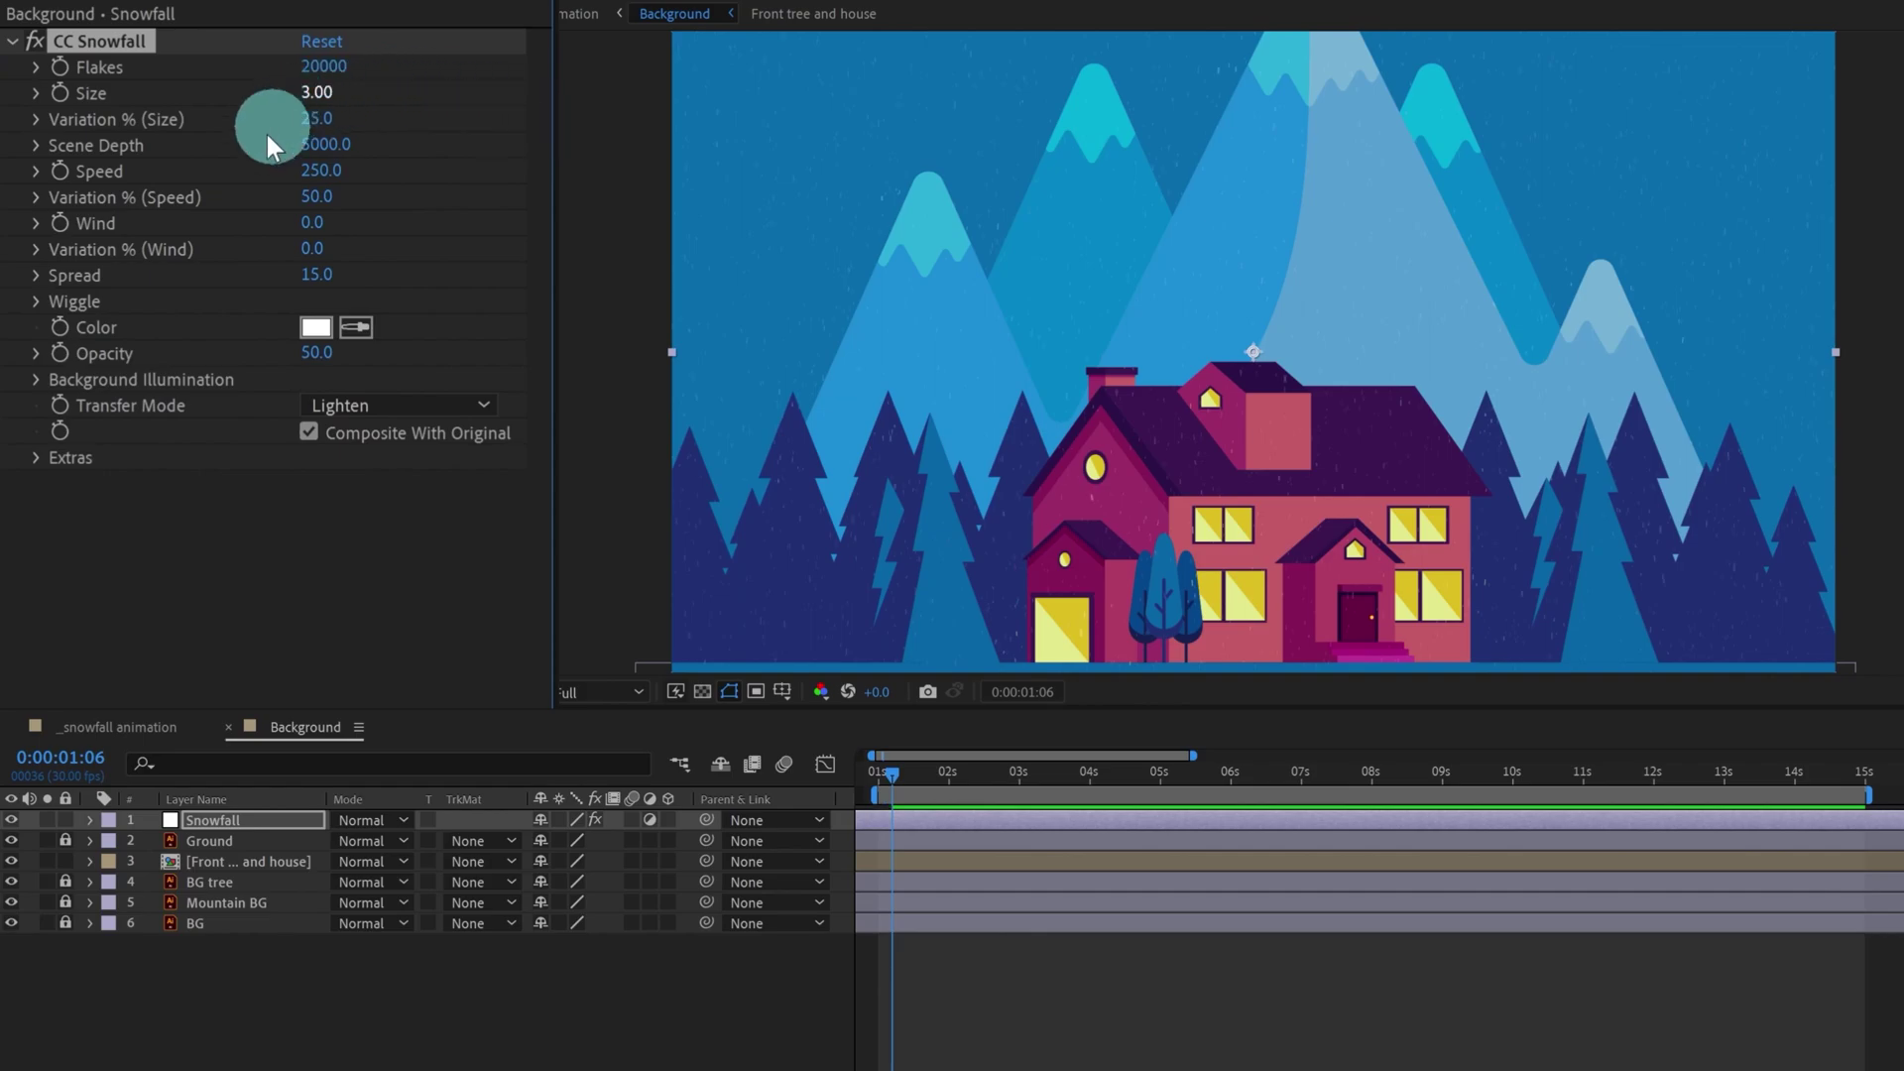
click(108, 117)
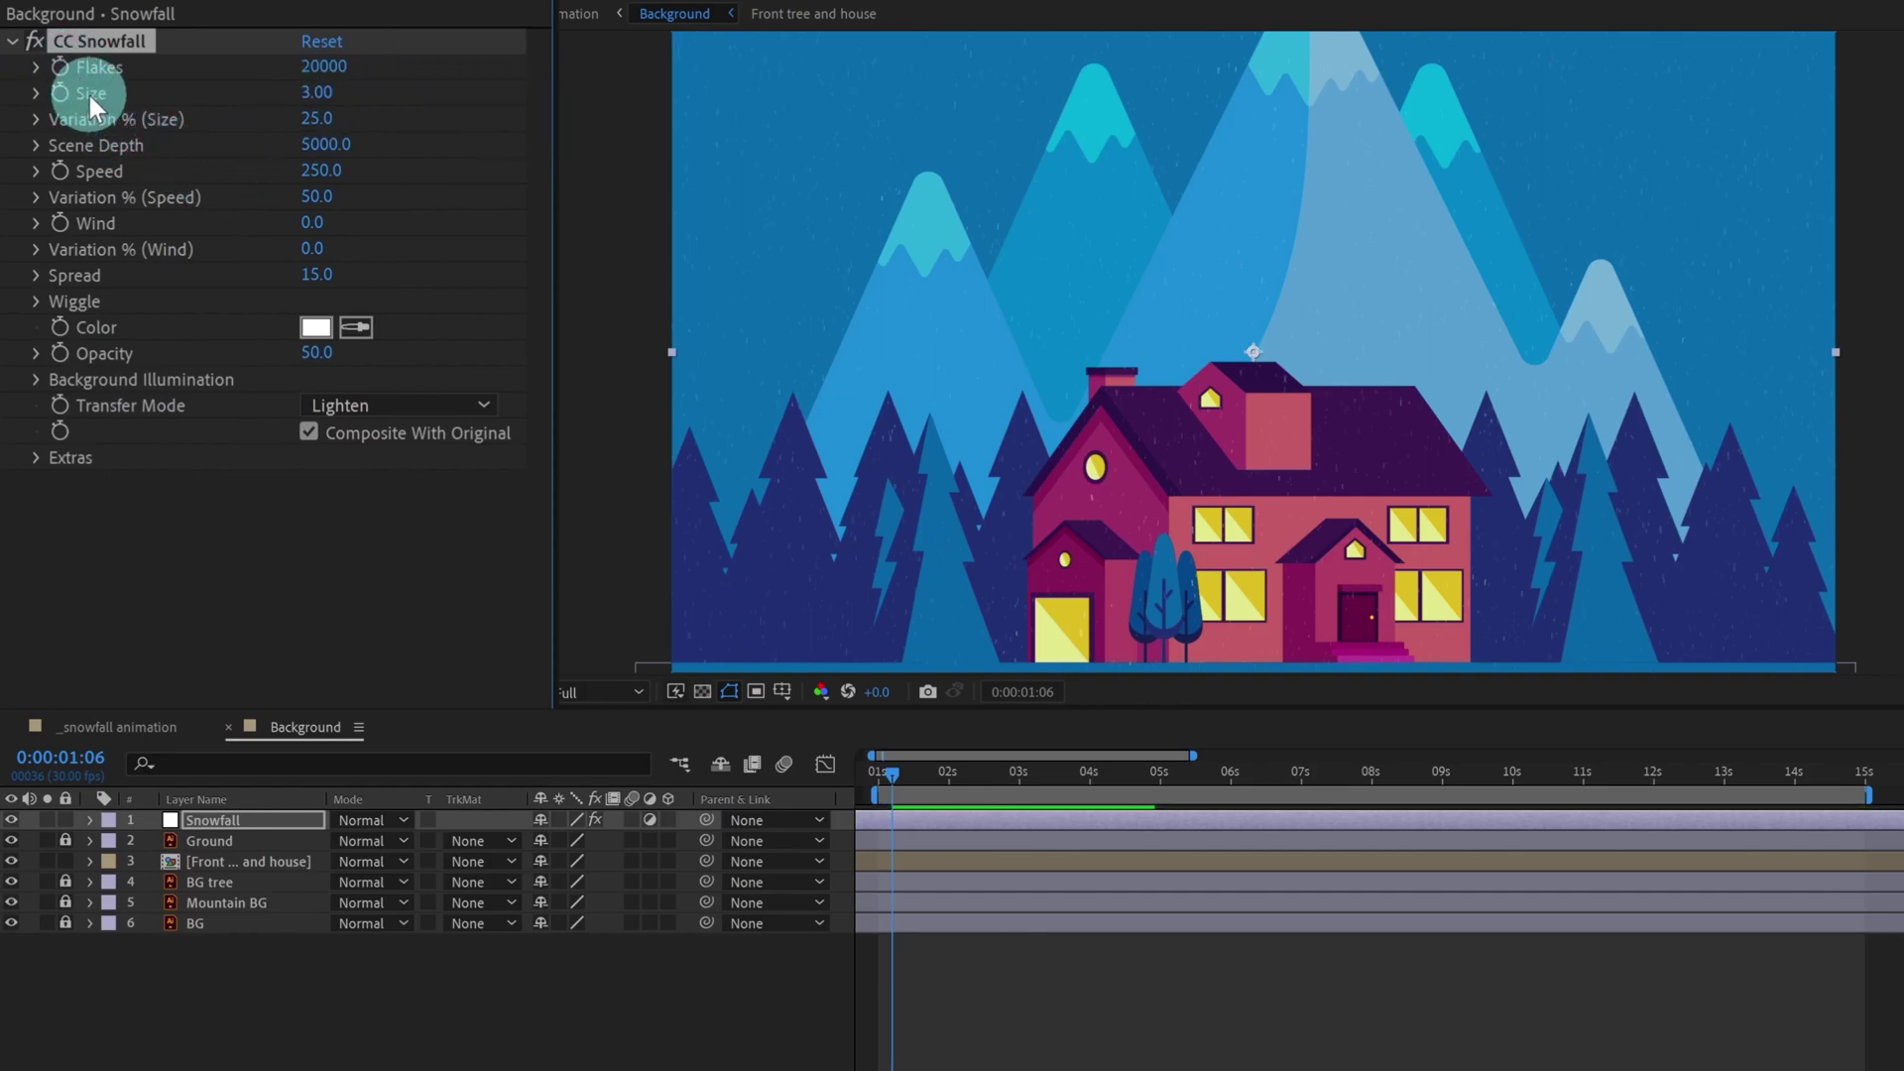
- Try progressively larger snowflake Size values, up to 15
drag(314, 92, 577, 94)
click(1069, 737)
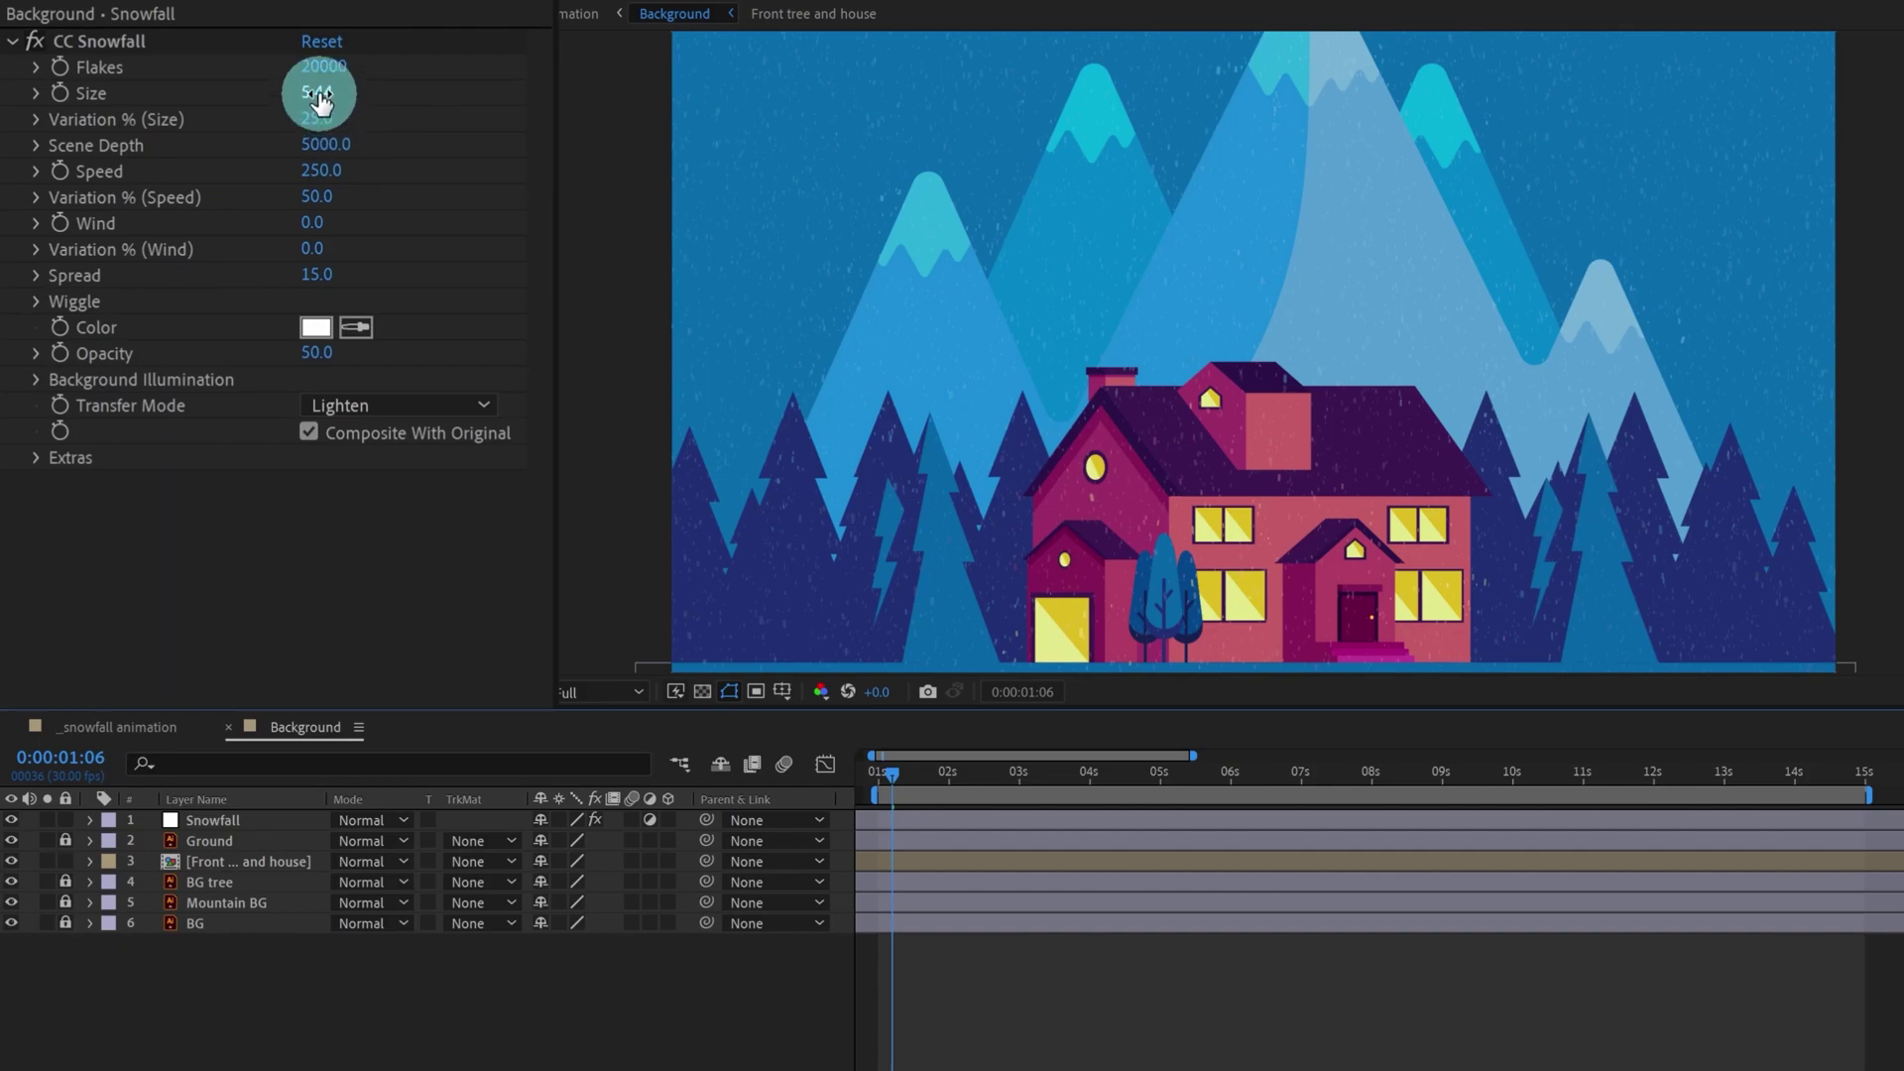
drag(317, 91, 730, 127)
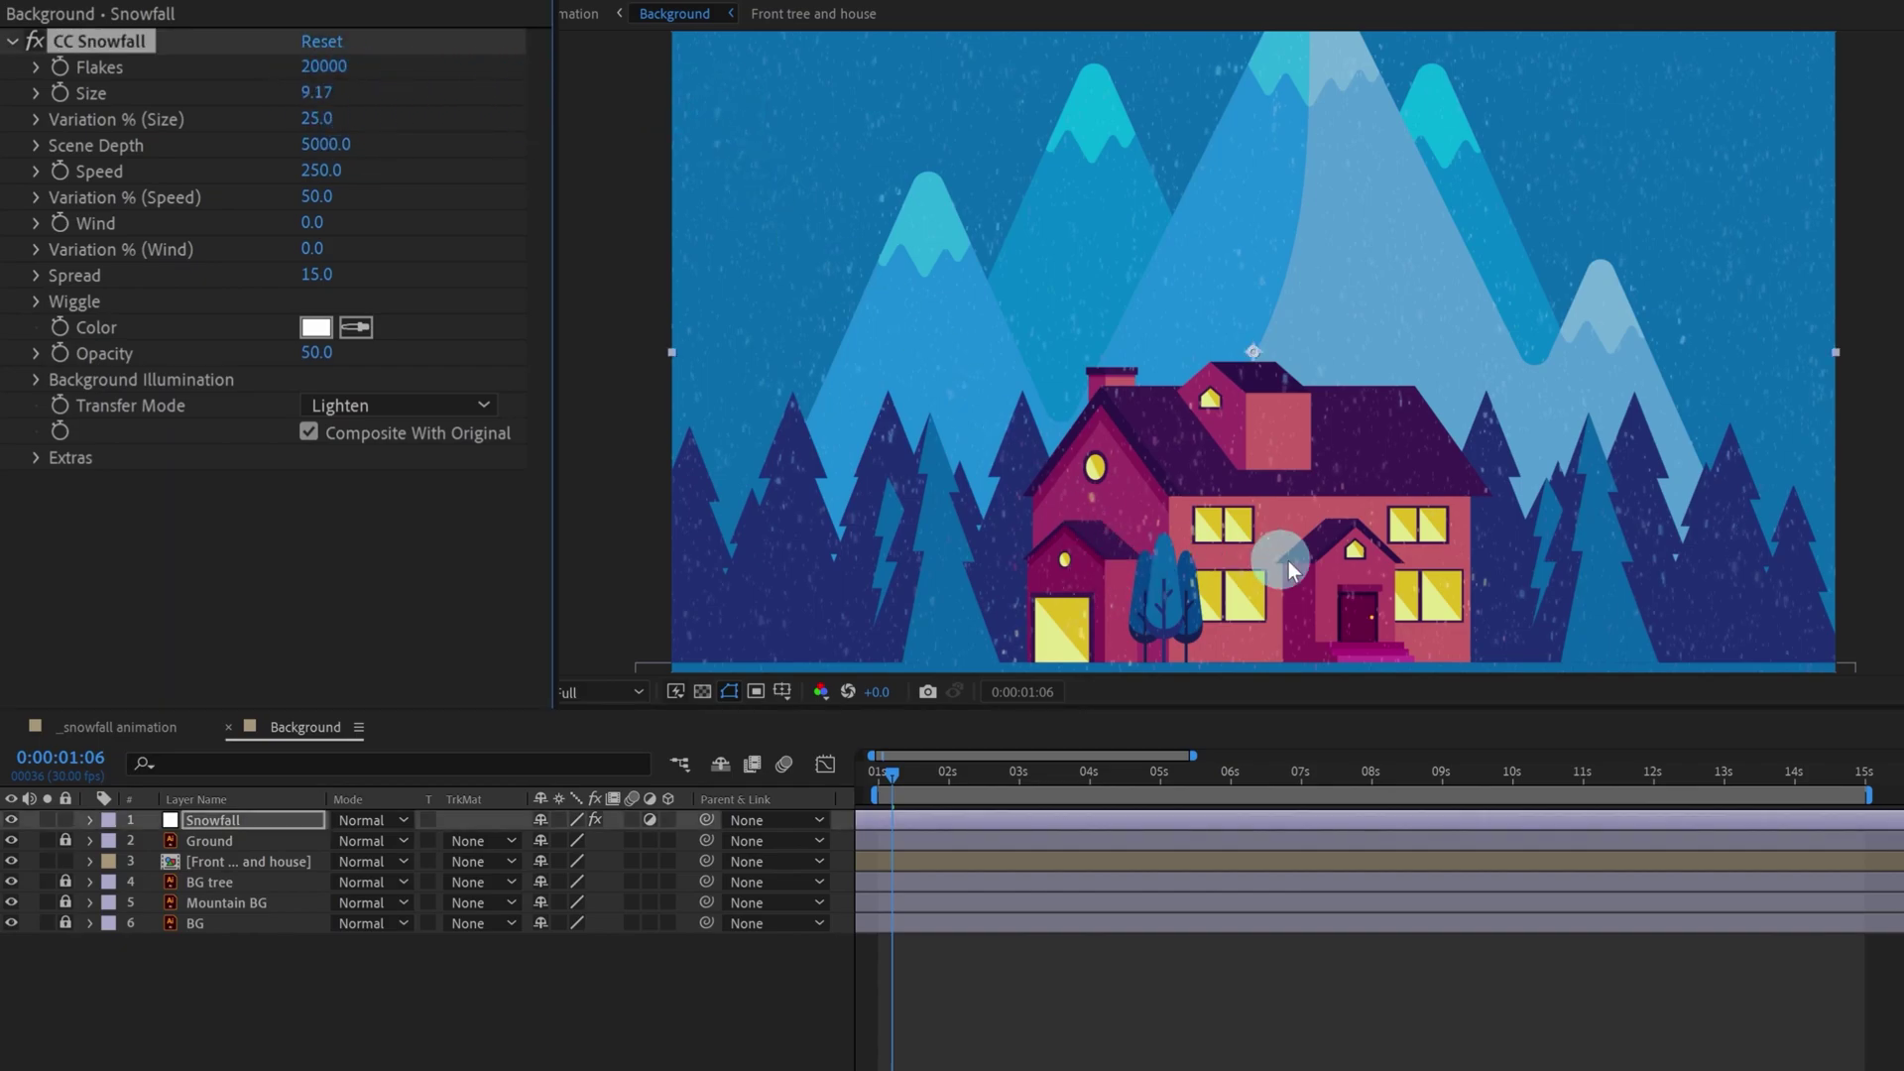
drag(317, 91, 1032, 451)
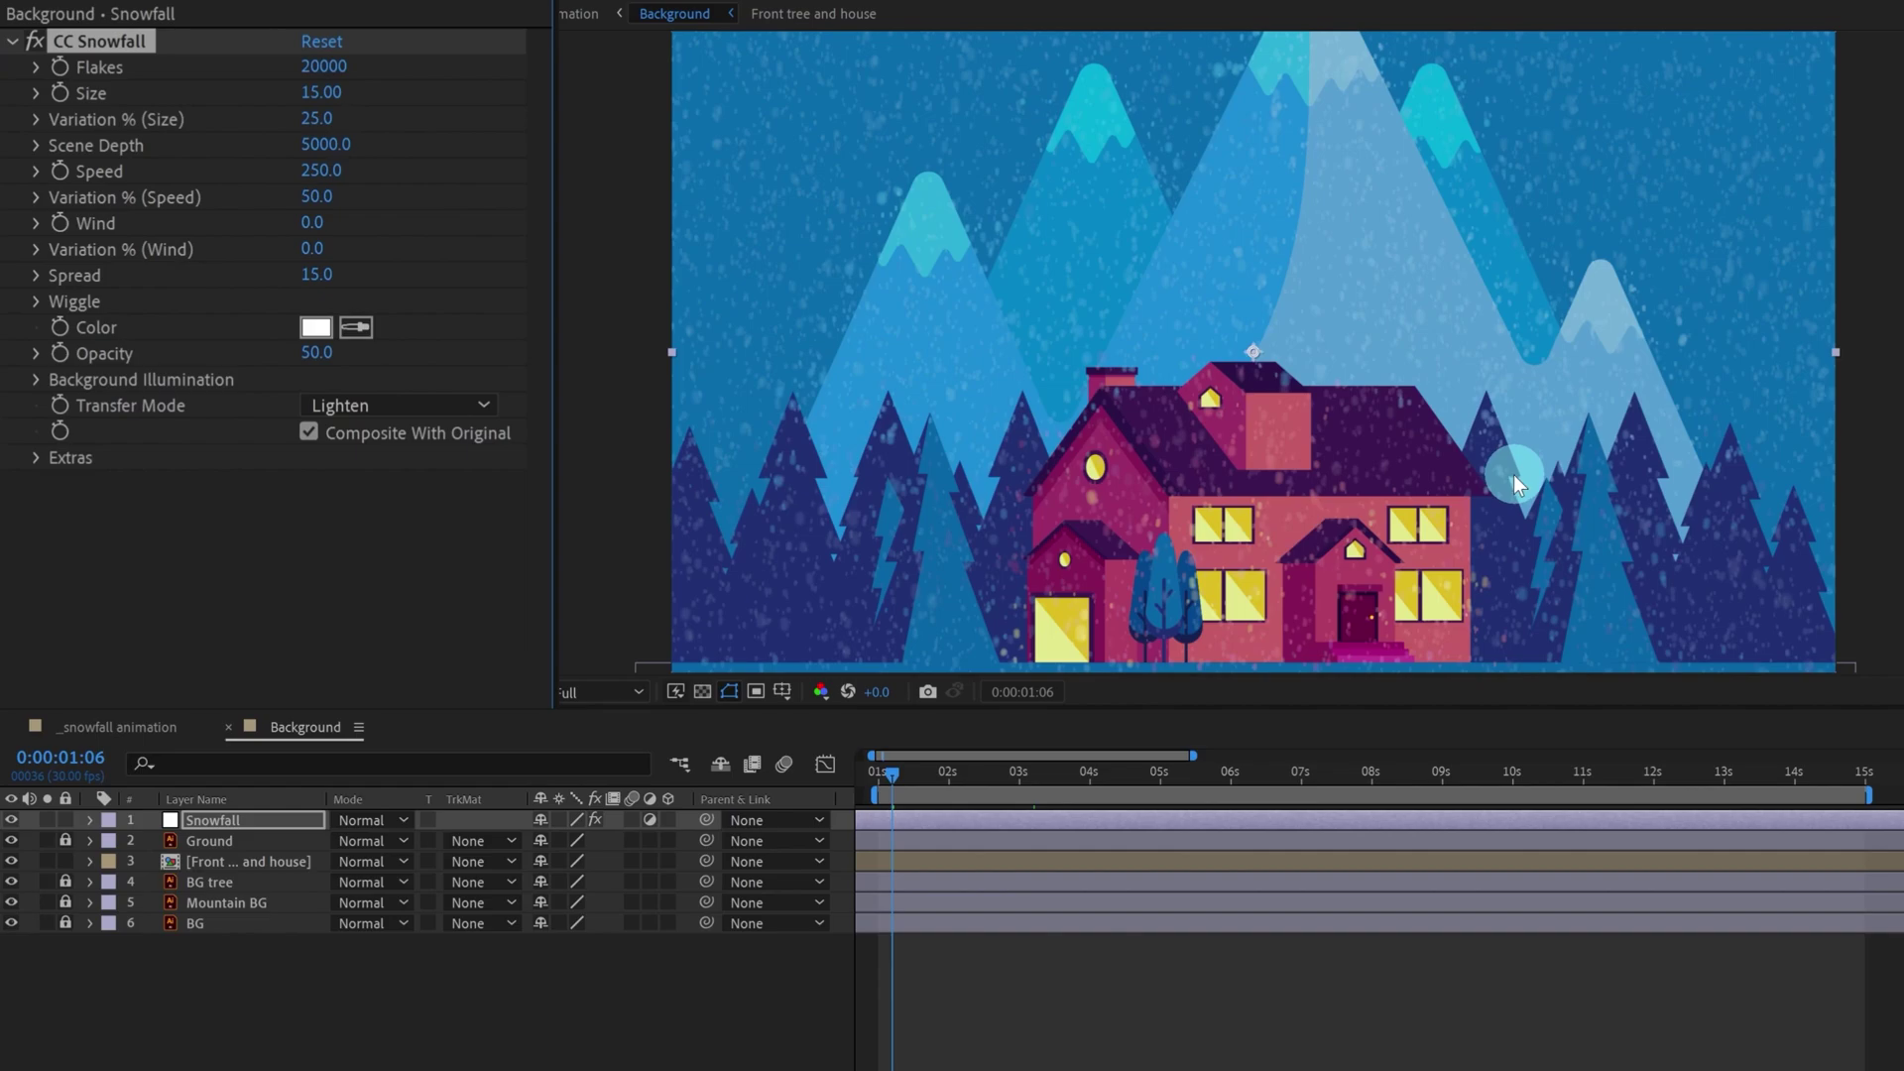
- Set the snowflake Size to 10
click(317, 93)
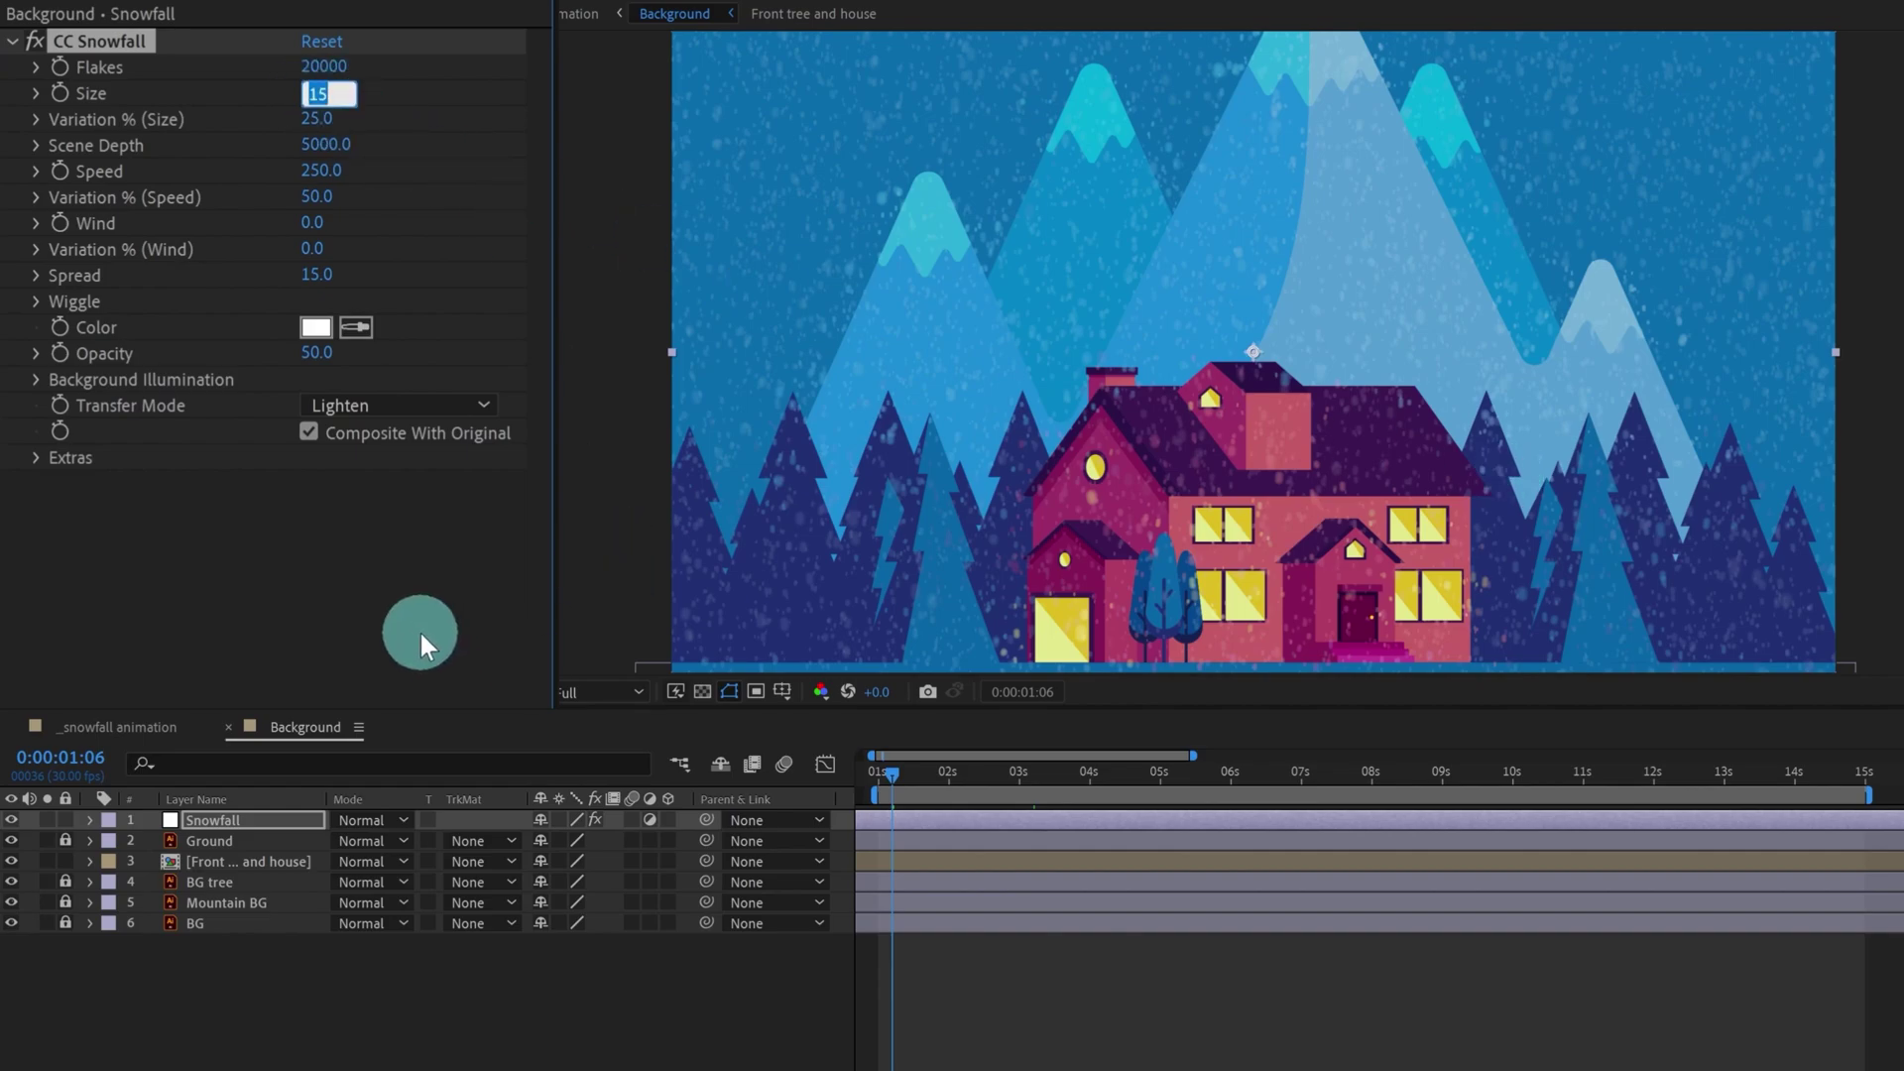
text(10)
key(Return)
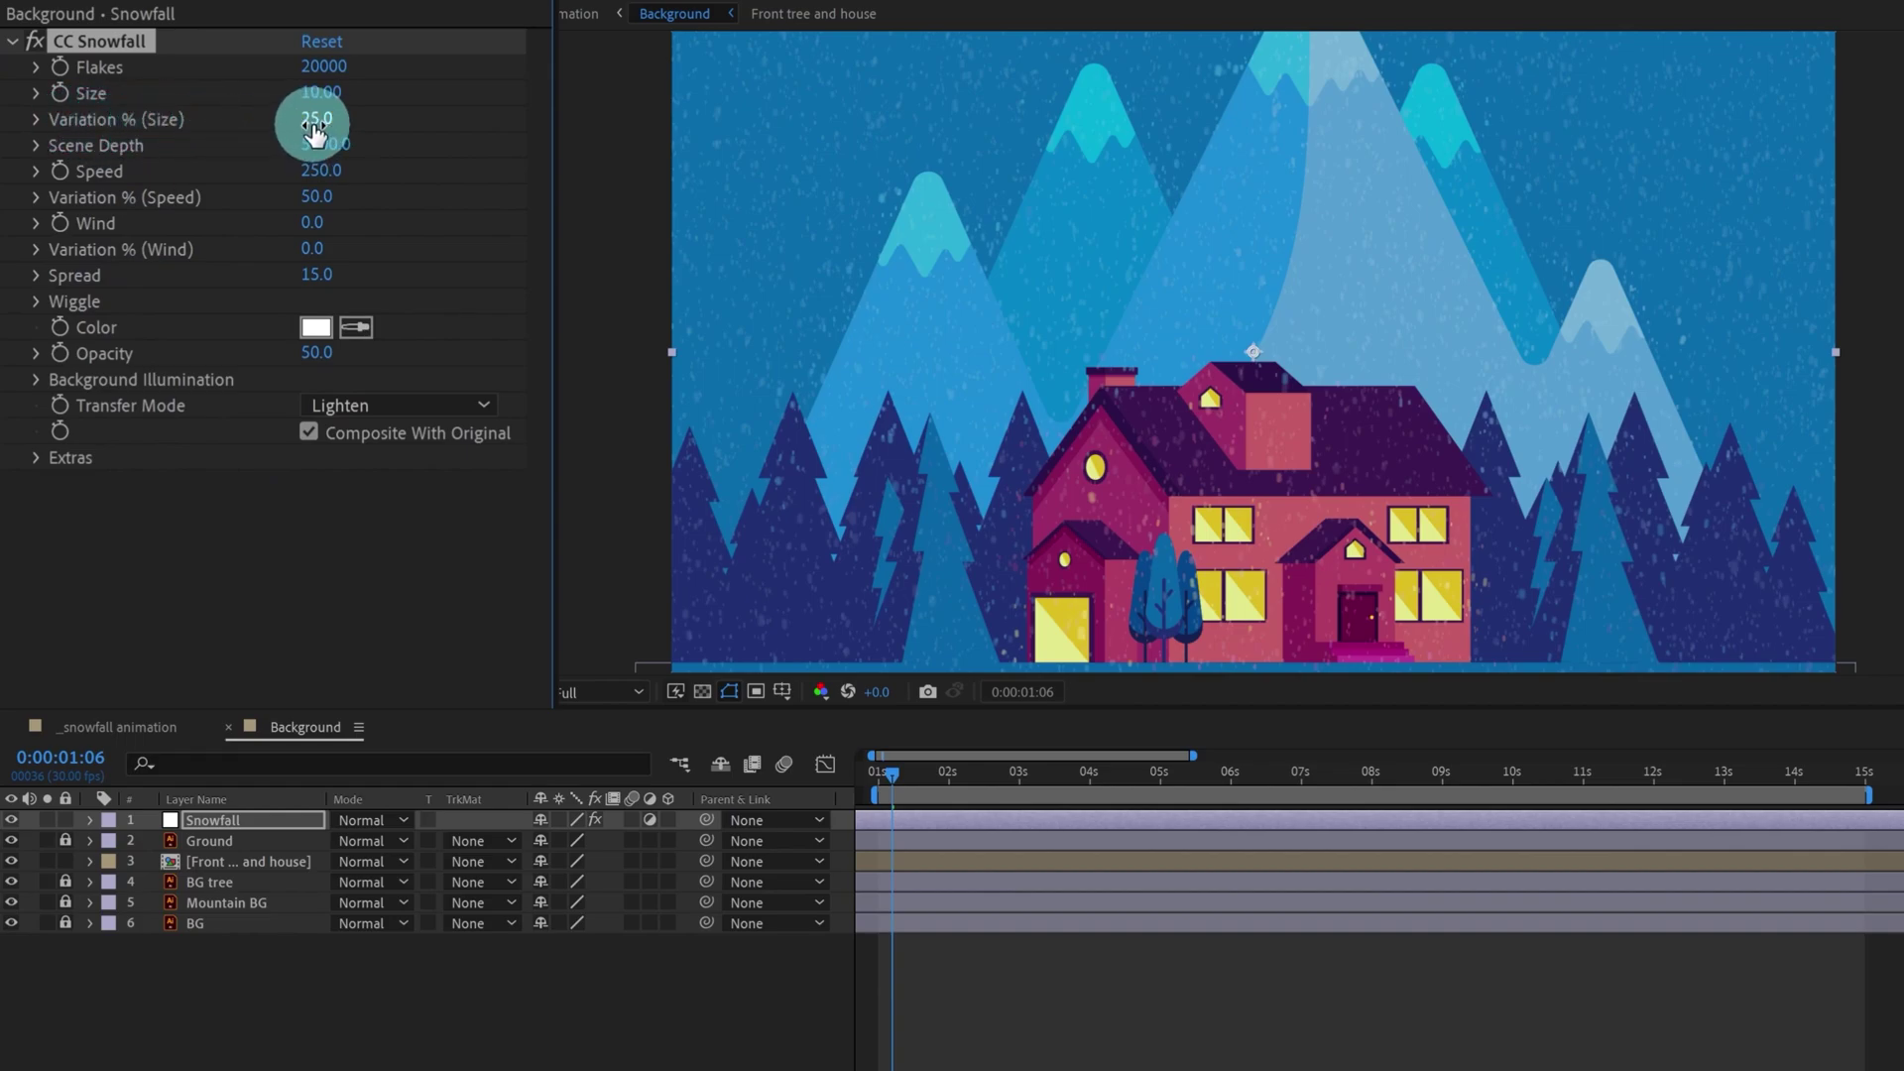
- Try Variation % (Size) values of 63 and 100, previewing the snowfall with each
drag(315, 131, 369, 123)
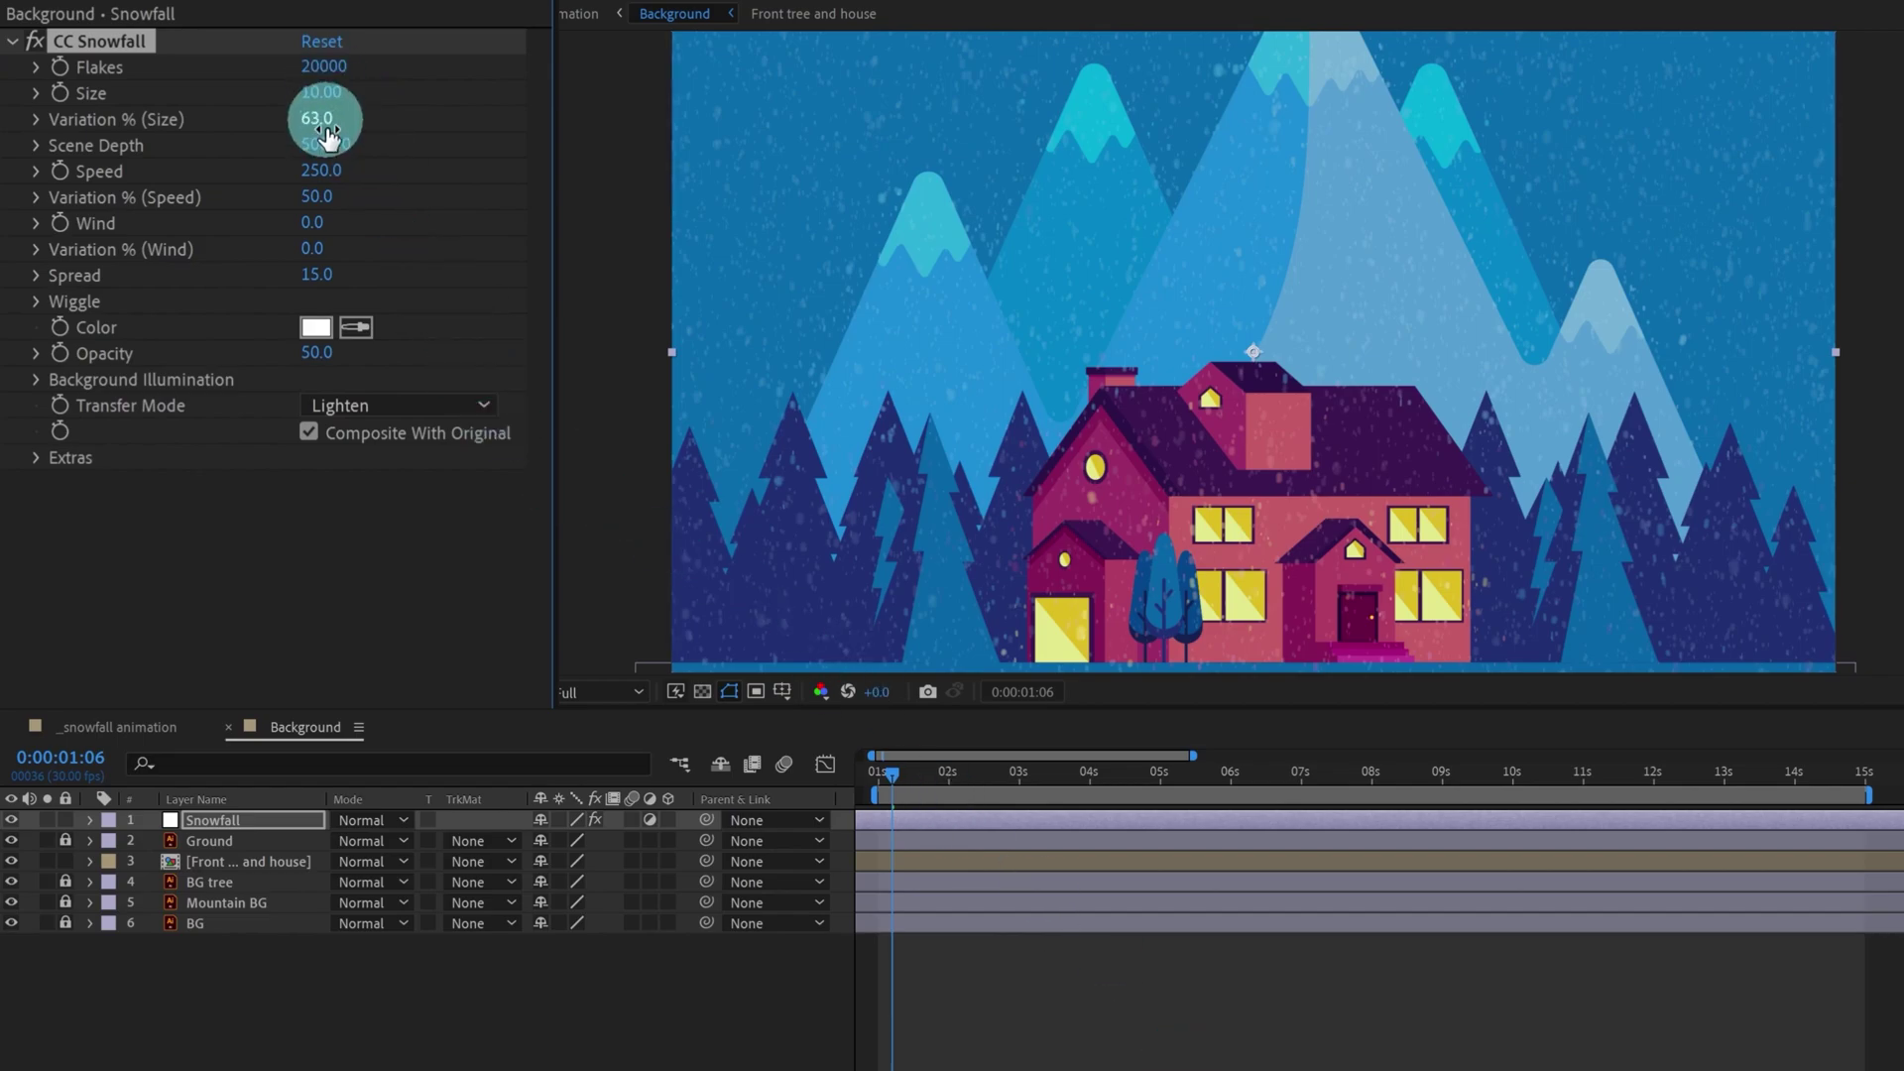
key(space)
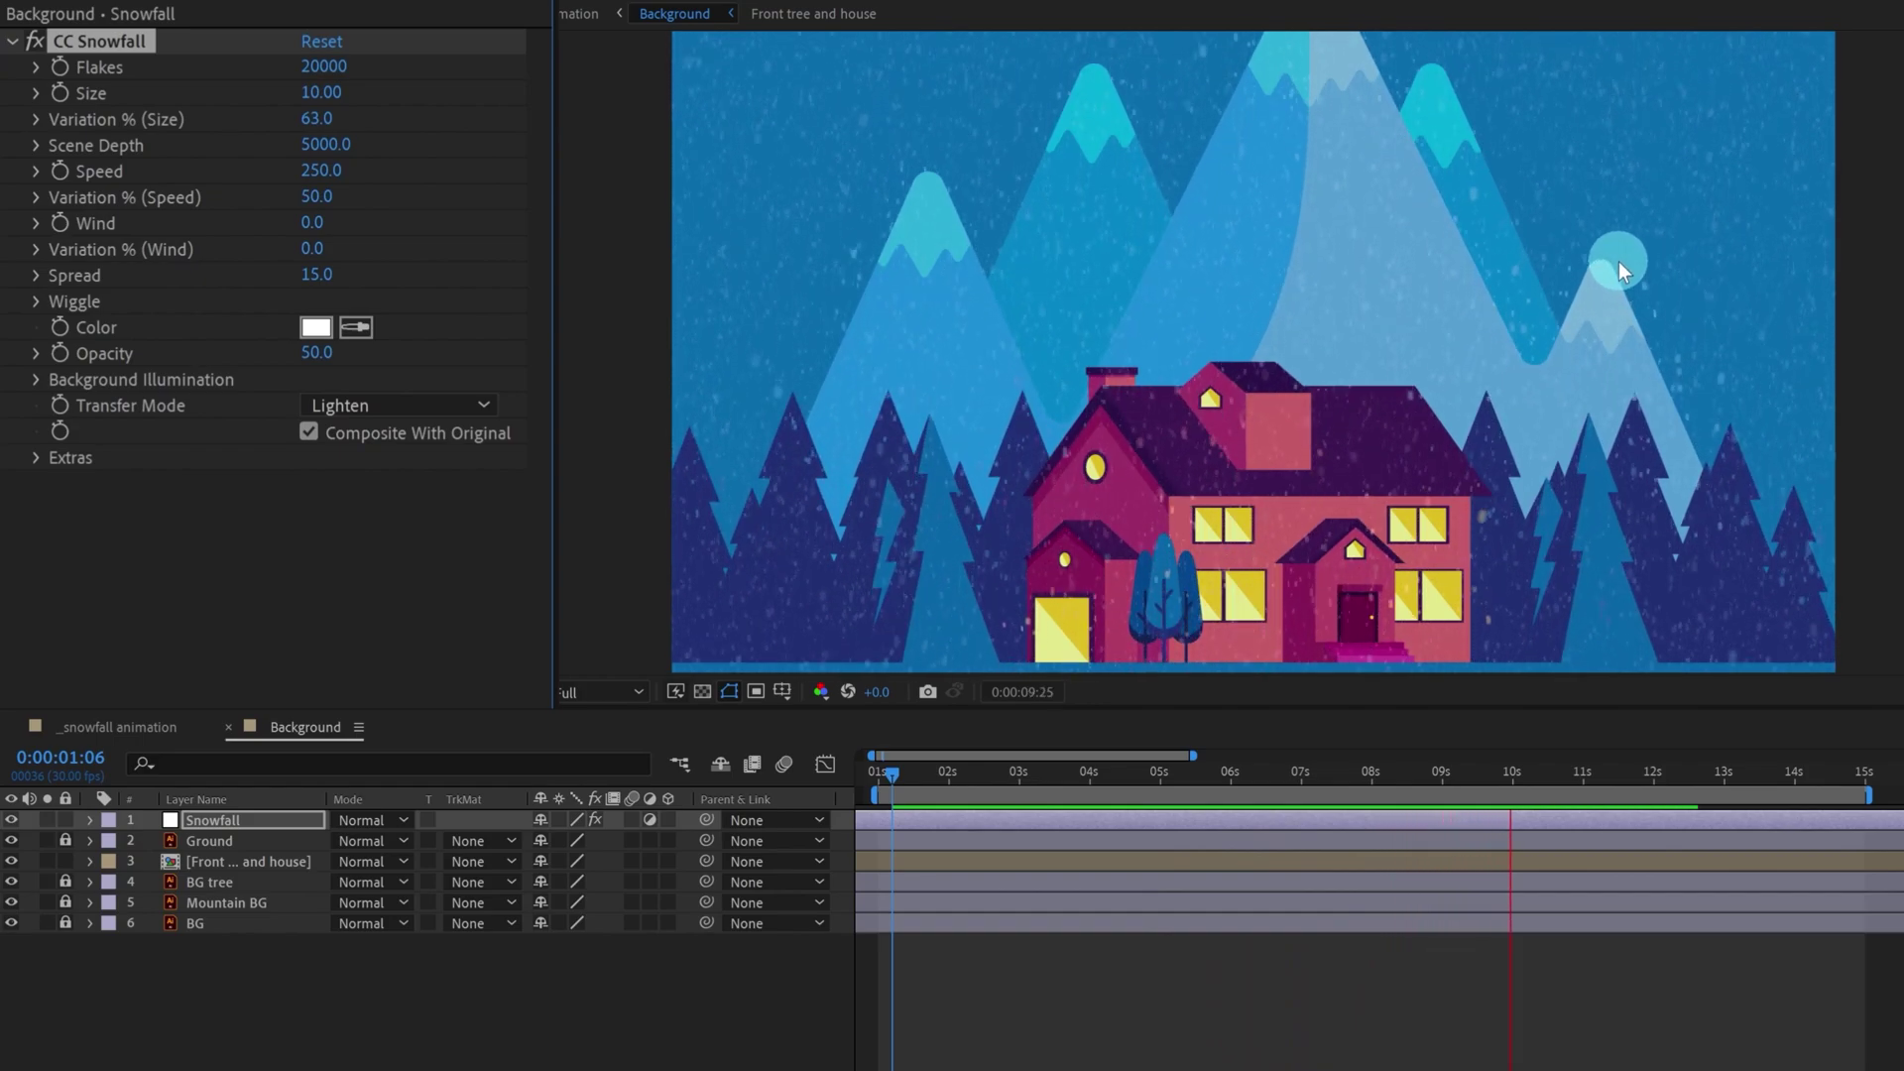
drag(310, 127, 310, 100)
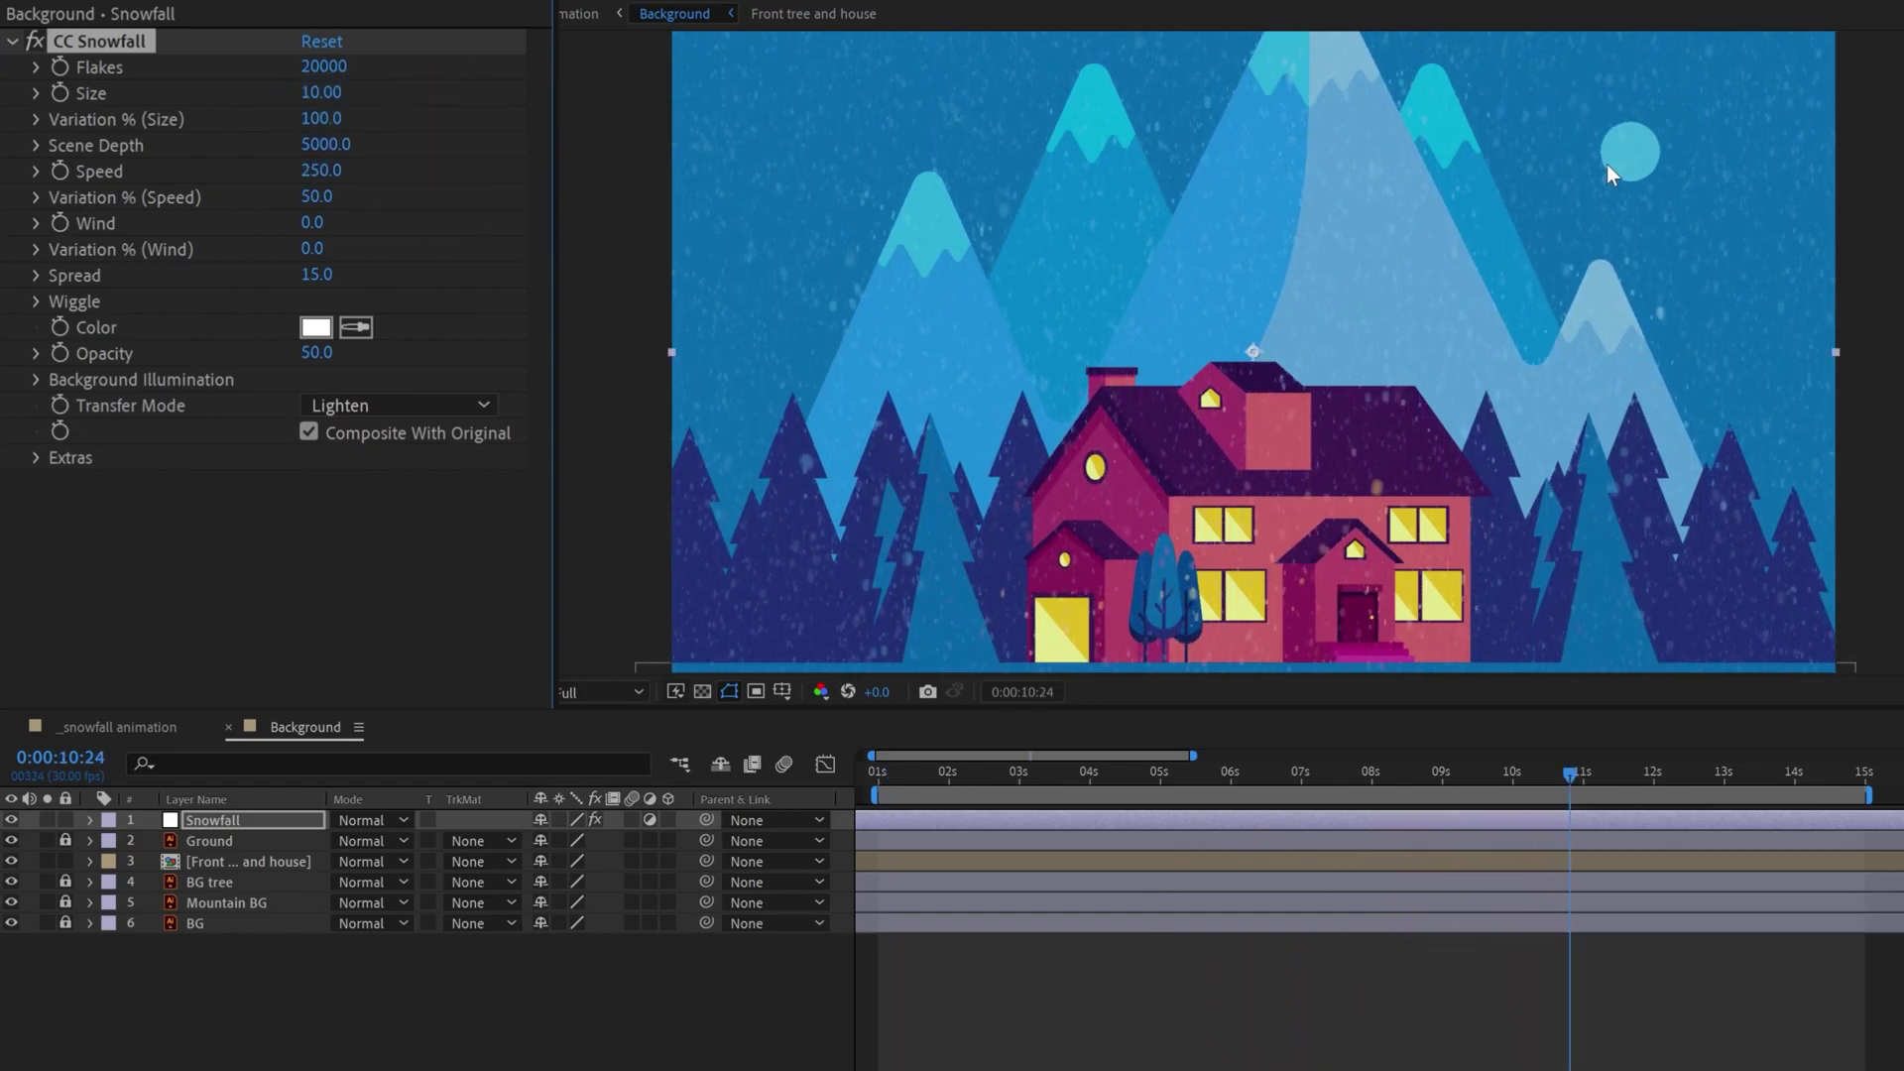
key(space)
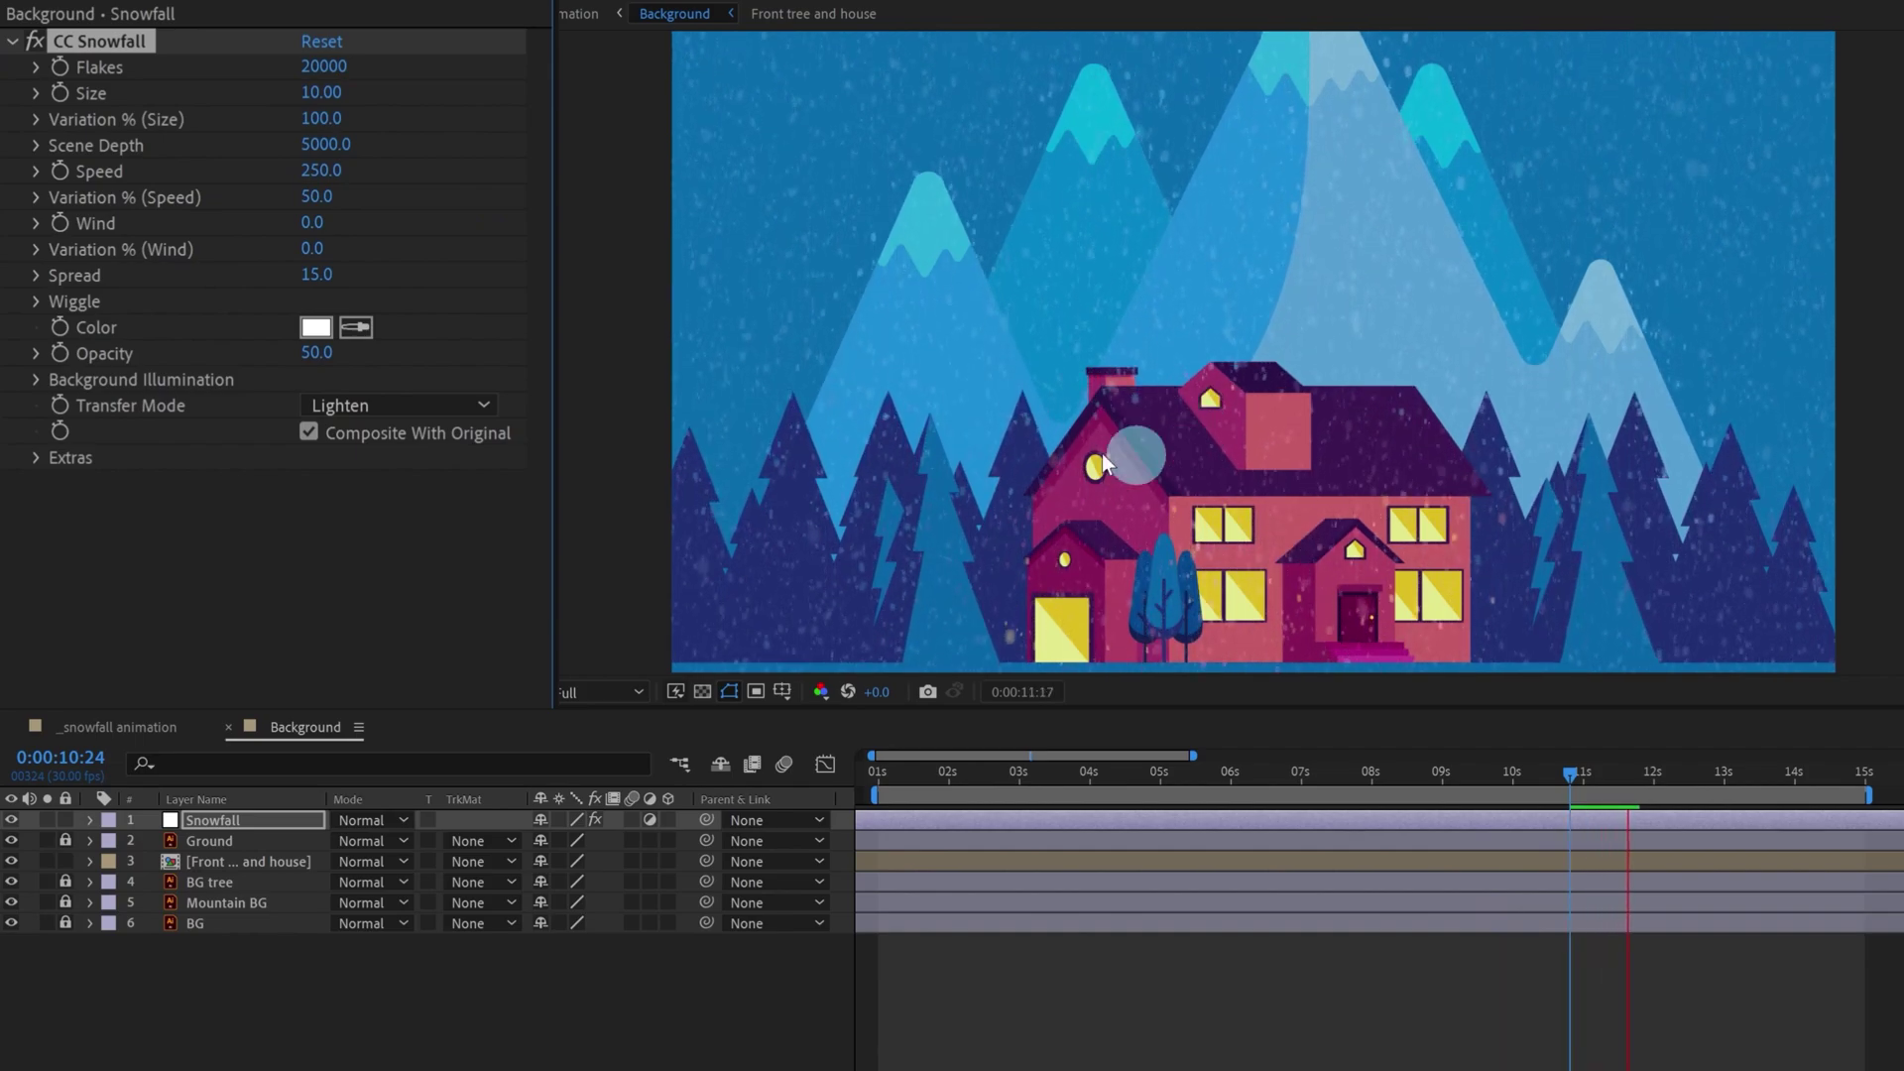
- Set Variation % (Size) to 0 and preview the uniformly sized snowflakes for comparison
click(319, 119)
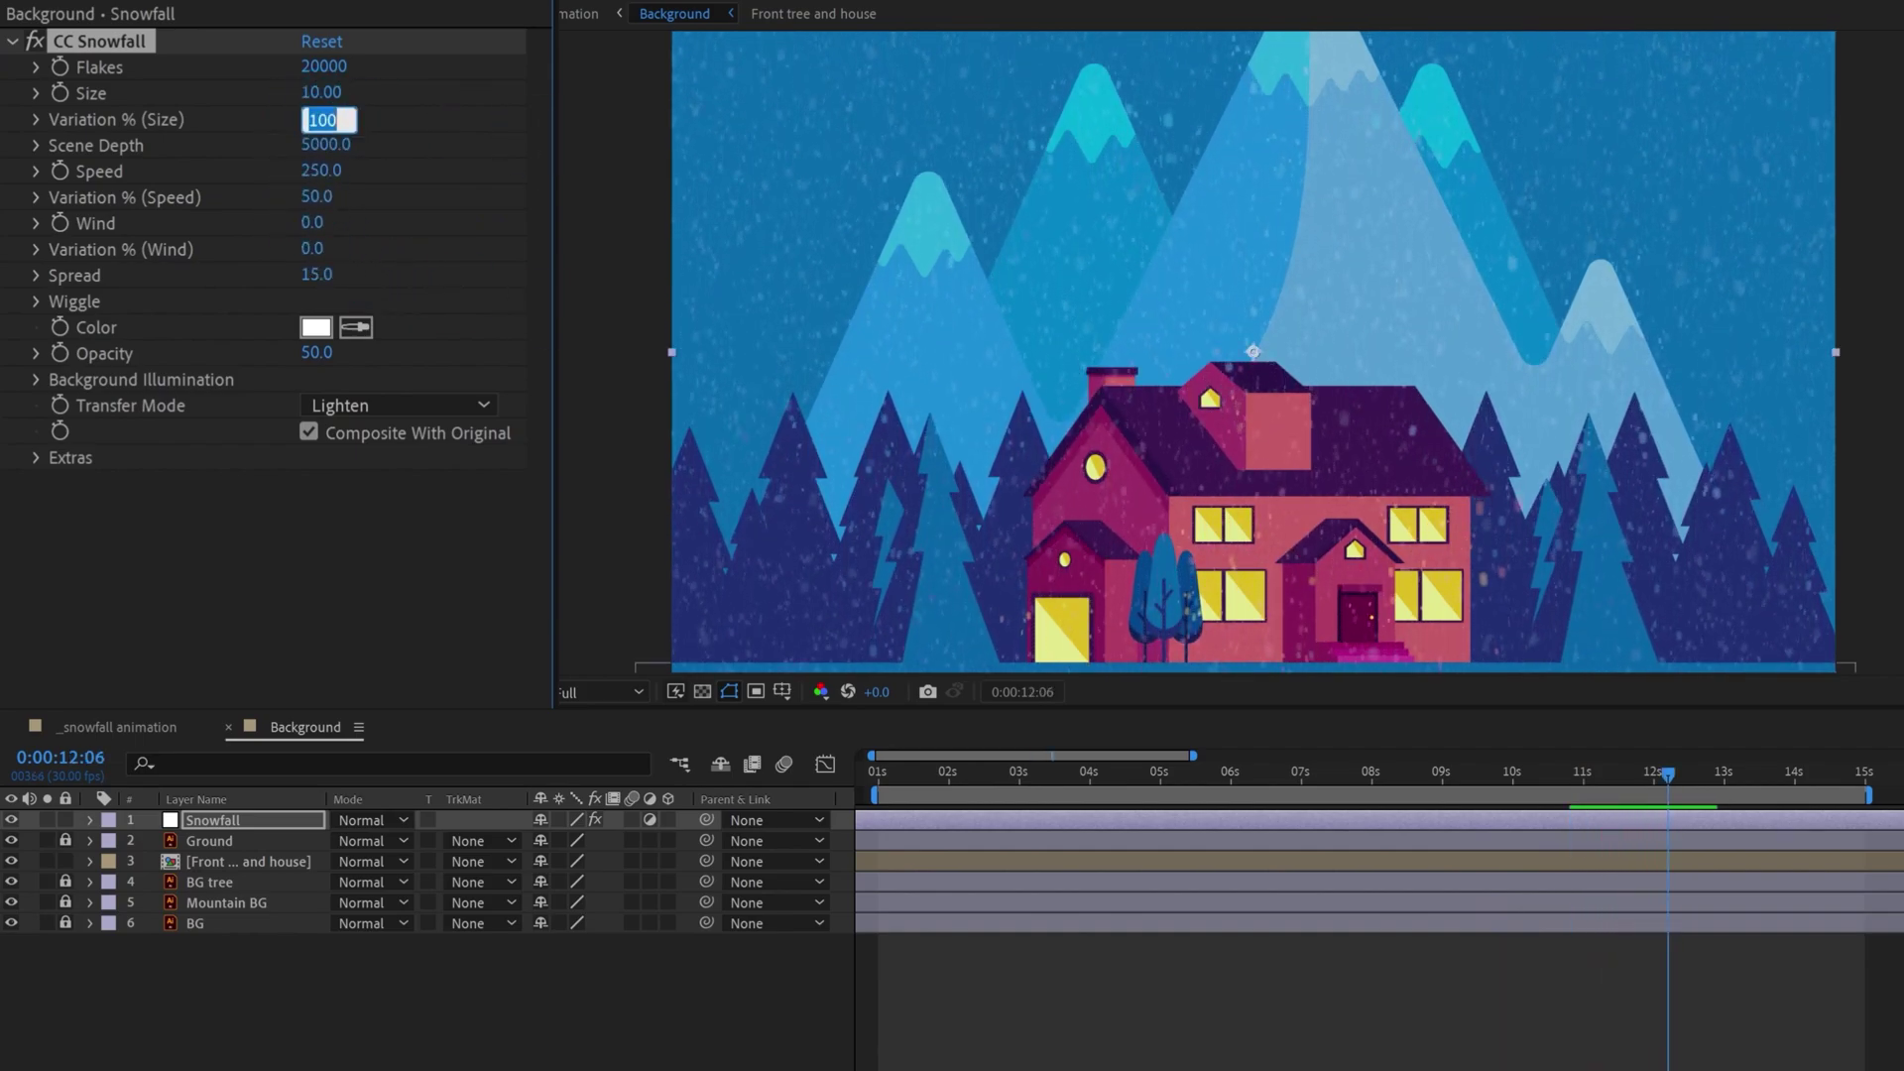
key(Return)
key(space)
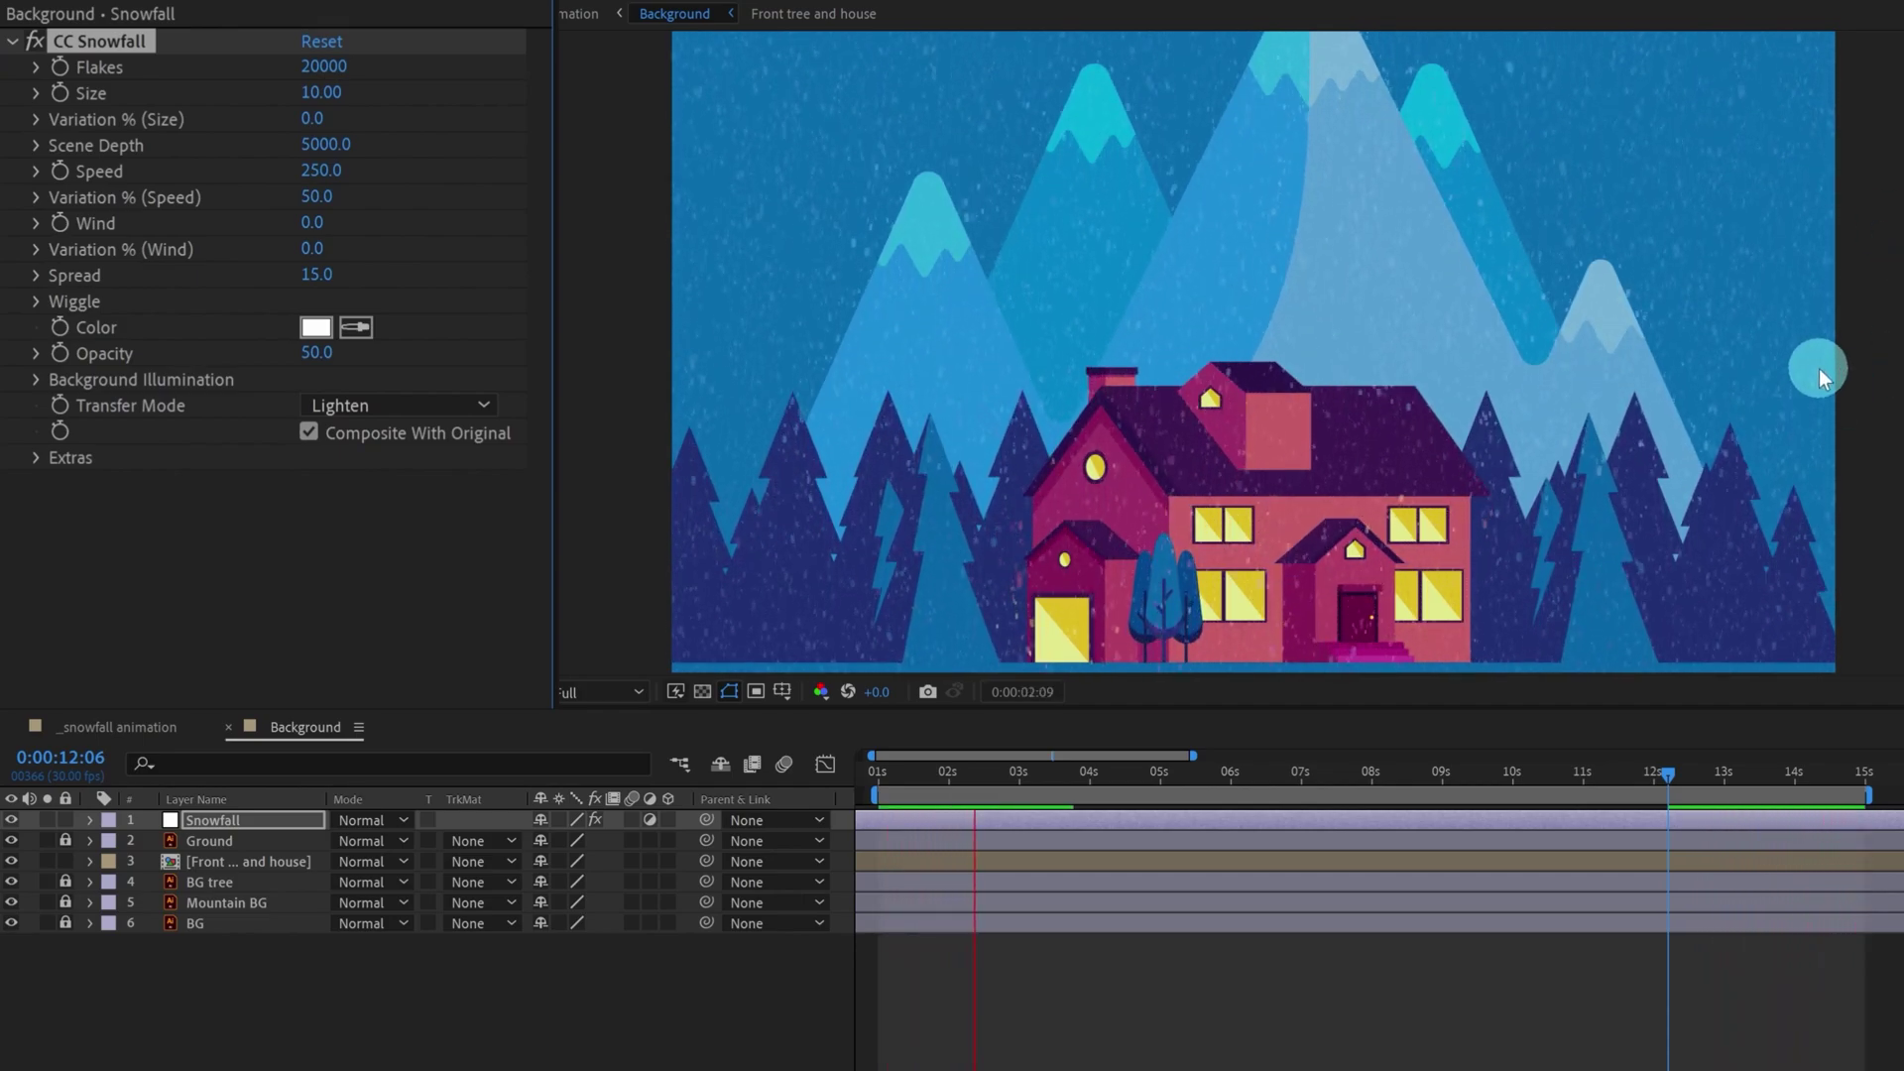
key(space)
- Set Variation % (Size) to 50, then raise it to 100
click(313, 118)
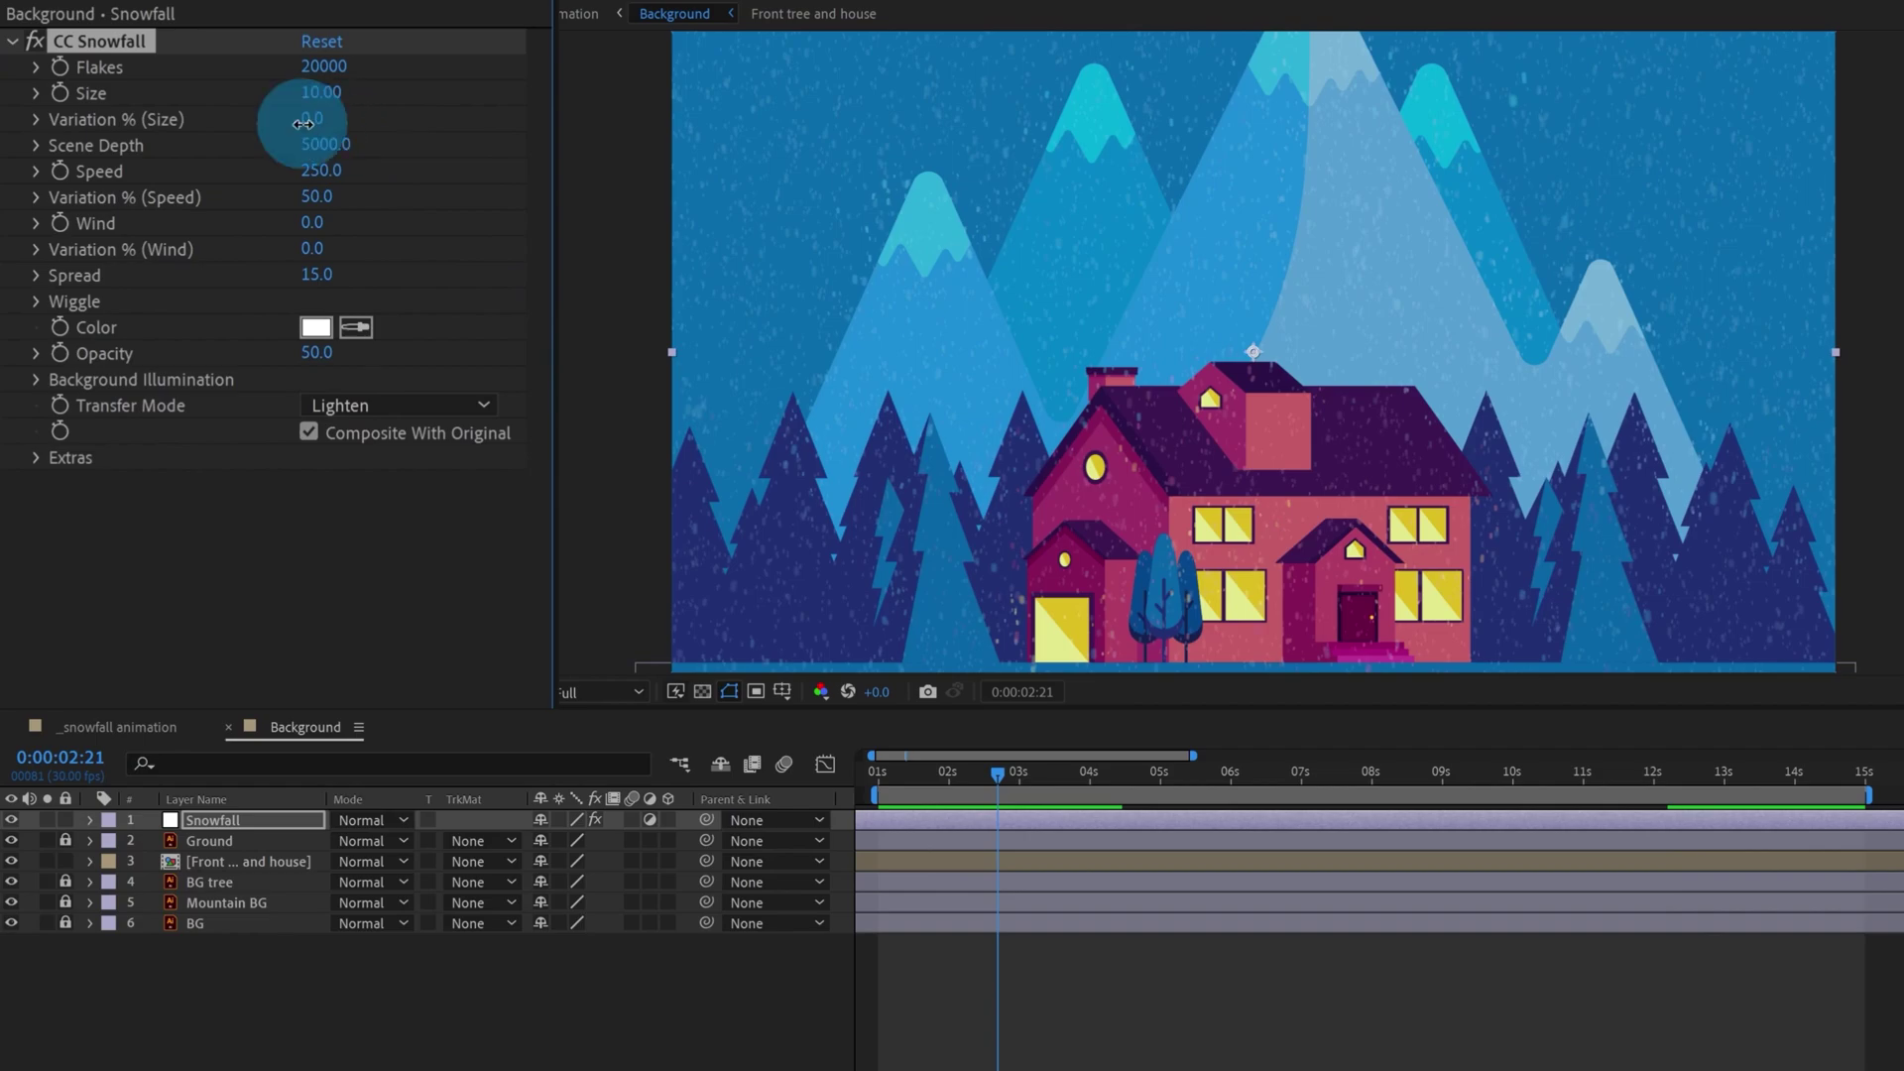
text(50)
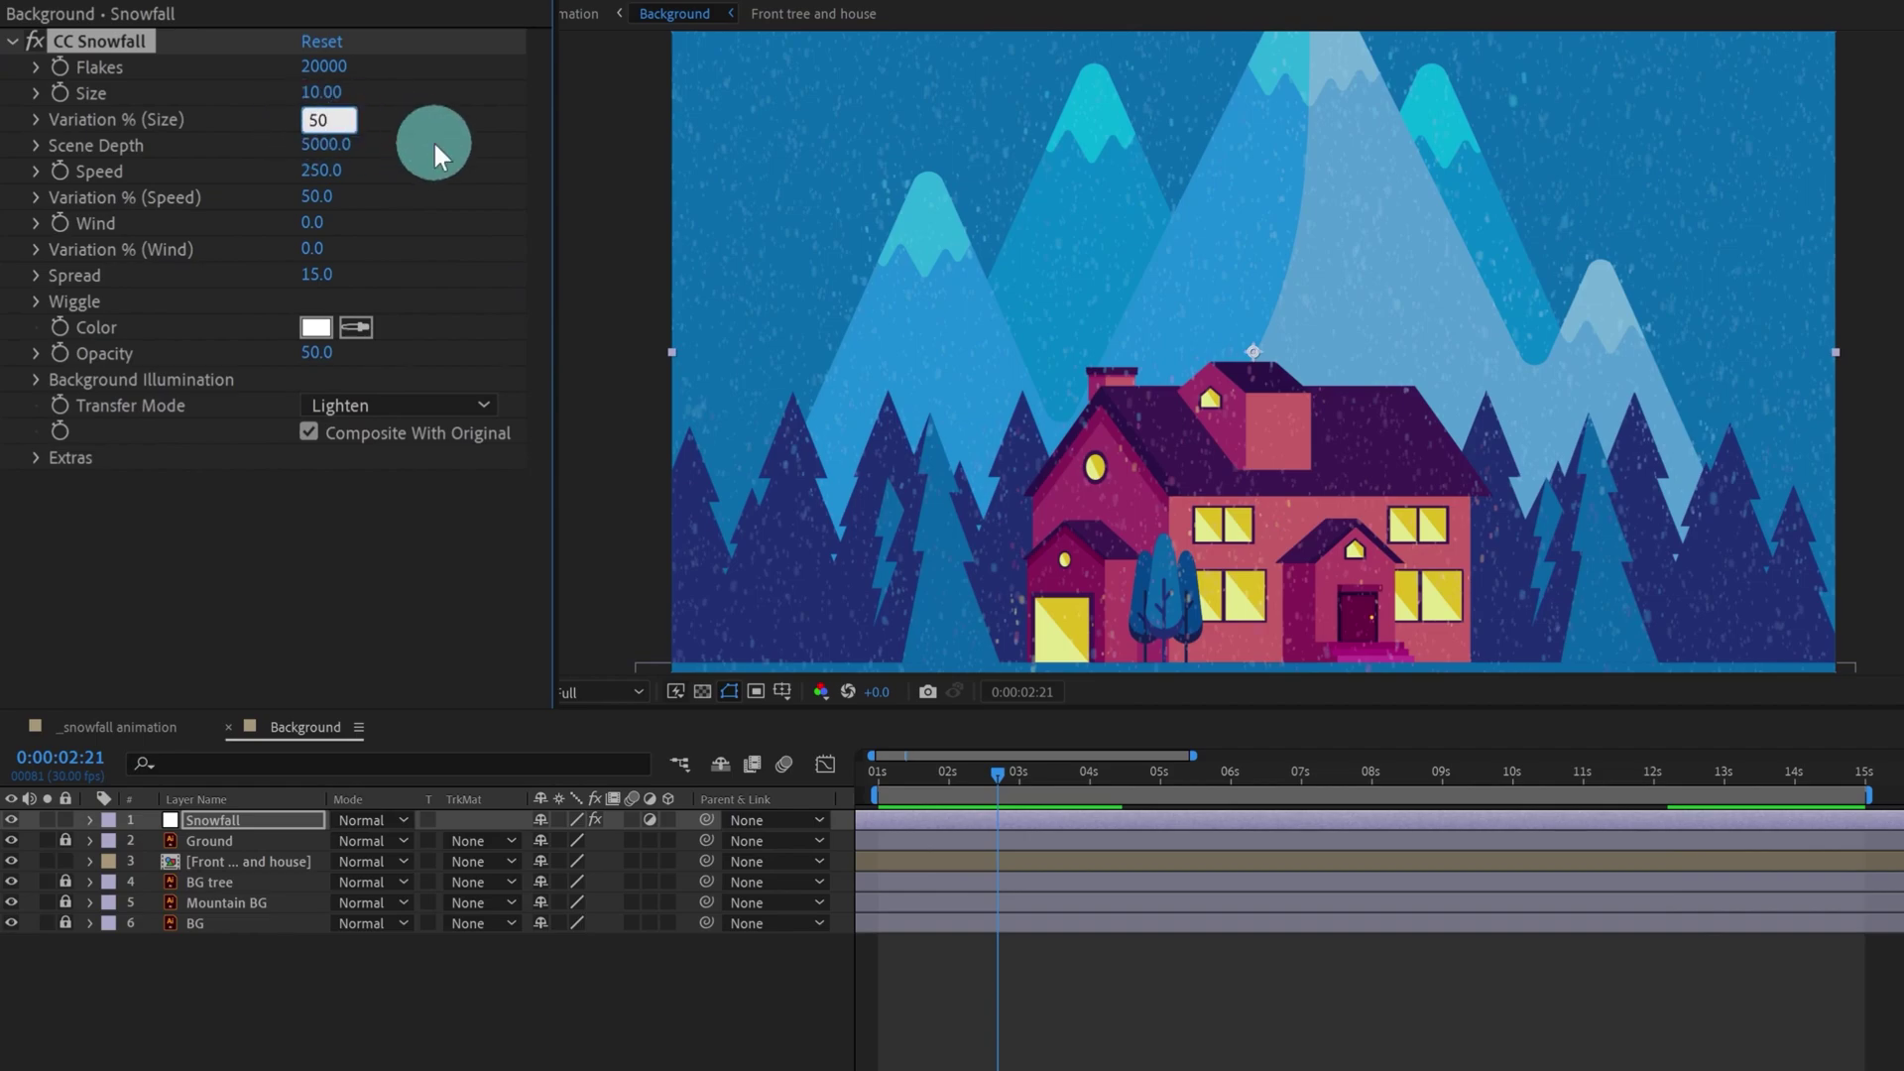
key(Return)
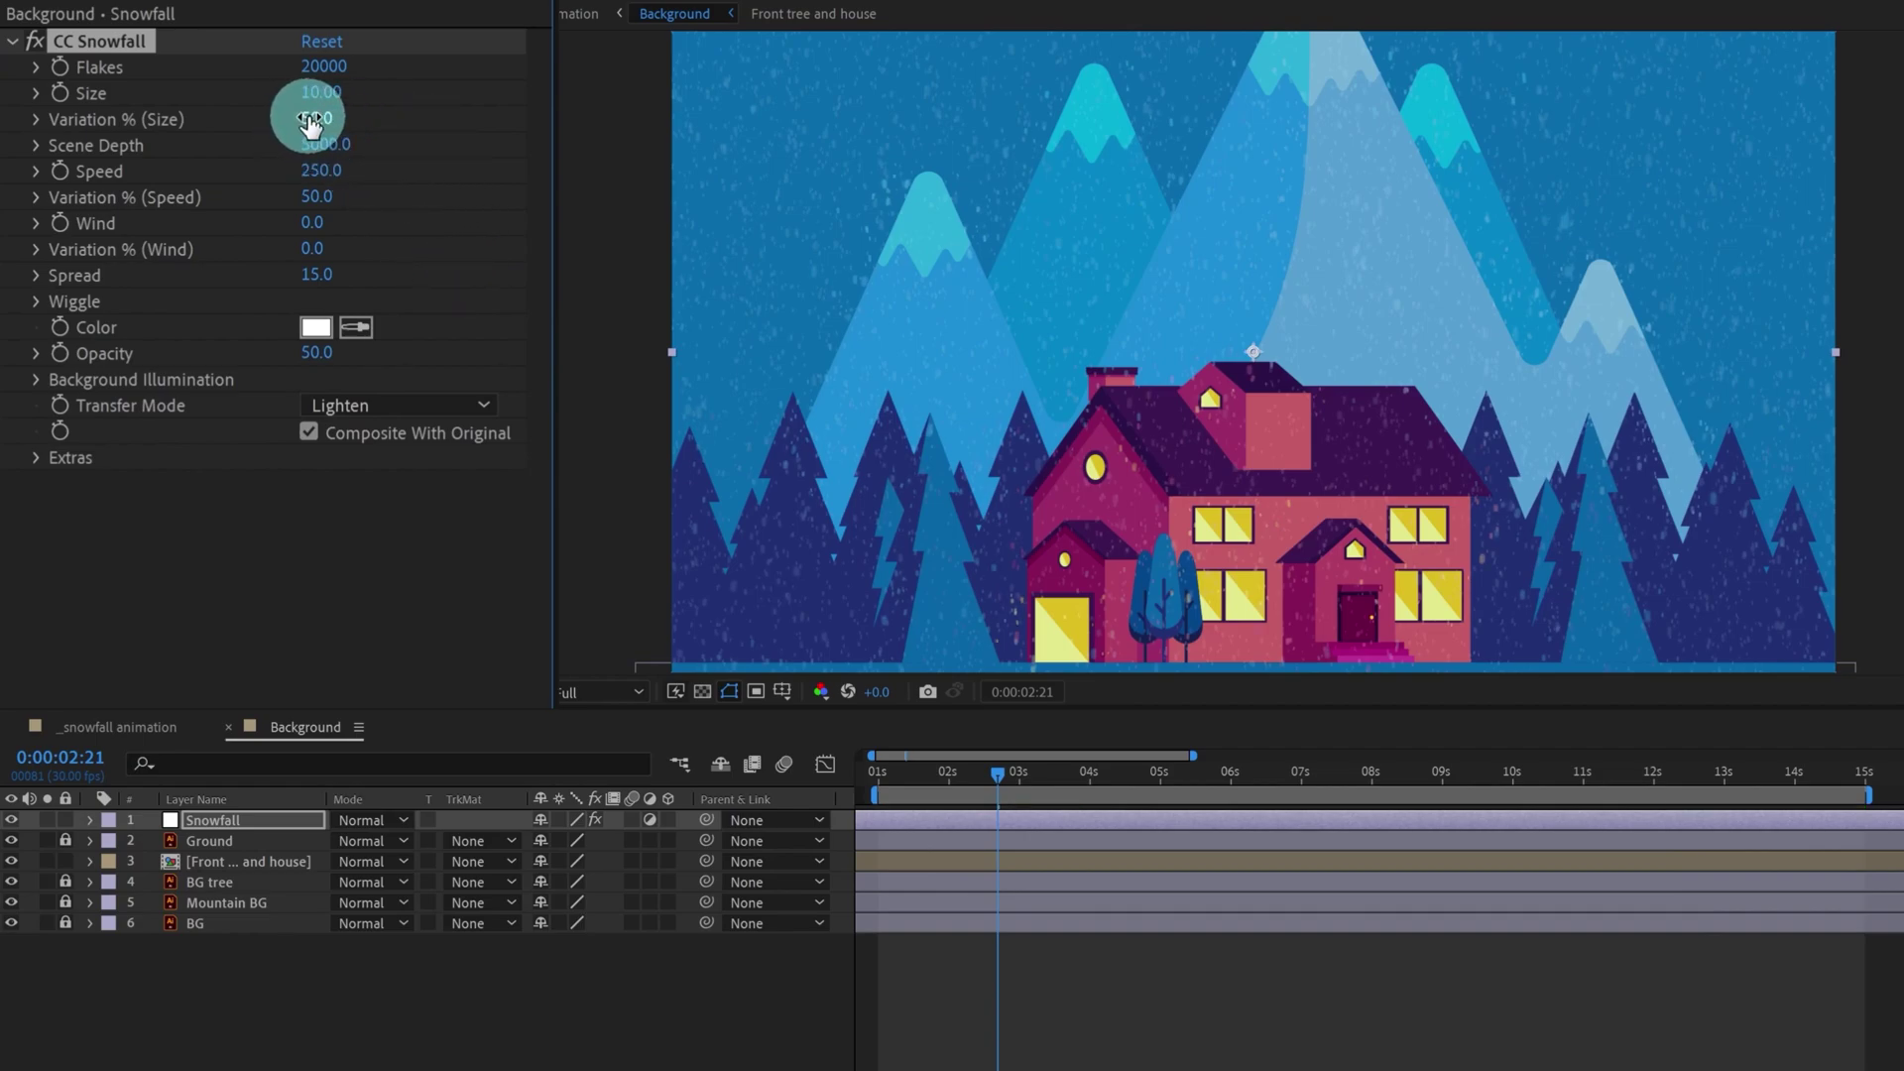
drag(310, 123, 861, 112)
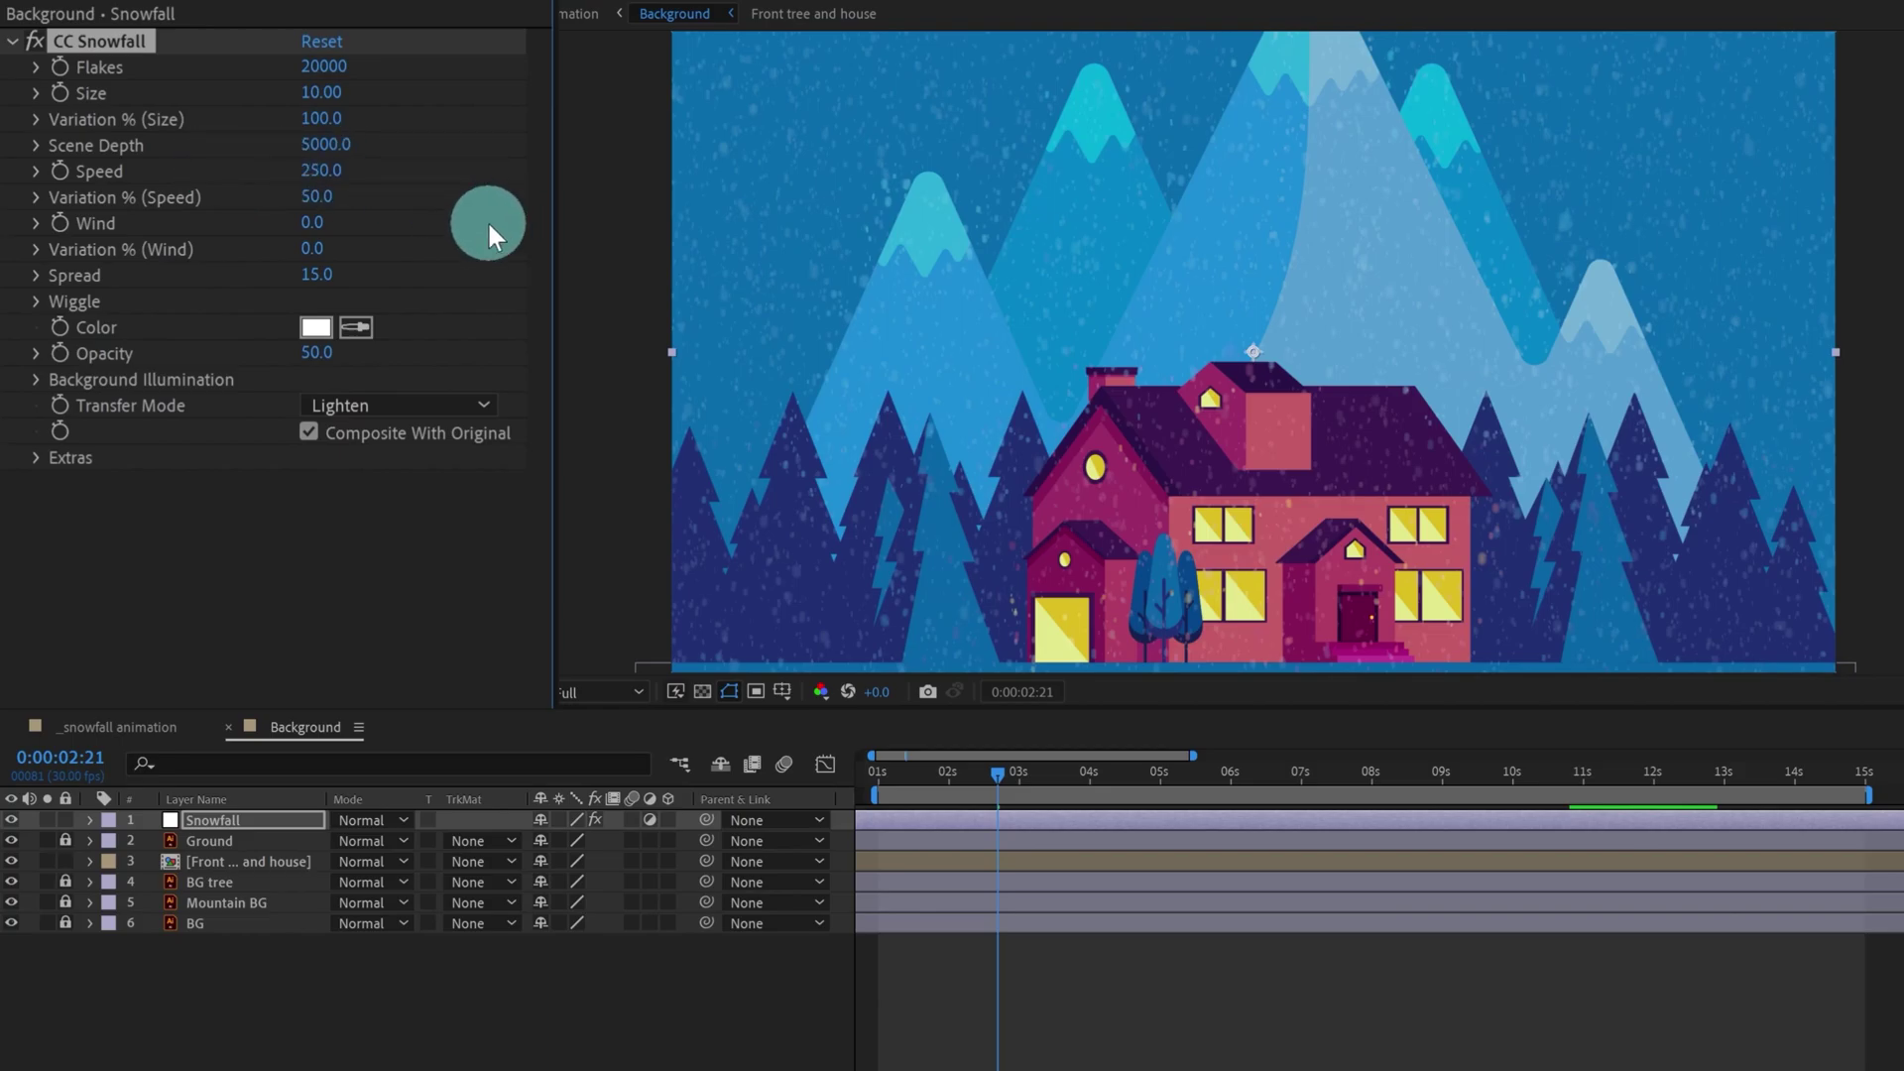
- Try a Scene Depth of 100 and preview the snowfall
click(323, 145)
text(100)
key(Return)
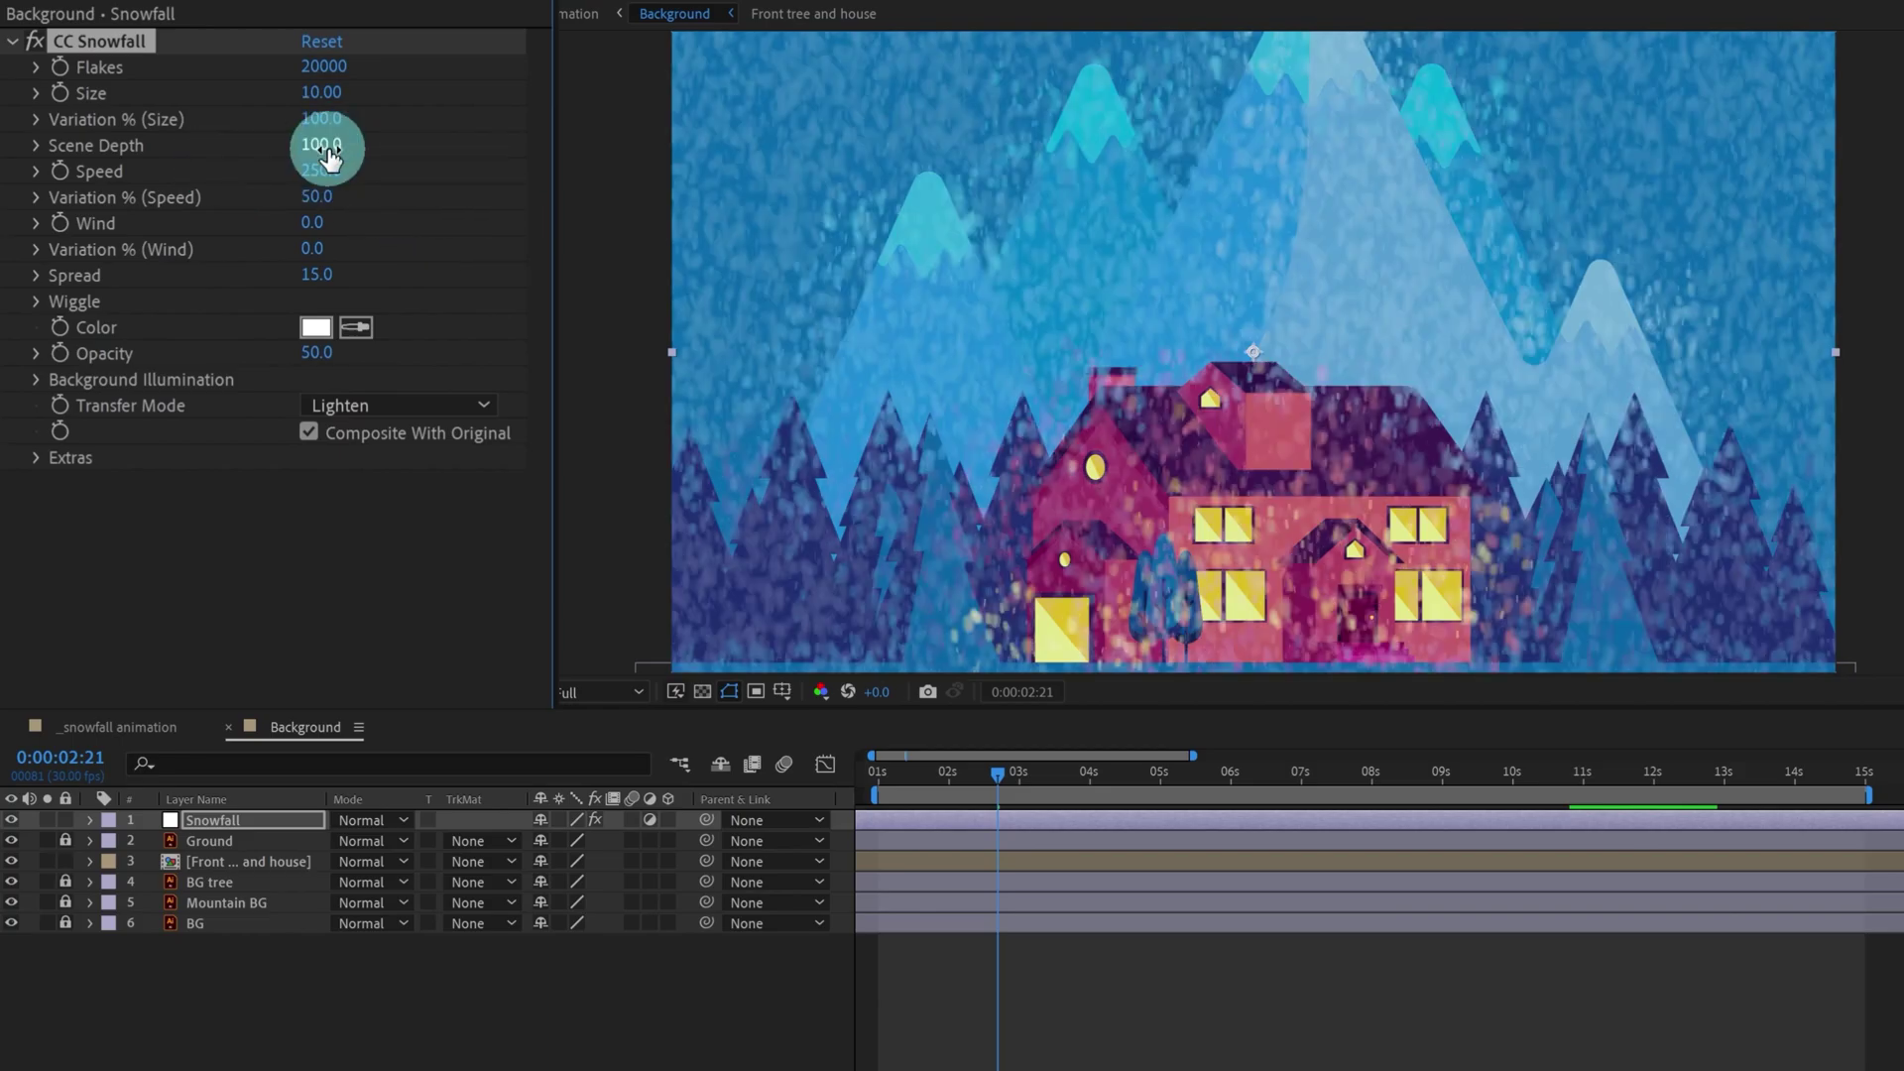
key(space)
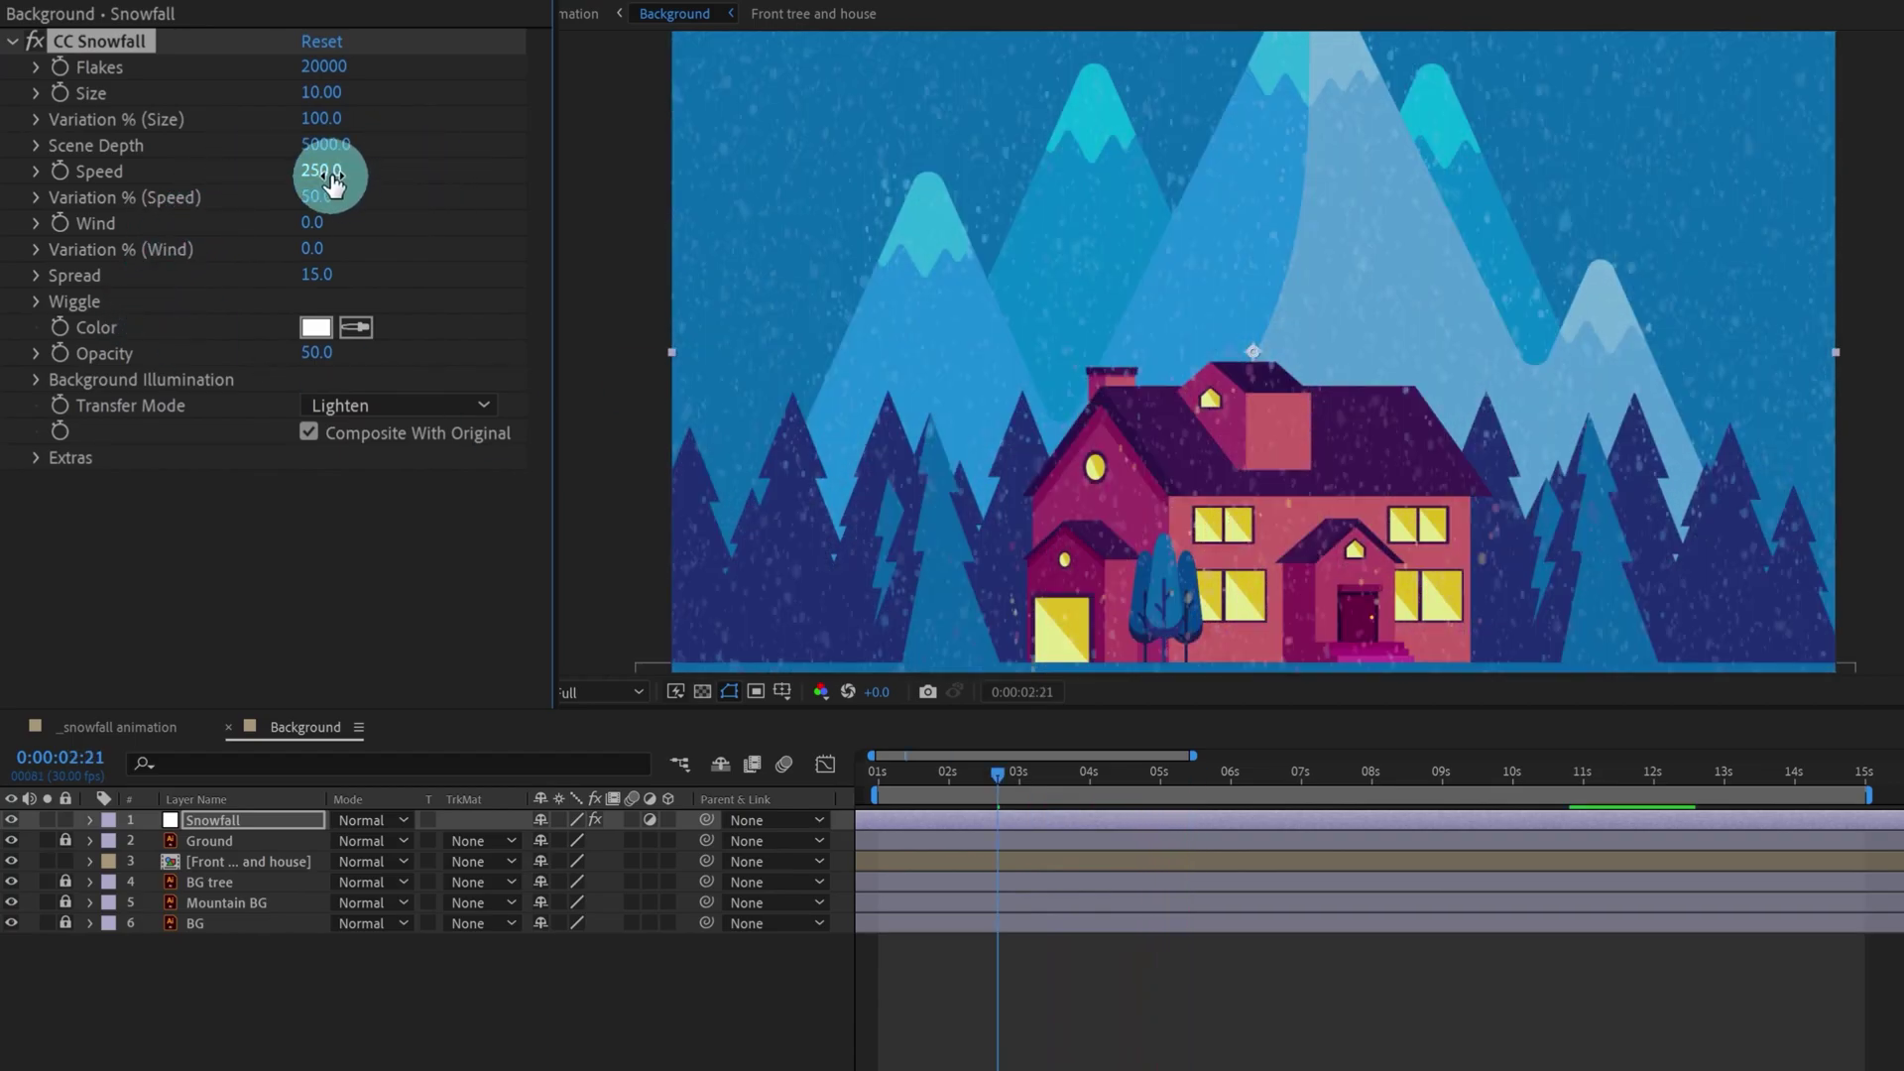
- Increase the Scene Depth of CC Snowfall to about 8440 and preview the animation
drag(310, 146, 670, 118)
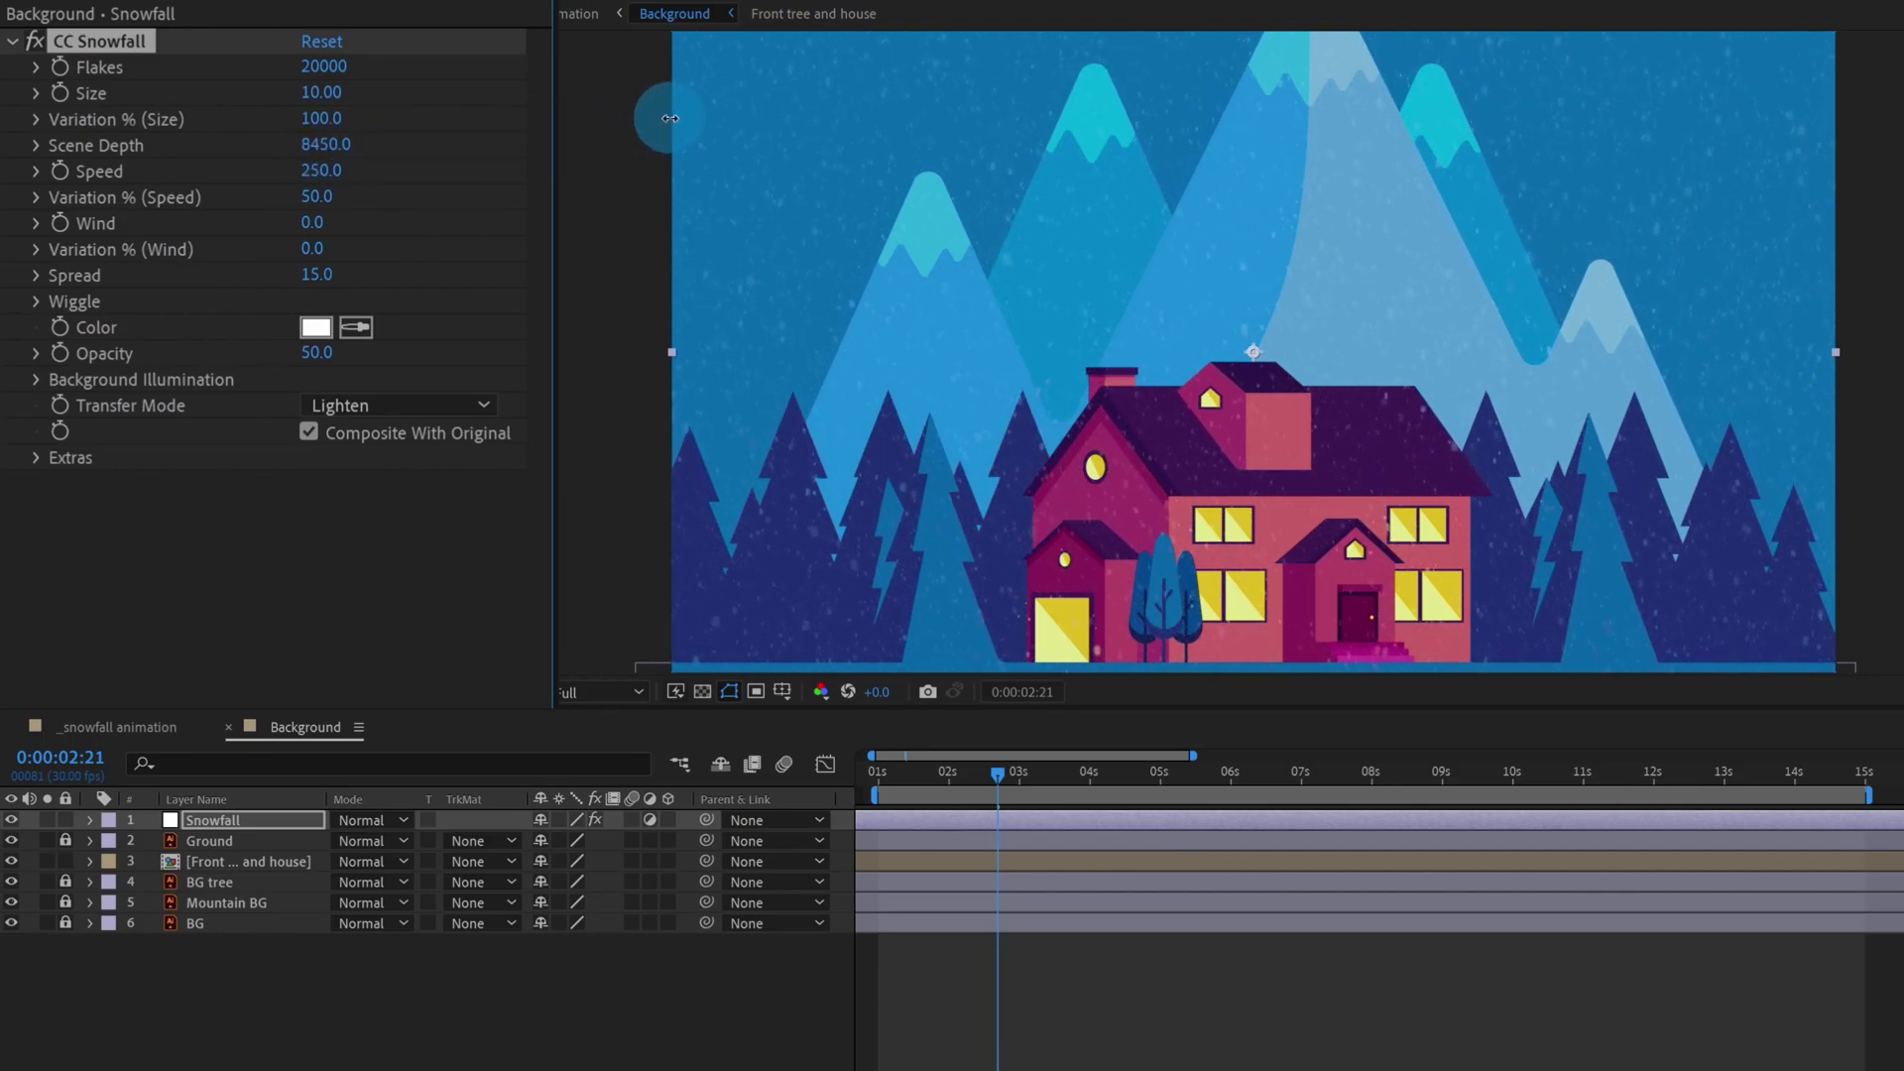
key(space)
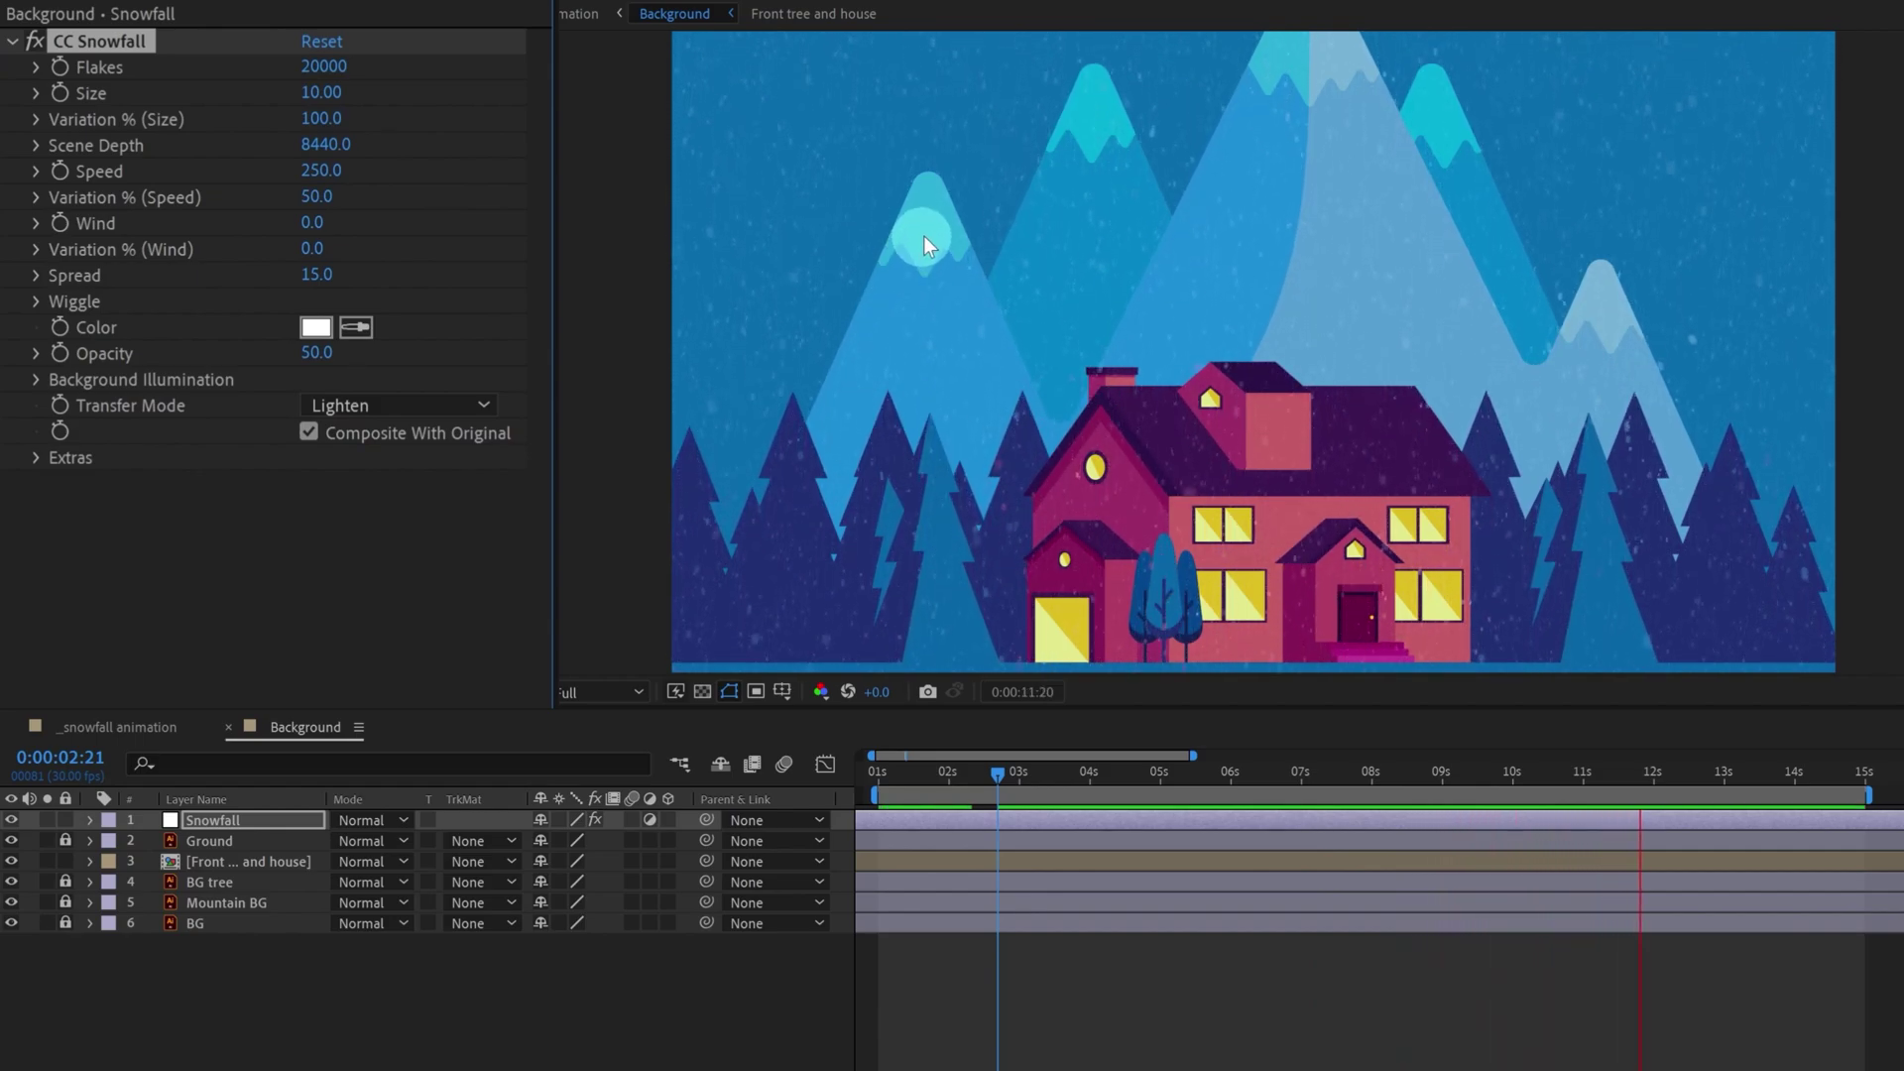
- Set the Scene Depth of CC Snowfall to 5000
click(936, 308)
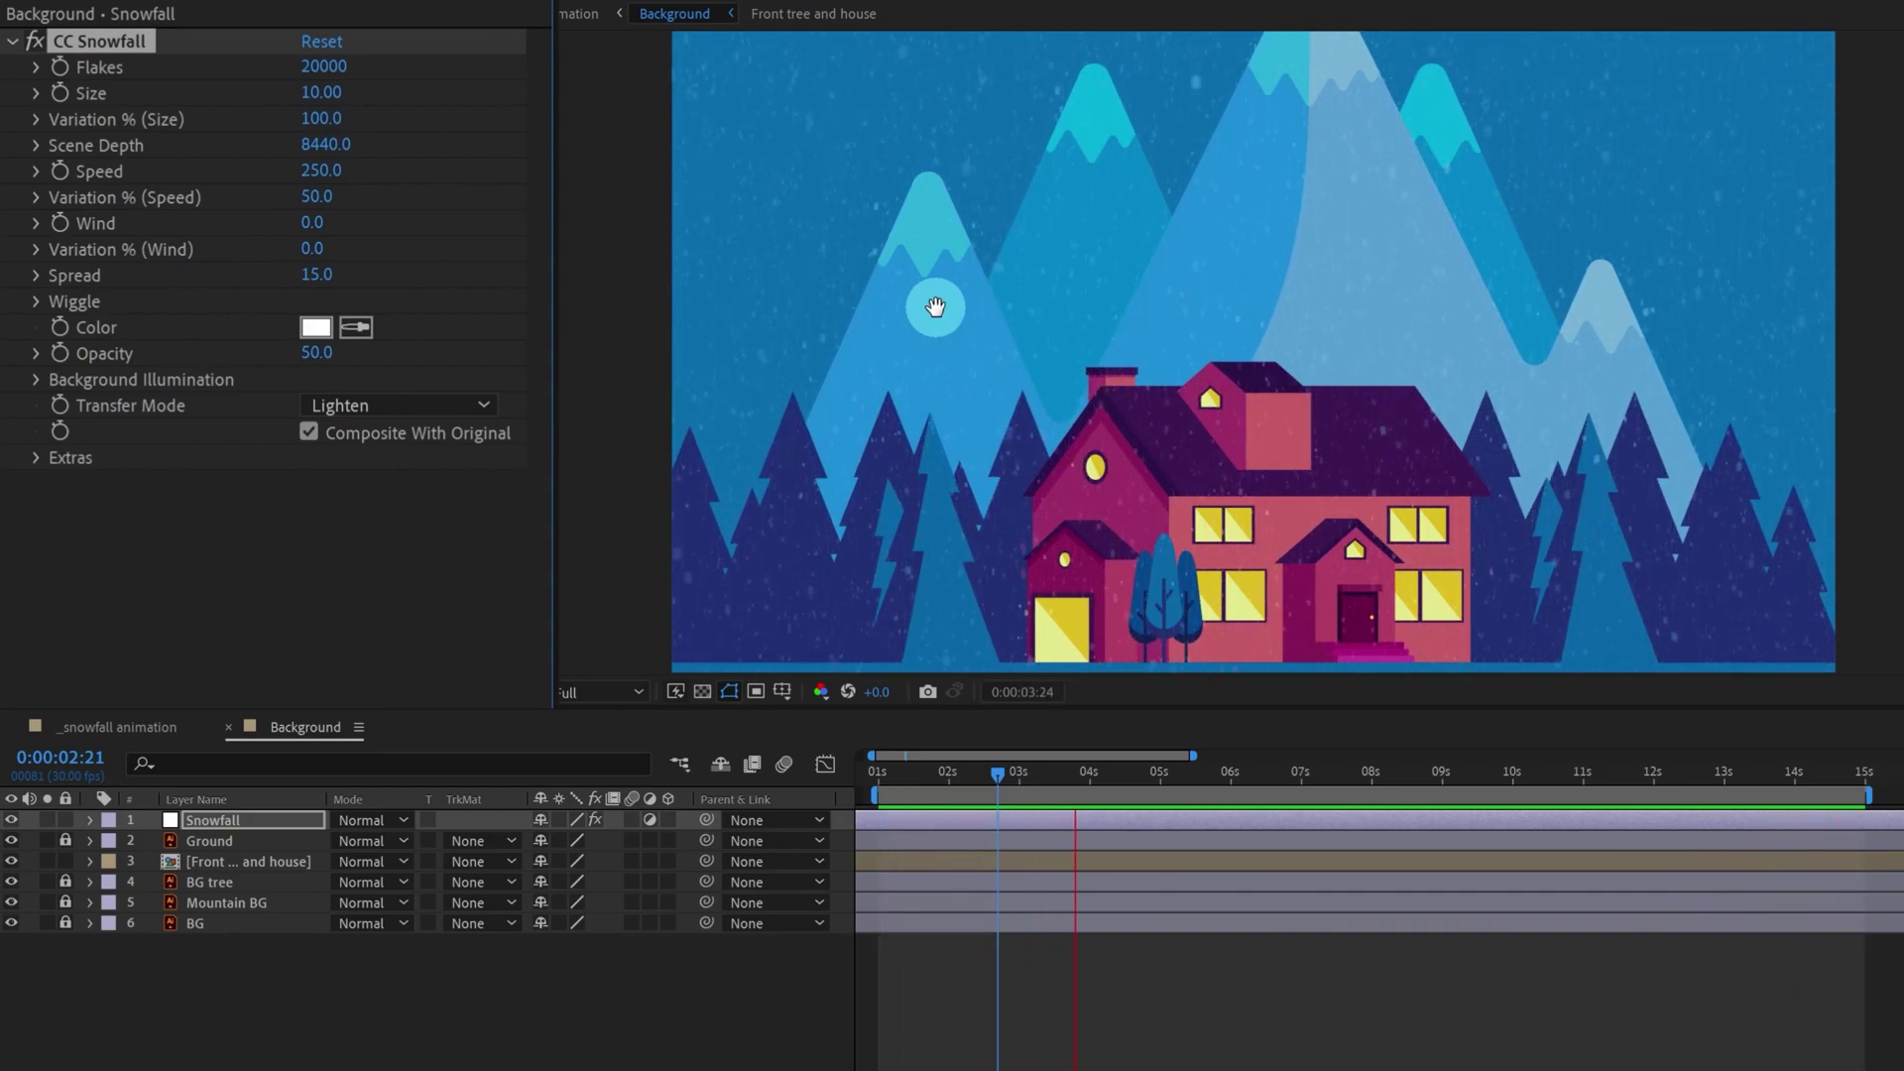
click(319, 144)
text(5000)
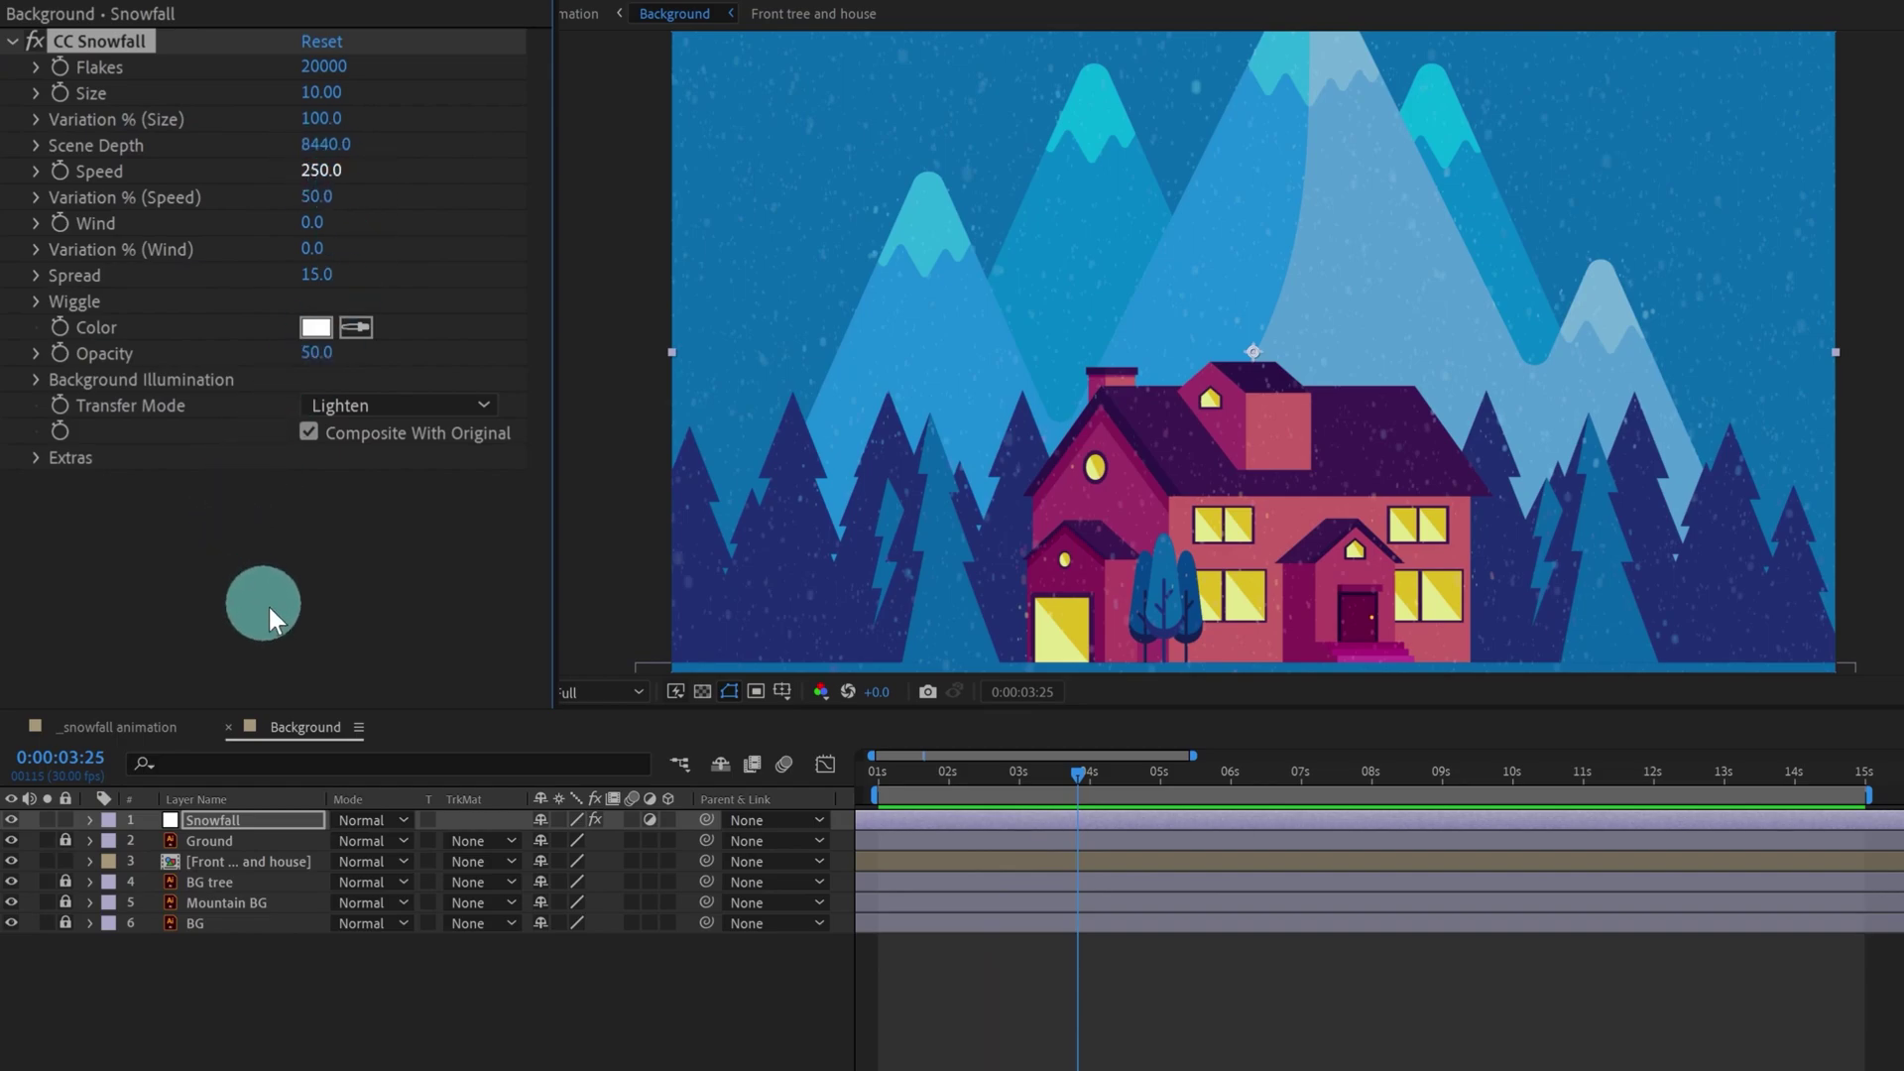
key(Return)
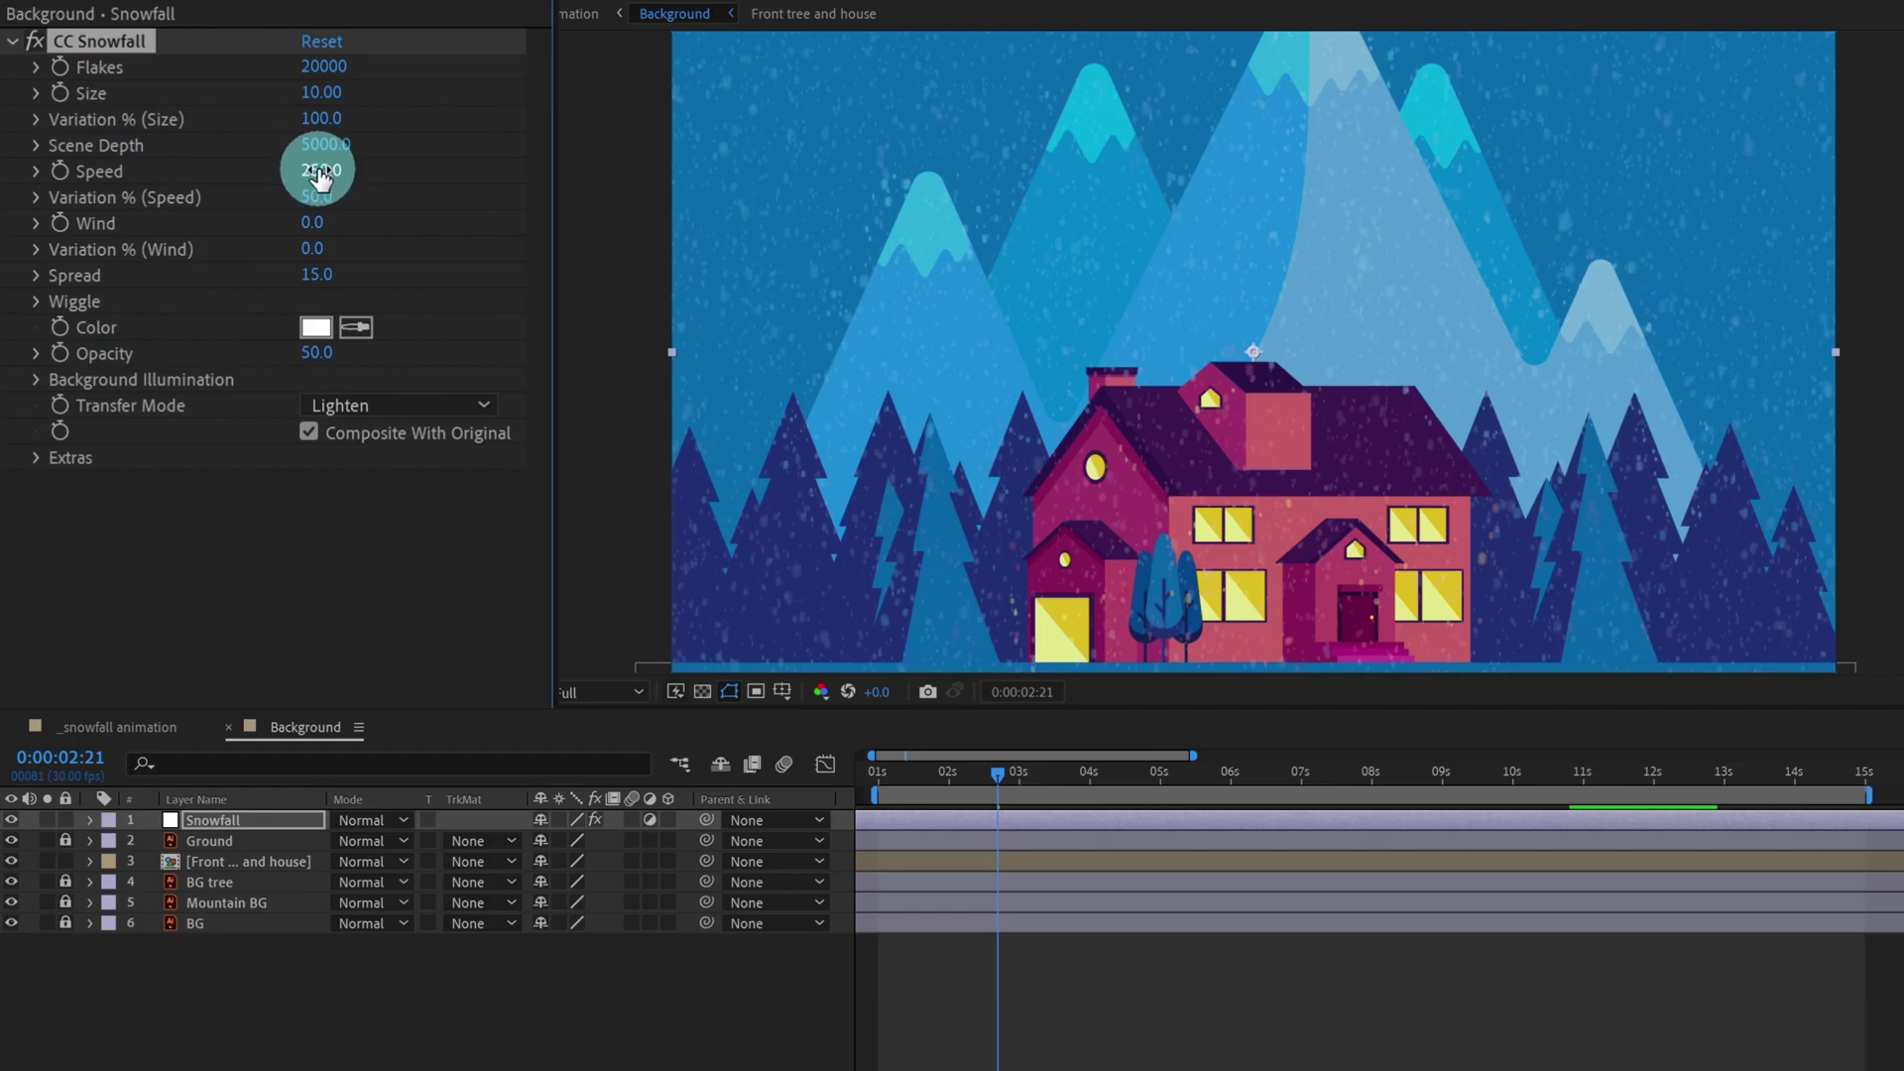
- Try a Speed of about 426 for the snowflakes and preview the faster fall
drag(319, 176, 471, 176)
key(space)
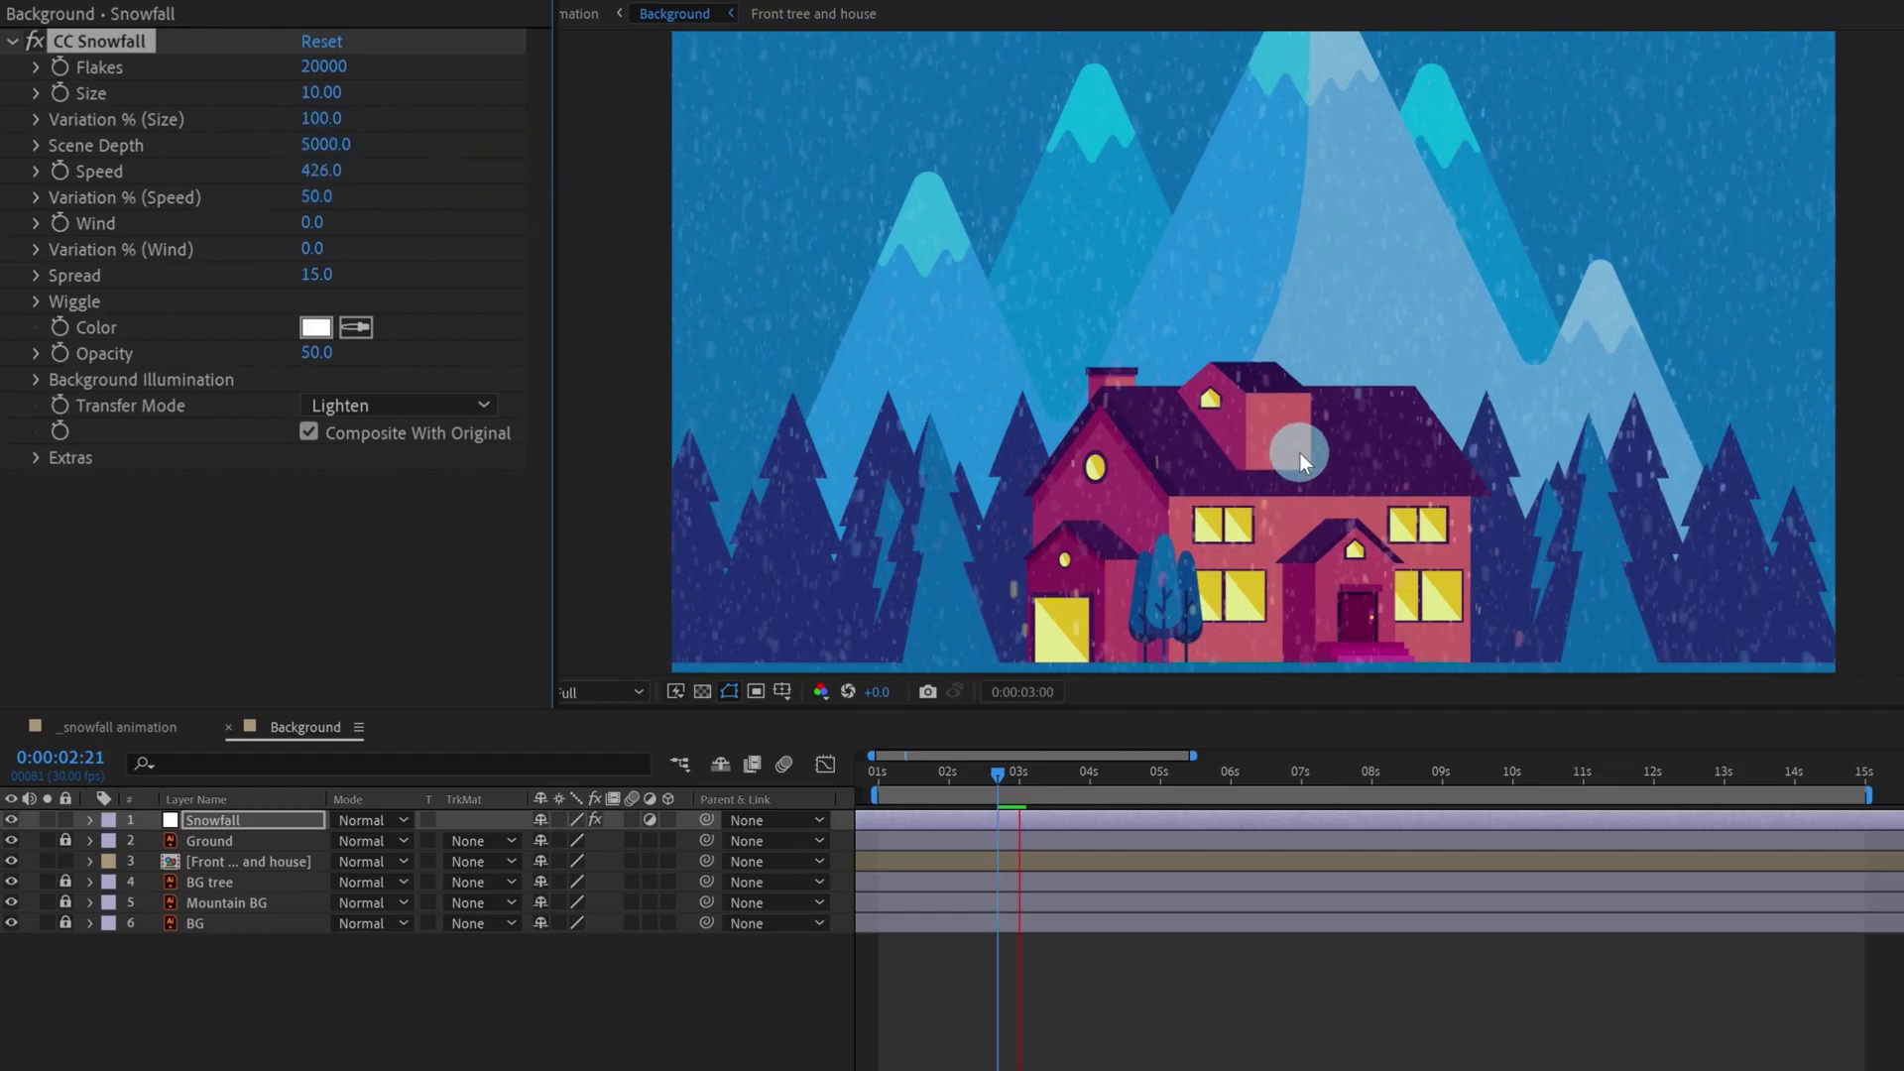
click(1081, 466)
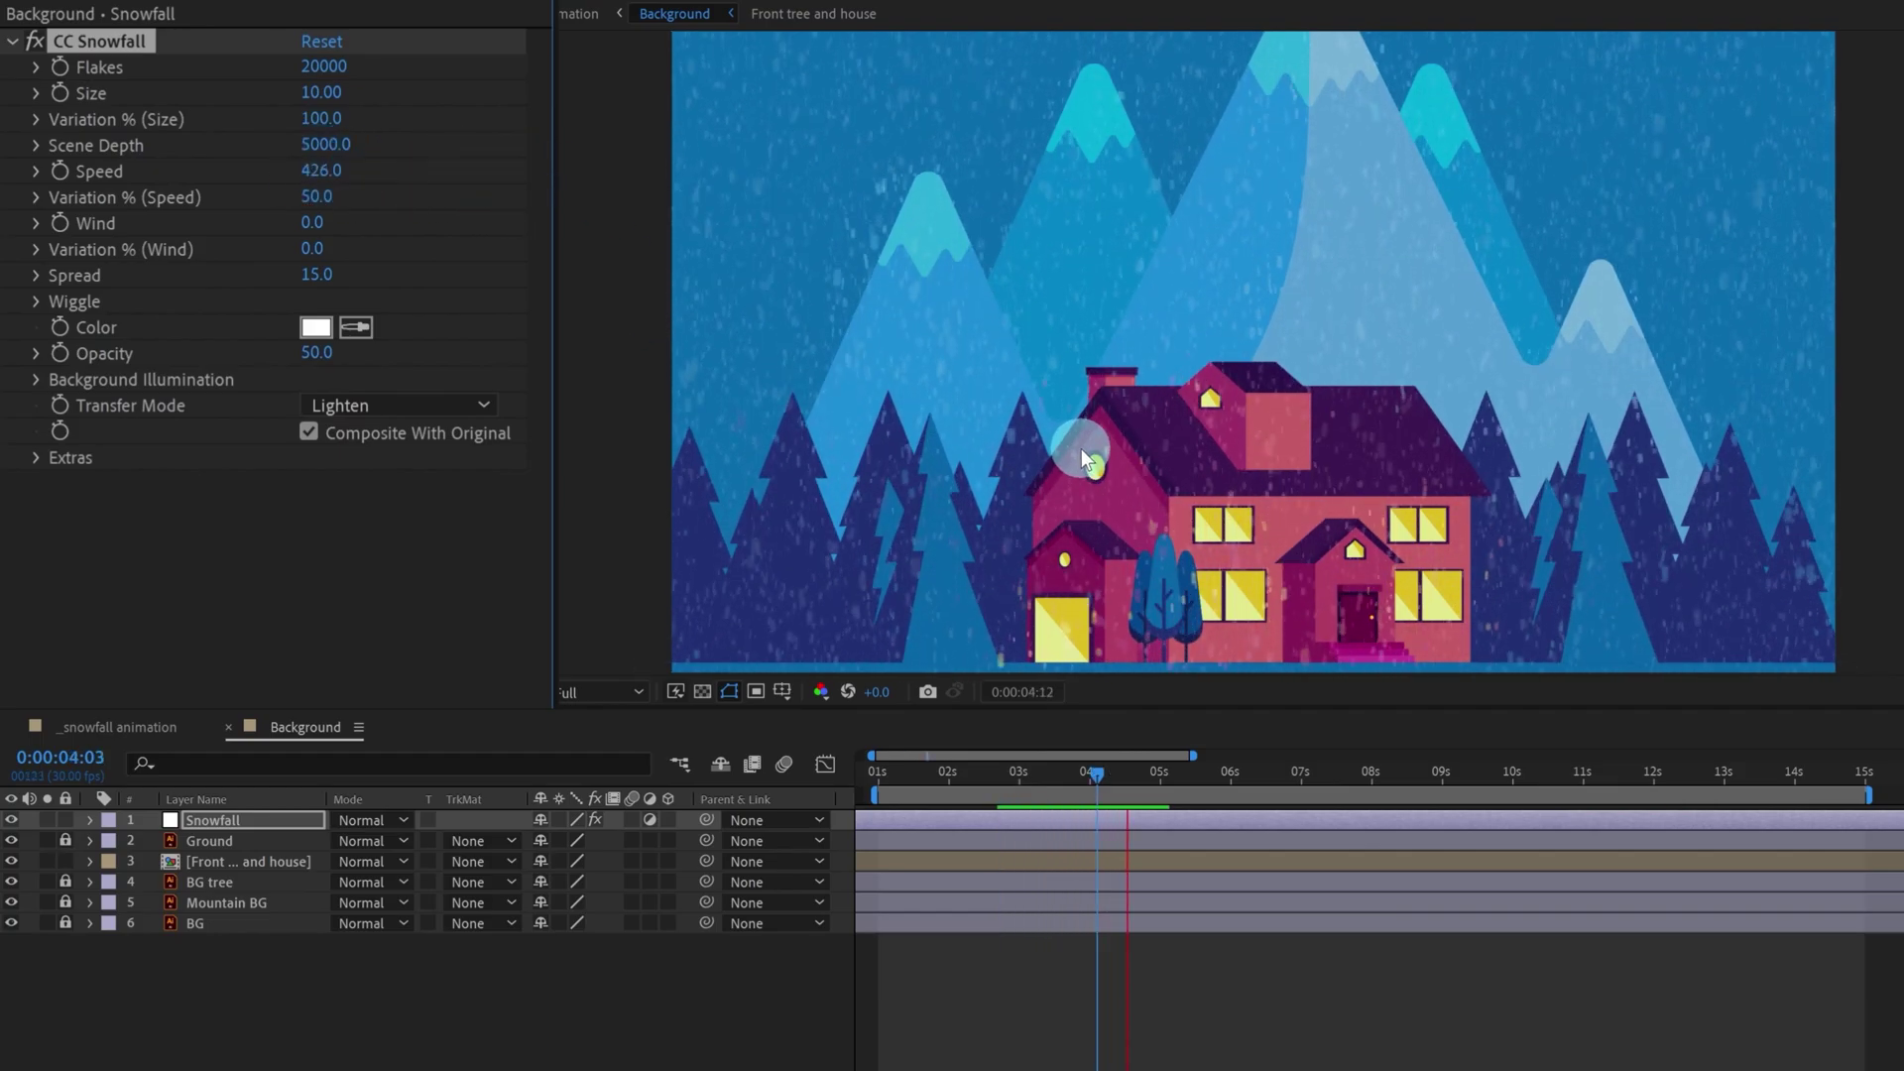
key(space)
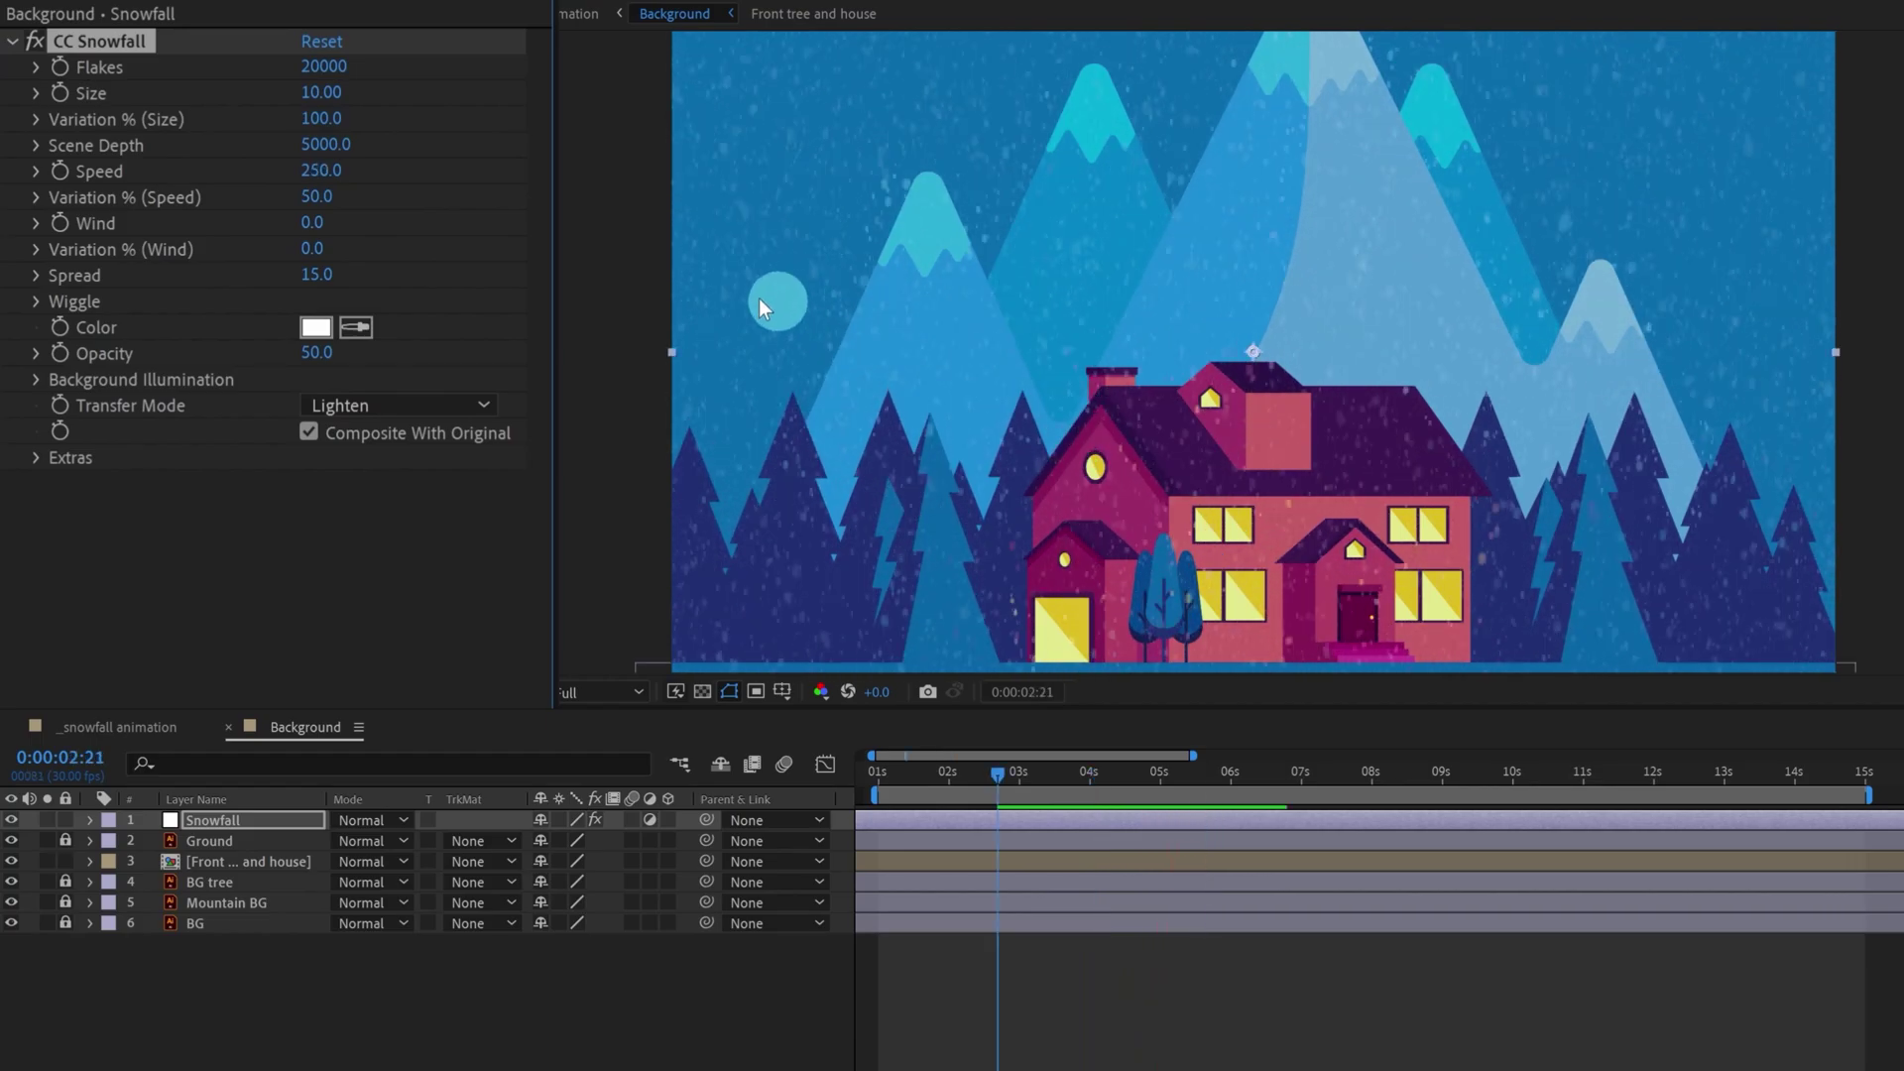
- Set the snowfall Speed to 150 and preview the slower fall
click(315, 174)
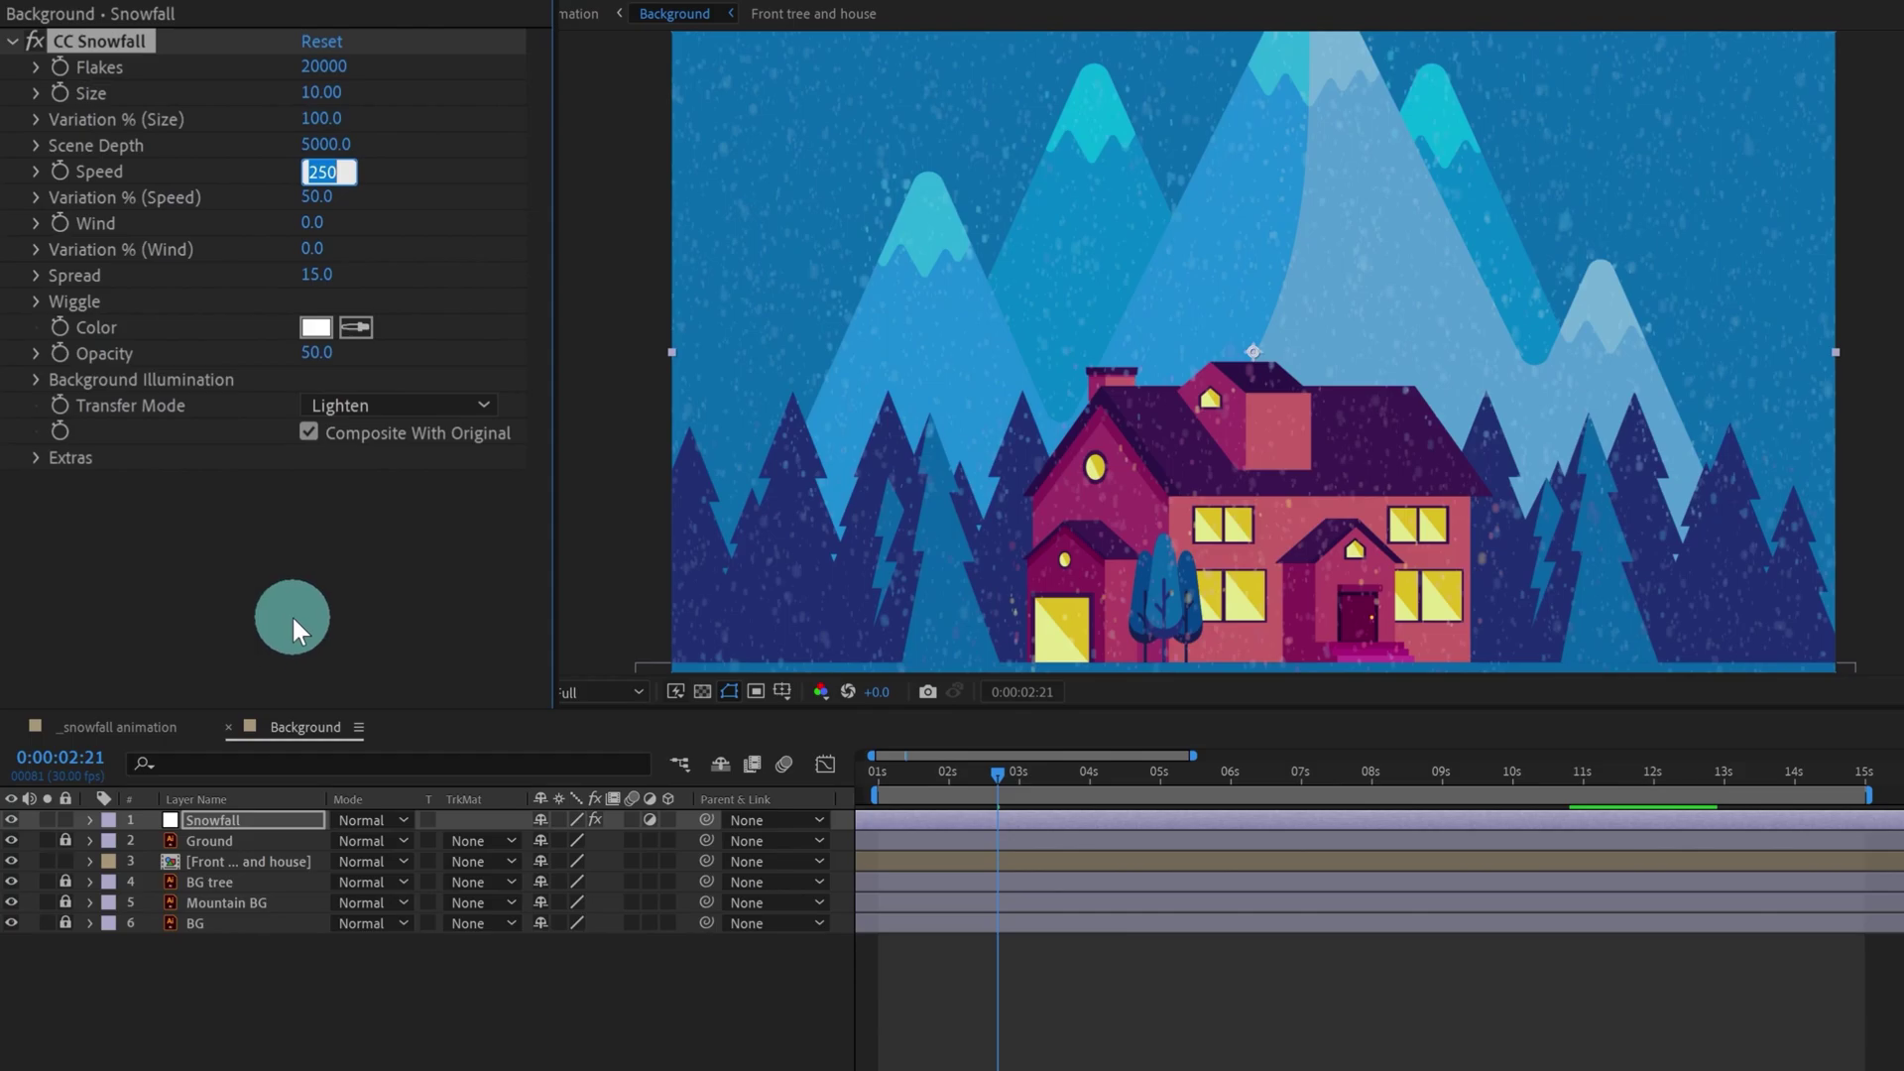
text(150)
key(Return)
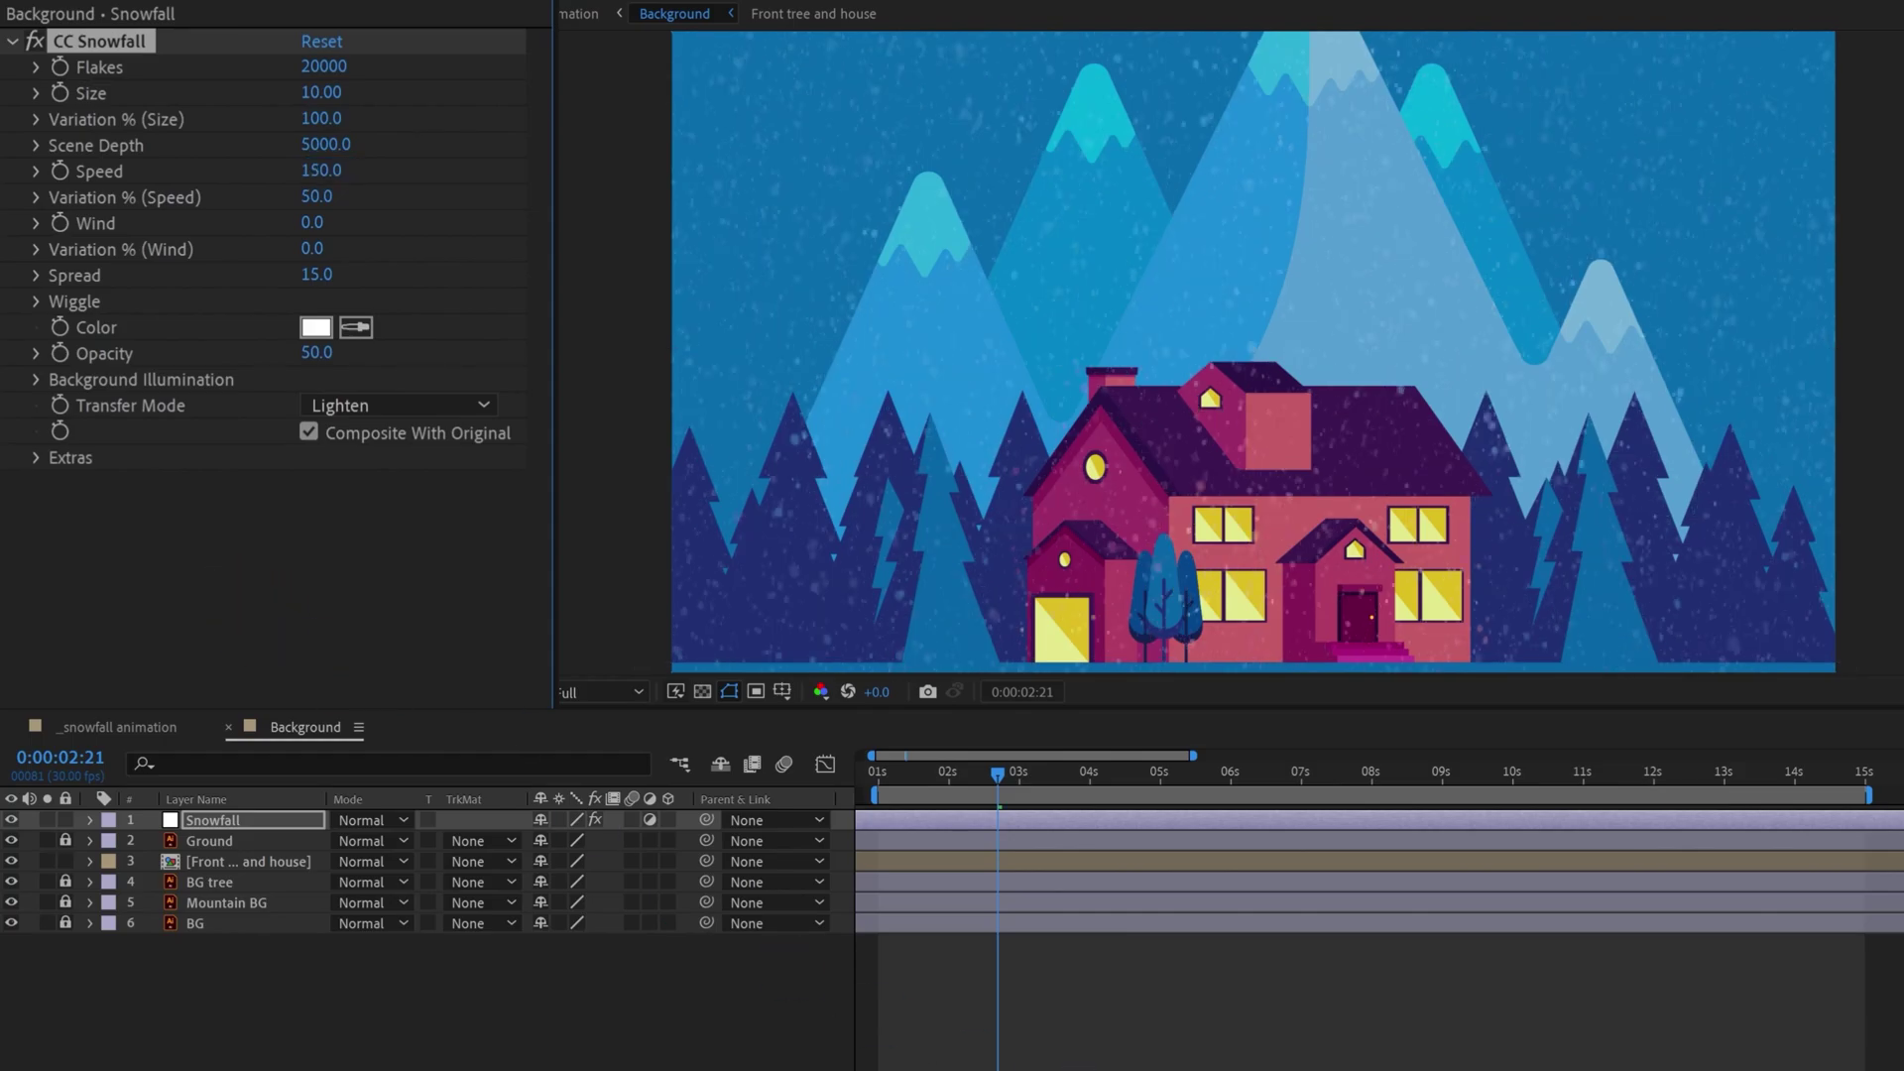
key(space)
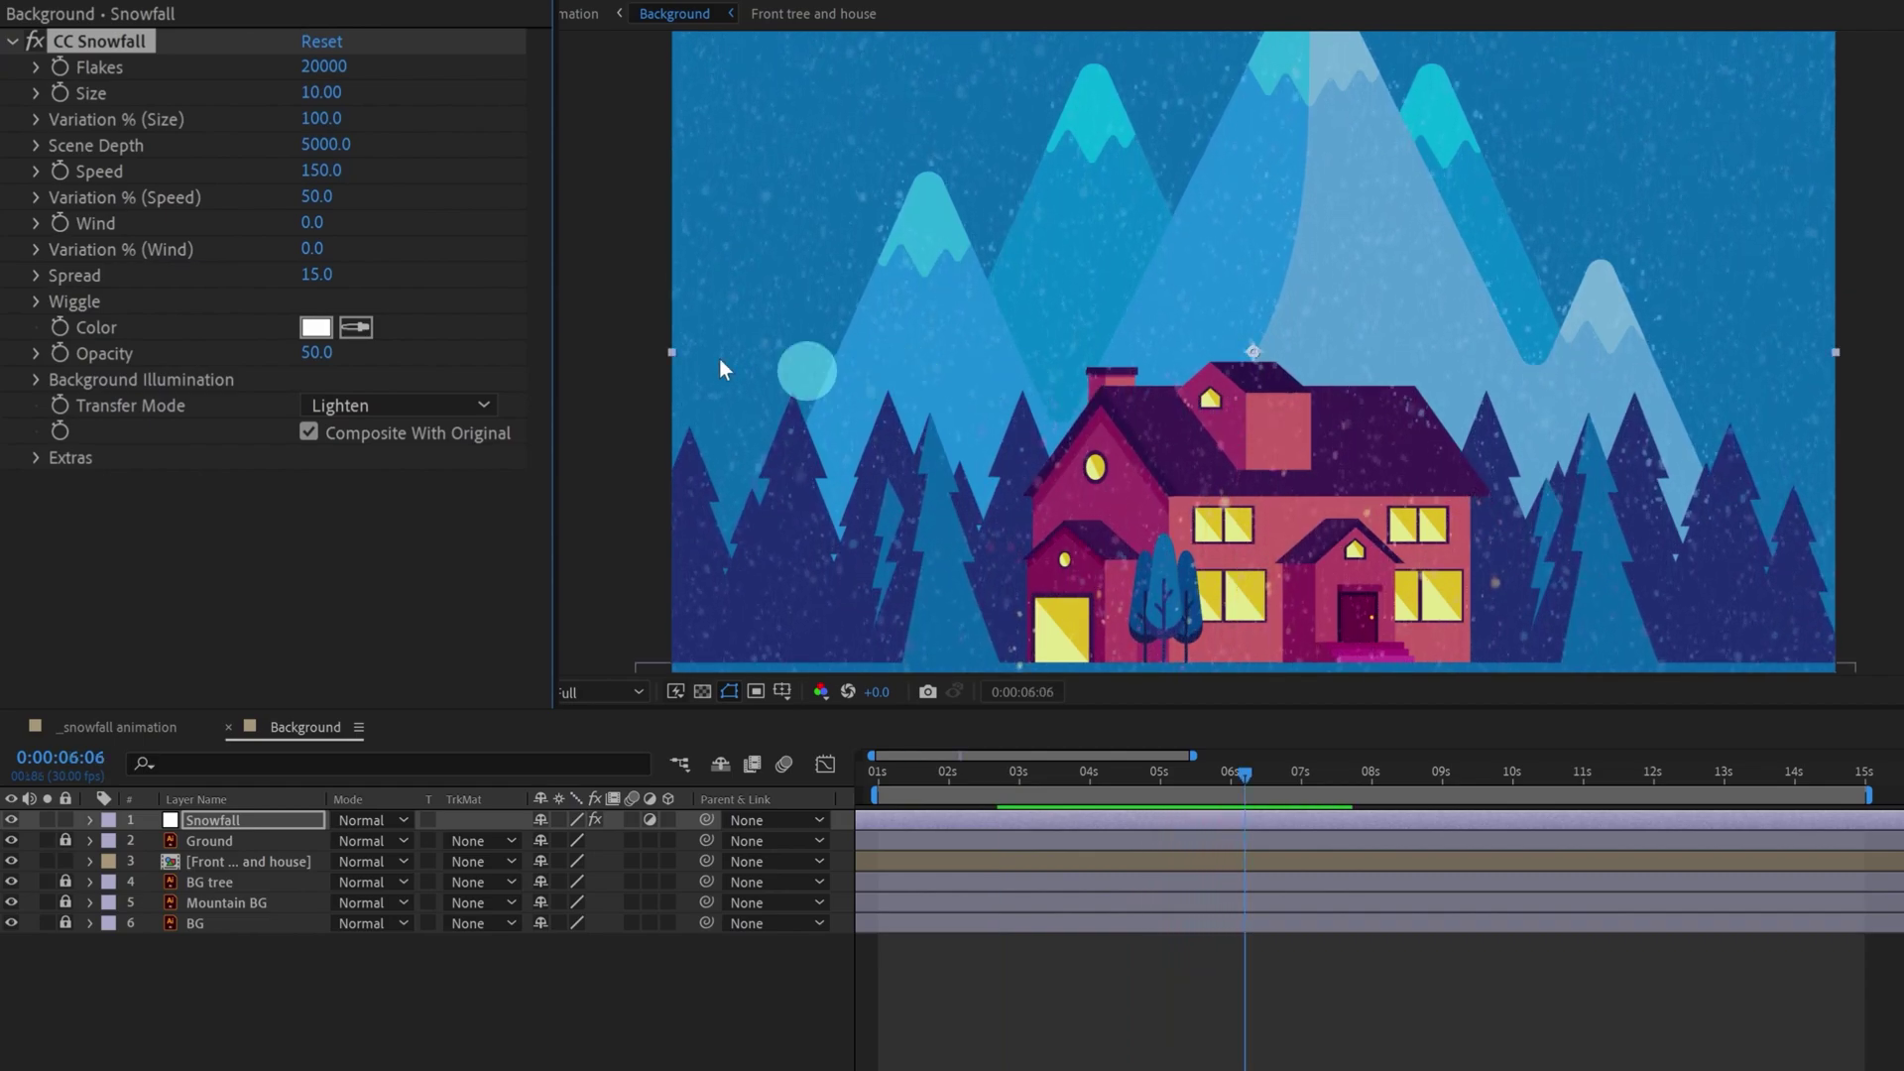
click(58, 225)
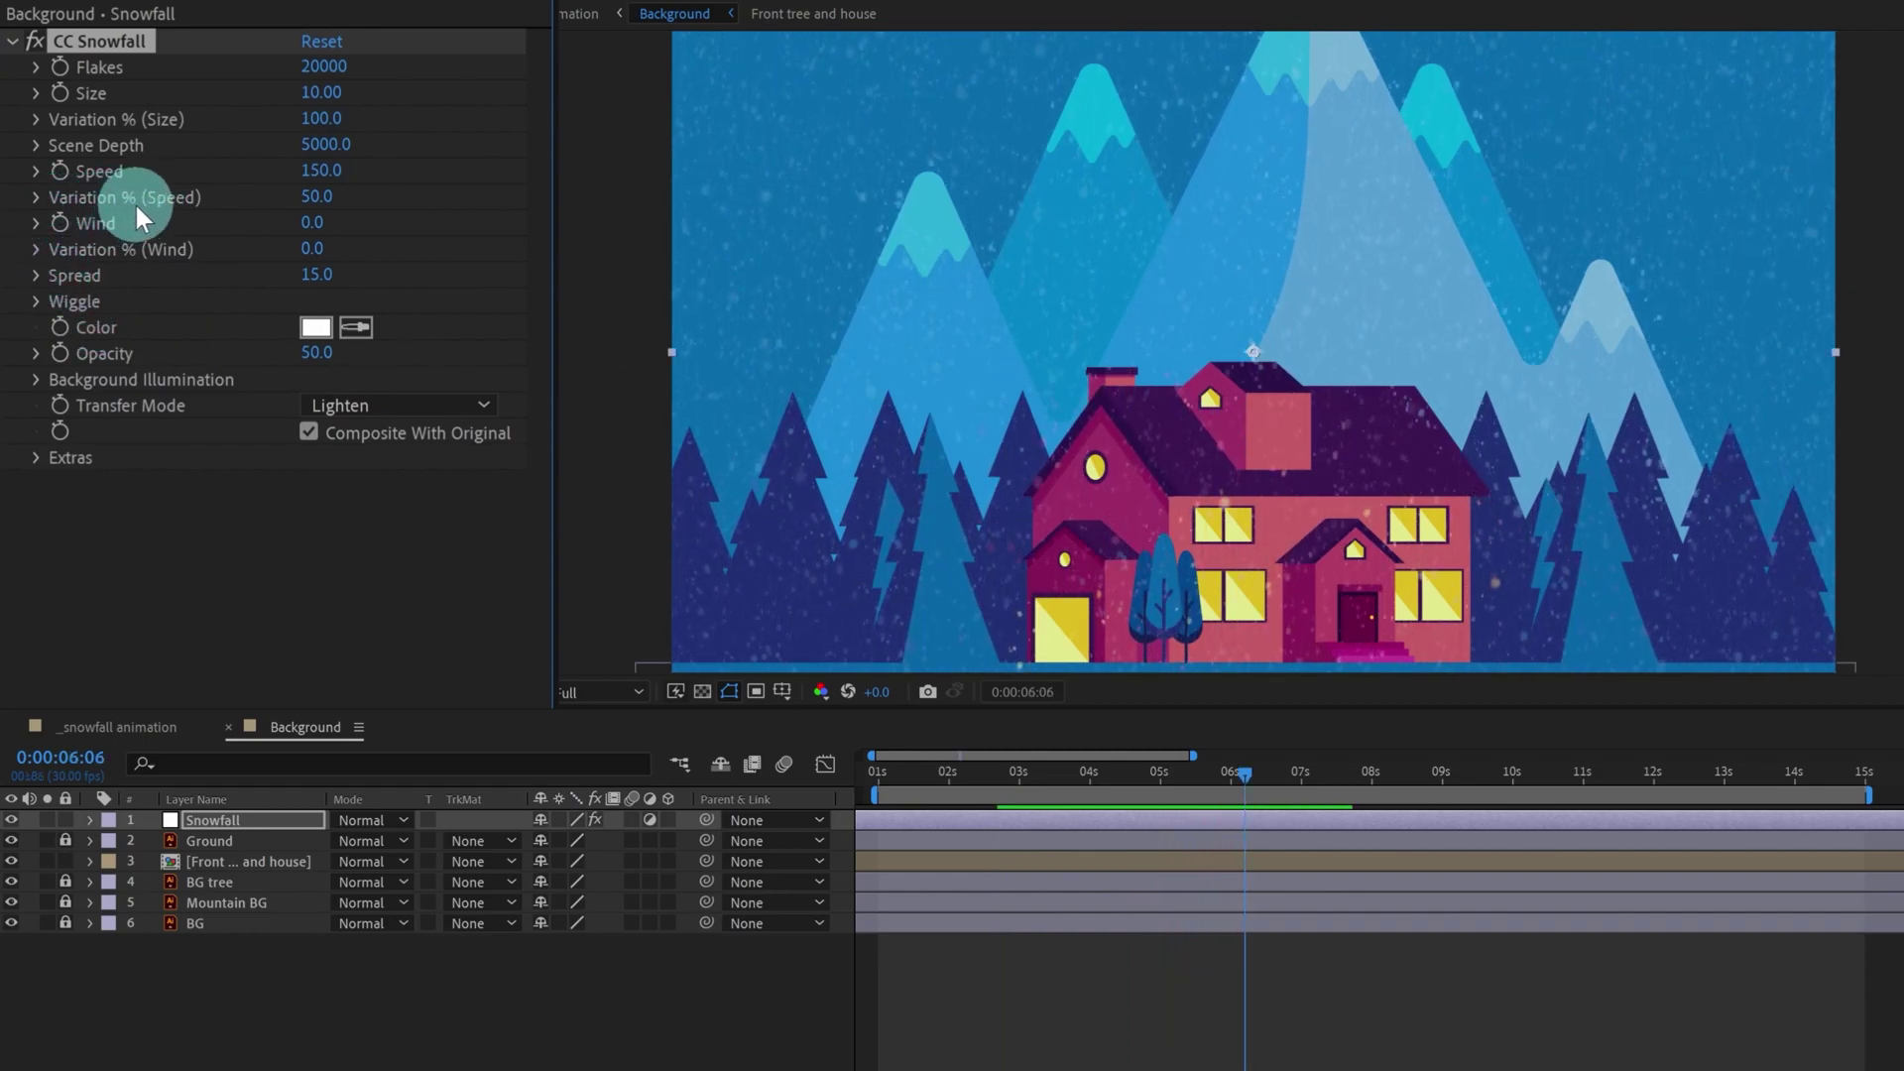
- Try a Variation % (Speed) of 0 and preview the evenly falling snowflakes
click(316, 197)
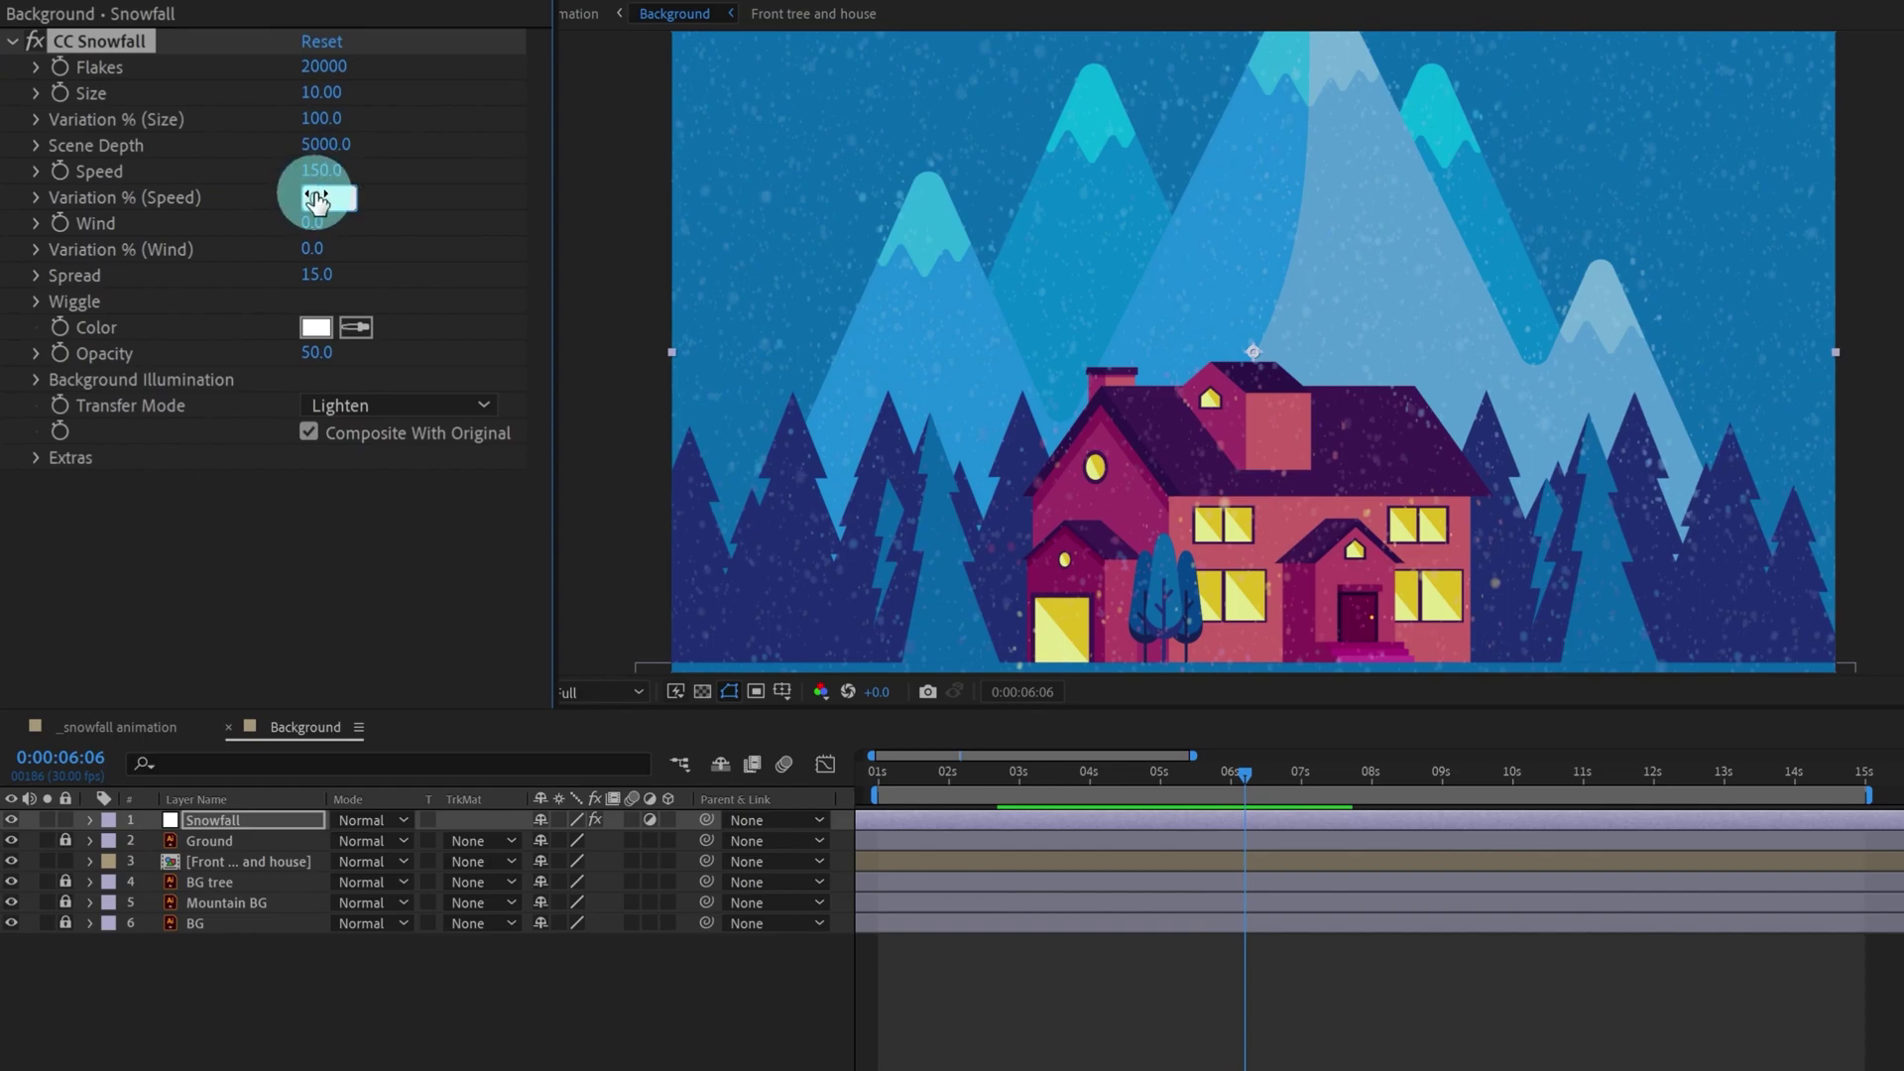
text(0)
key(Return)
key(space)
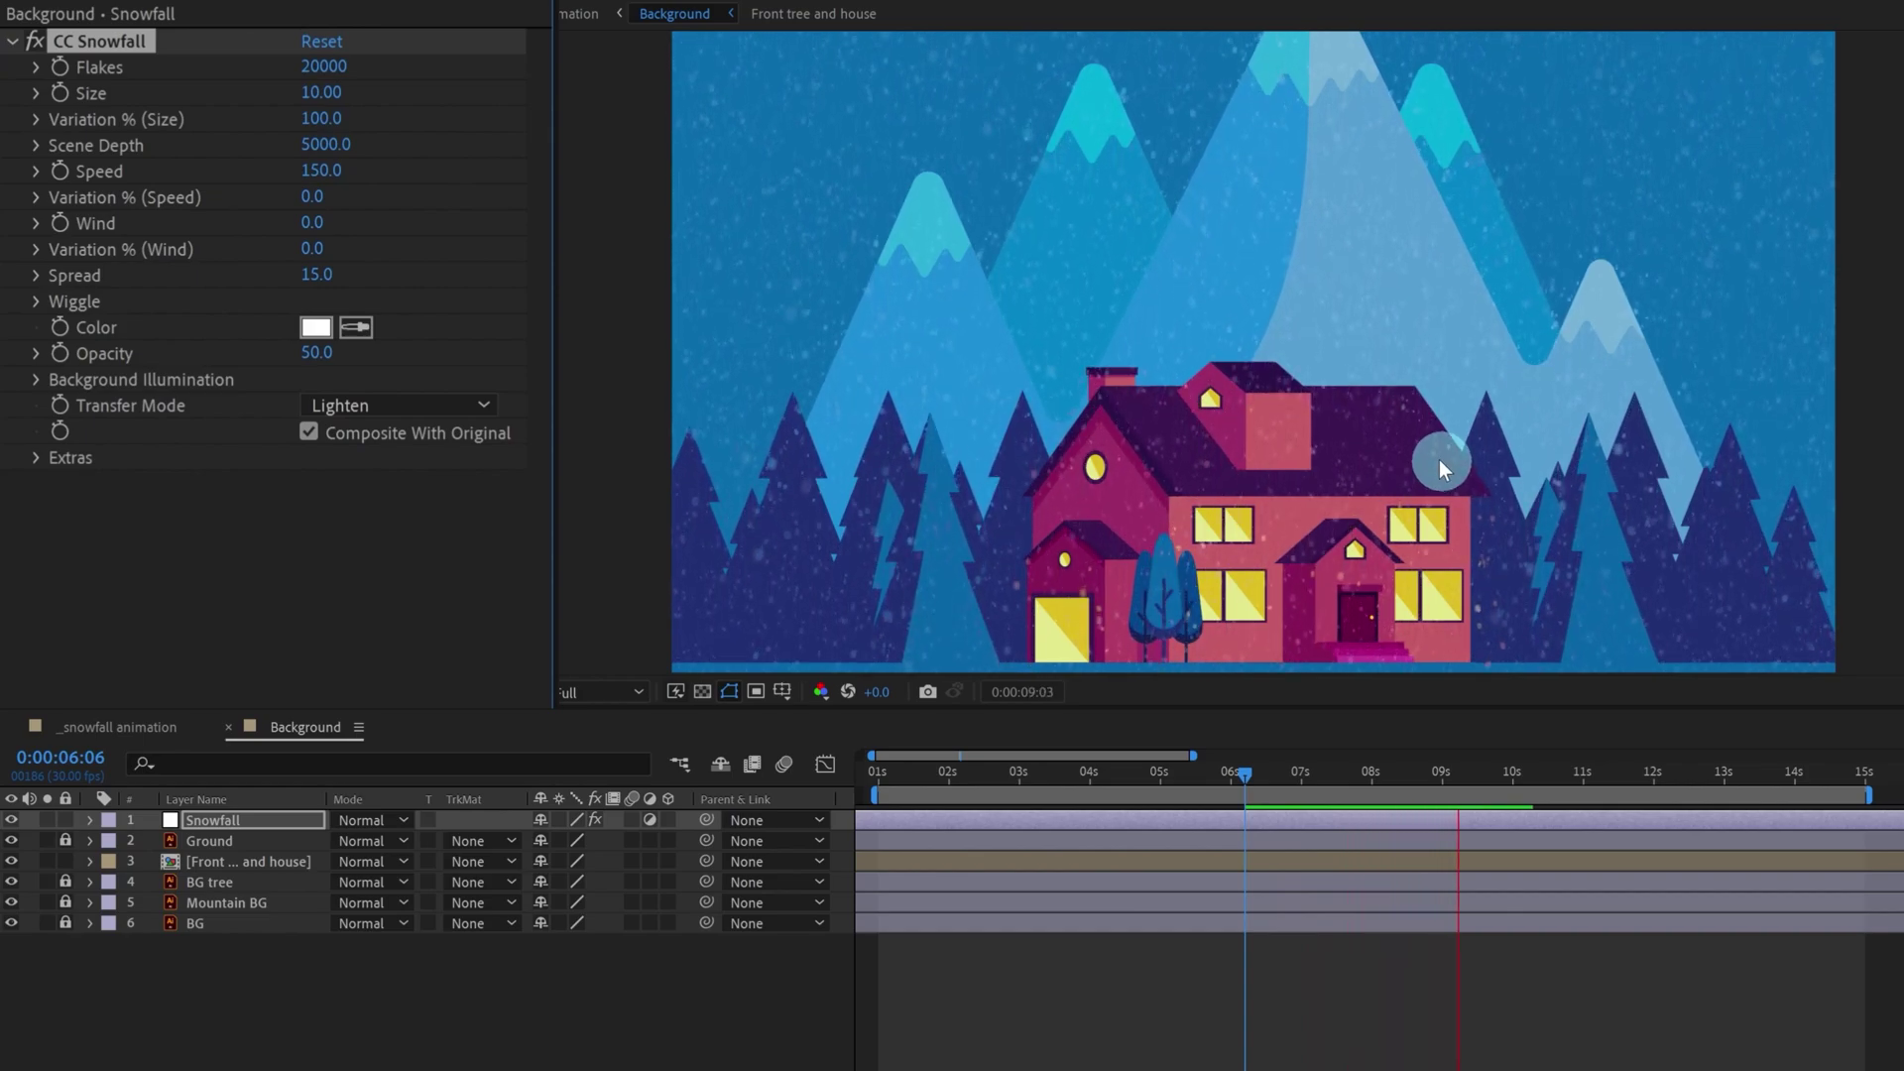
- Try a Variation % (Speed) of about 86 and preview the mixed falling speeds
drag(320, 196, 374, 197)
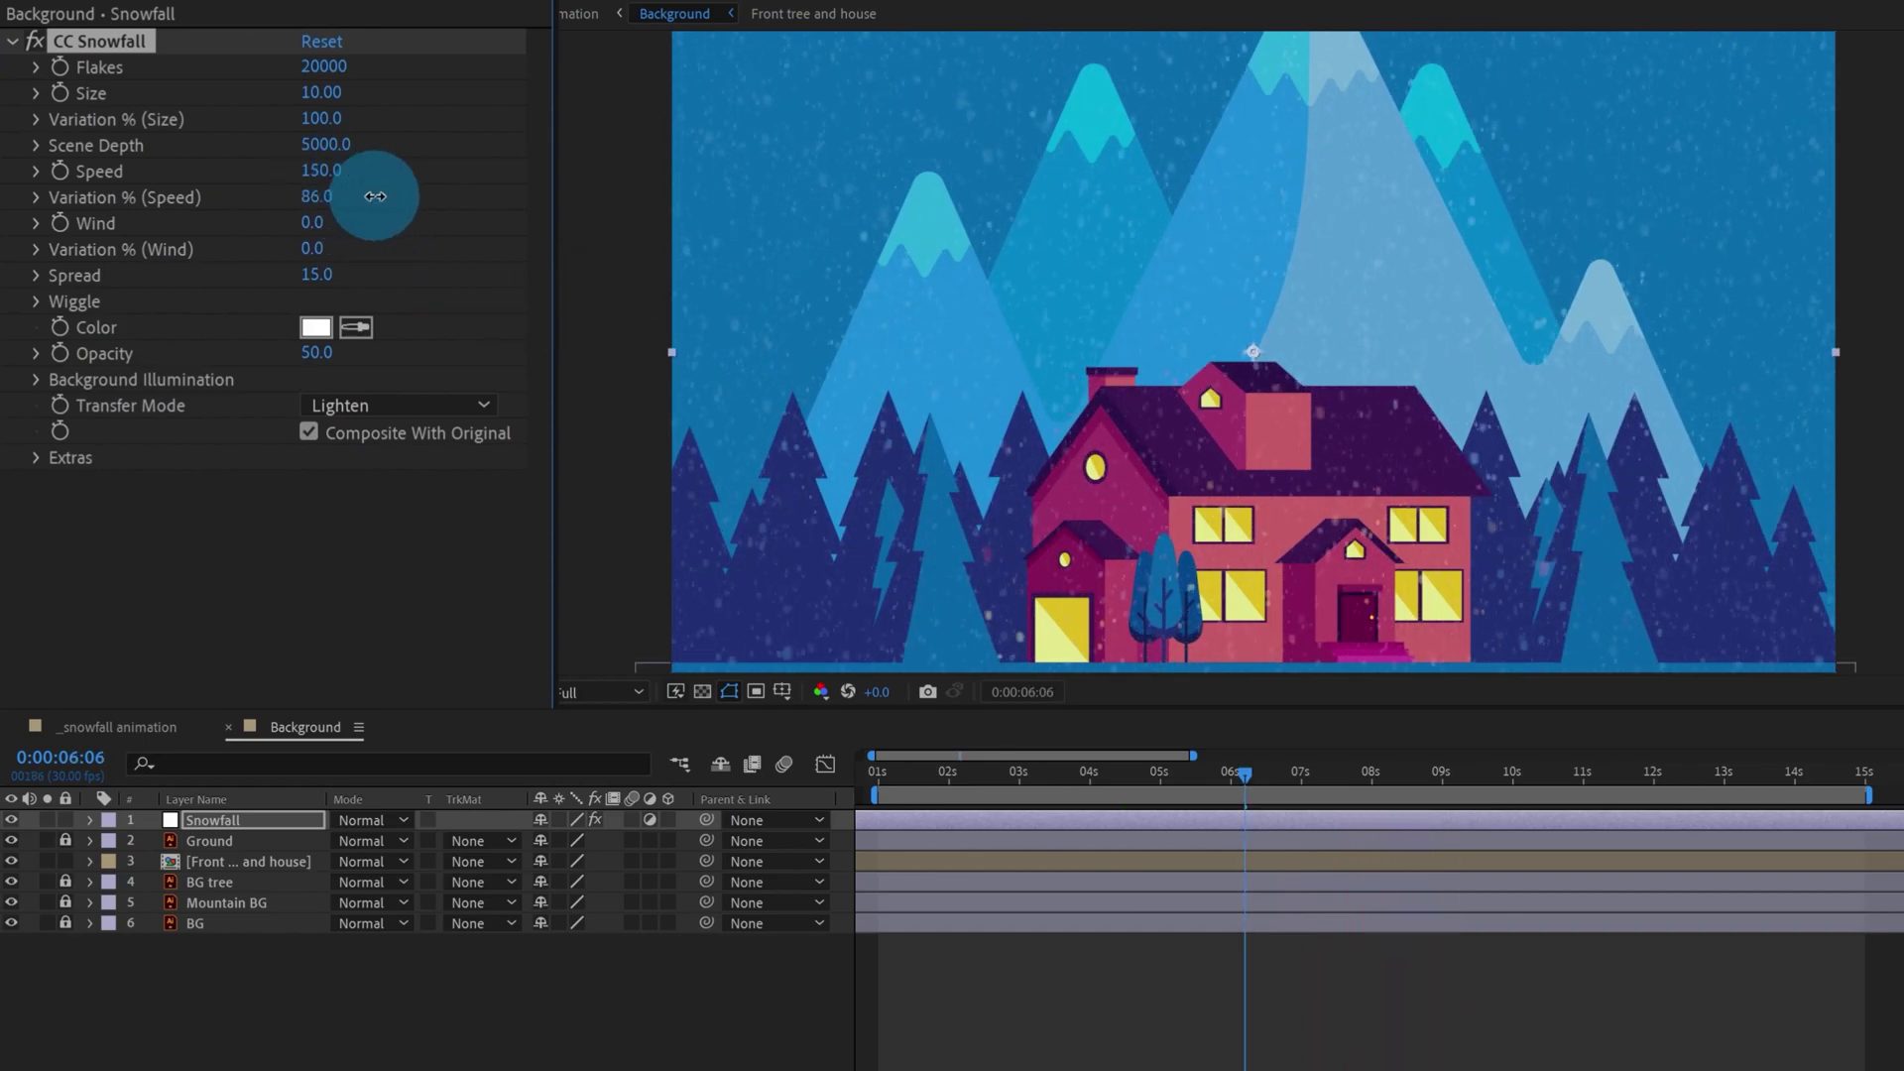
key(space)
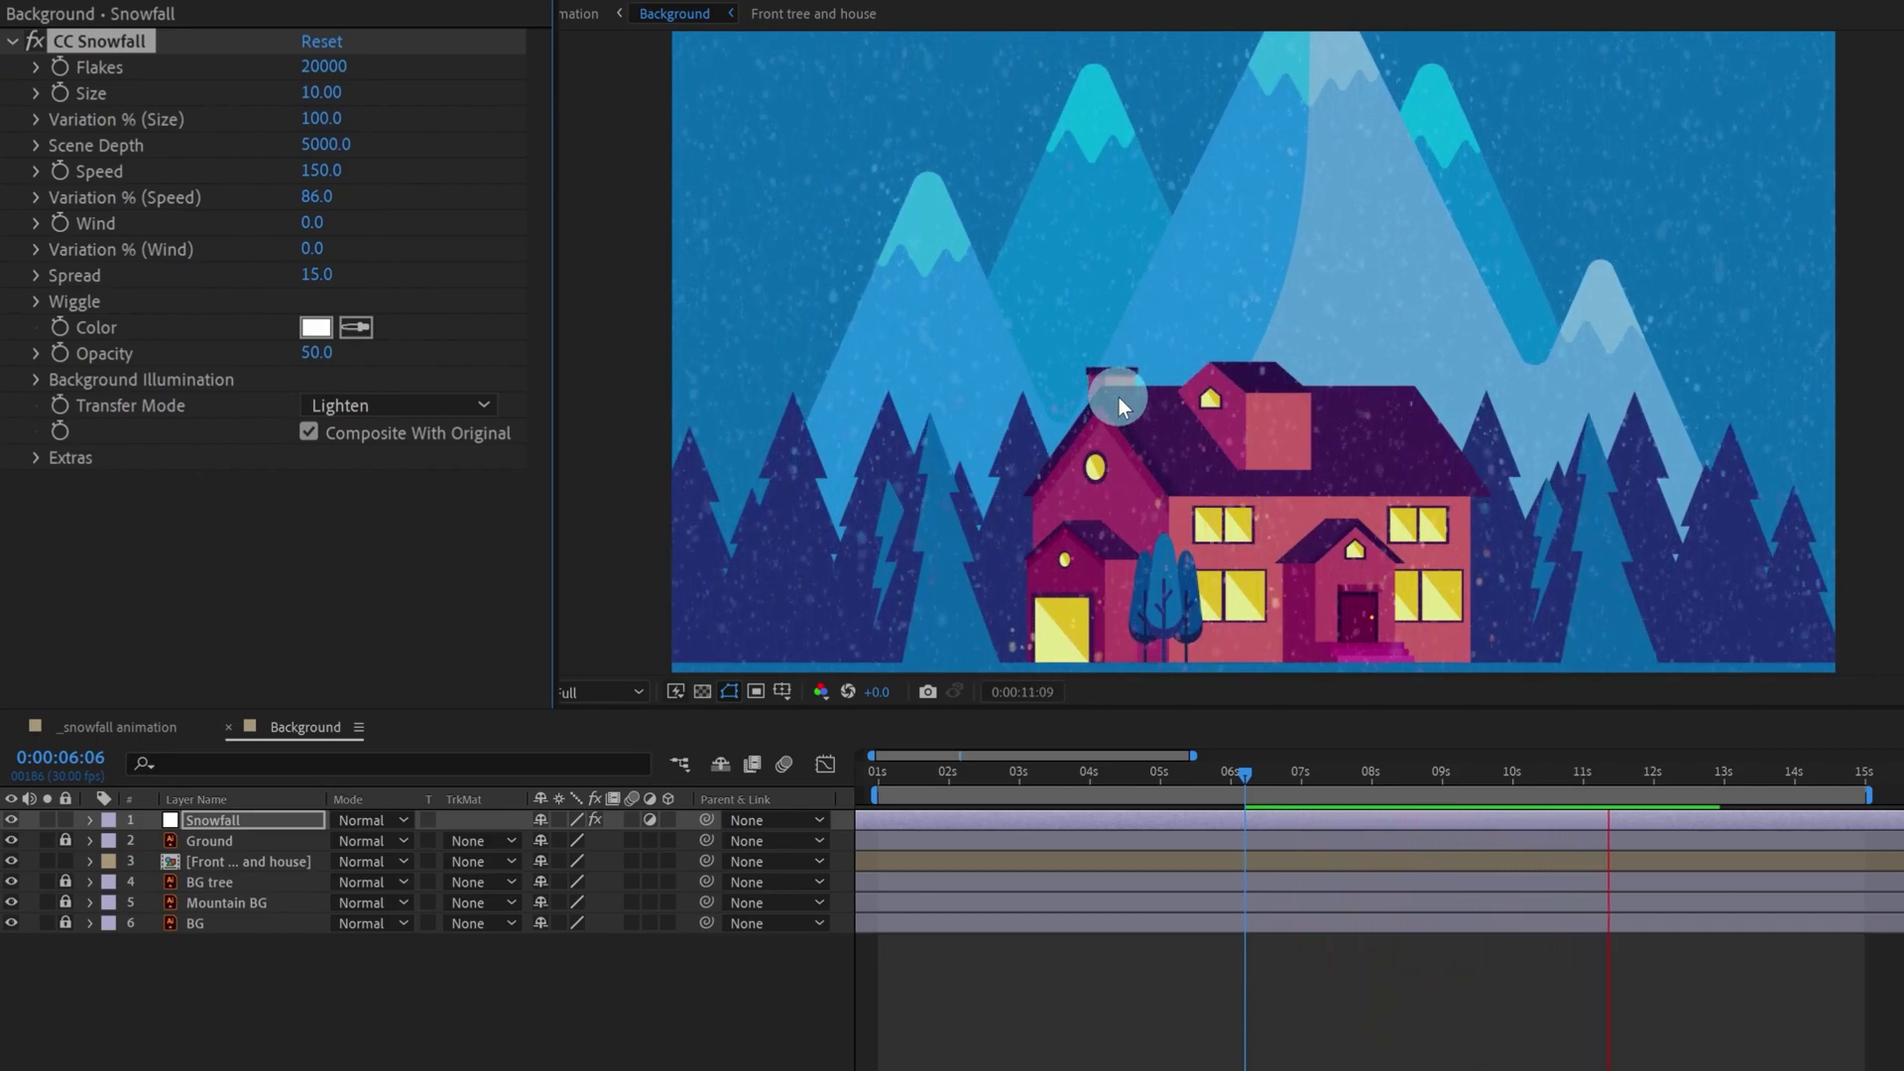
click(373, 297)
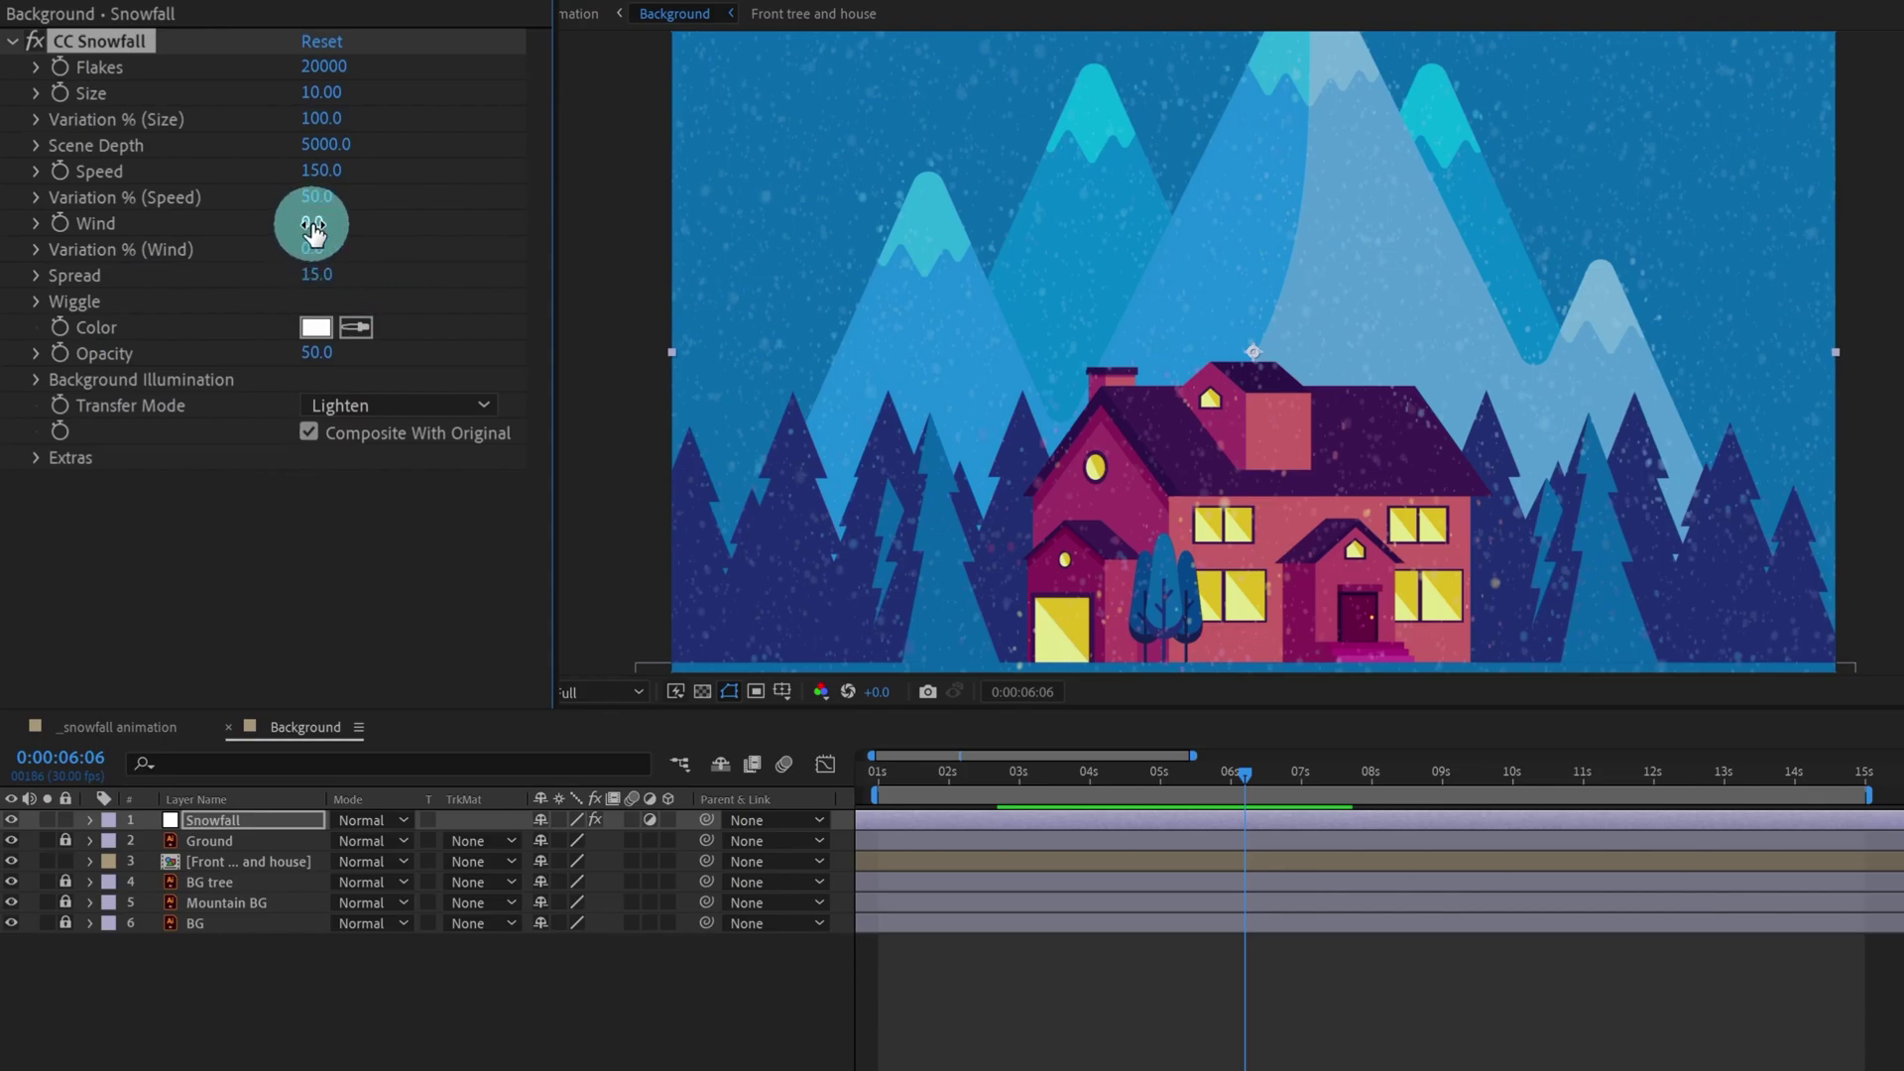
- Try Wind values of about 155 and -145, previewing the snow drifting in each direction
drag(312, 222, 546, 234)
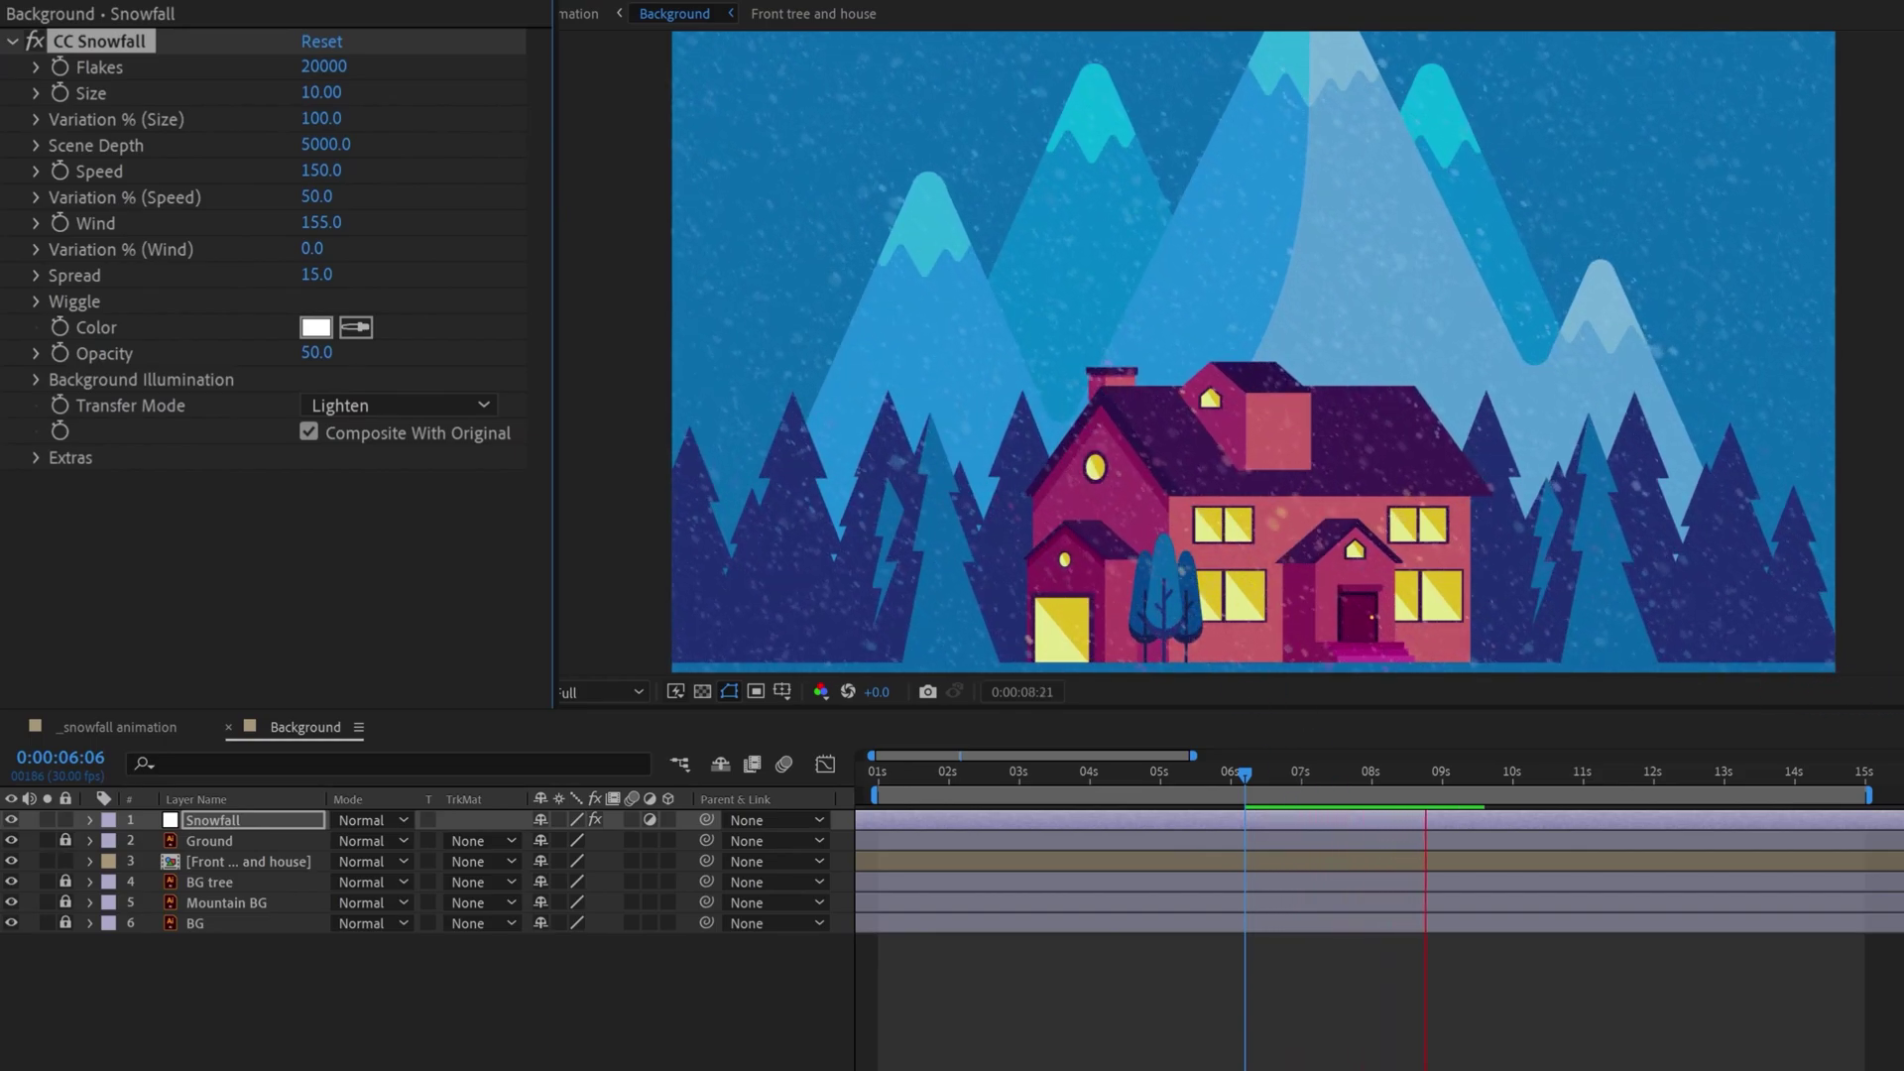
click(320, 220)
drag(319, 220, 1, 228)
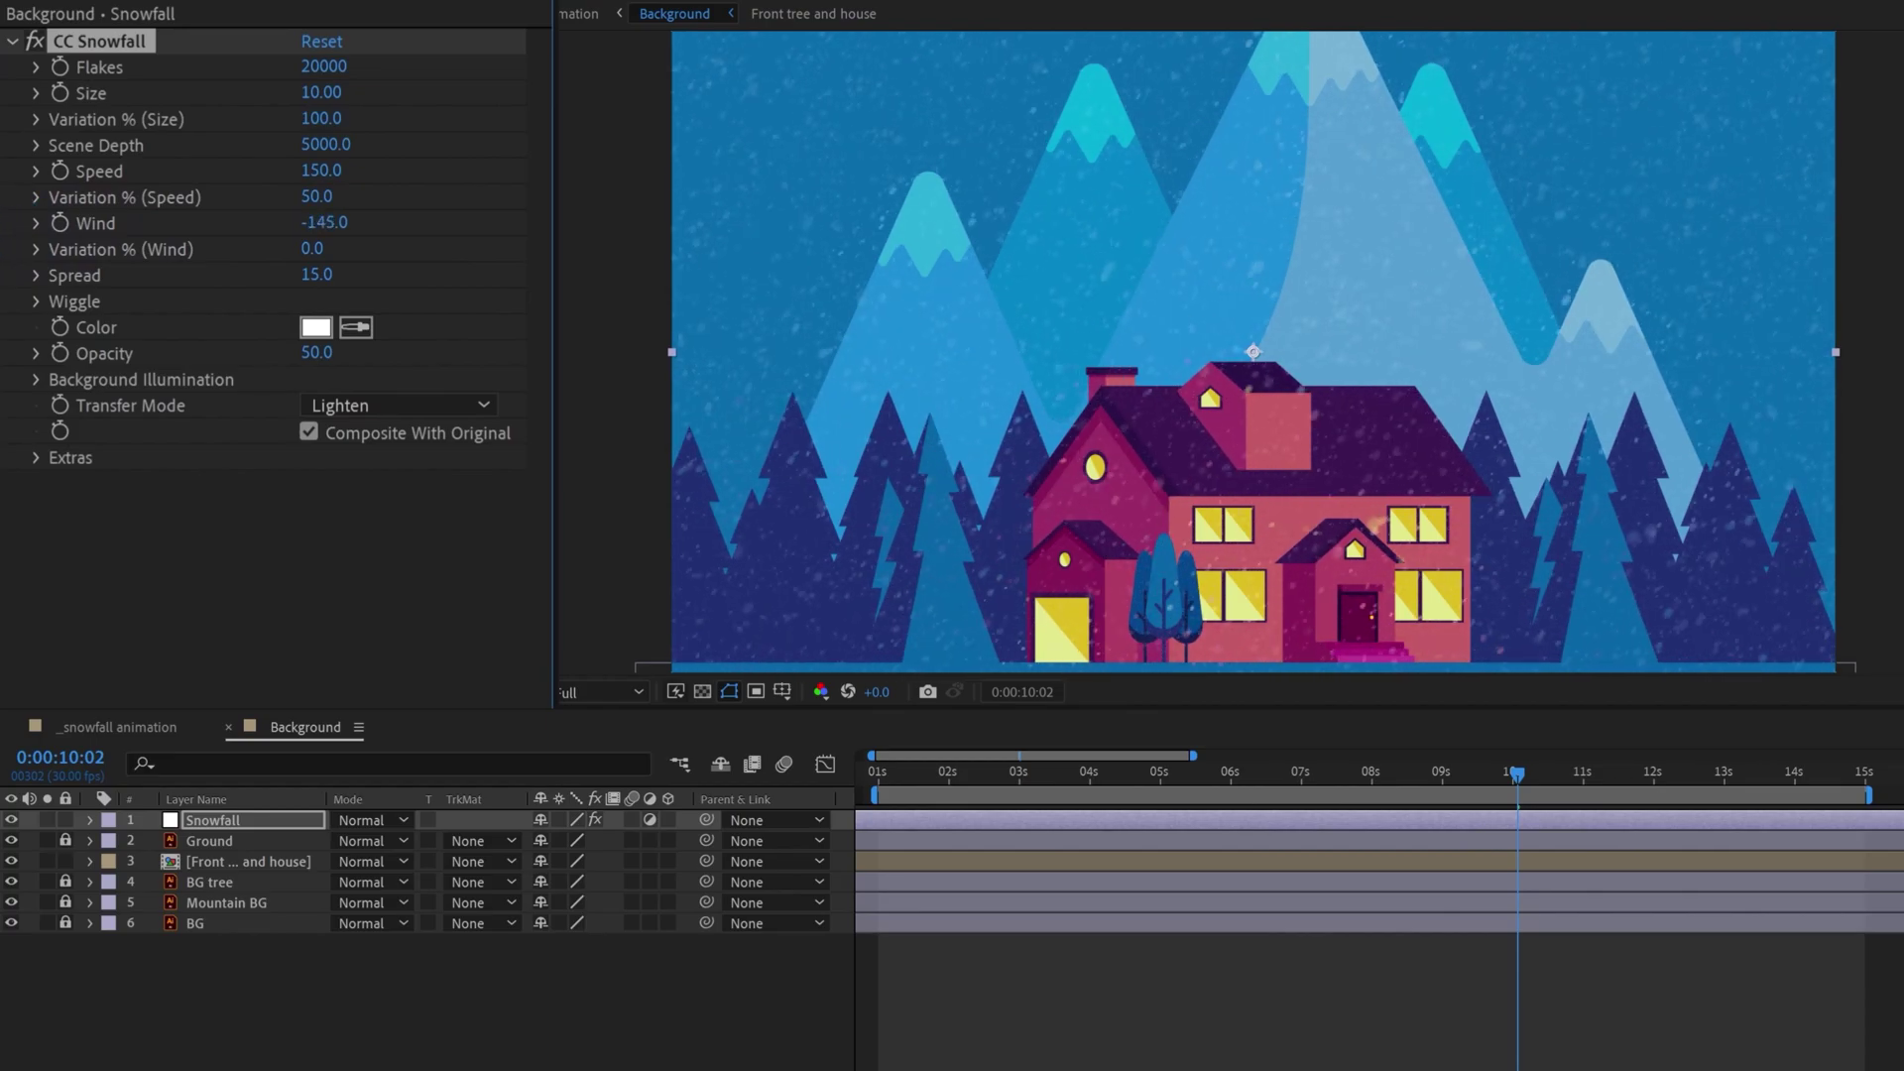
key(space)
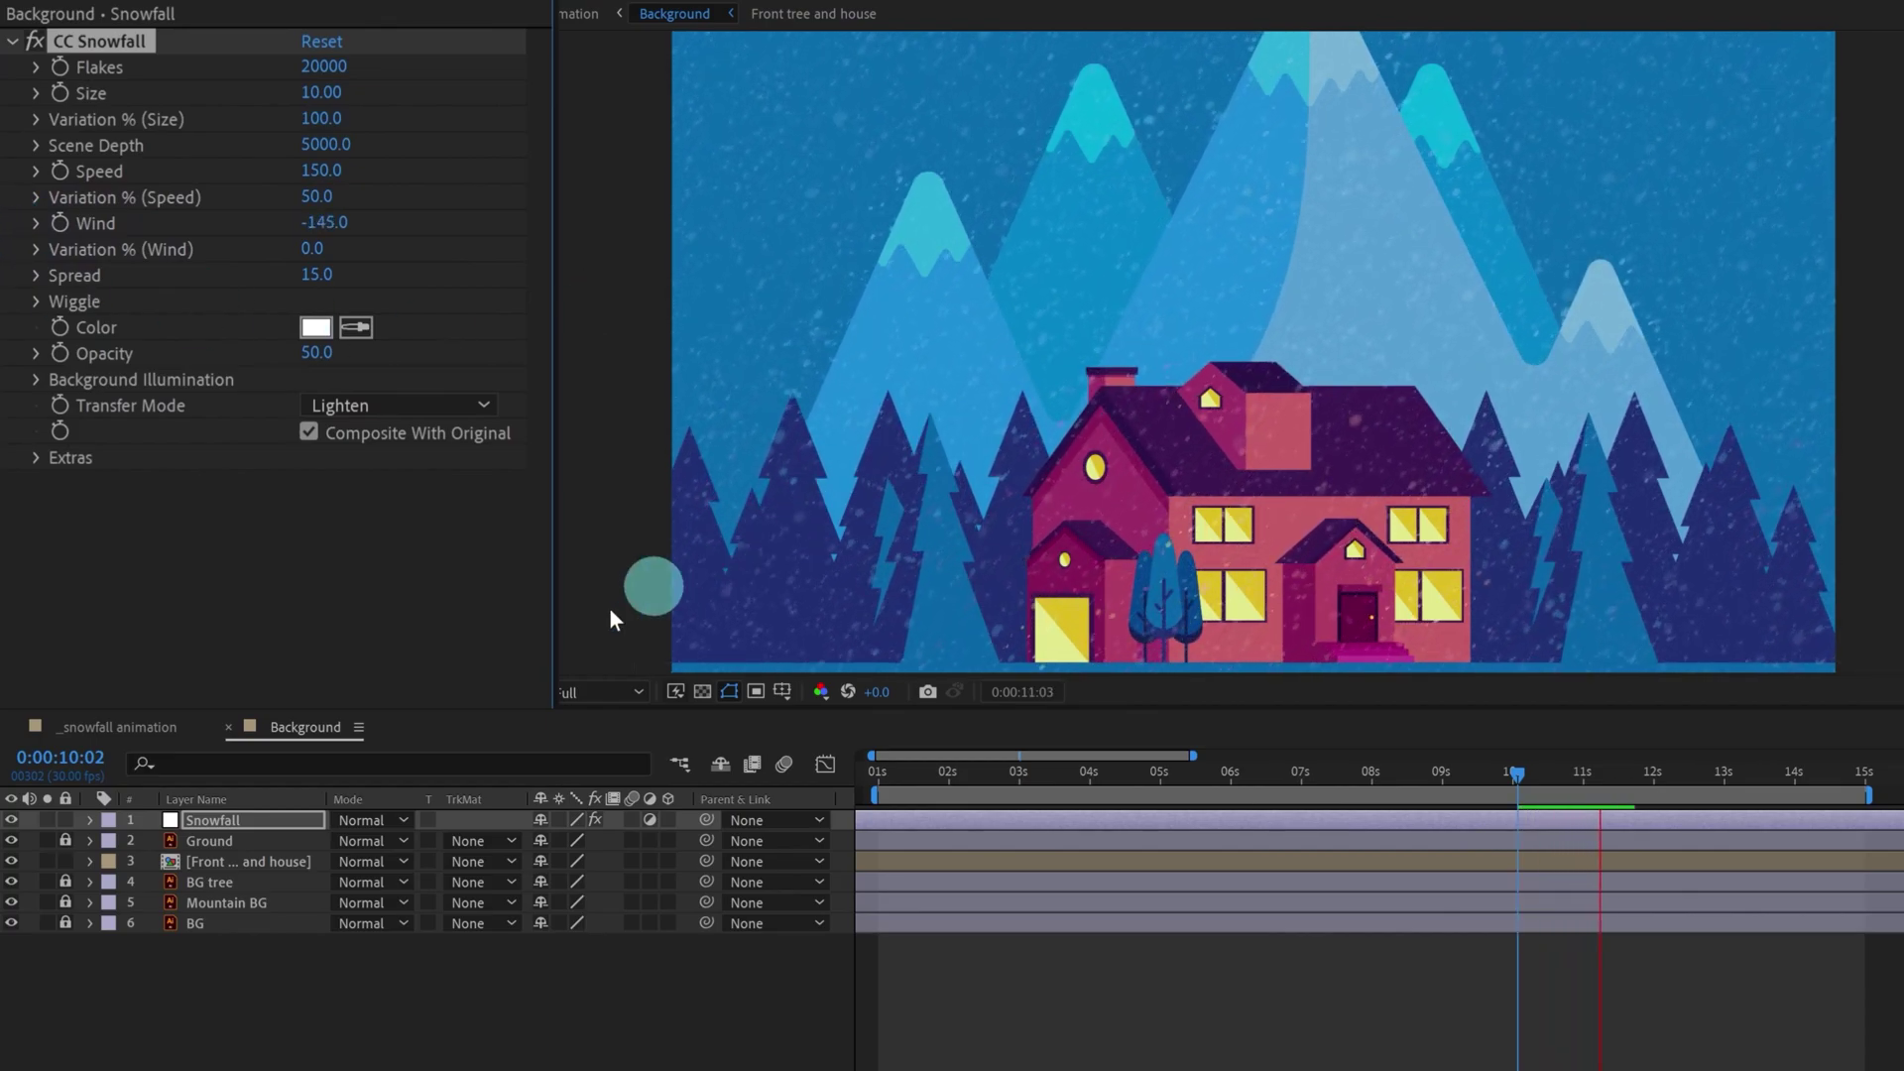
key(space)
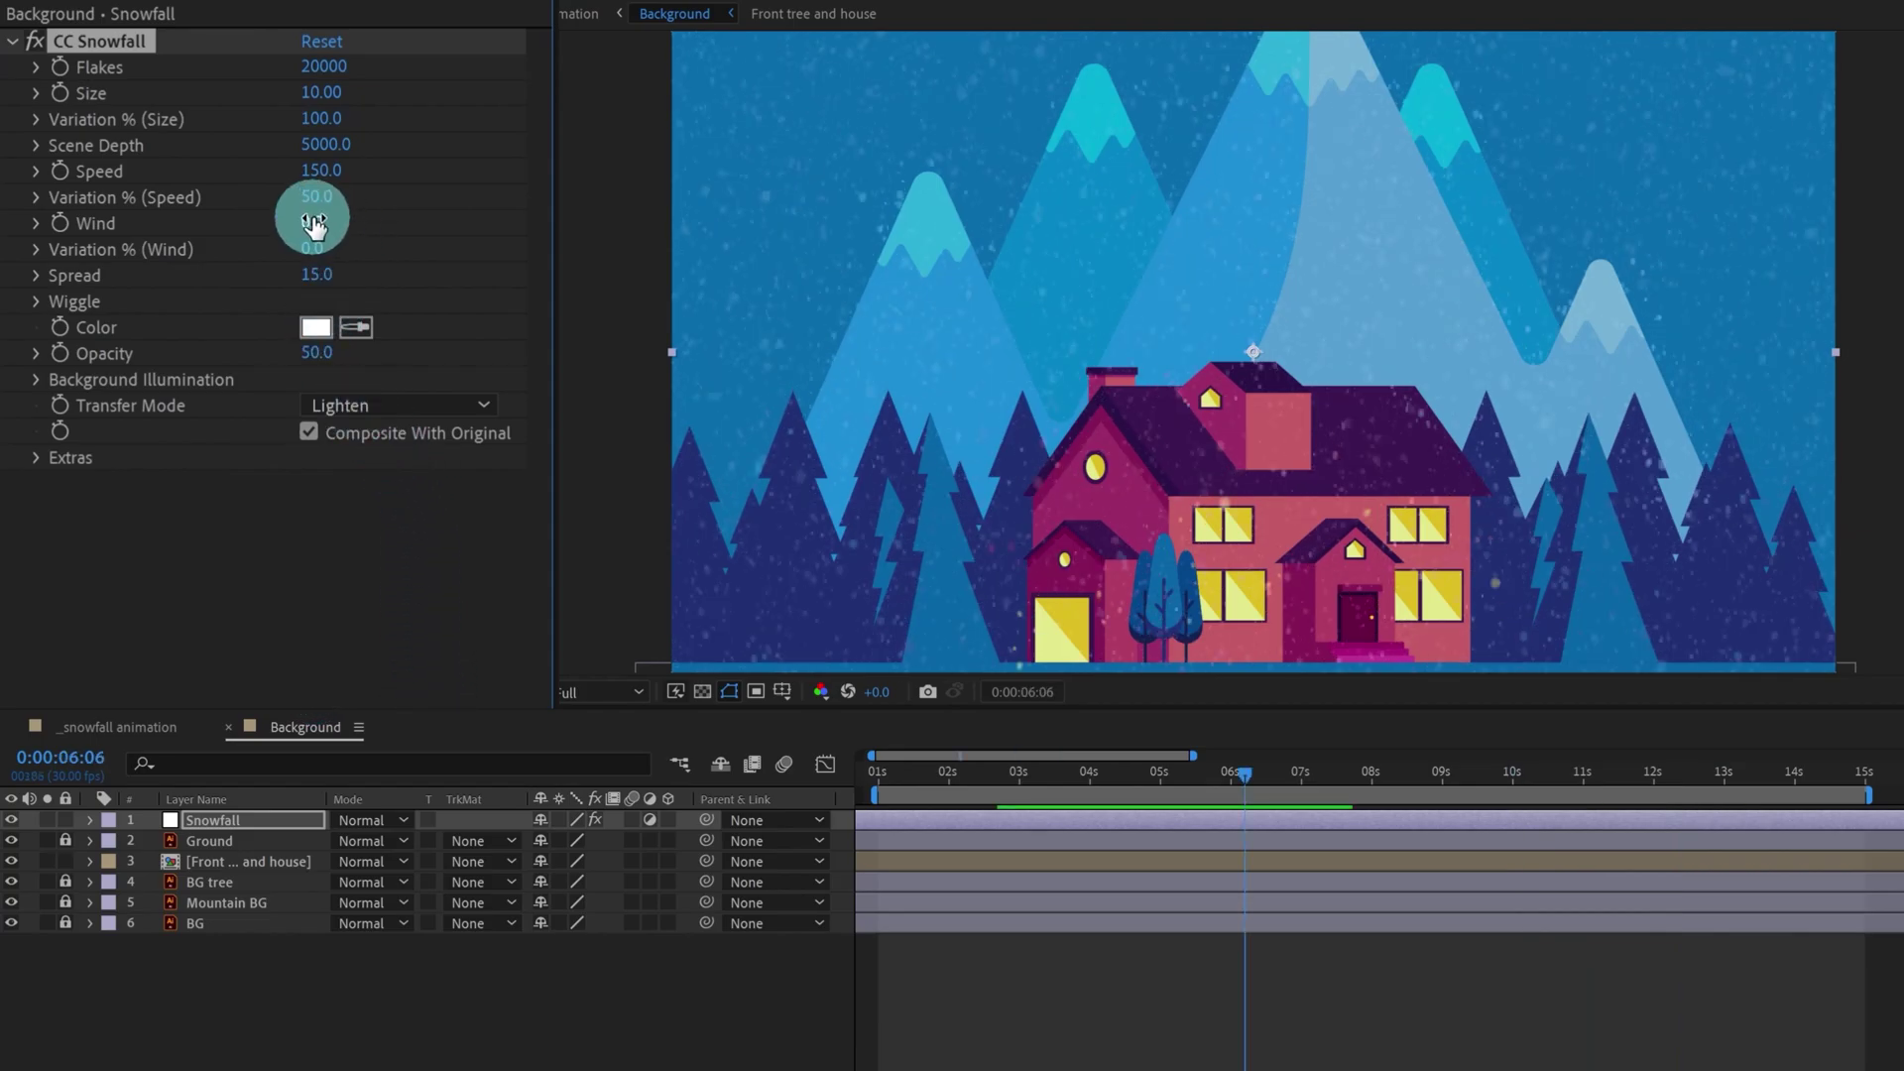
- Set the Wind of the snowfall to 250 and preview the drifting snow
click(313, 223)
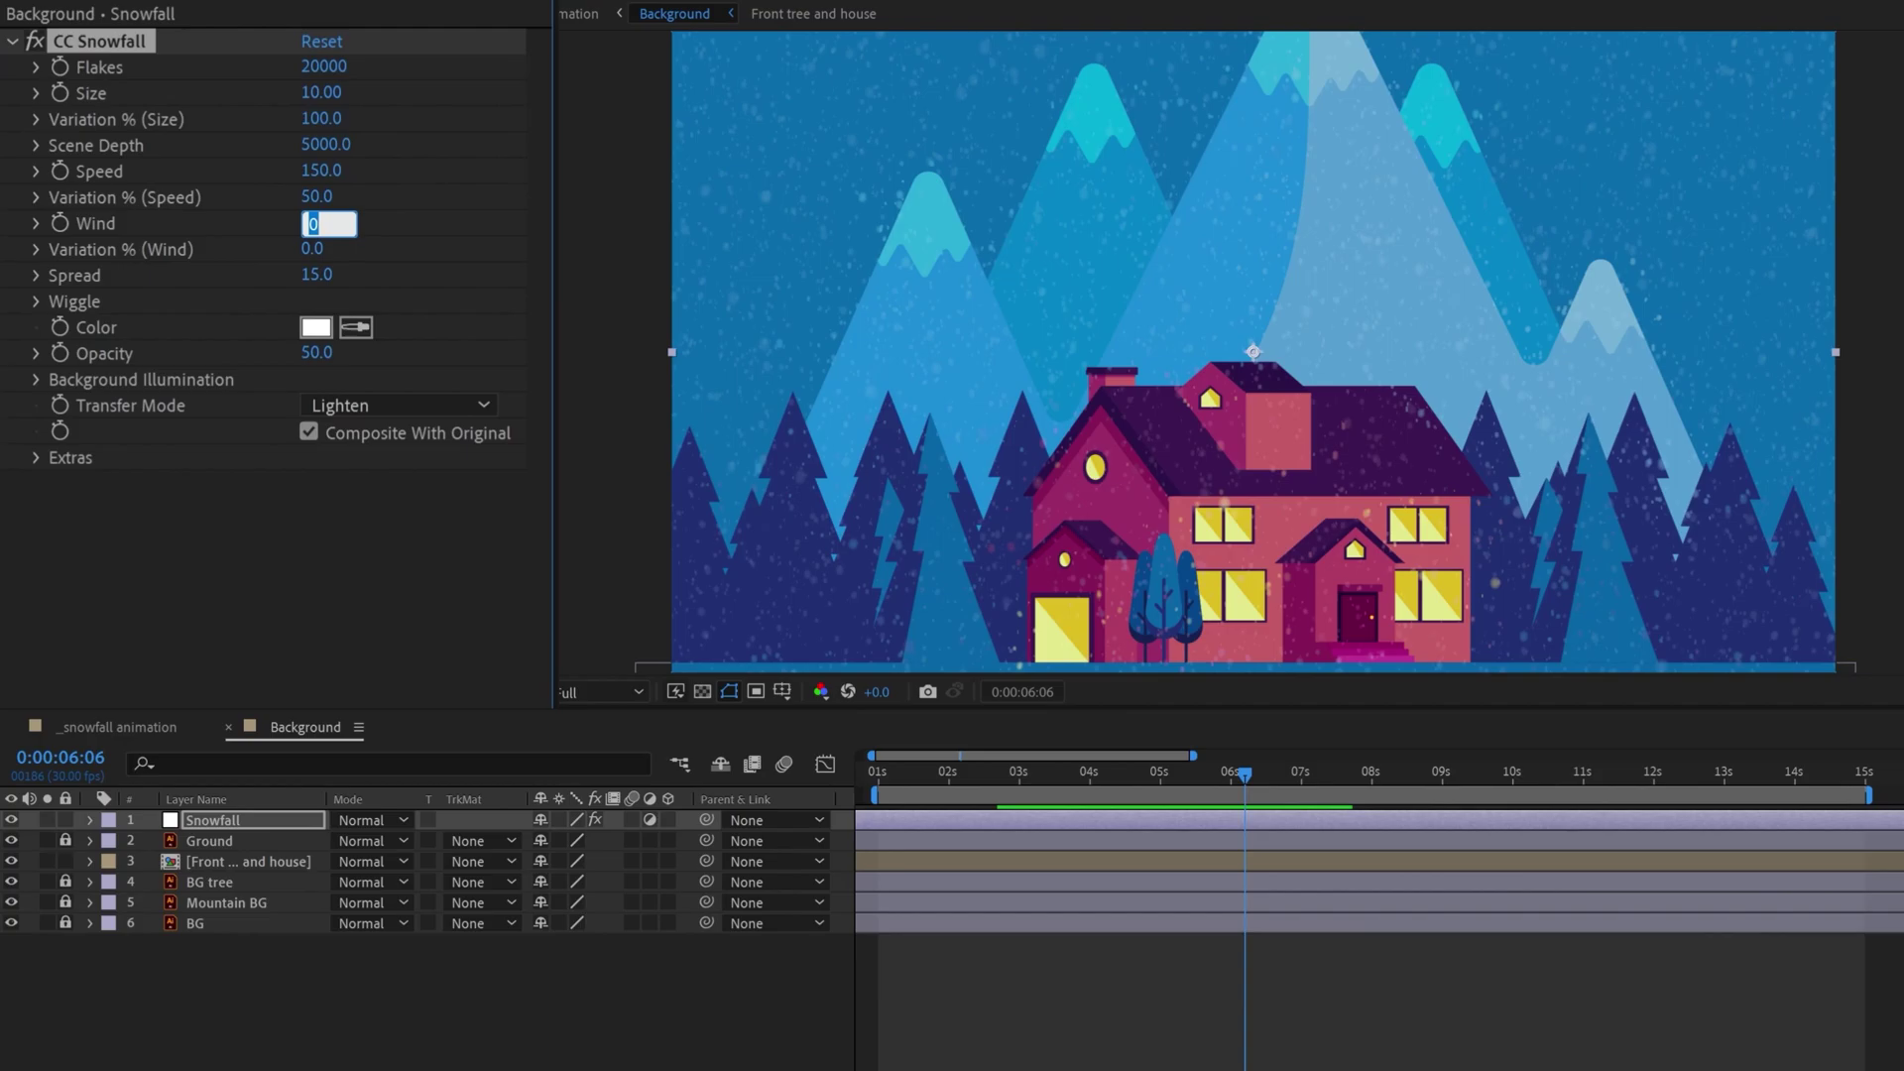
key(Return)
click(1092, 863)
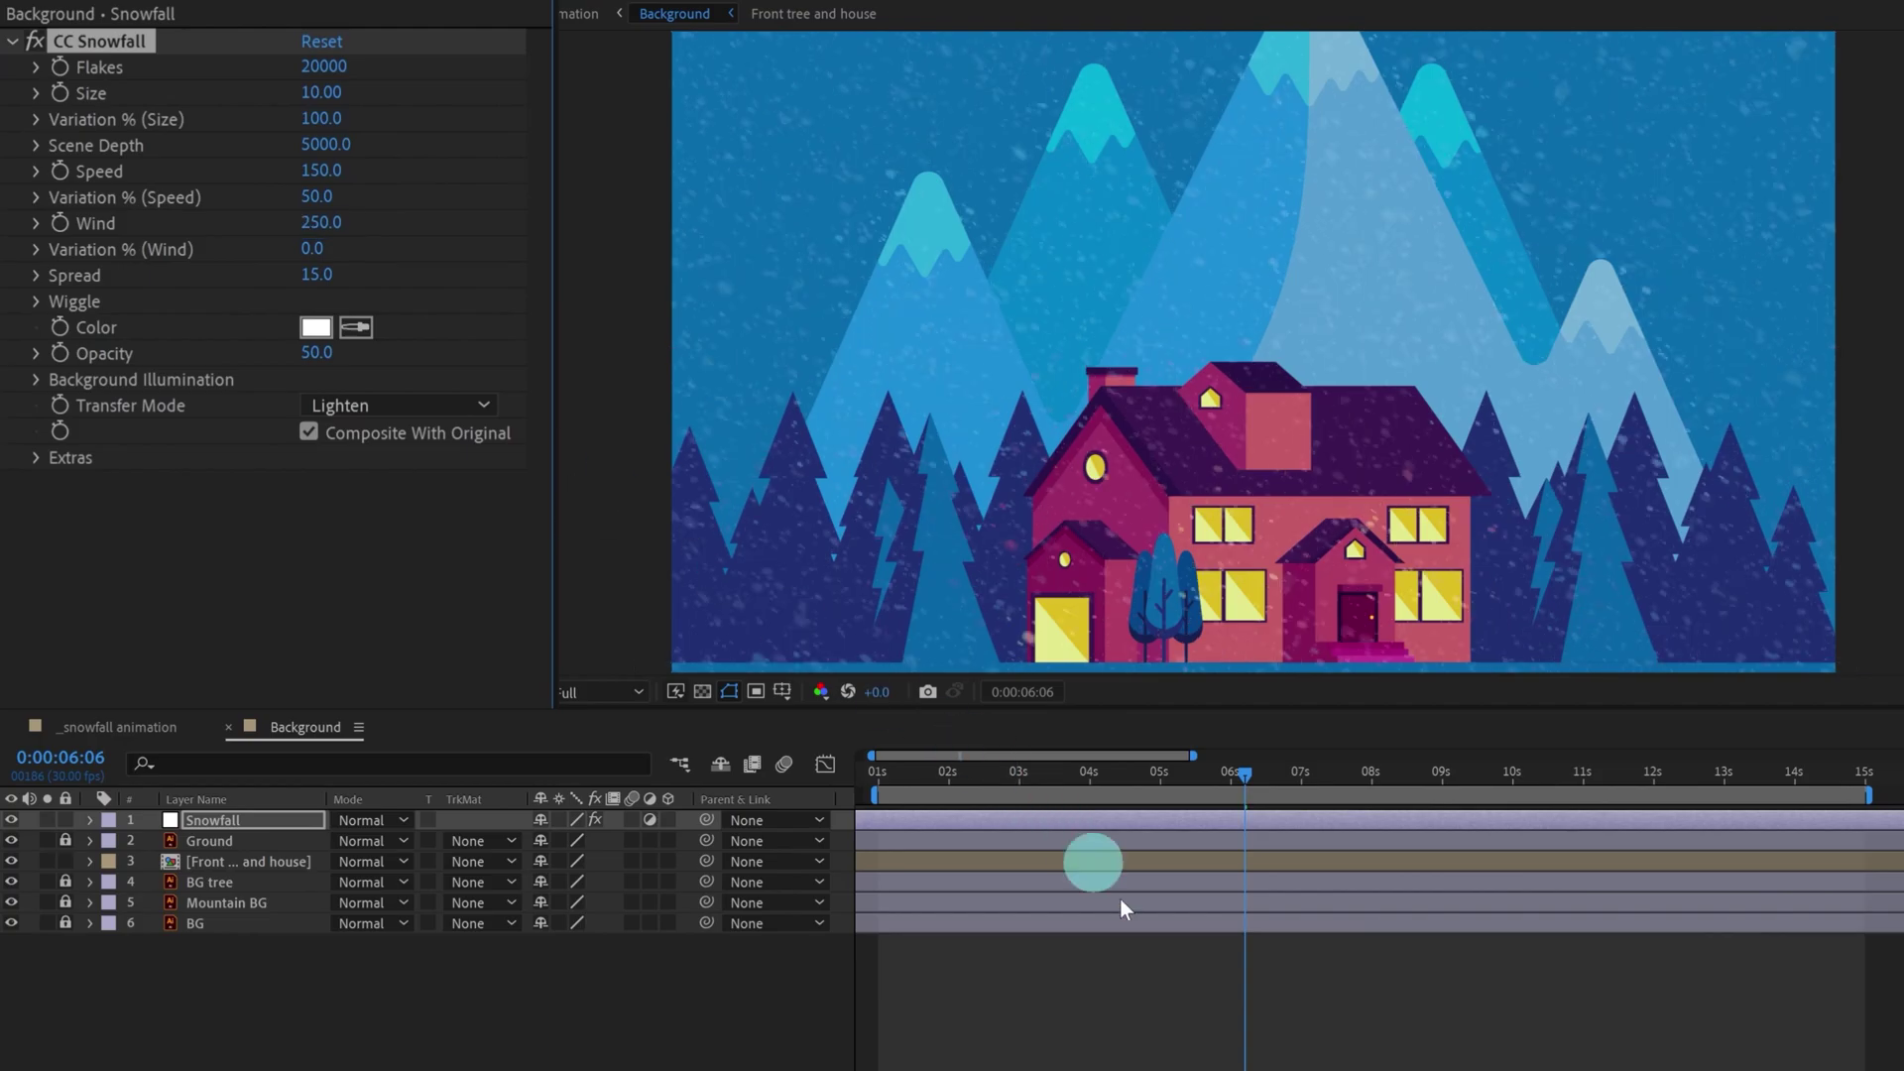
key(space)
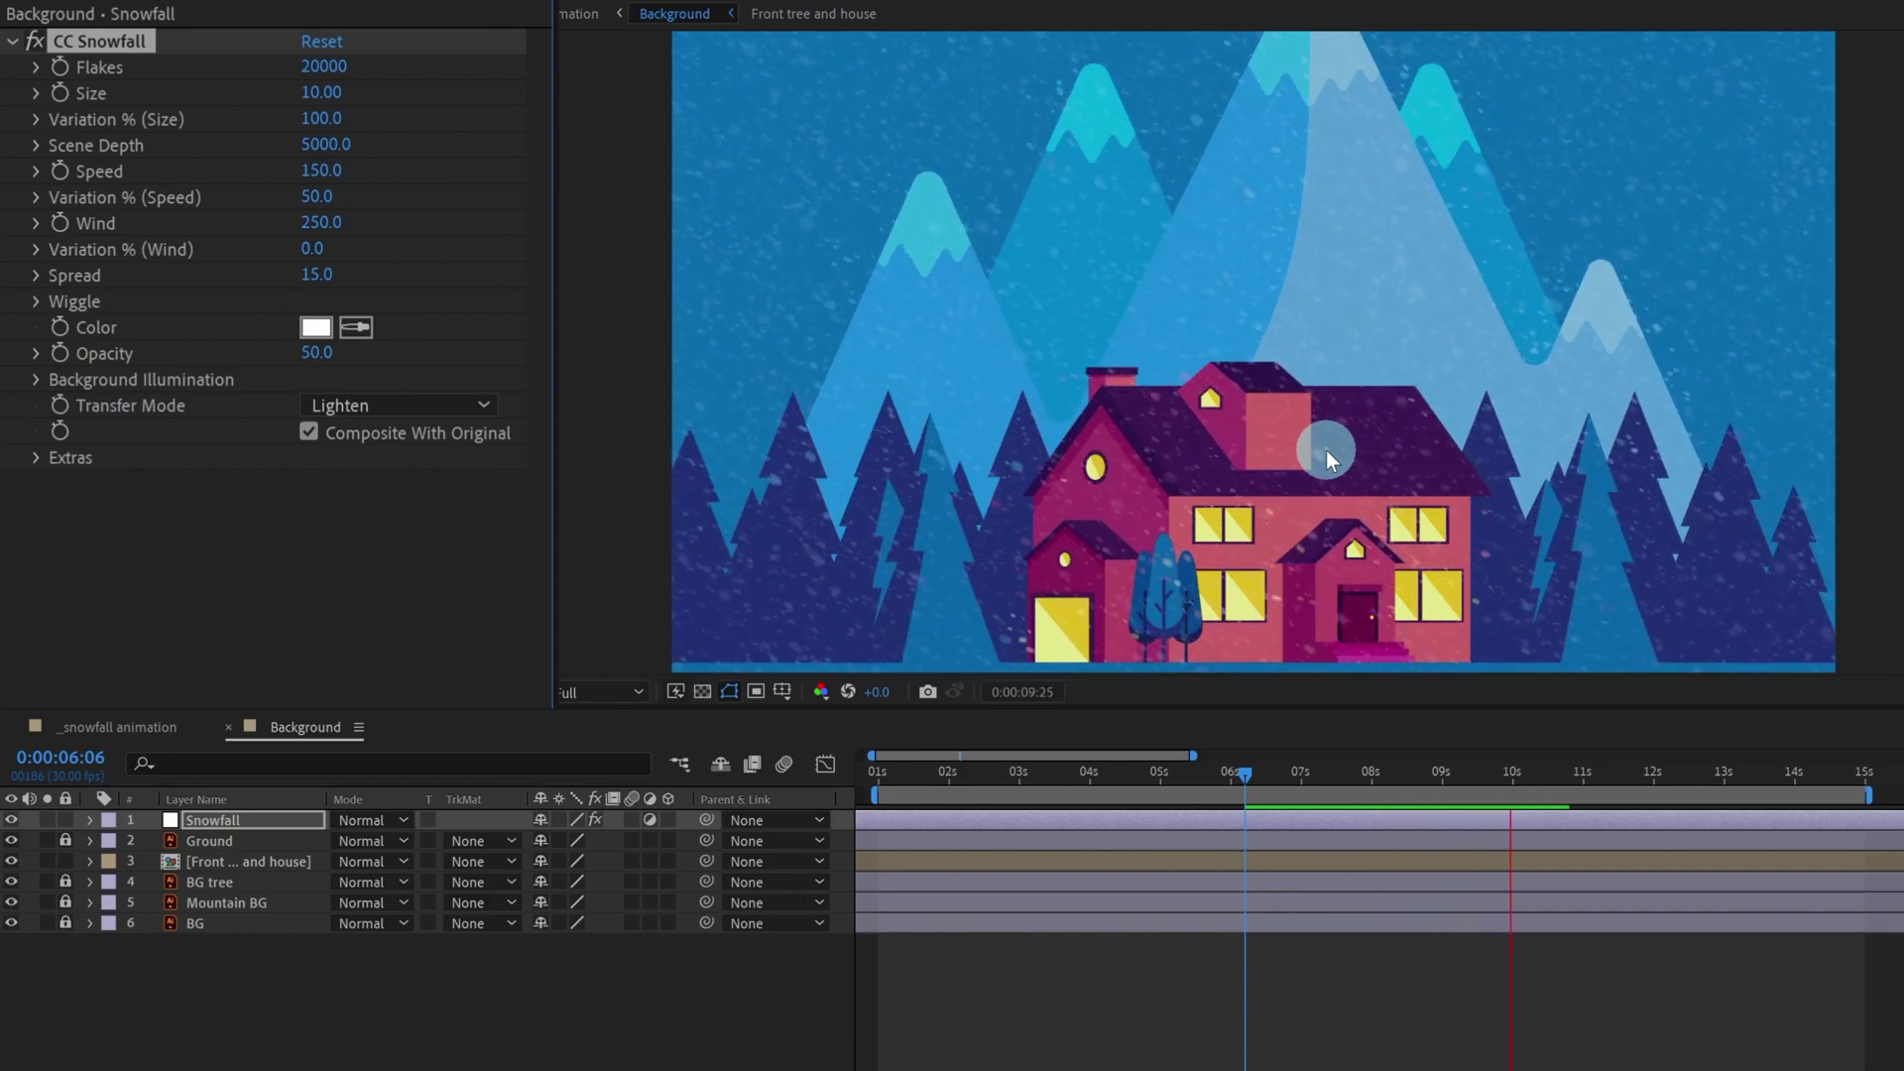
key(space)
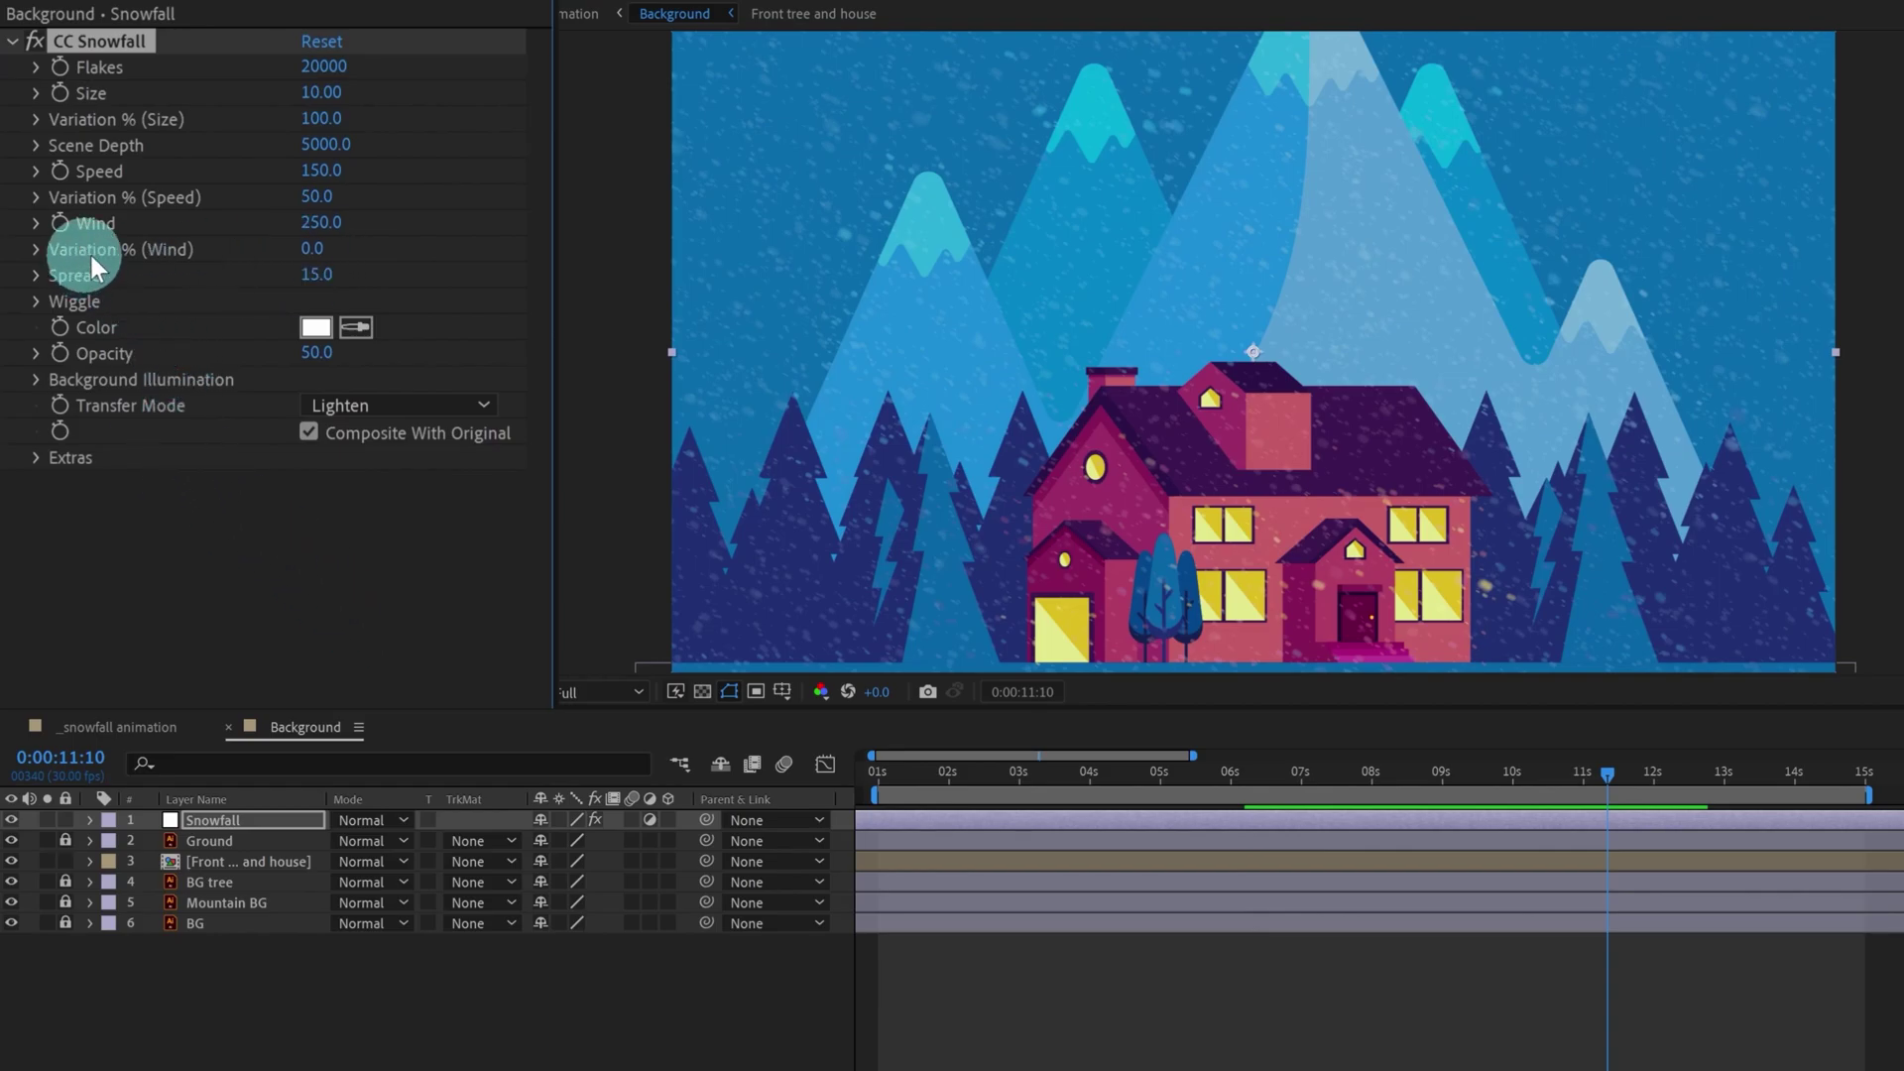
- Raise Variation % (Wind) to about 45 and preview the animation
drag(312, 254, 383, 251)
key(space)
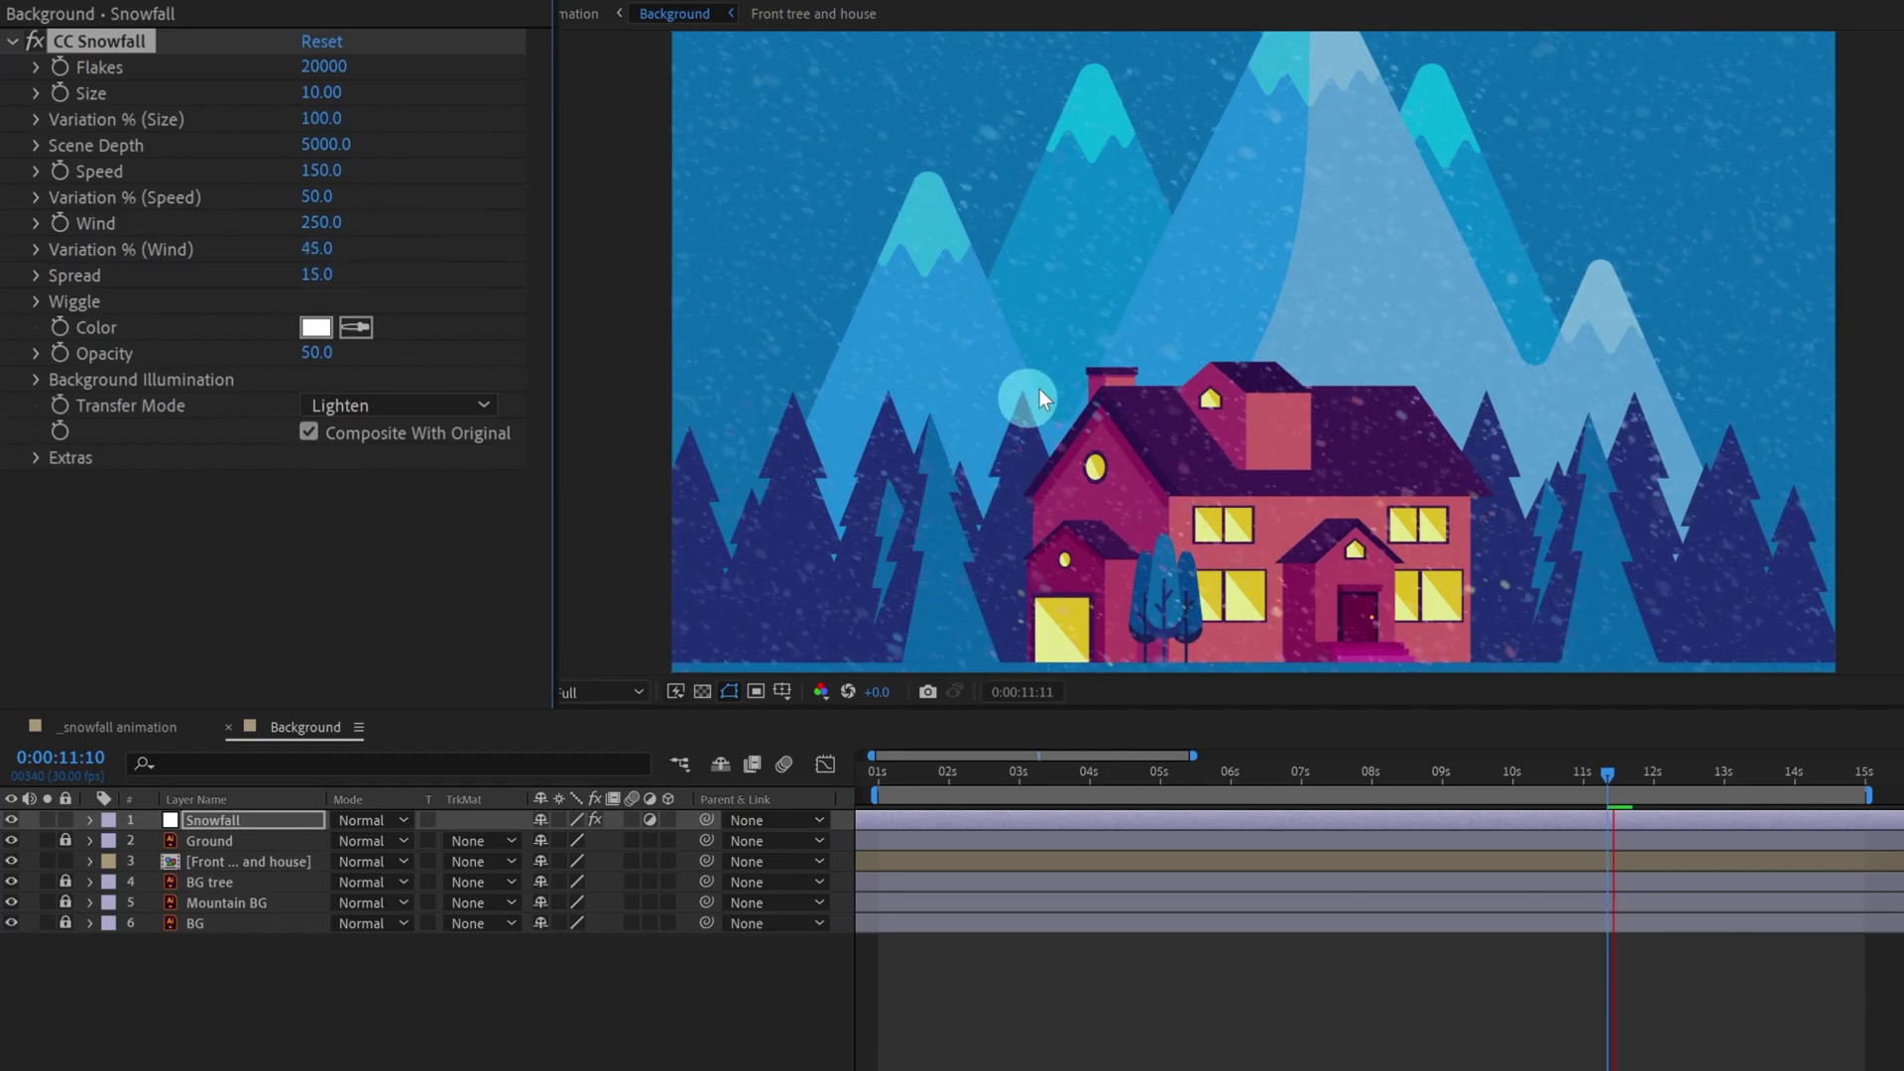
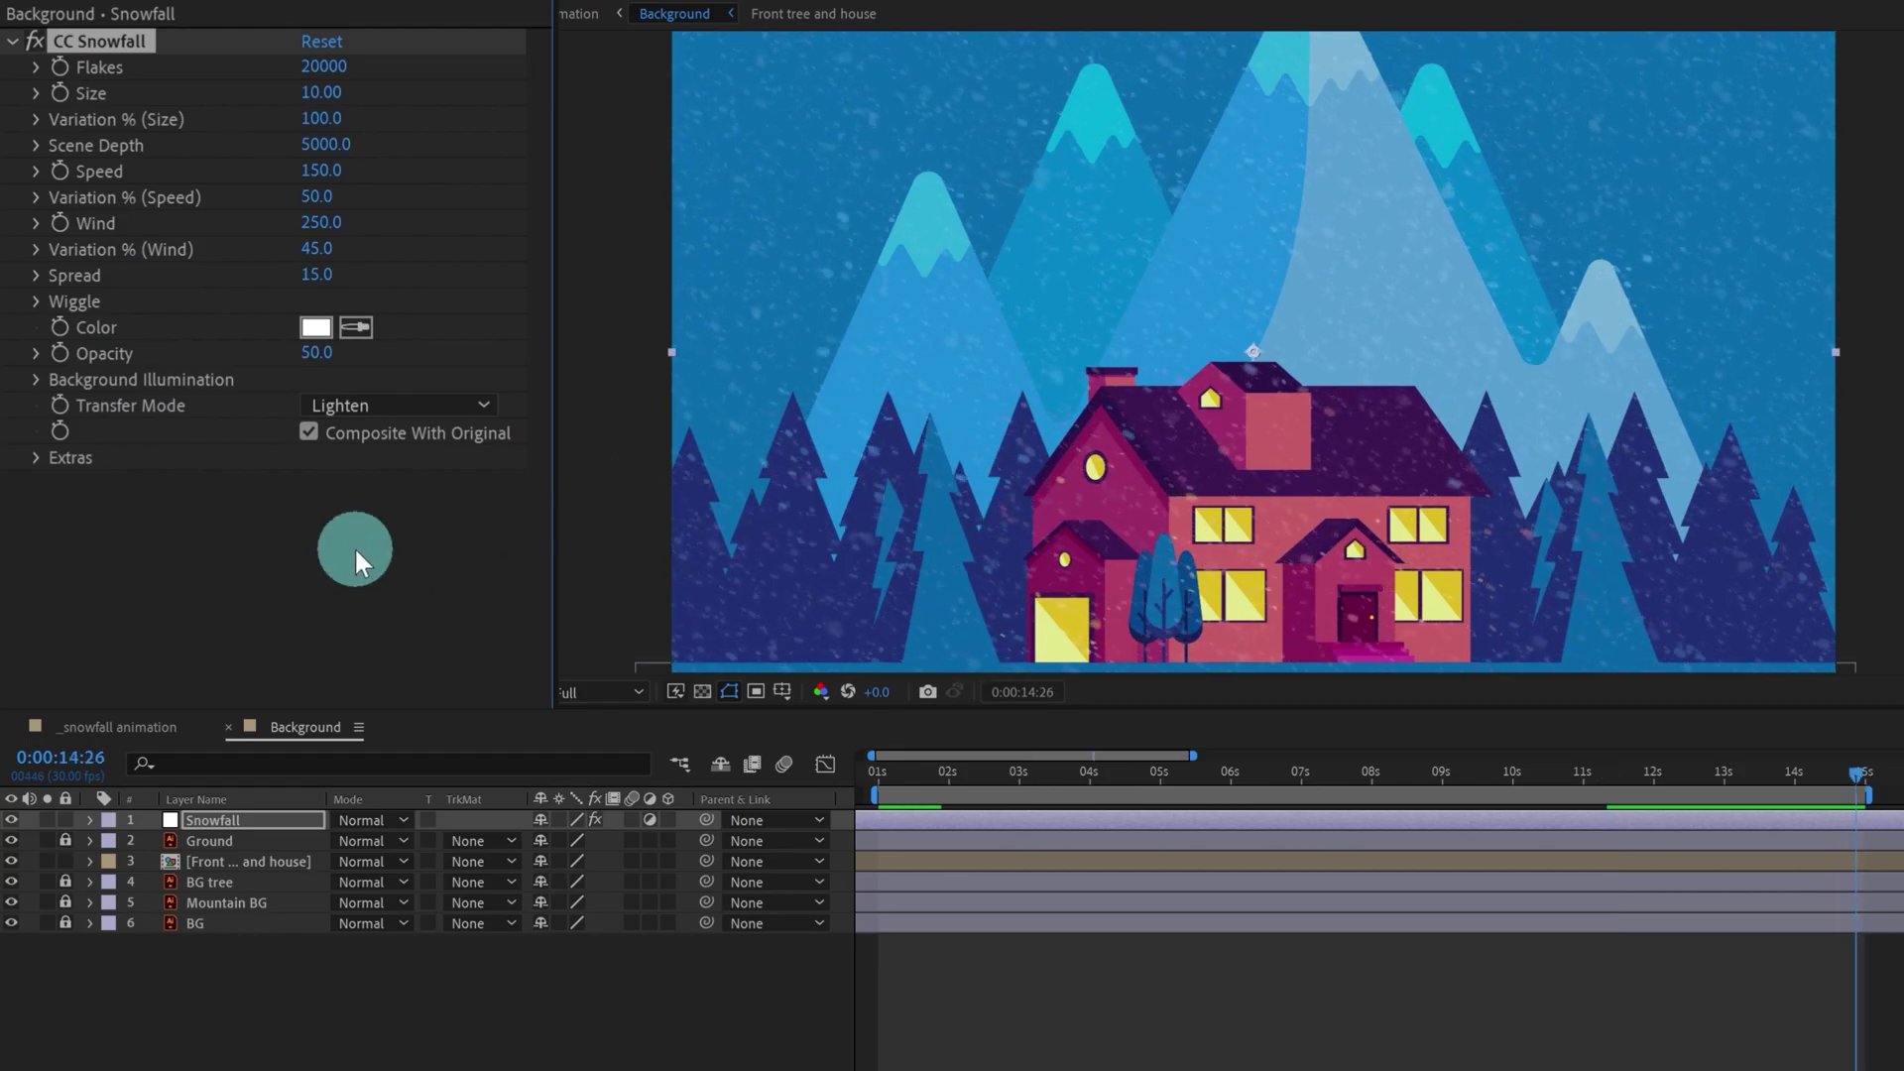
- Try a much higher Spread for the snowflakes, and undo the change
drag(316, 287, 699, 263)
key(ctrl+z)
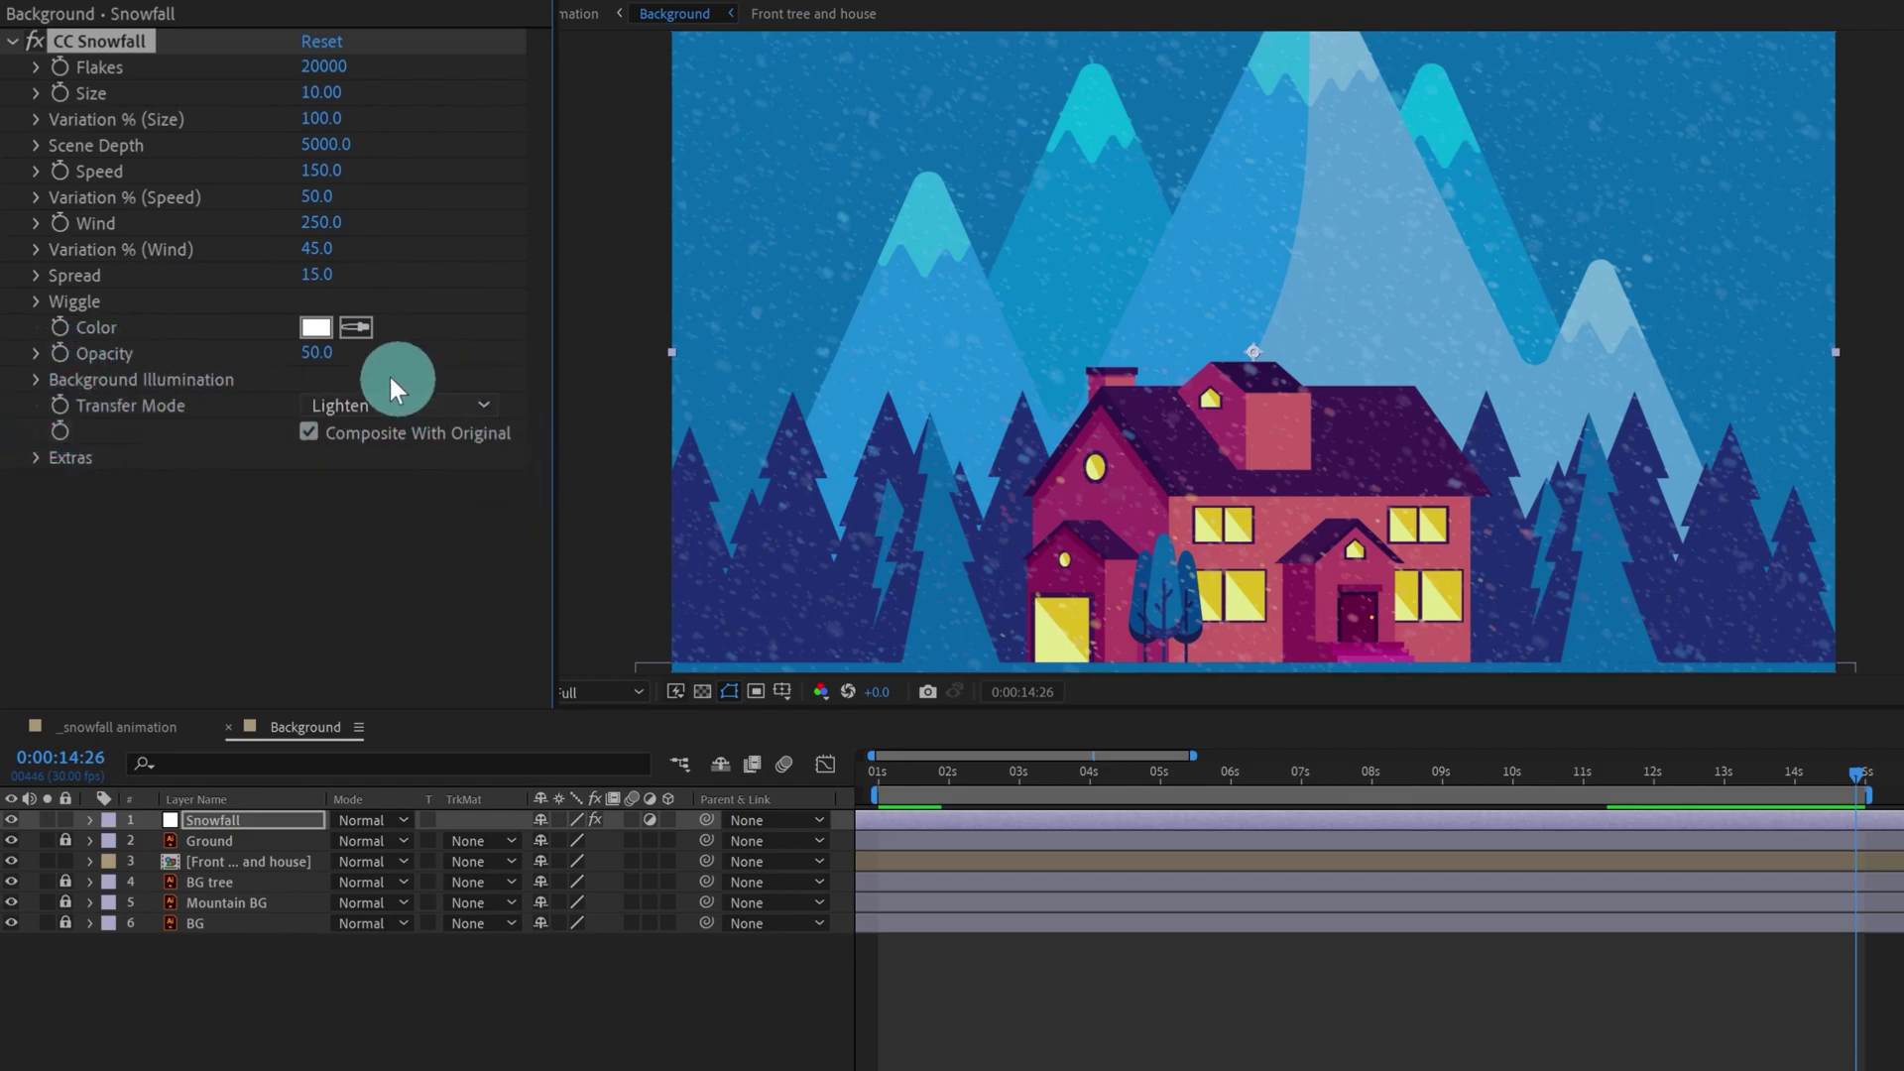
- Try the red FF1414 as the snowflake color, and undo the color change
click(315, 331)
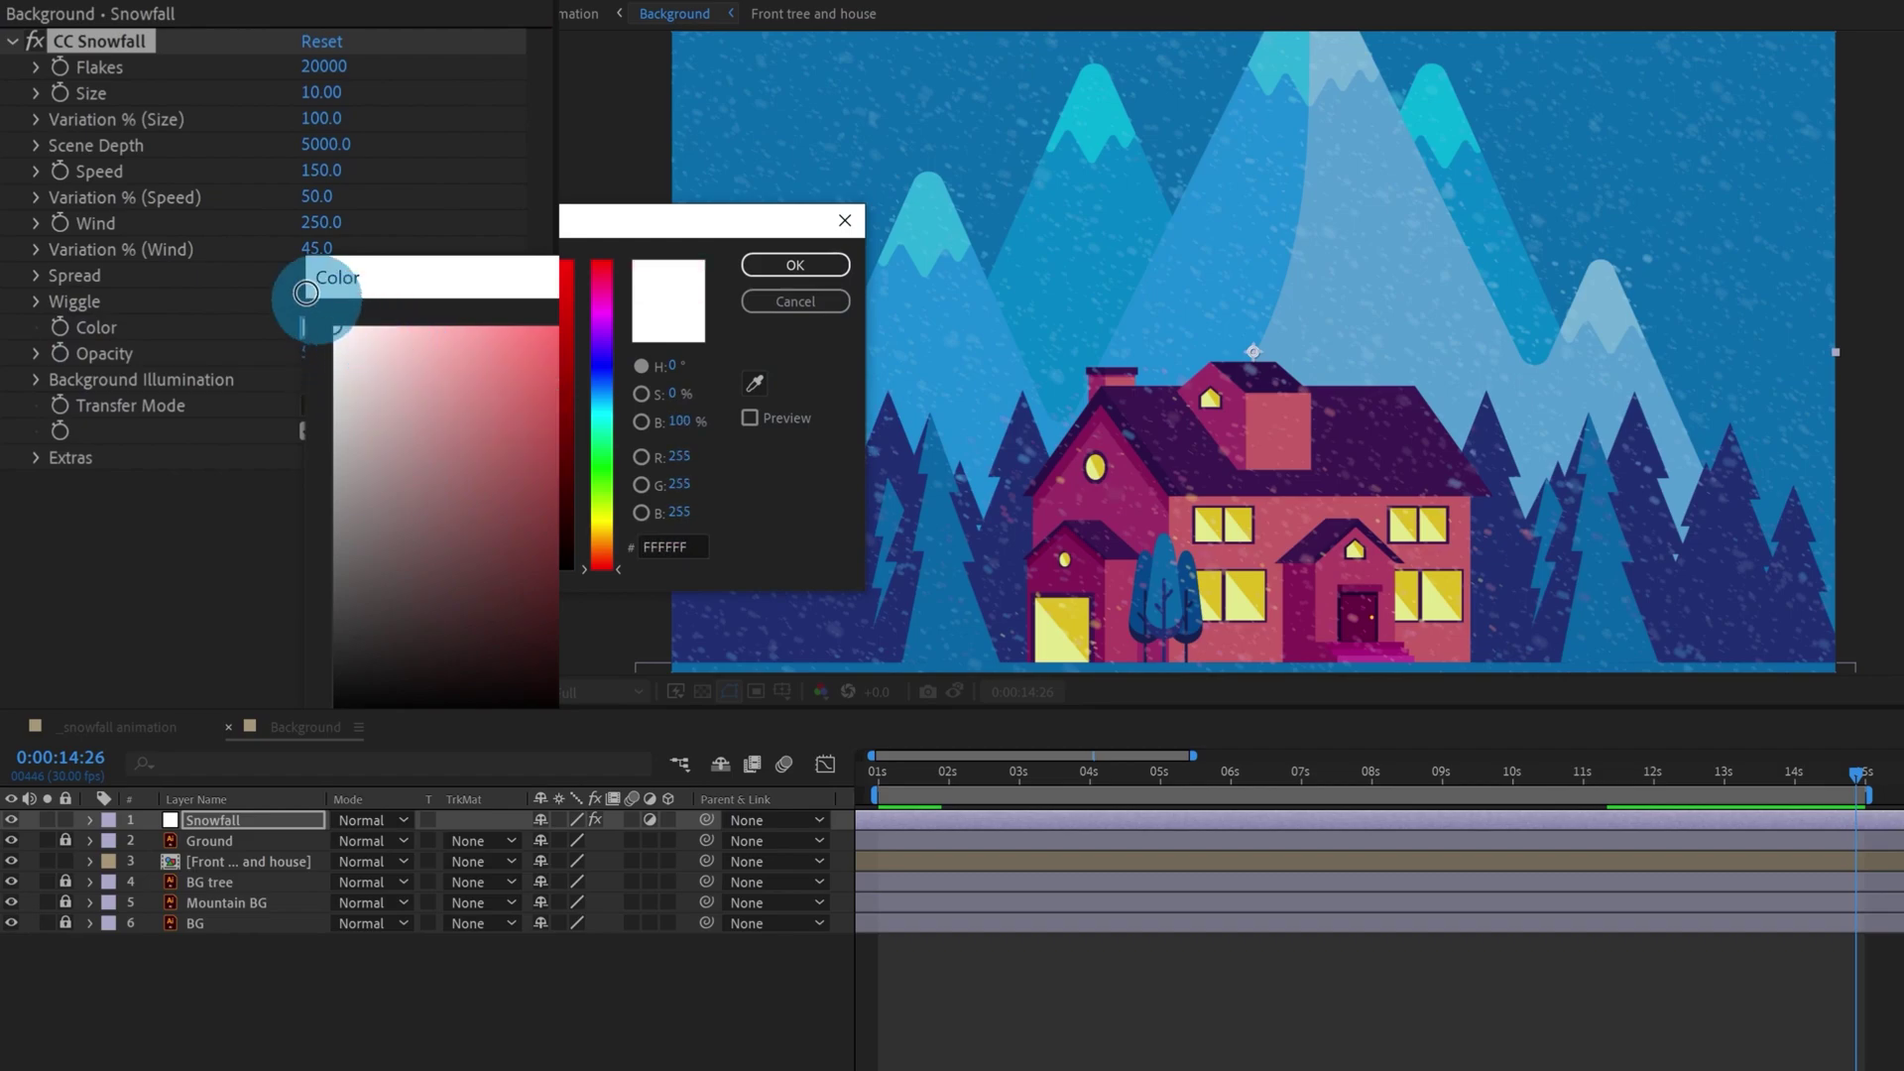
click(556, 329)
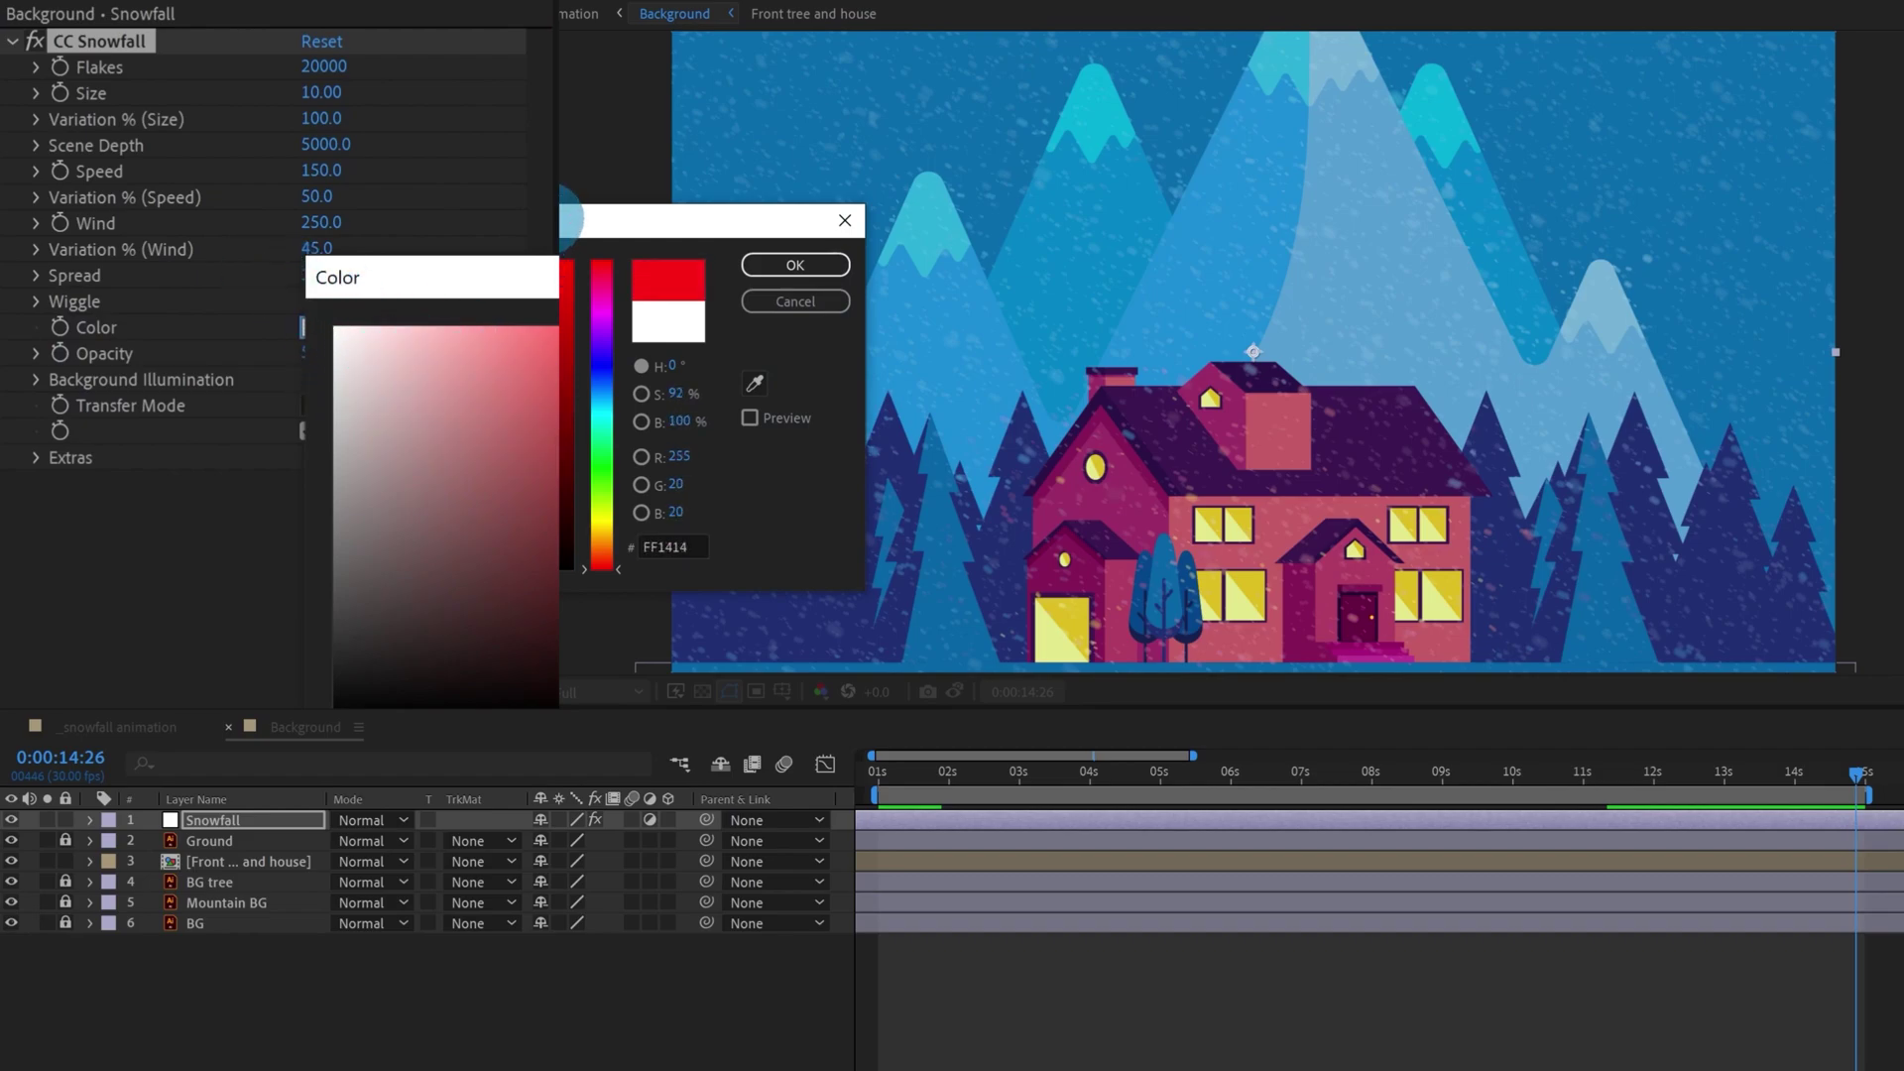
click(795, 265)
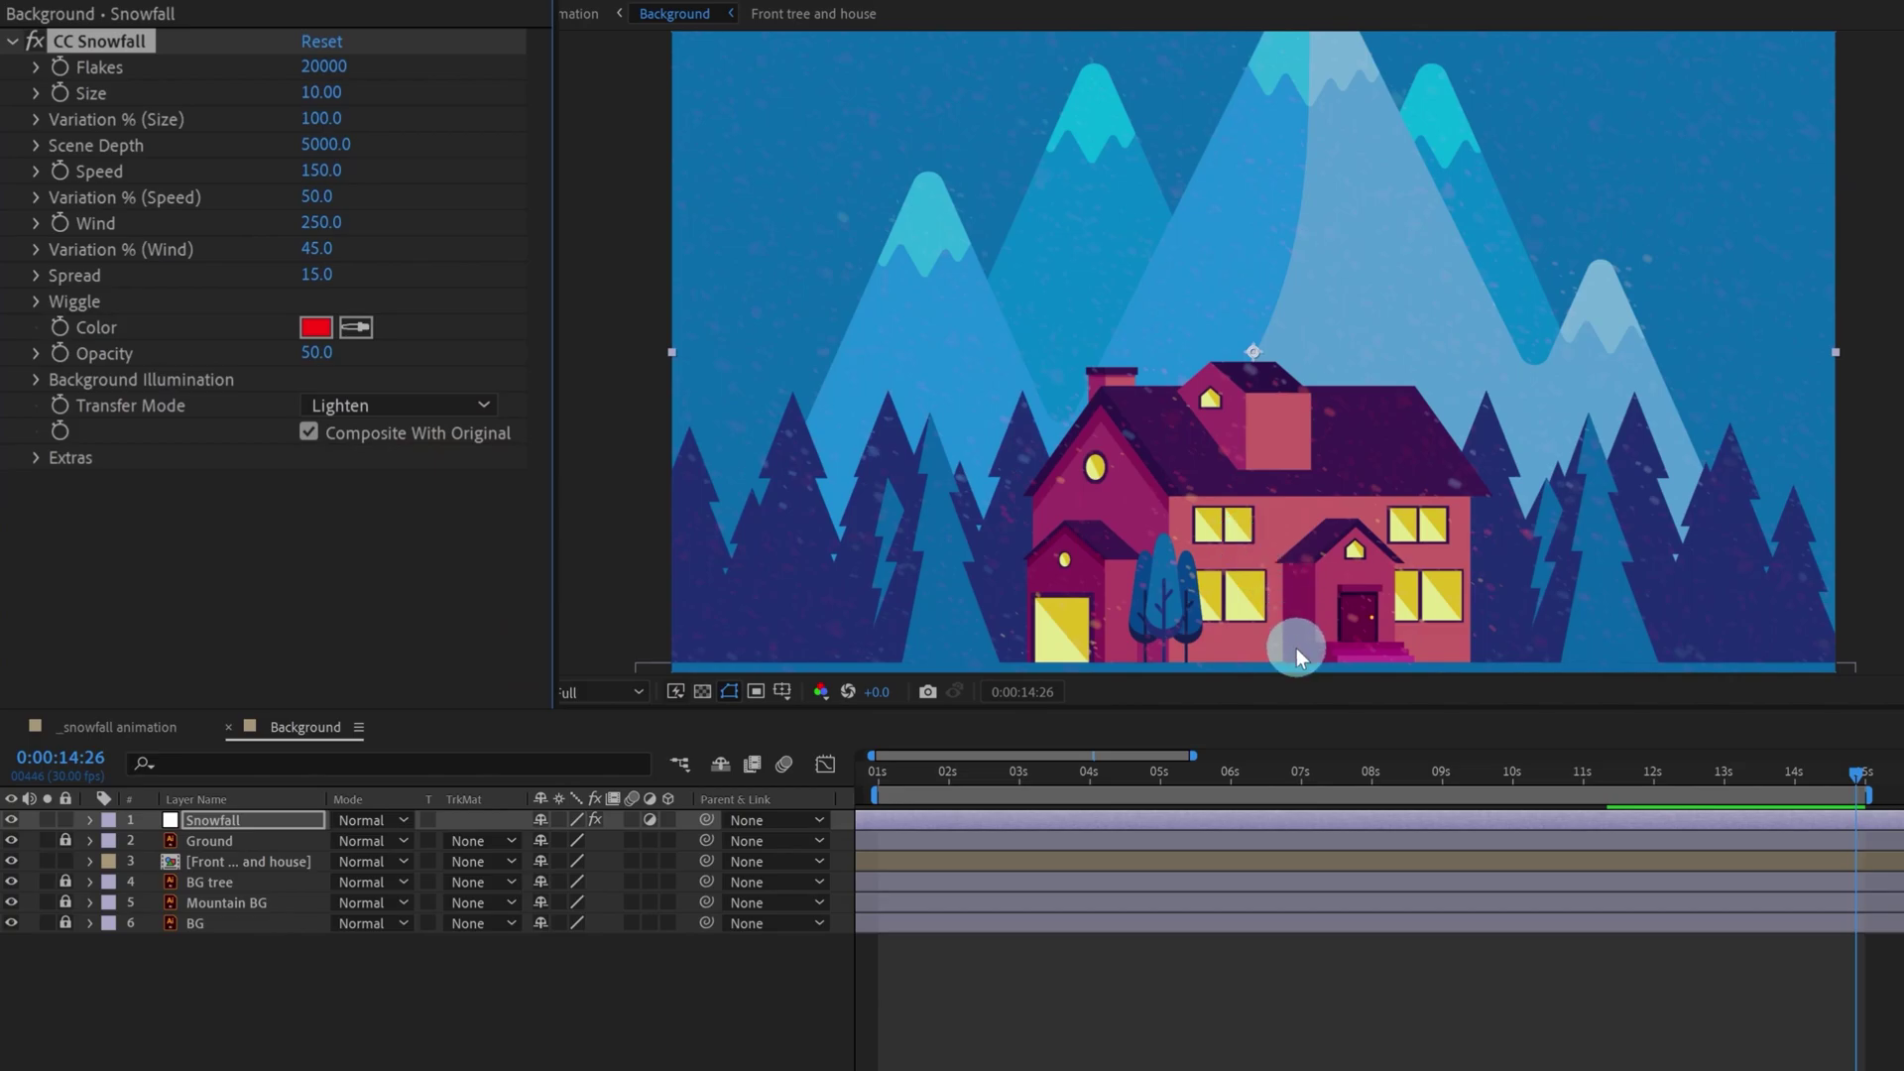
key(ctrl+z)
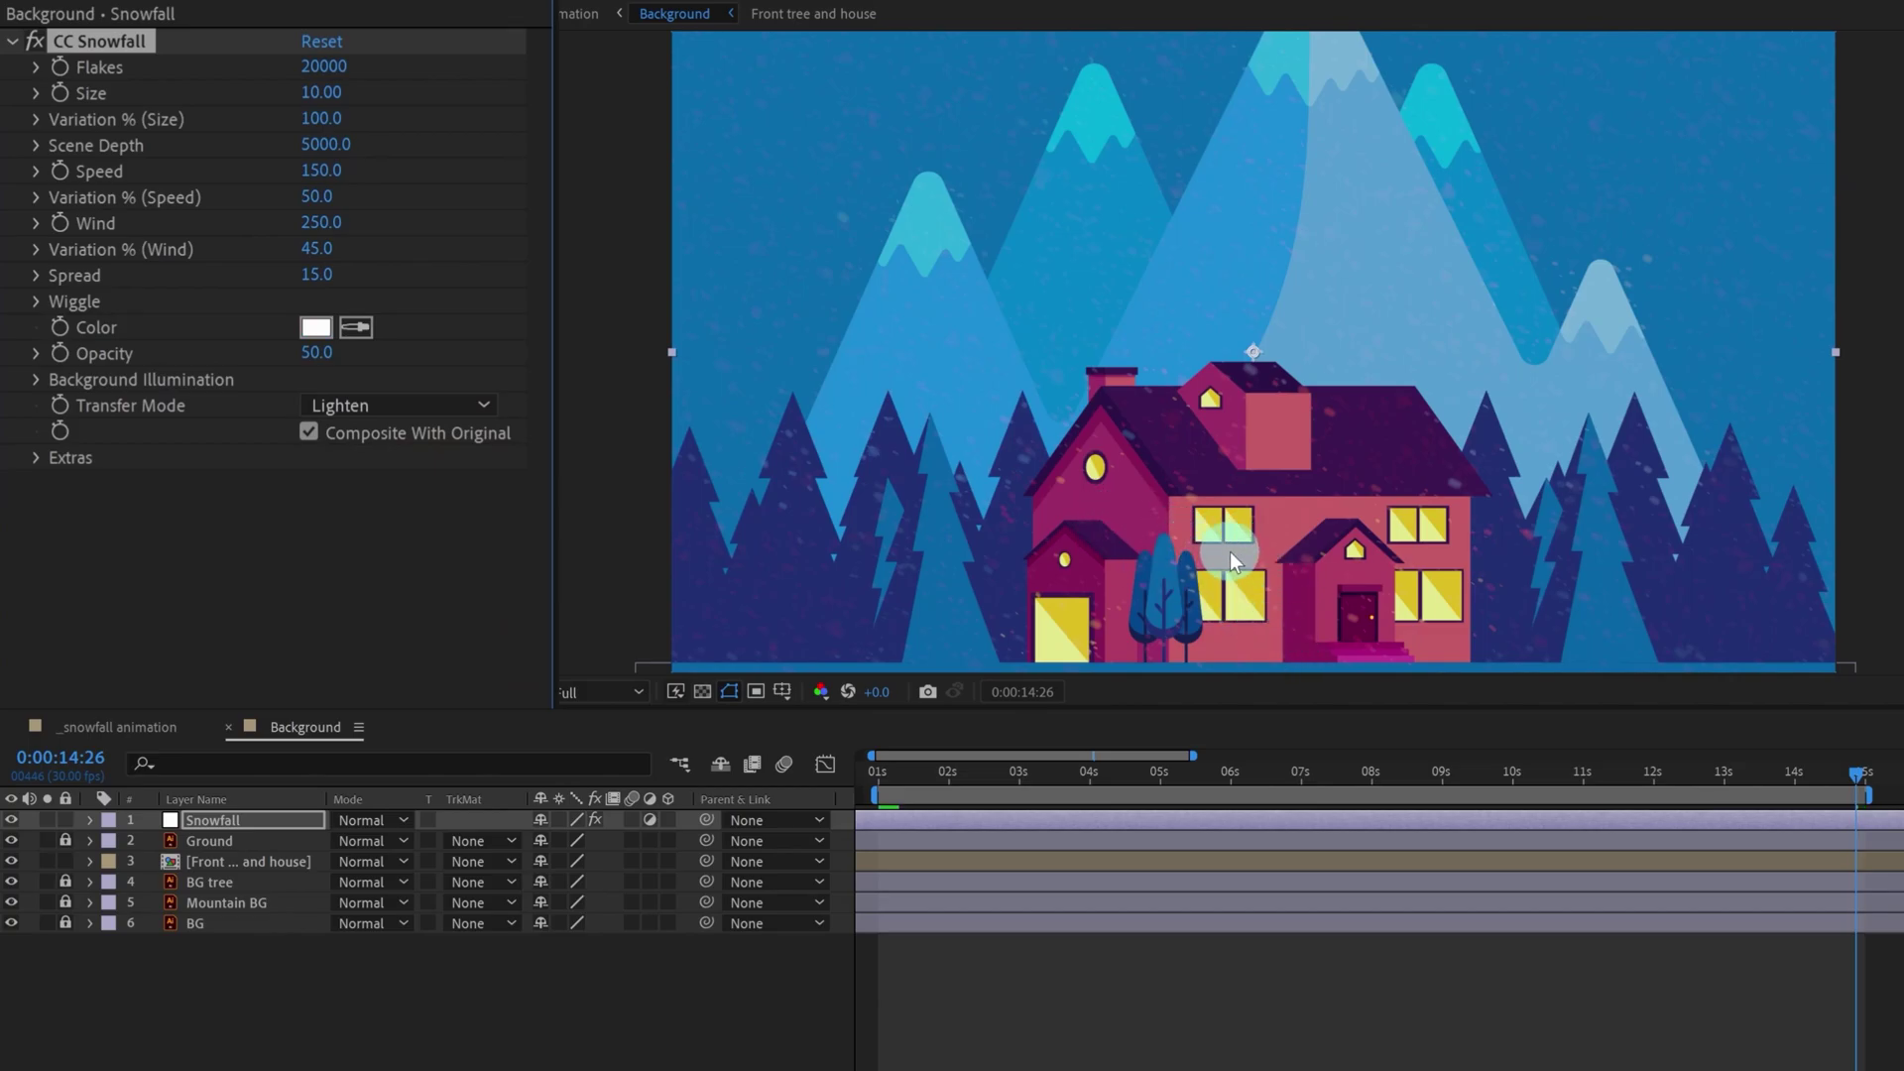
- Raise the snowfall Opacity to 100, lower the Background Illumination Influence % to 0, and preview the result
drag(319, 377, 1363, 317)
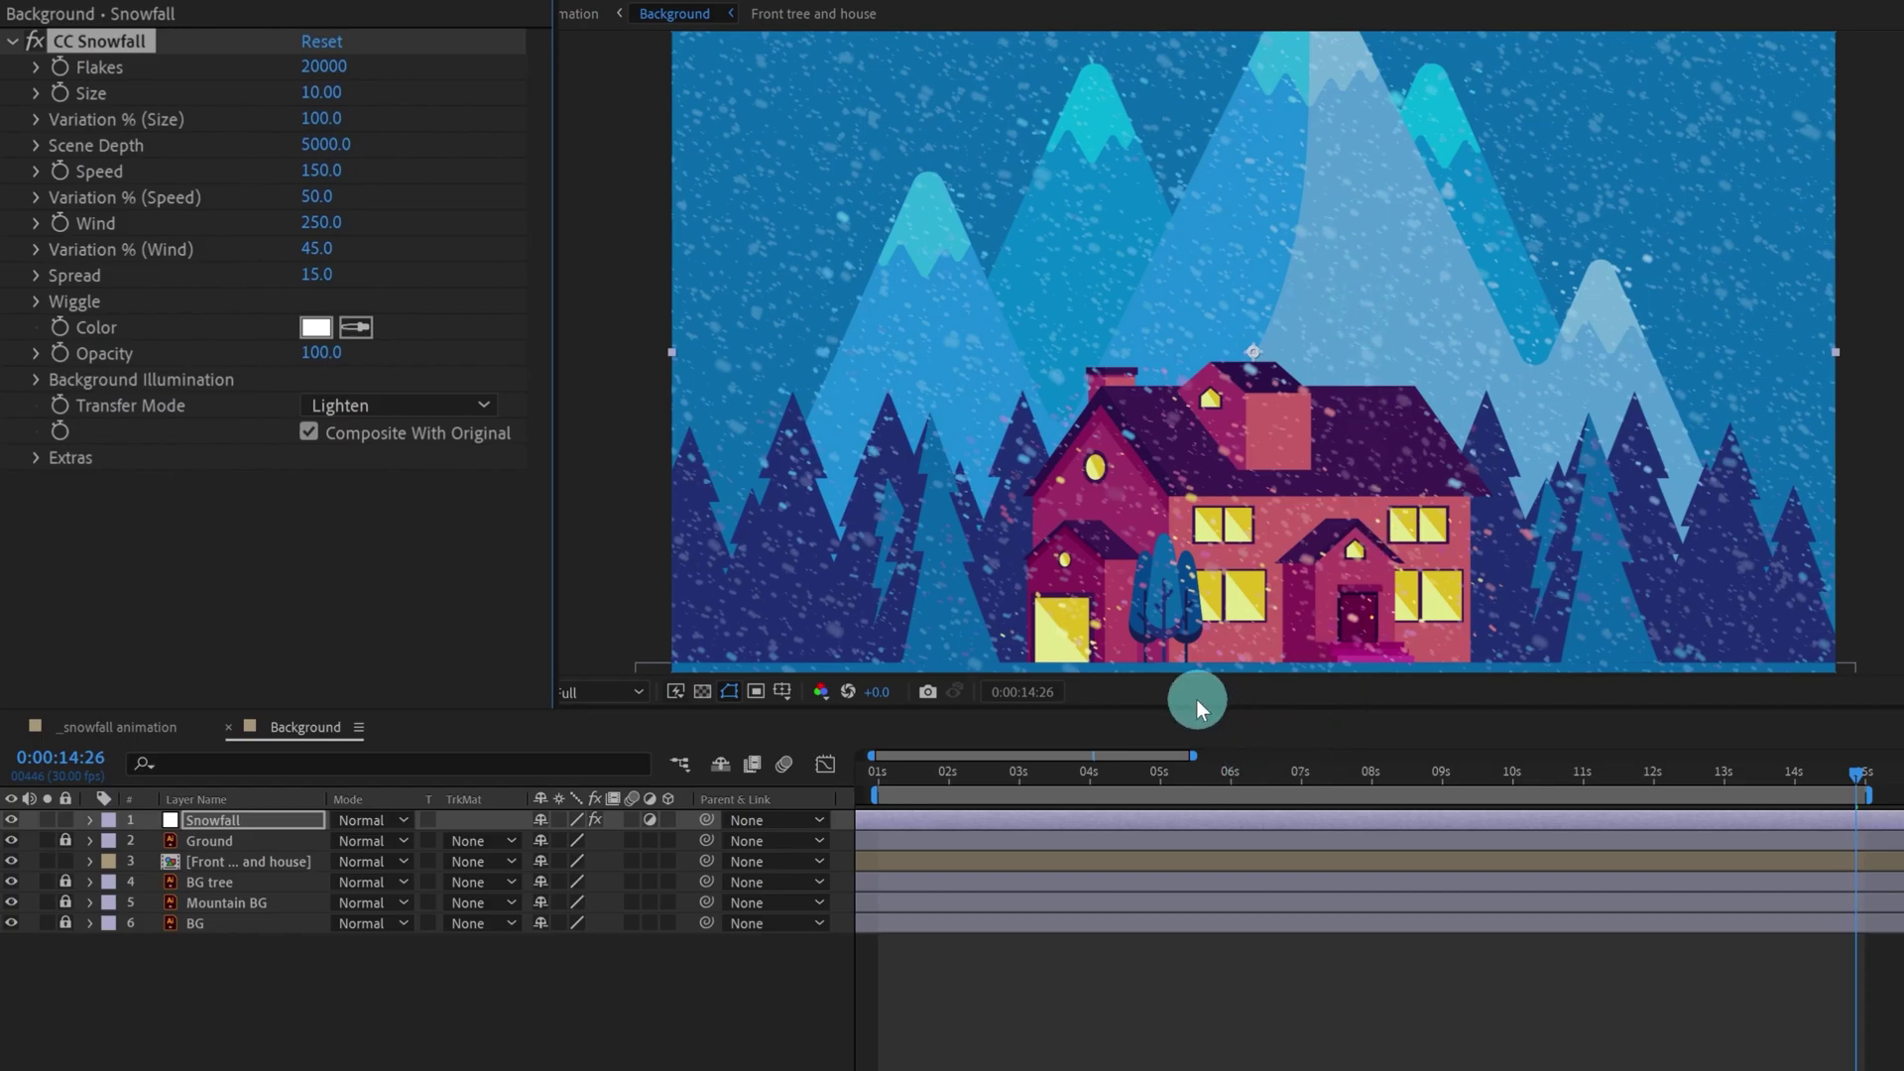
click(38, 387)
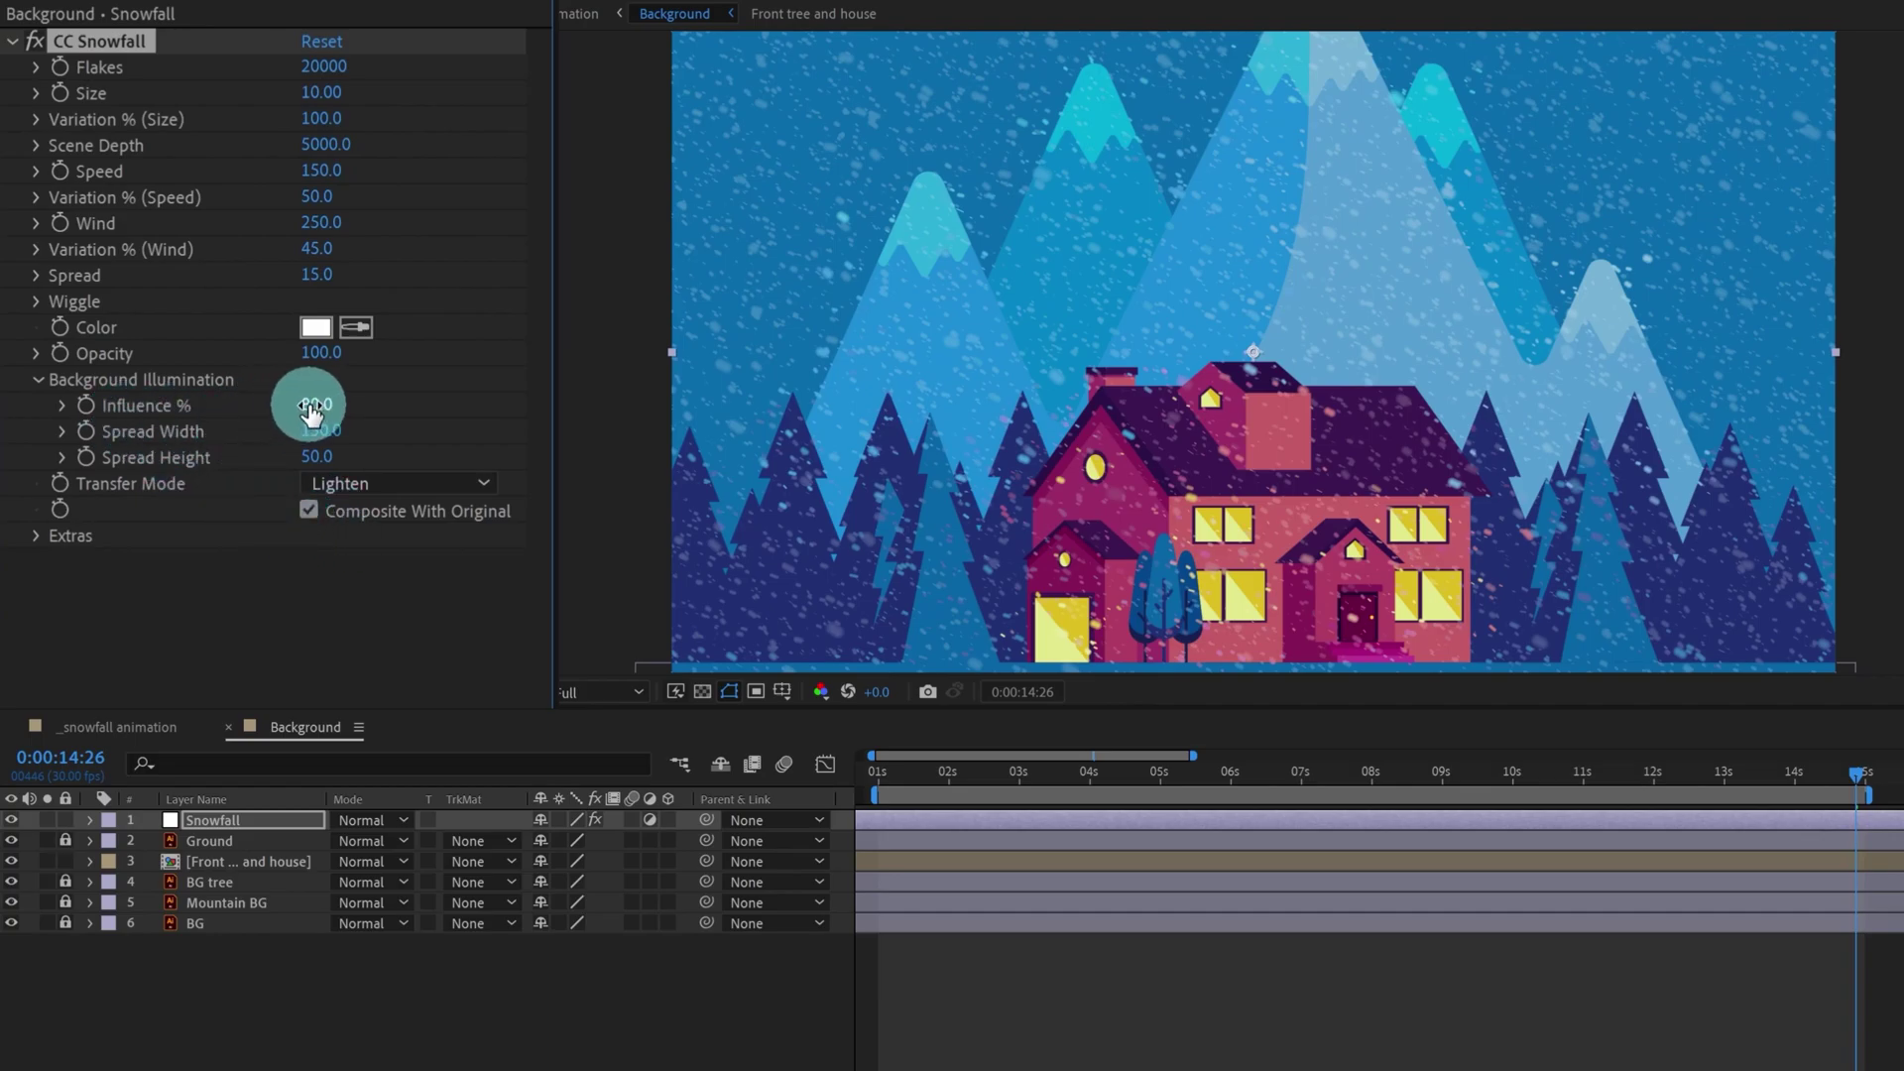
drag(310, 413, 30, 408)
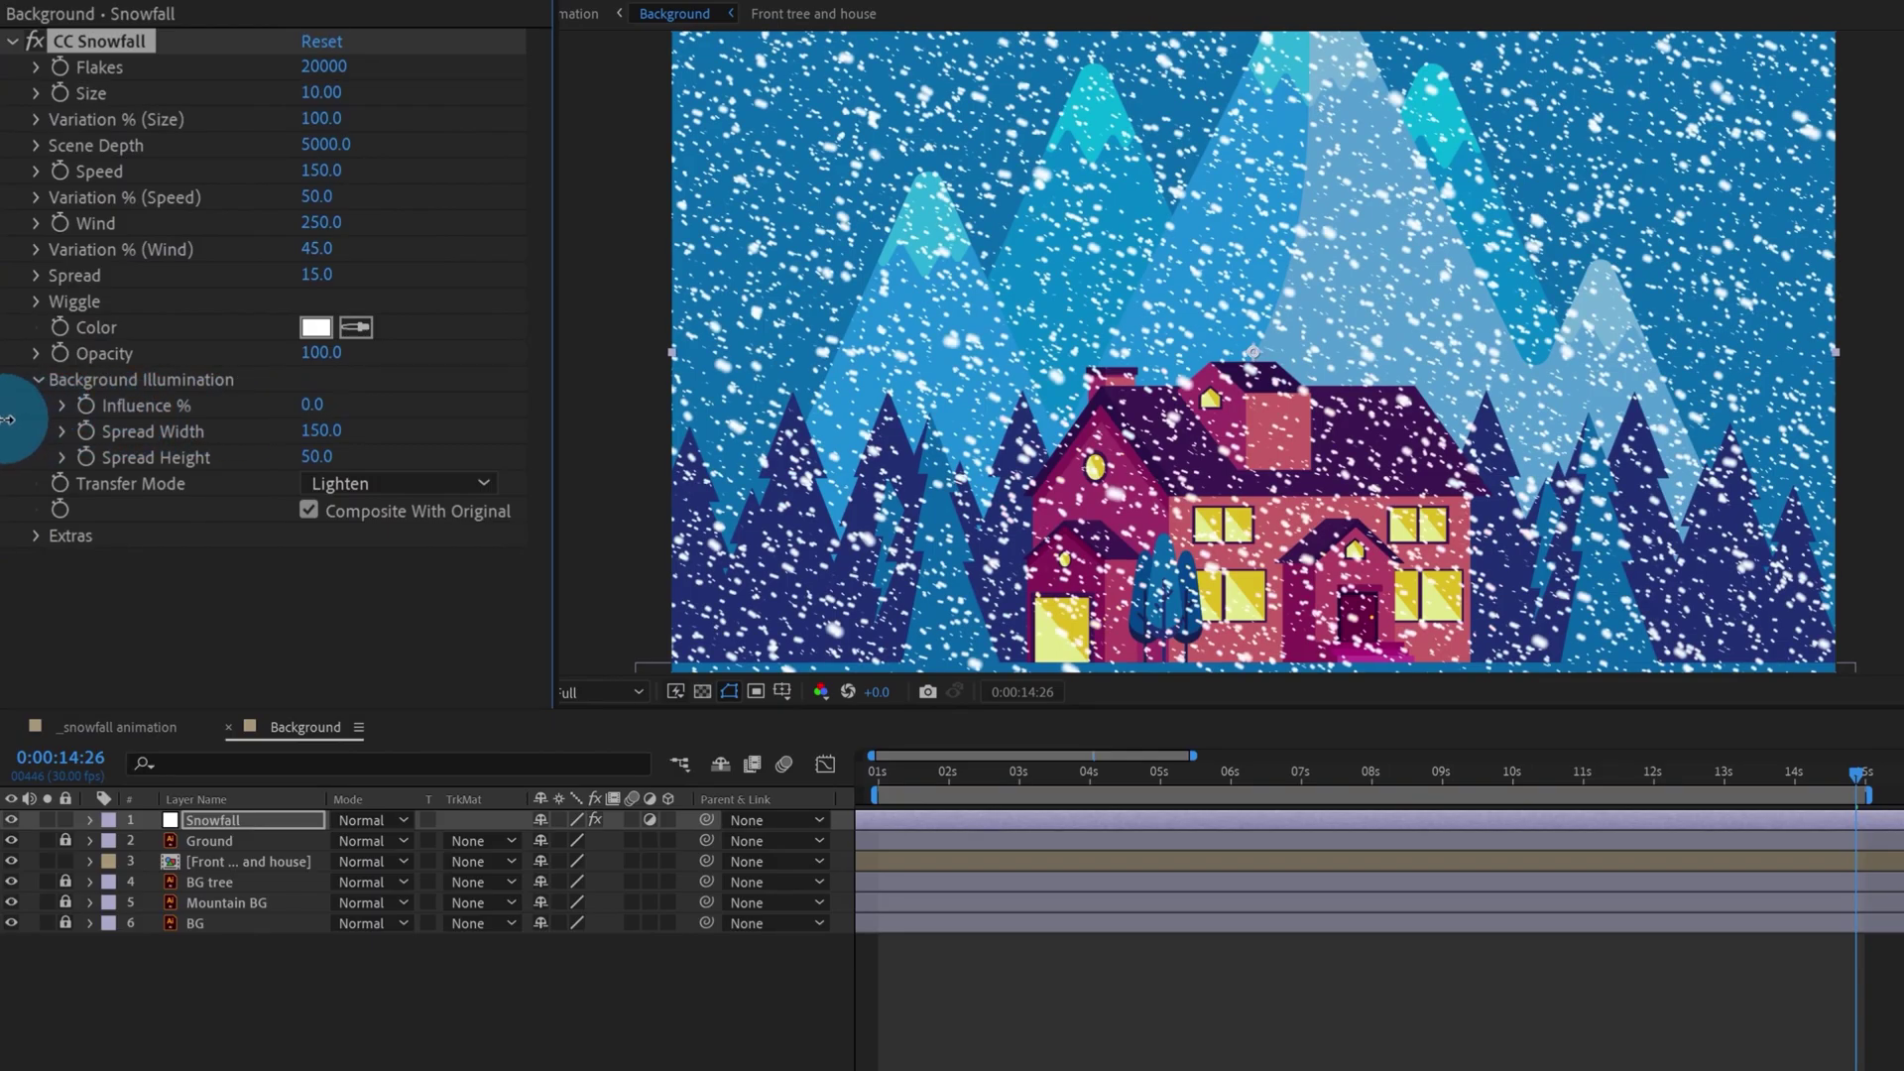
key(space)
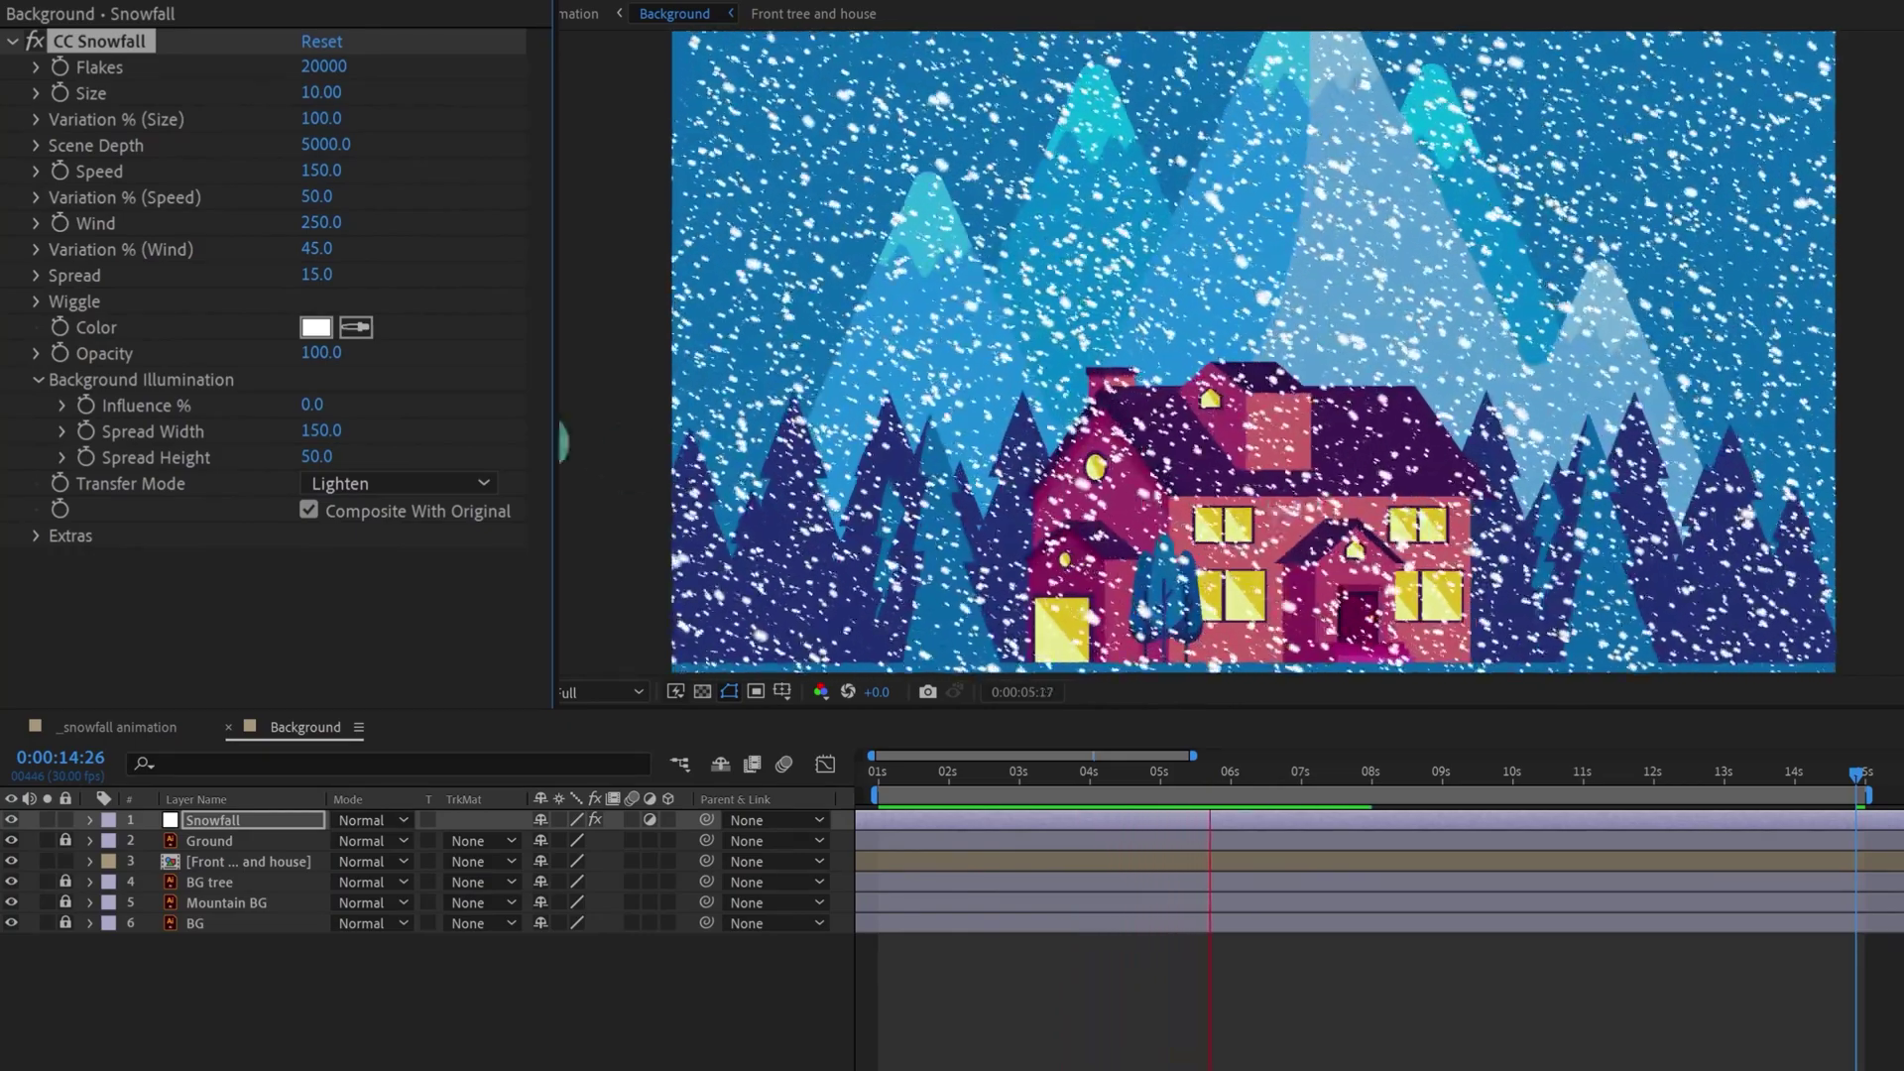
- Try a higher Background Illumination Influence %, and undo the change
drag(325, 410, 404, 442)
key(ctrl+z)
click(343, 486)
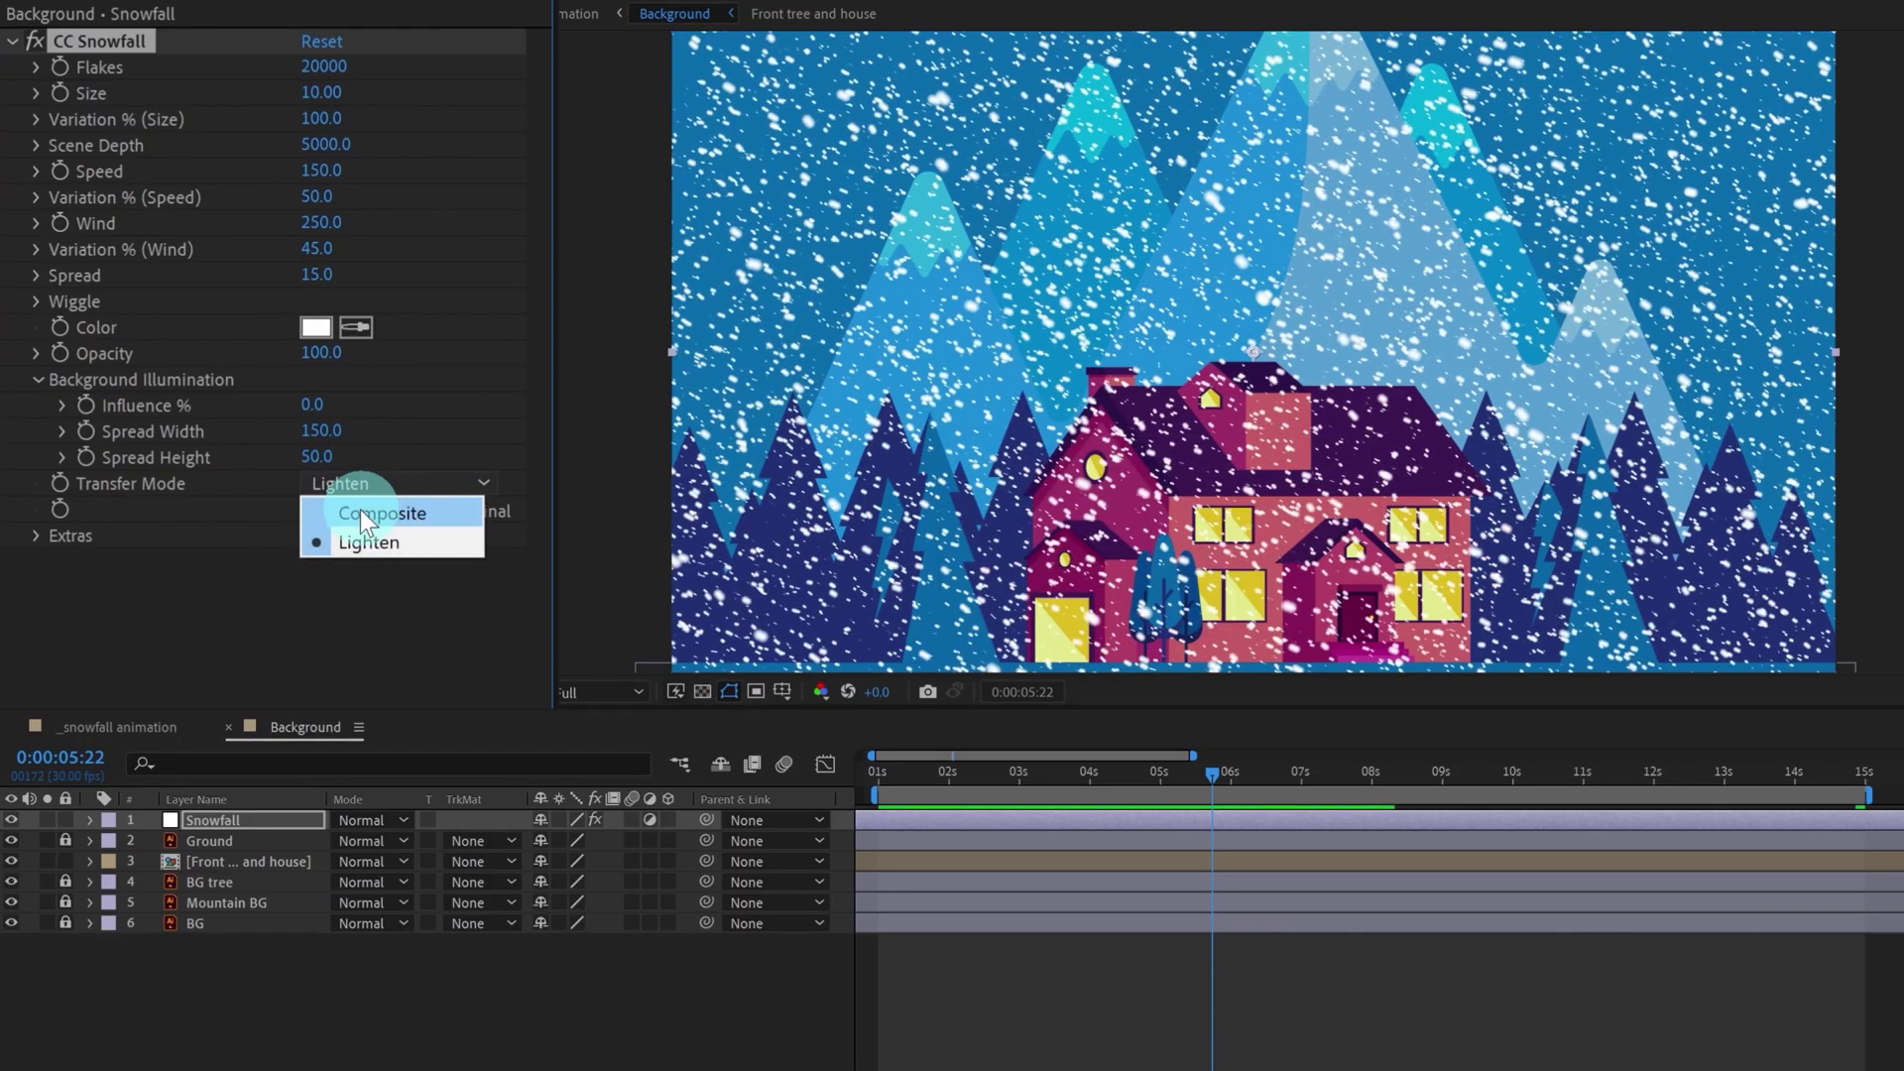
click(377, 609)
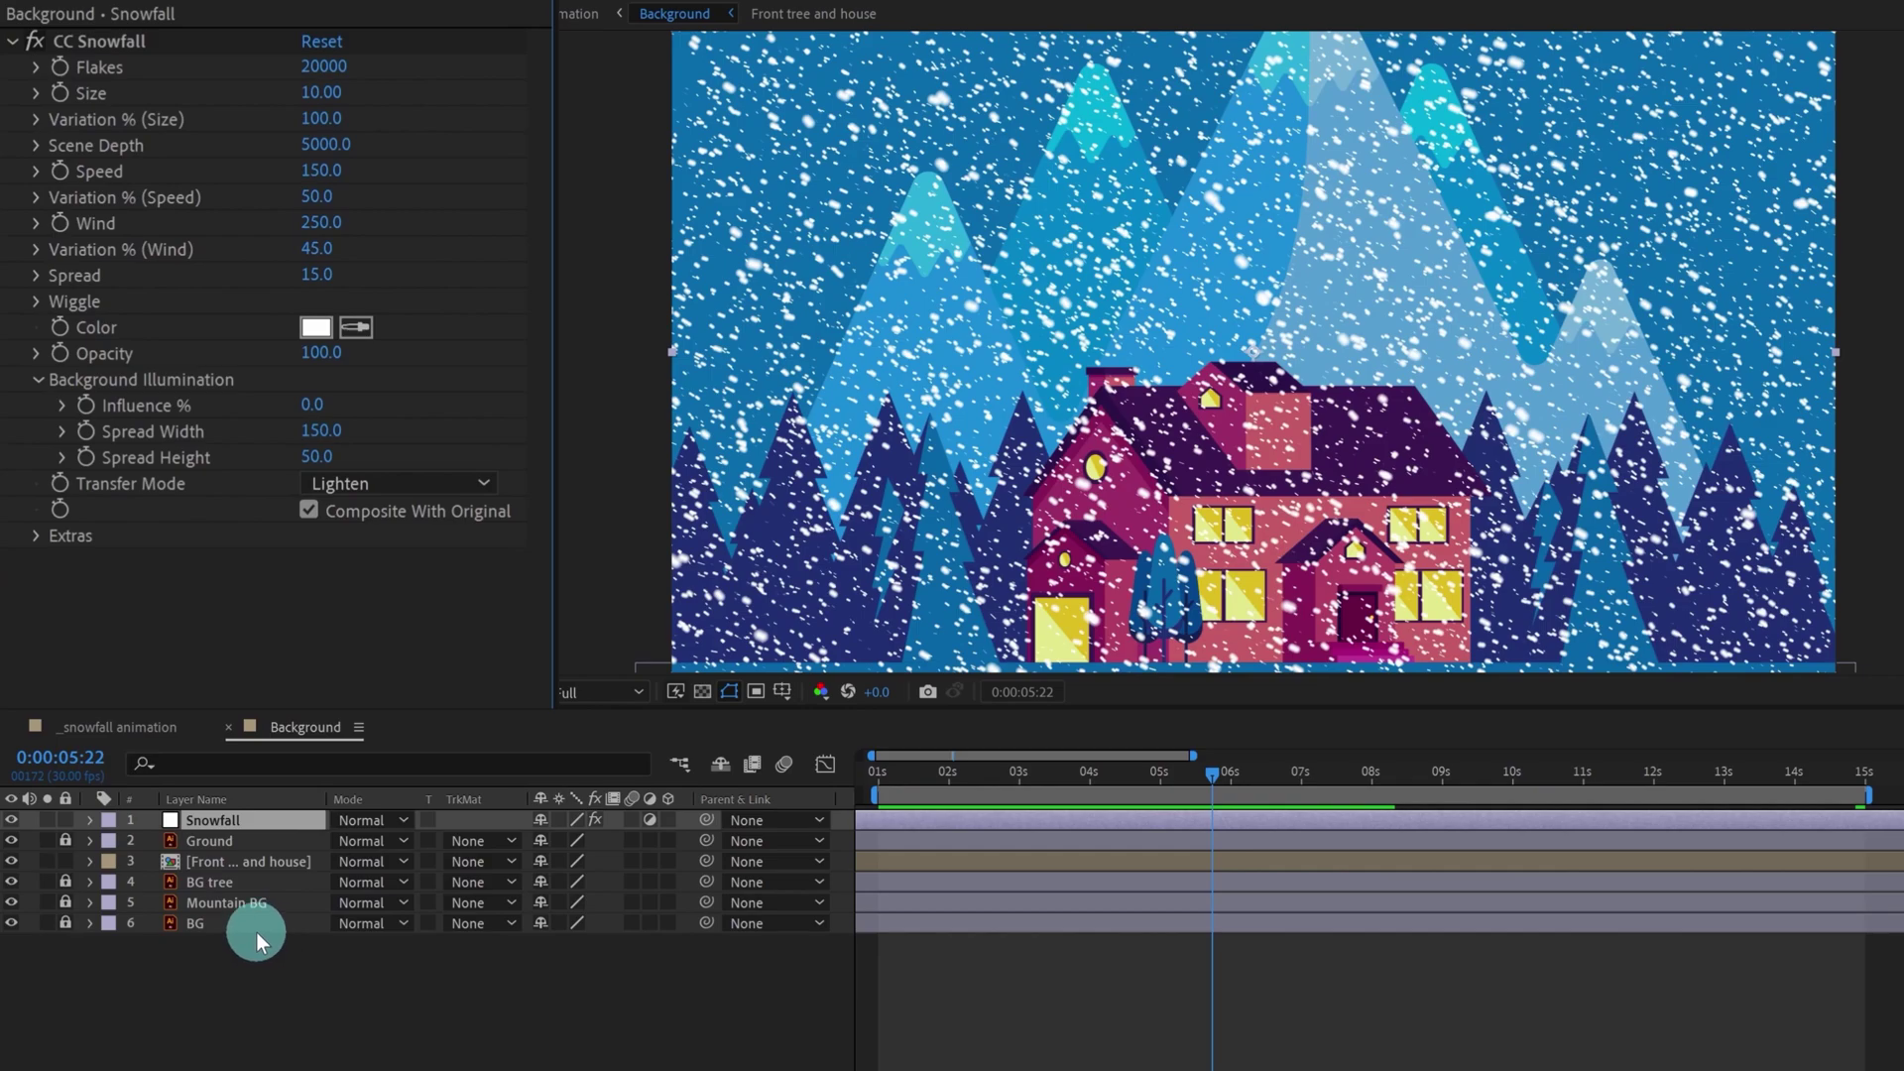
- Raise the Background Illumination Influence % to 20 and finally to 30, and preview the snowfall
click(312, 407)
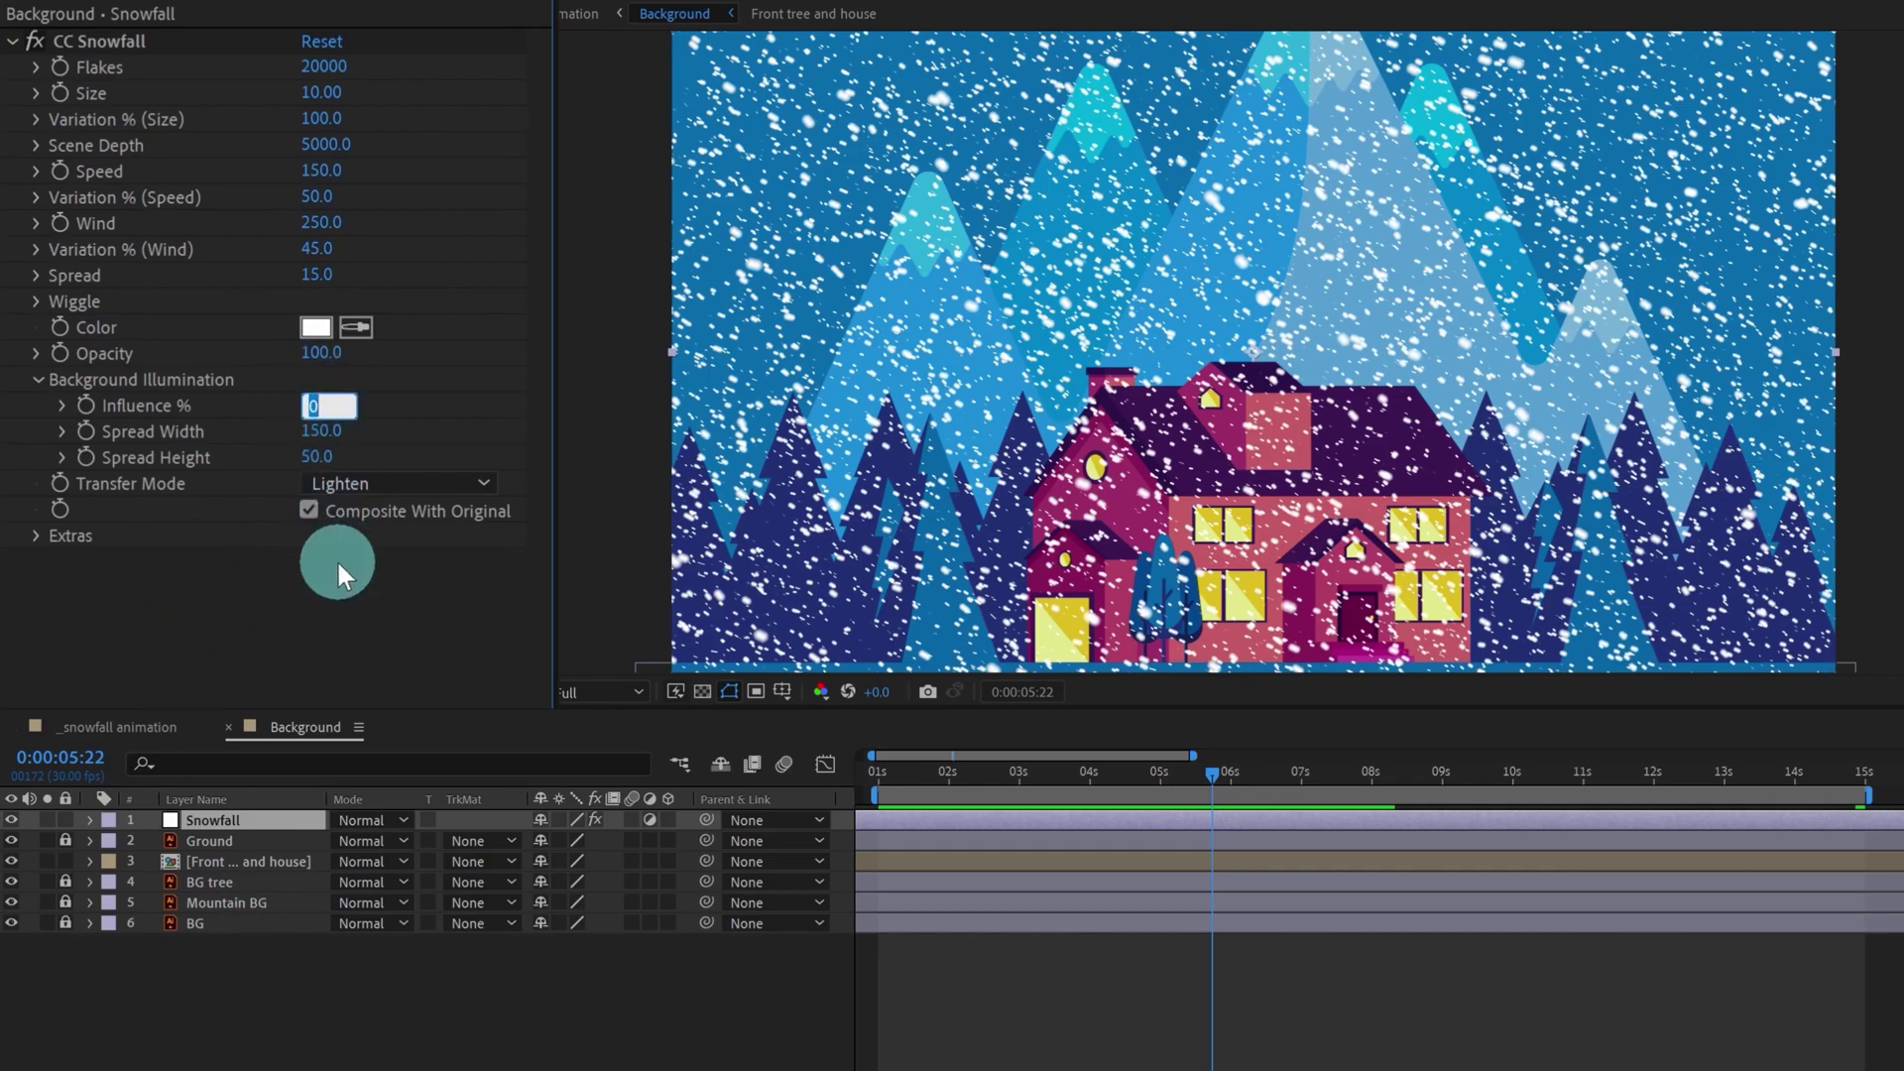
key(Return)
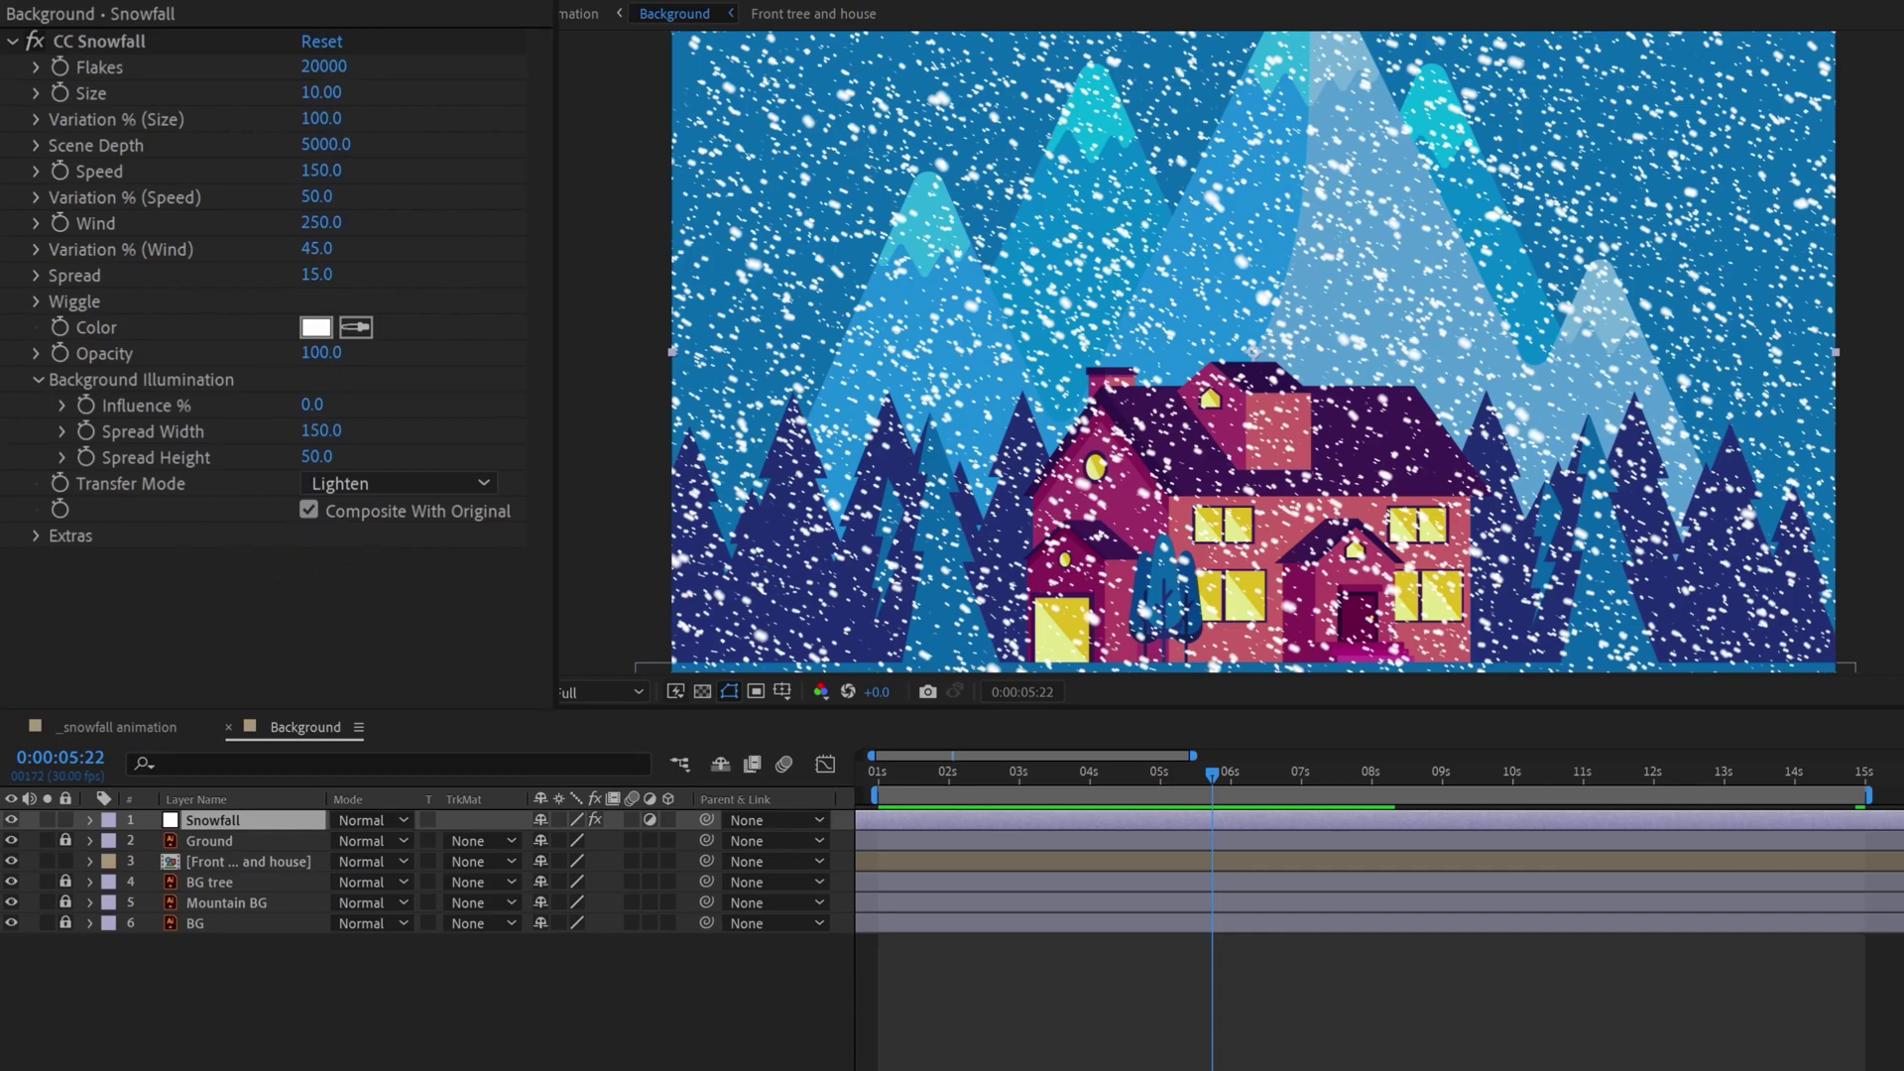
click(311, 406)
text(20)
key(Return)
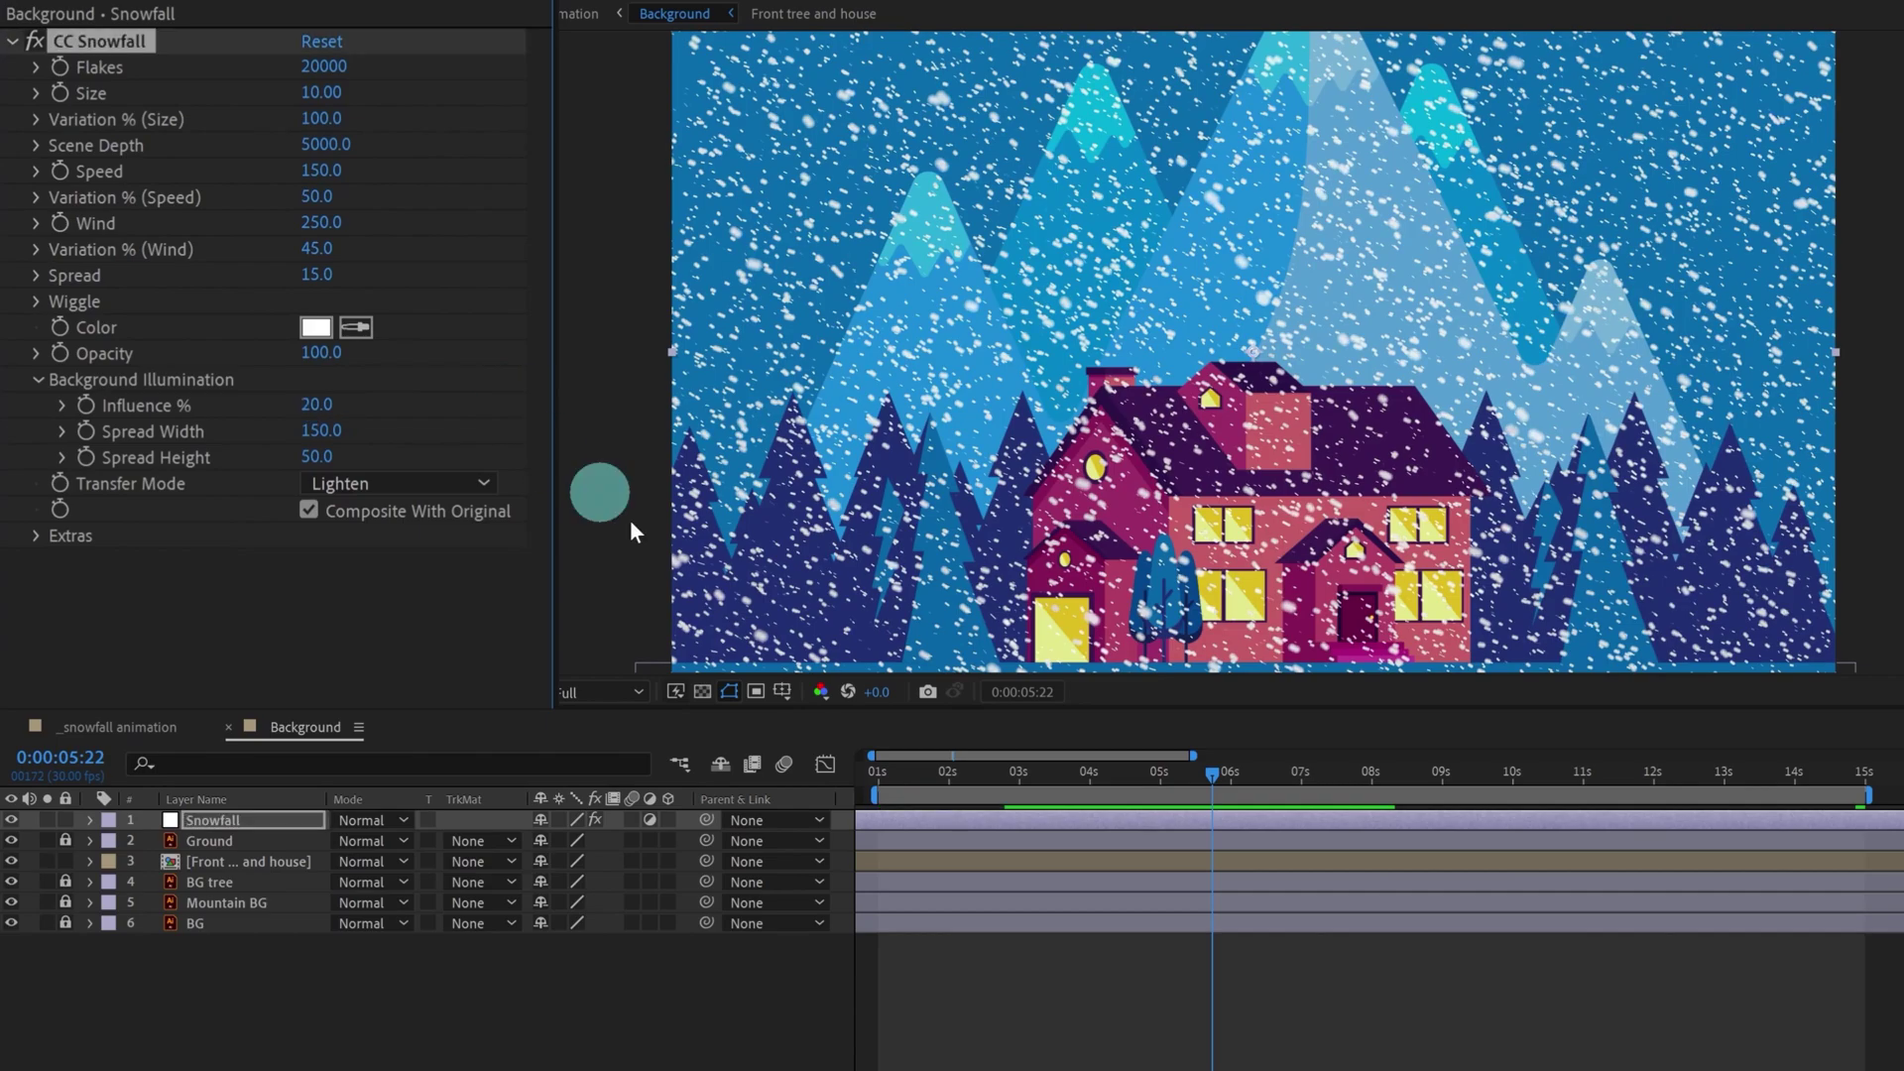
click(318, 405)
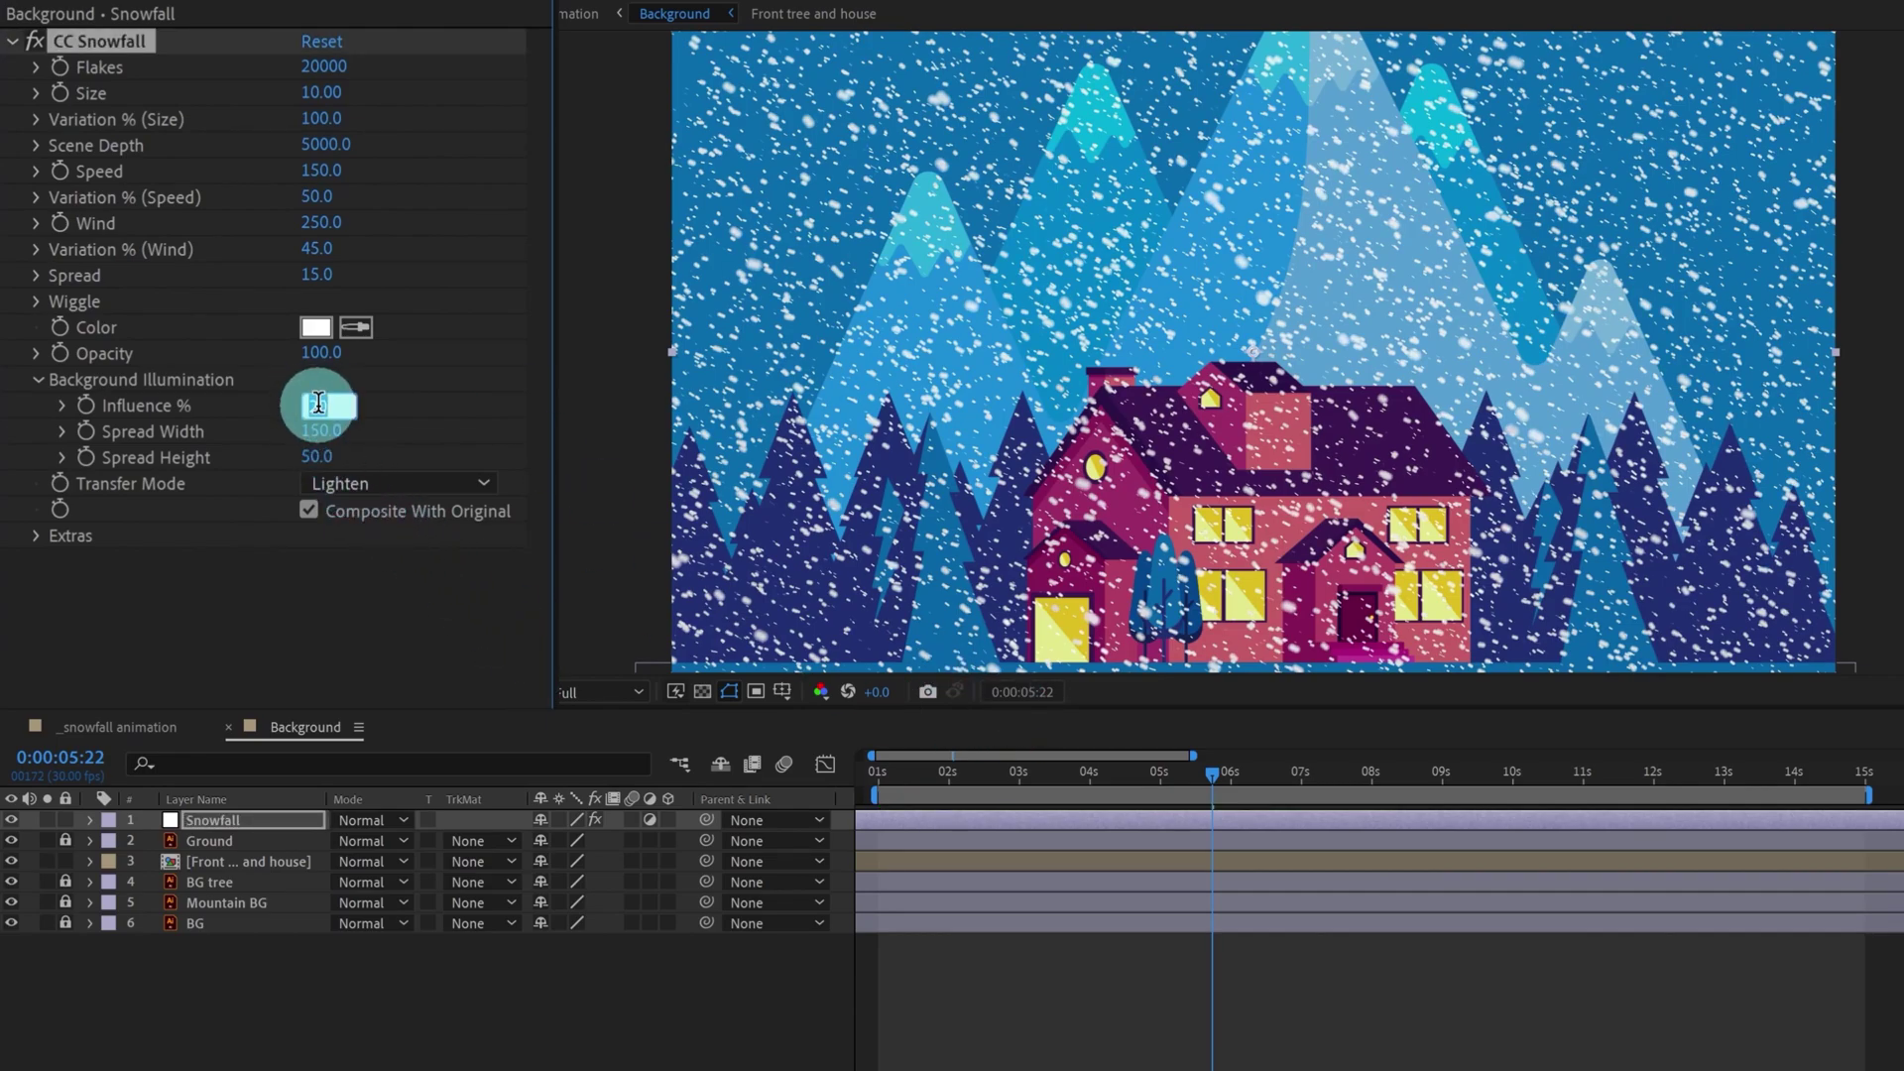
key(Return)
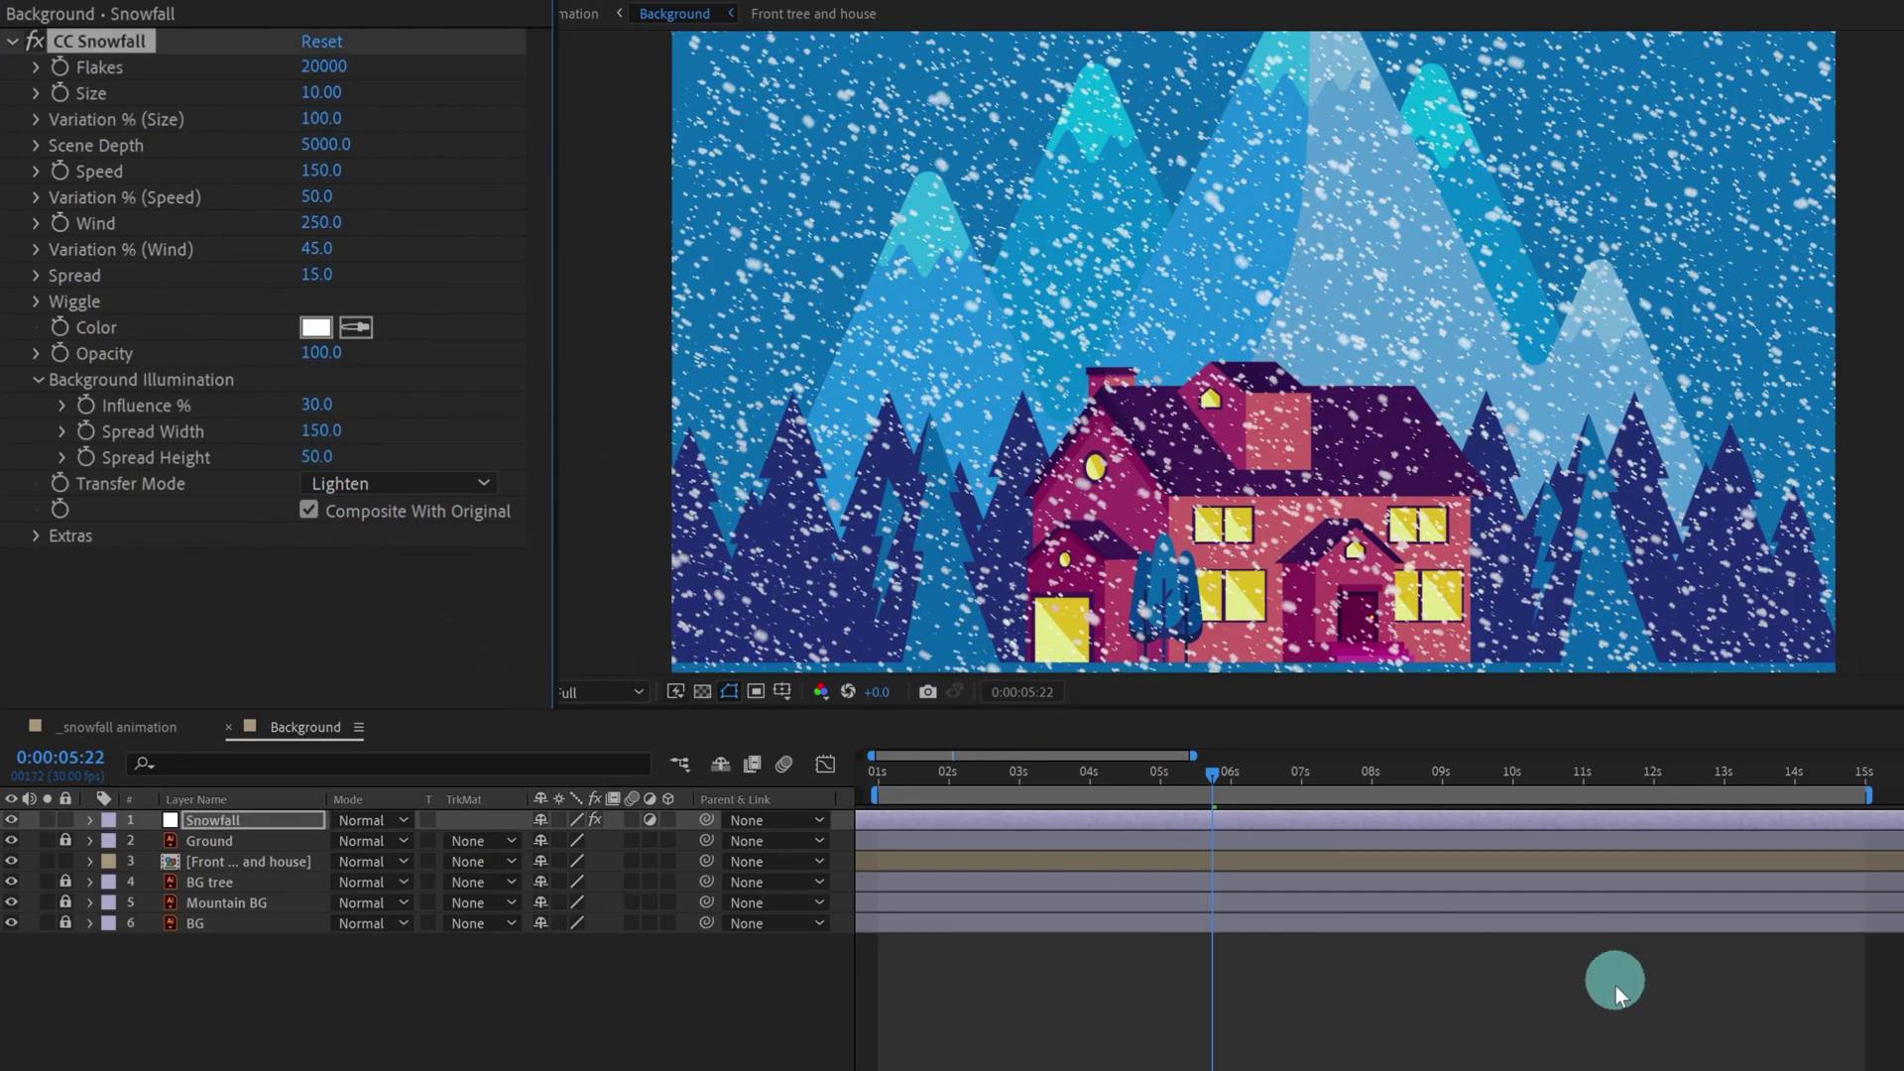
key(space)
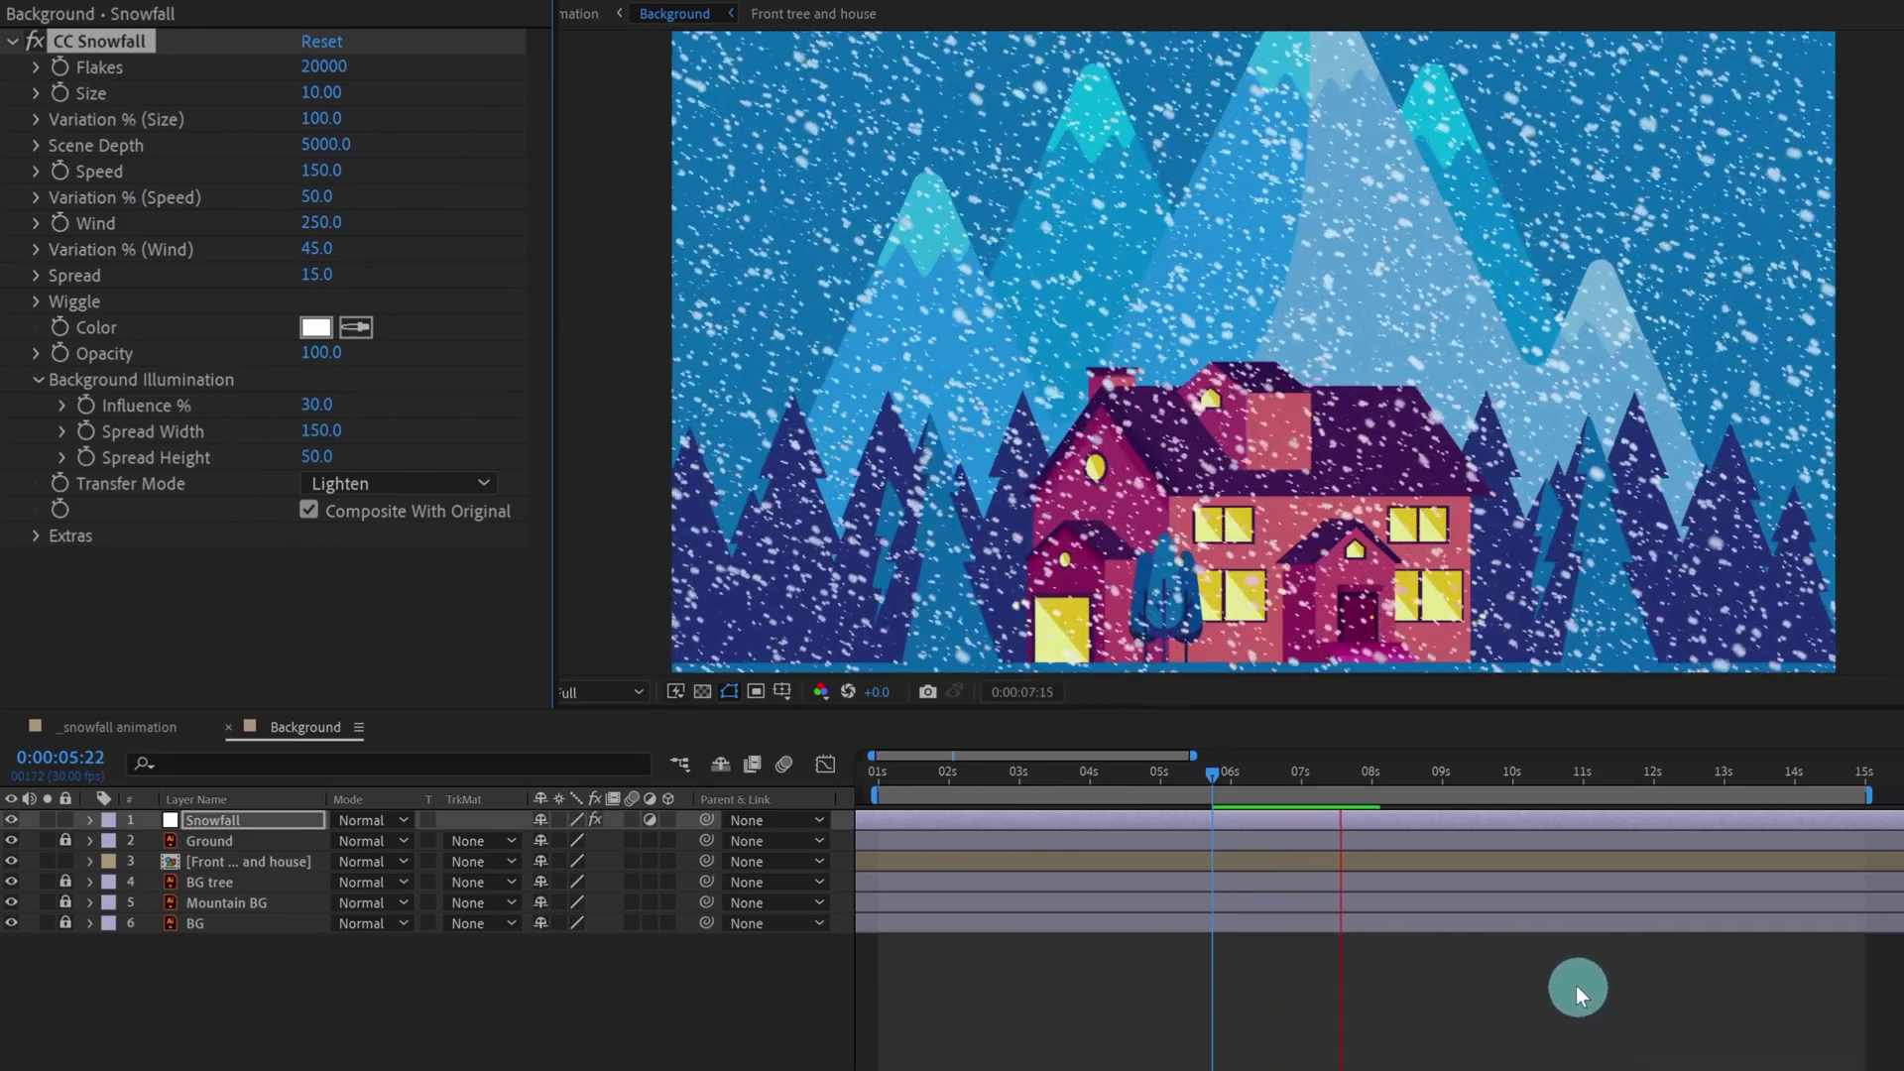
- Try shifting the snowfall's Offset horizontally in the Extras settings, undoing each change
click(36, 536)
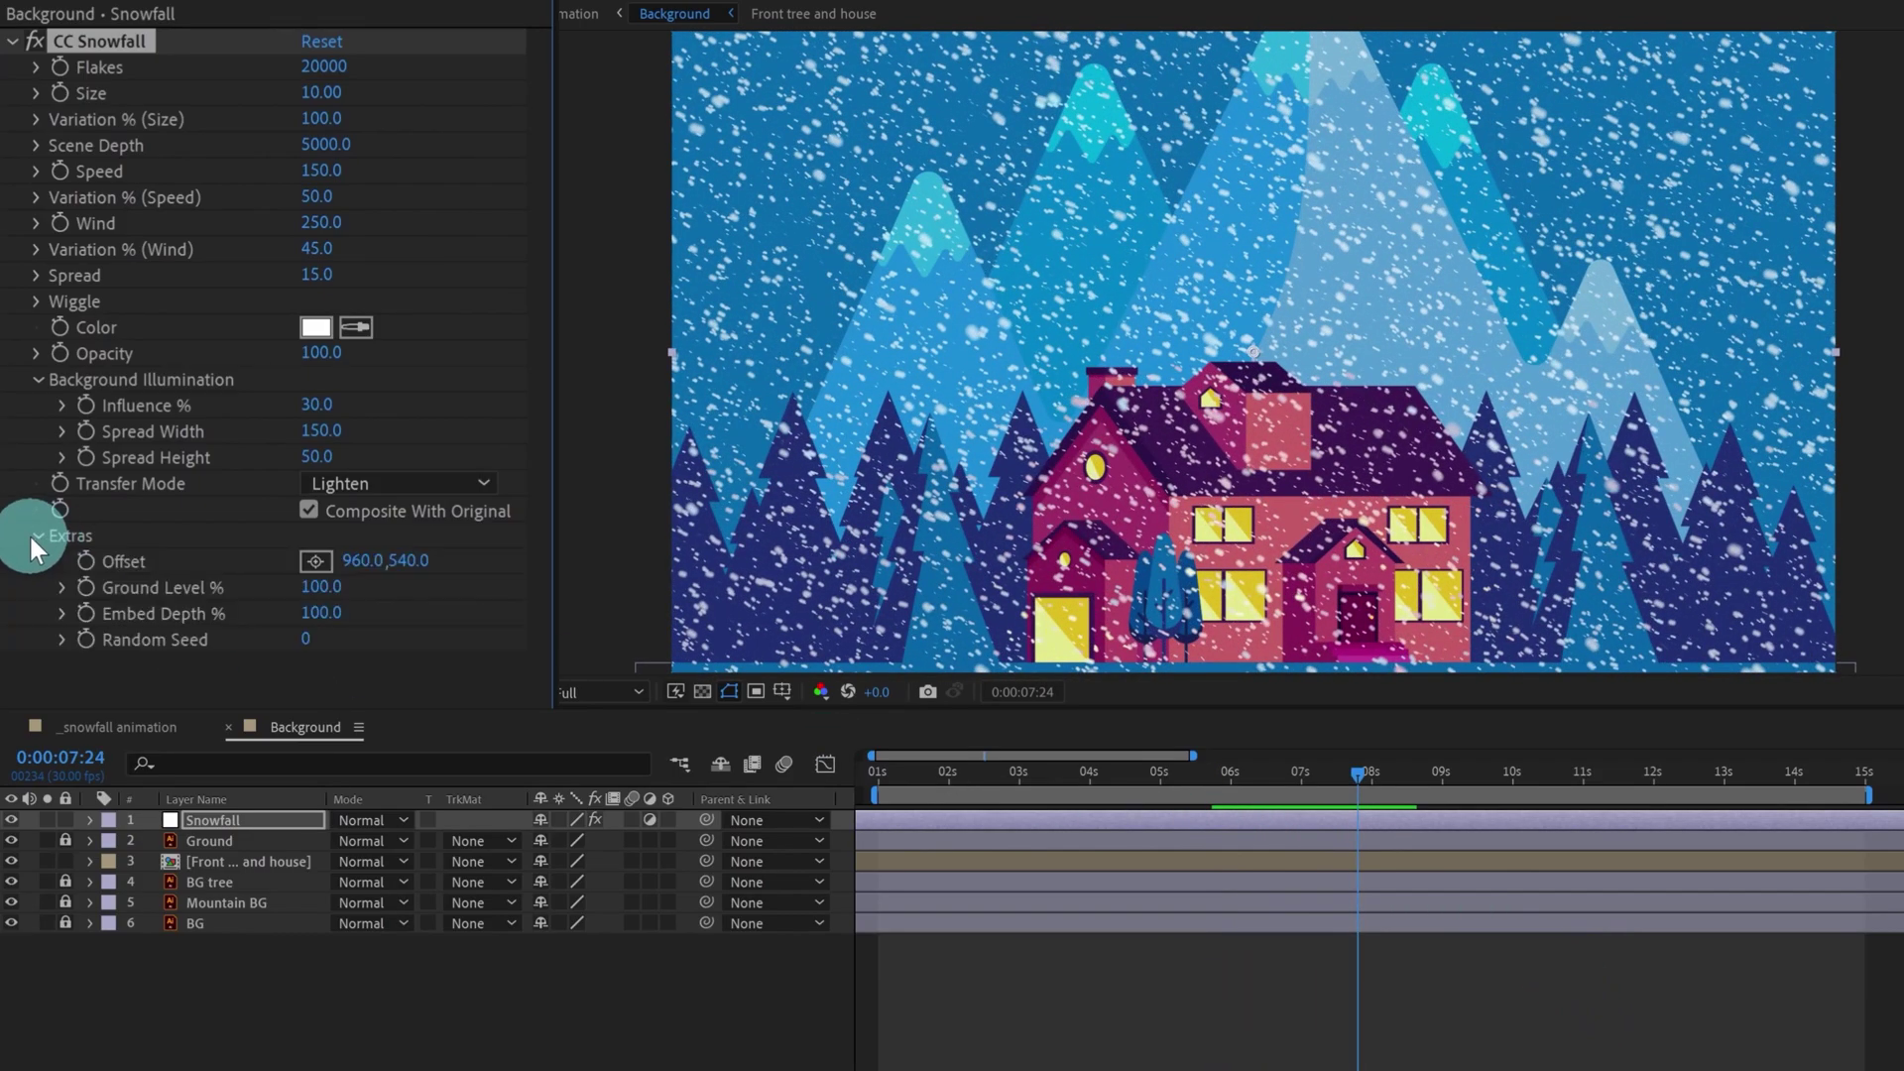
click(87, 561)
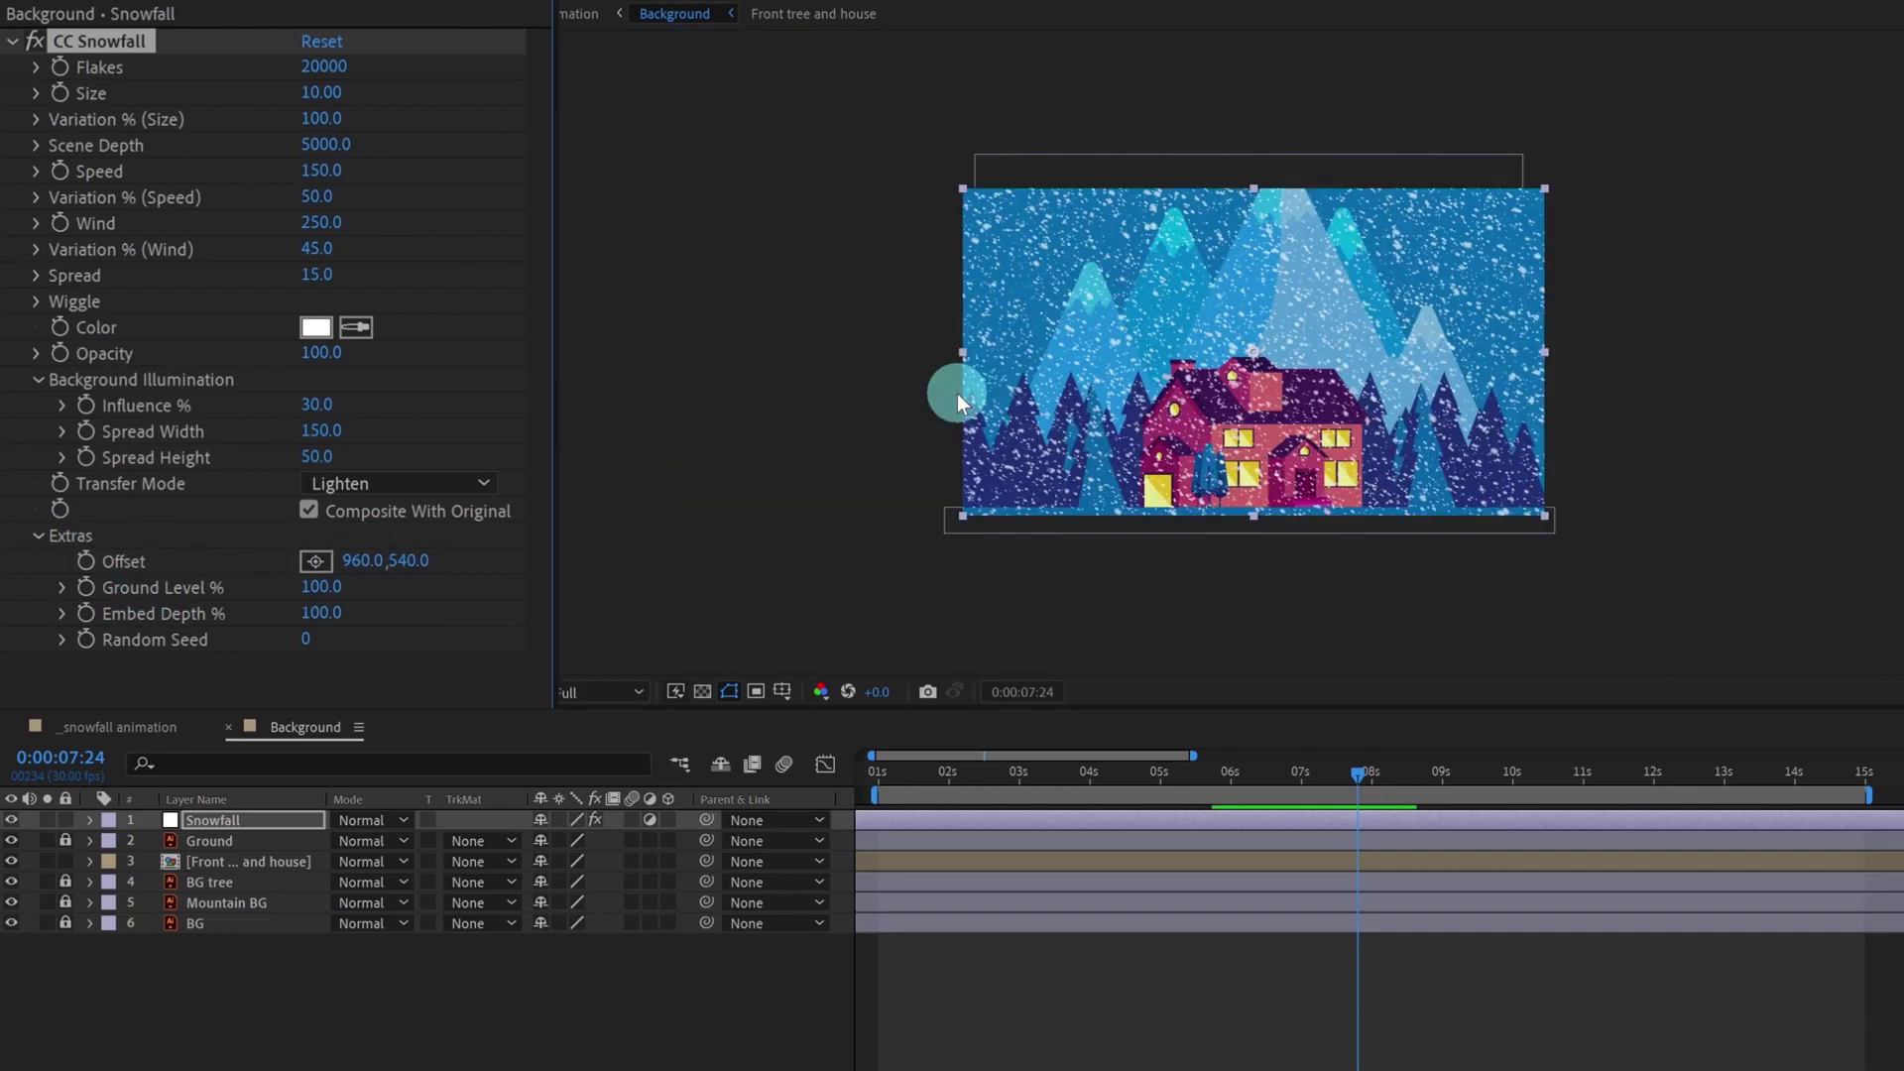
scroll(956, 395, down, 2)
drag(373, 565, 1802, 544)
key(ctrl+z)
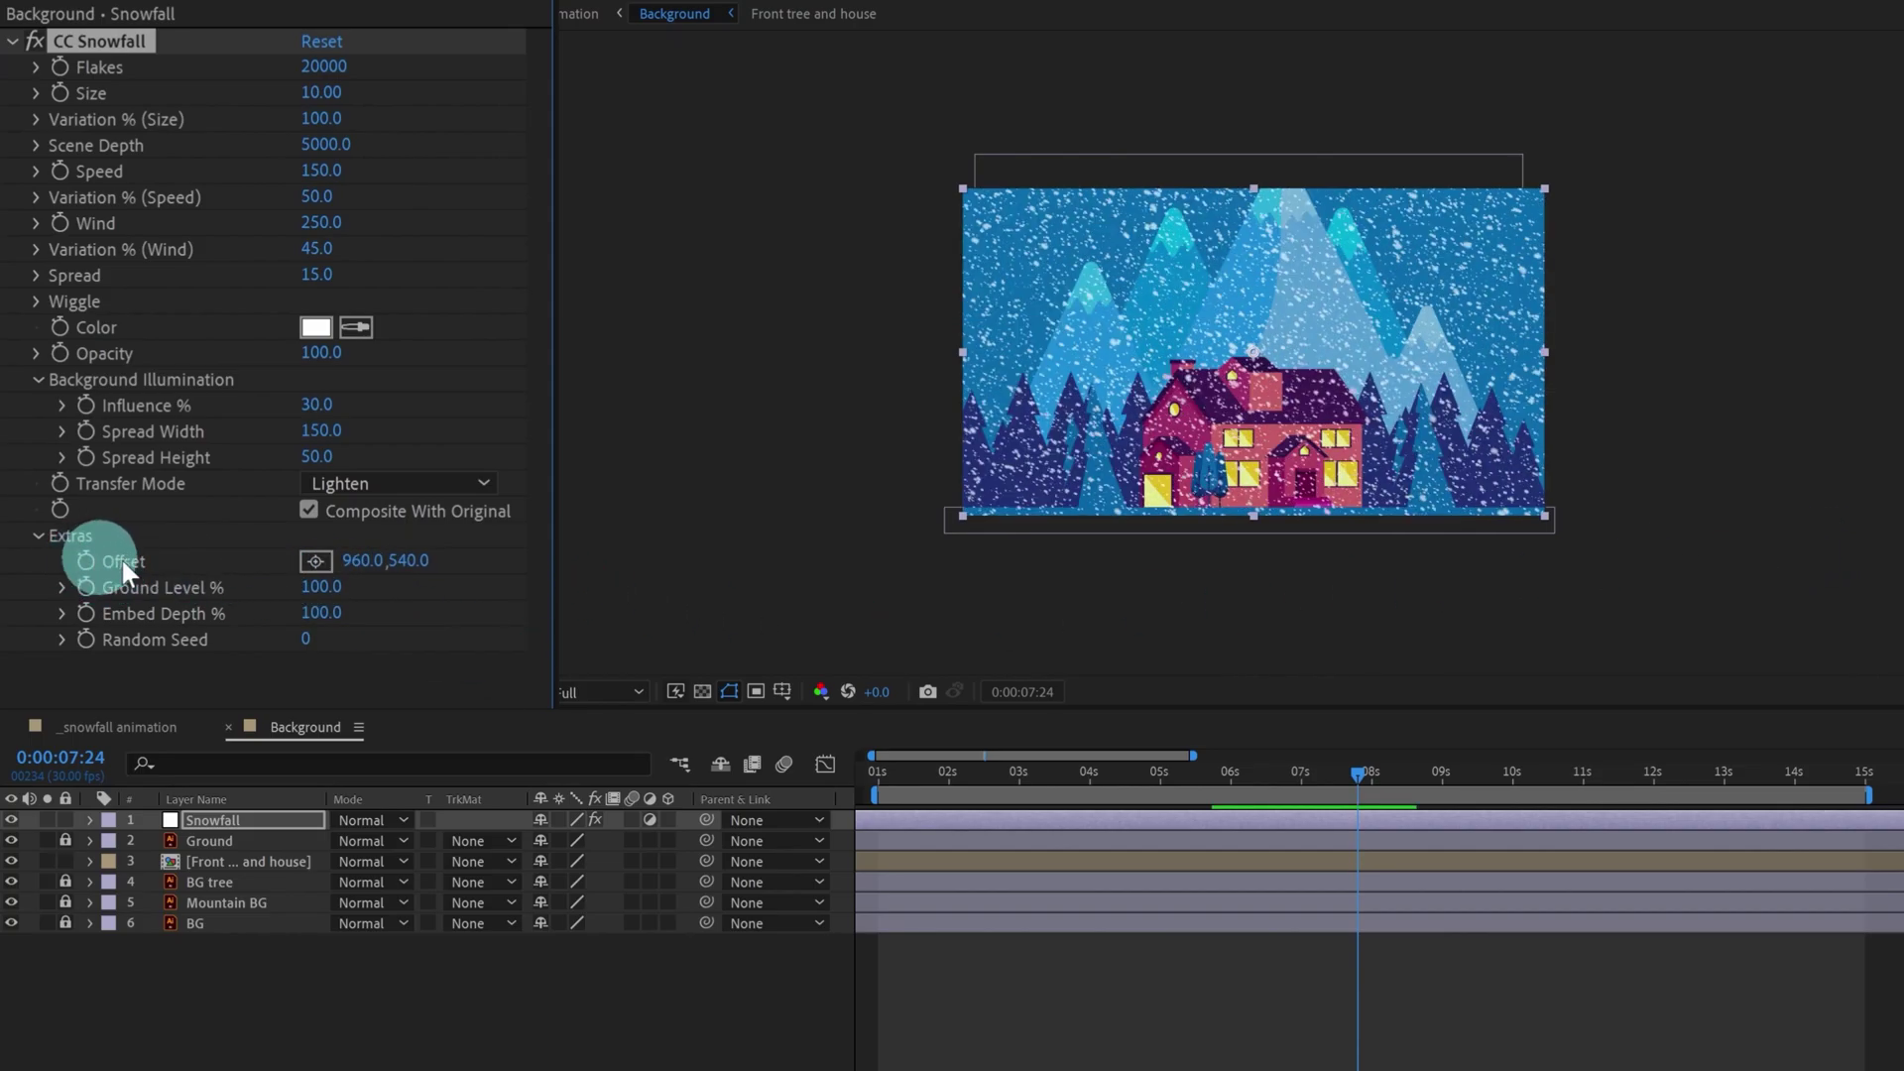
drag(365, 562, 1766, 534)
key(ctrl+z)
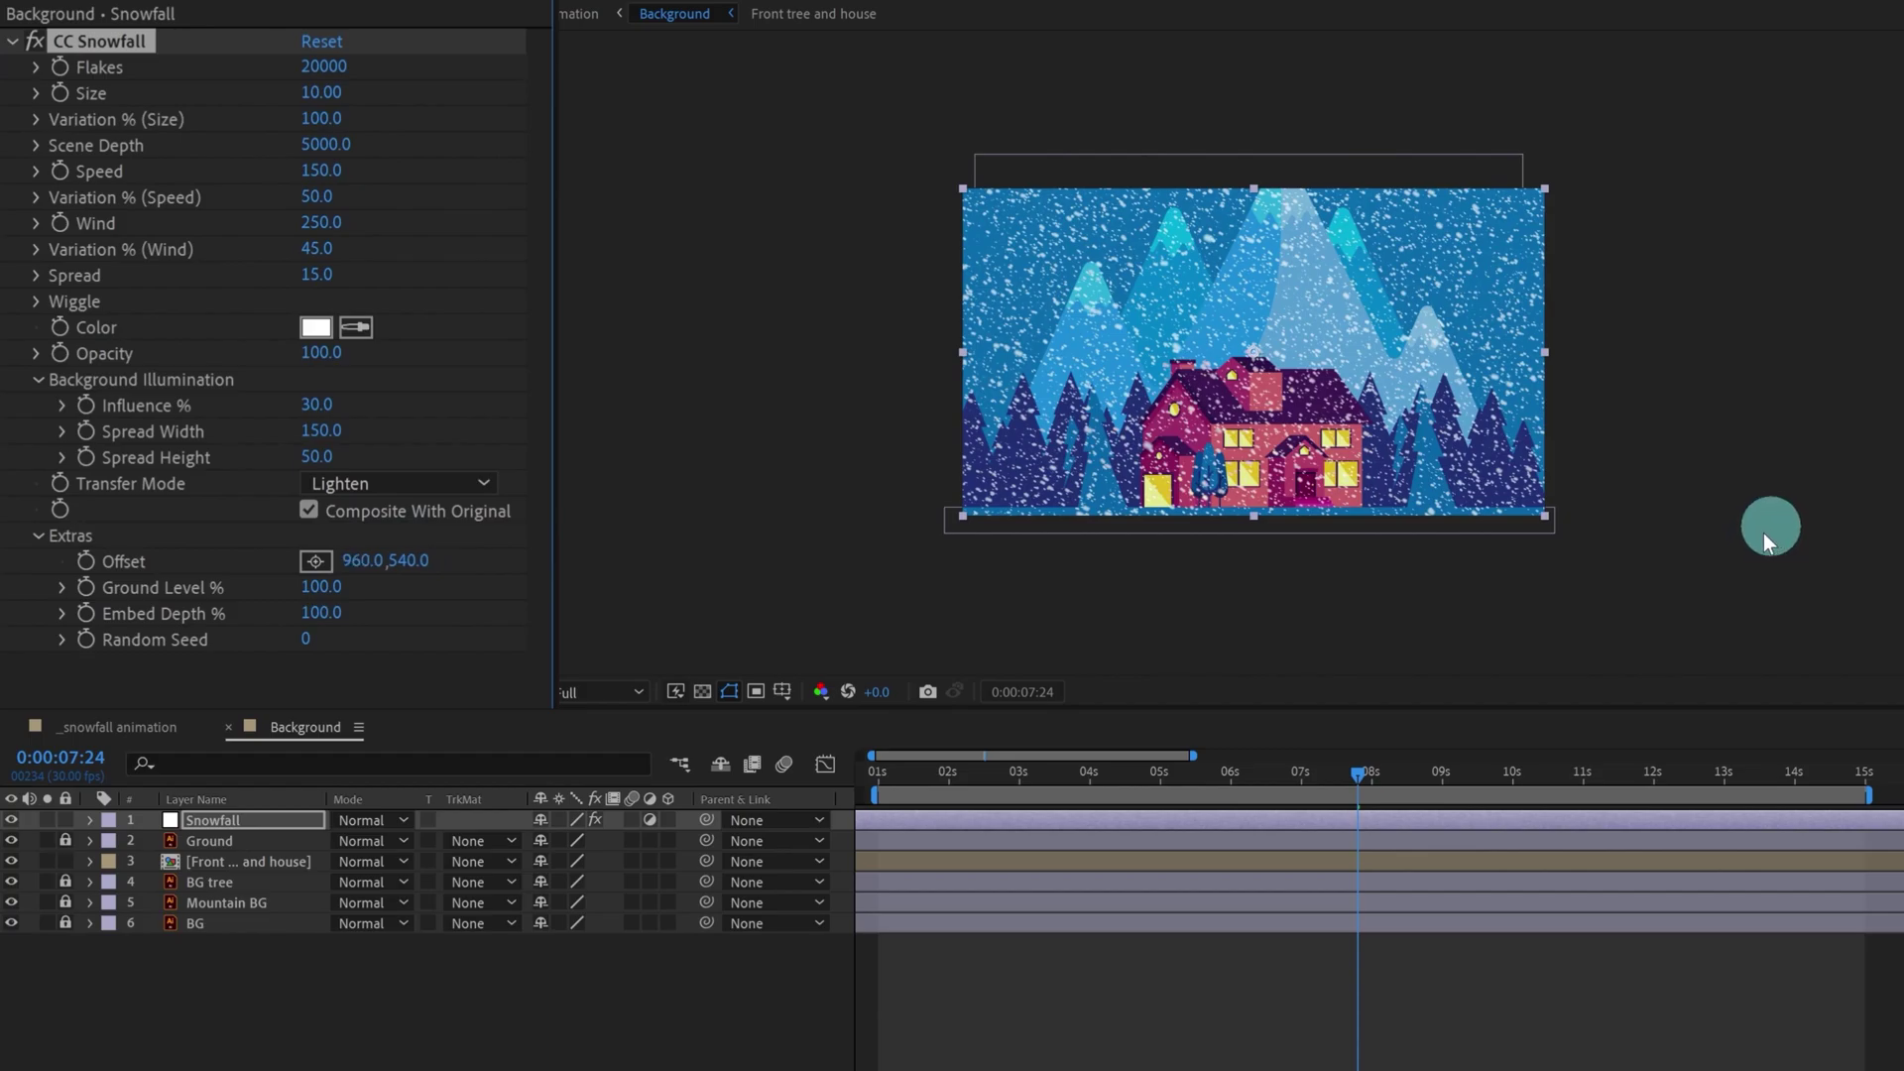
- Try shifting the Offset vertically and changing the Ground Level %, undoing both changes
drag(415, 562, 472, 1002)
key(ctrl+z)
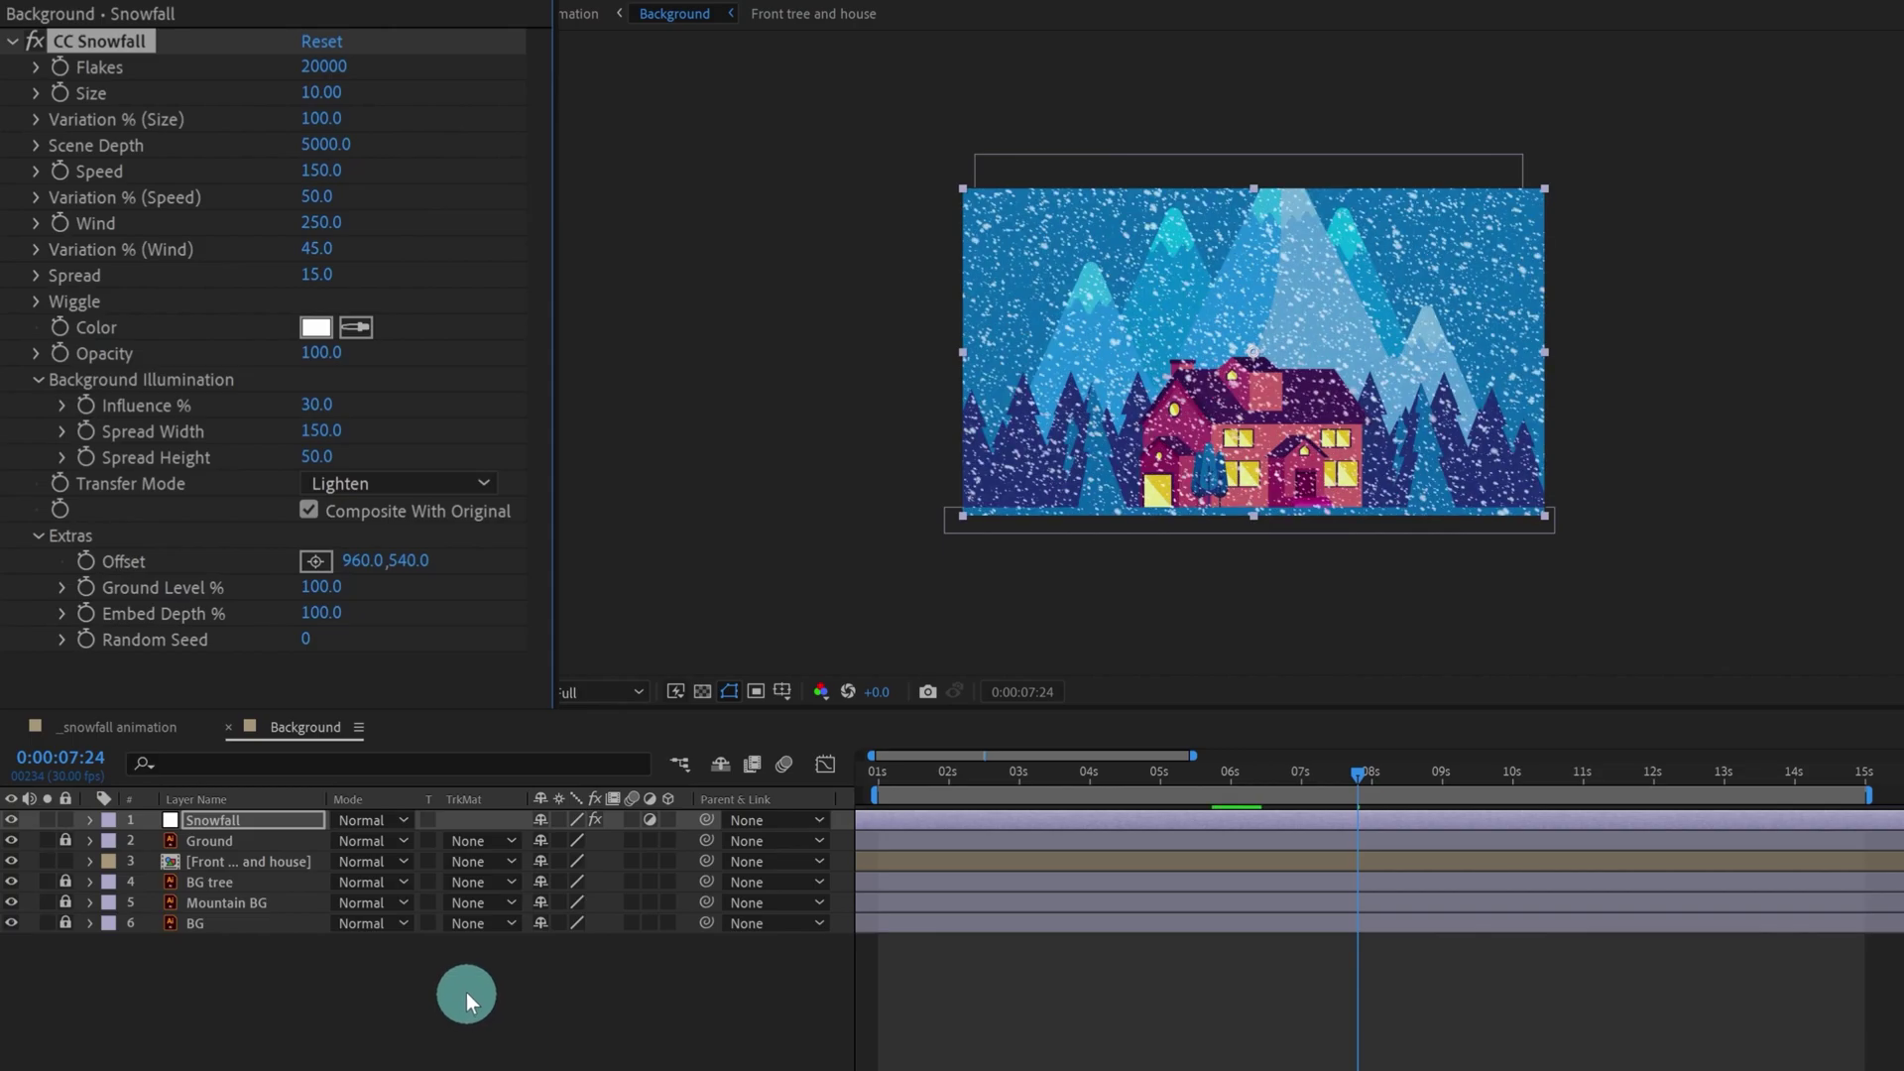
drag(320, 593, 86, 575)
key(ctrl+z)
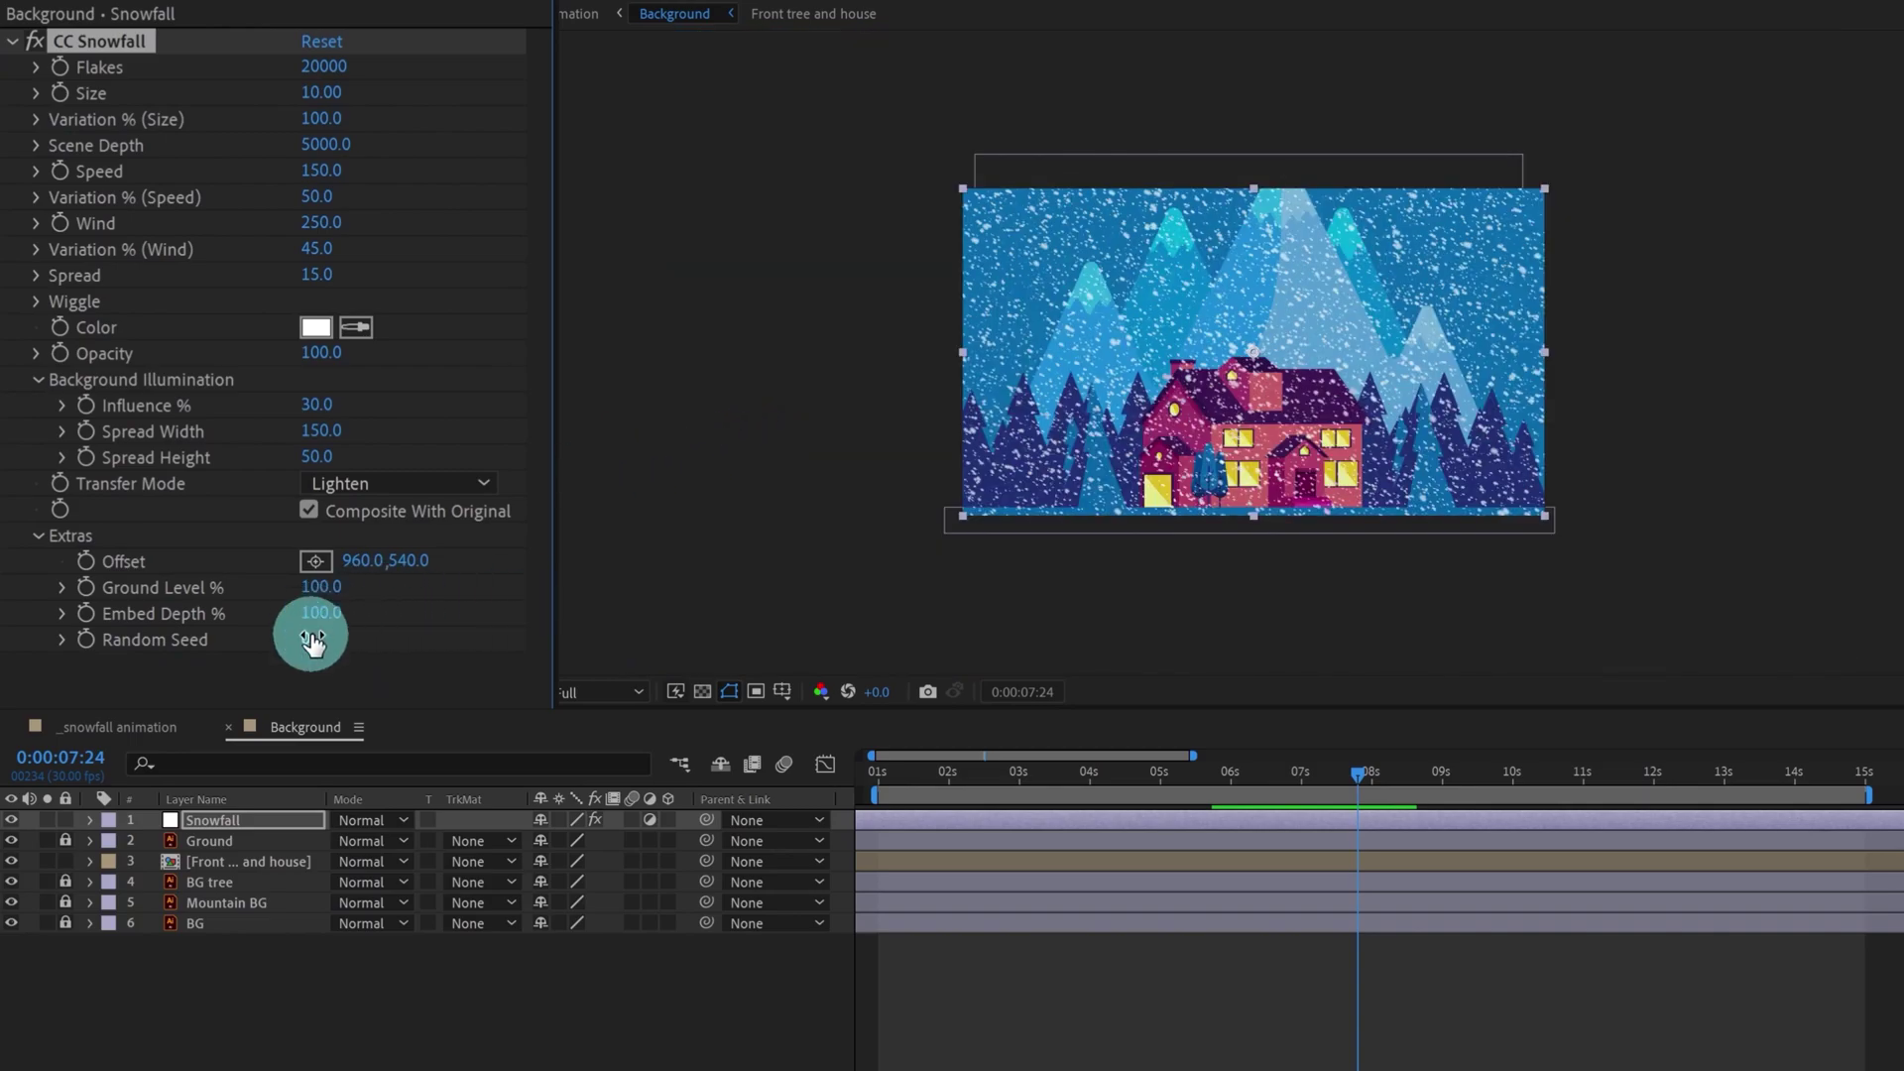
- Set the snowfall's Random Seed to 10 and preview the result
drag(311, 642, 333, 656)
click(315, 637)
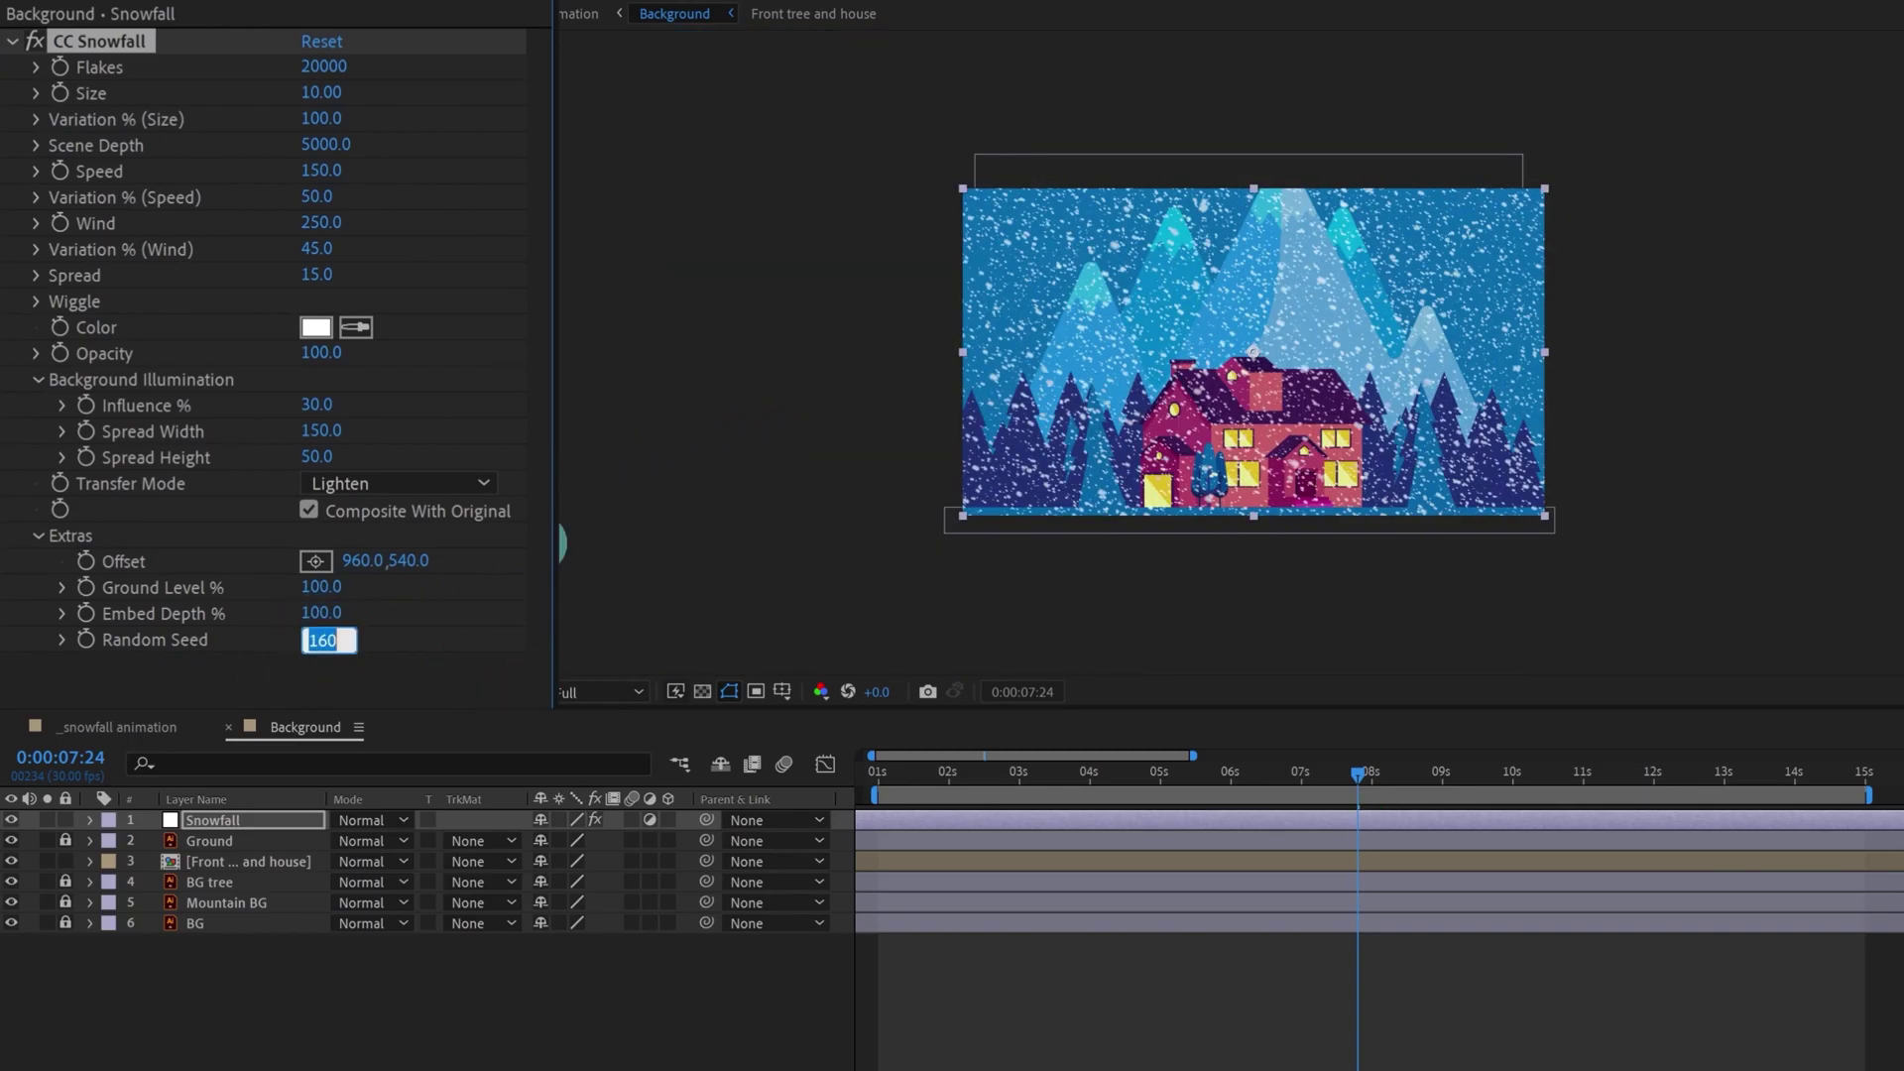
key(Return)
key(space)
key(shift+slash)
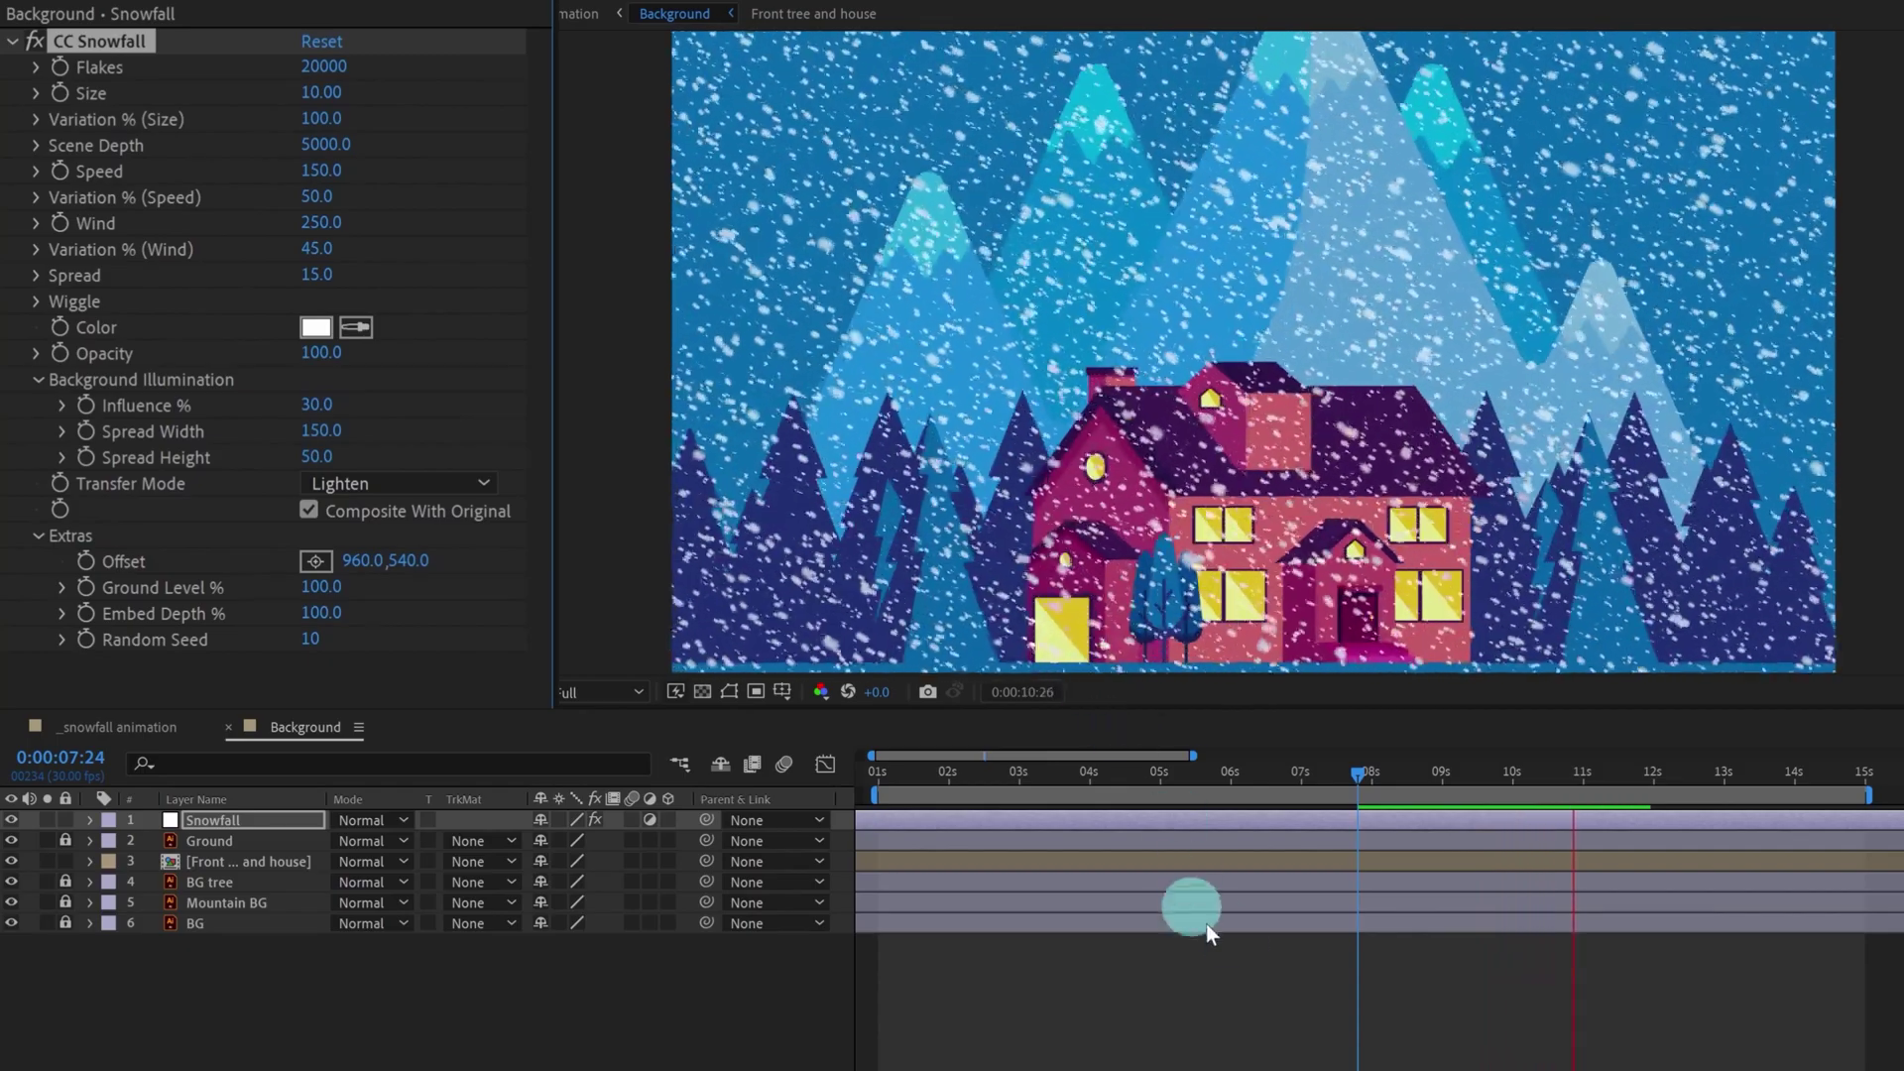
- At 0:00:01:07, set the Snowfall layer's Flakes to 2000 and Size to 15
click(895, 777)
key(comma)
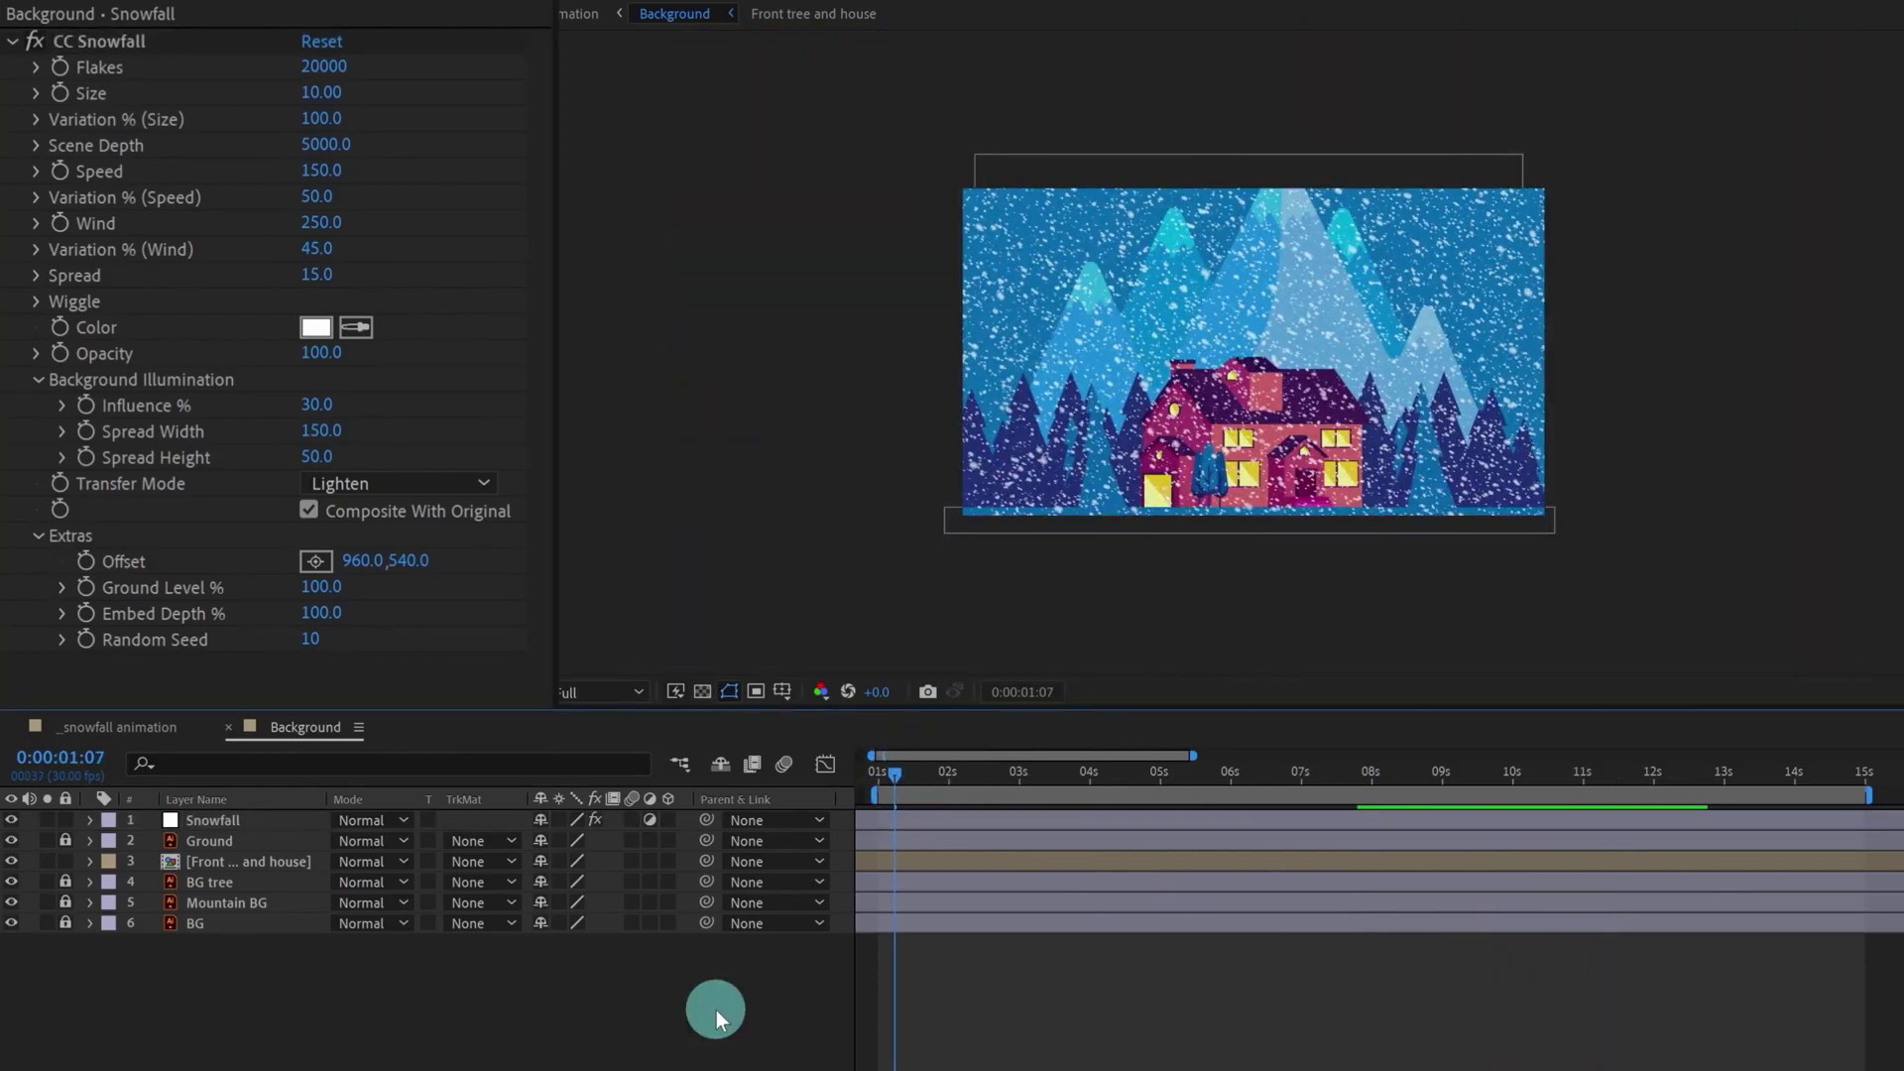
click(222, 819)
click(318, 67)
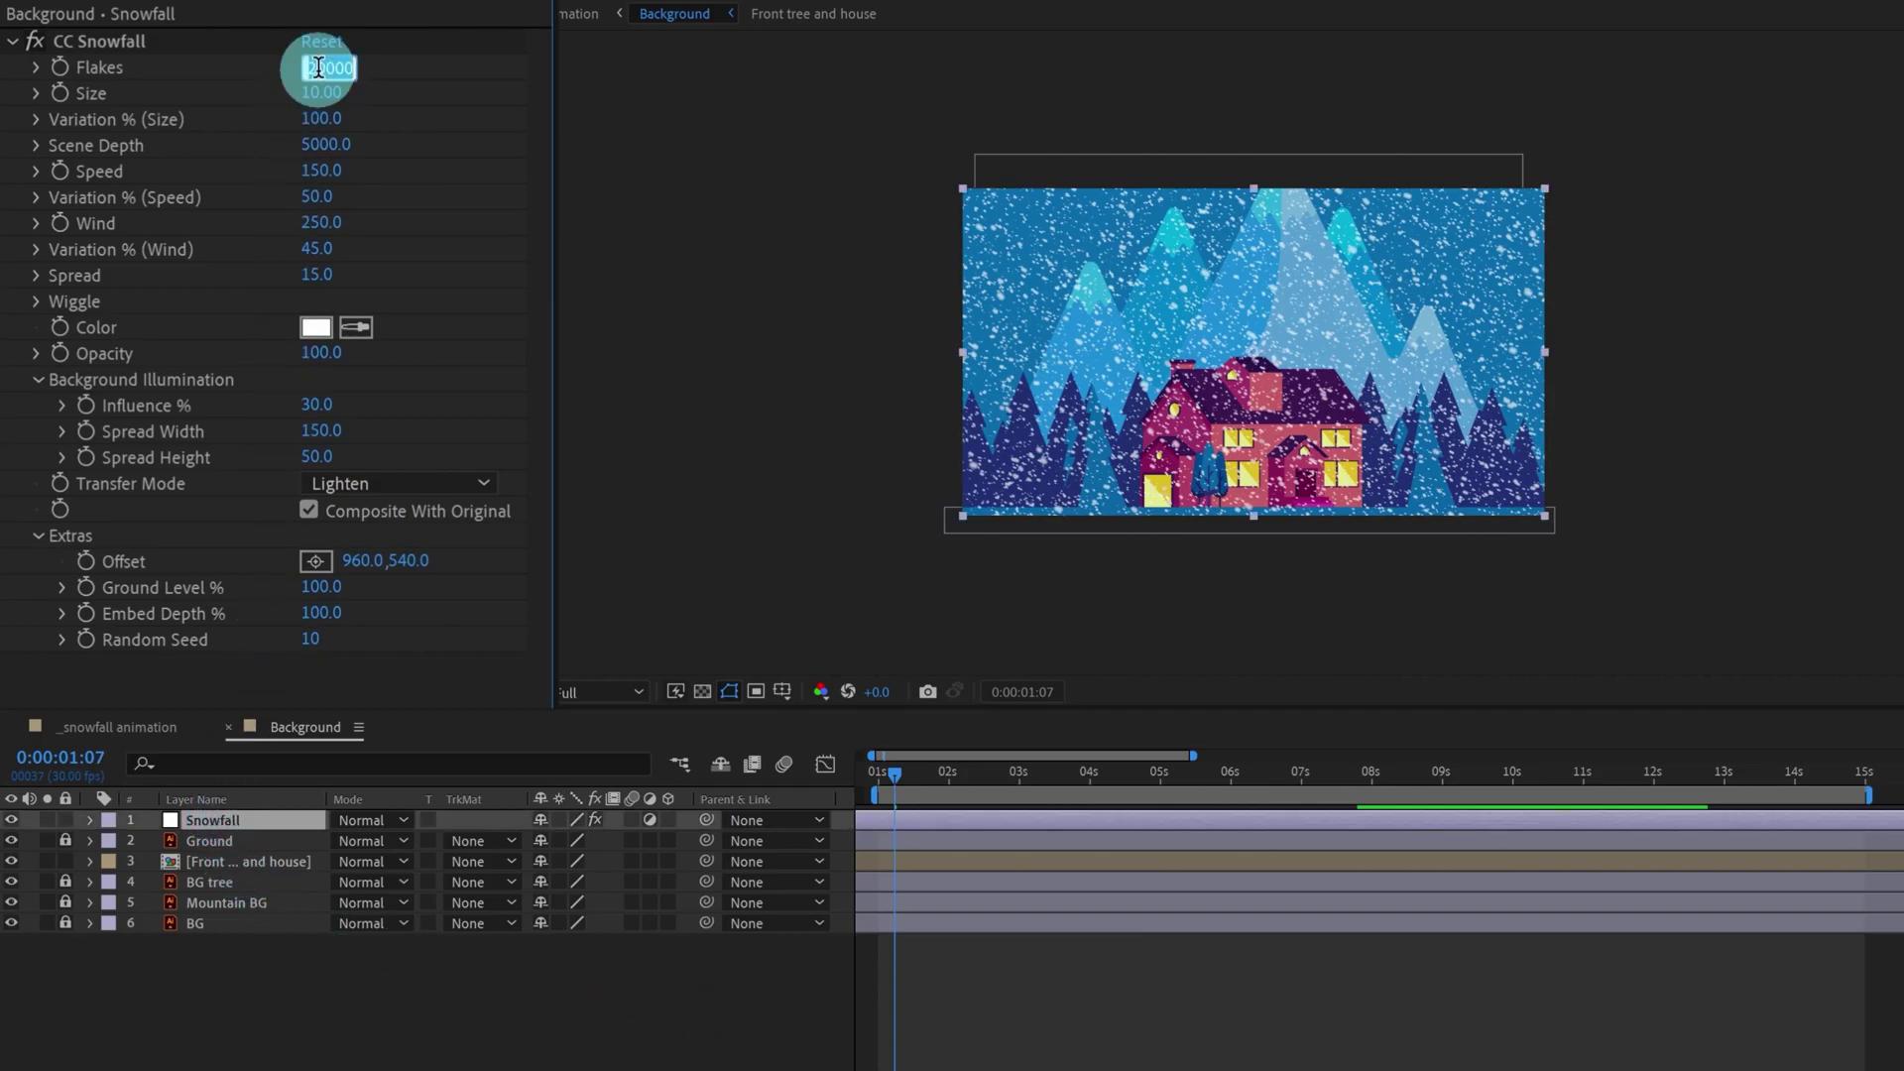
text(20)
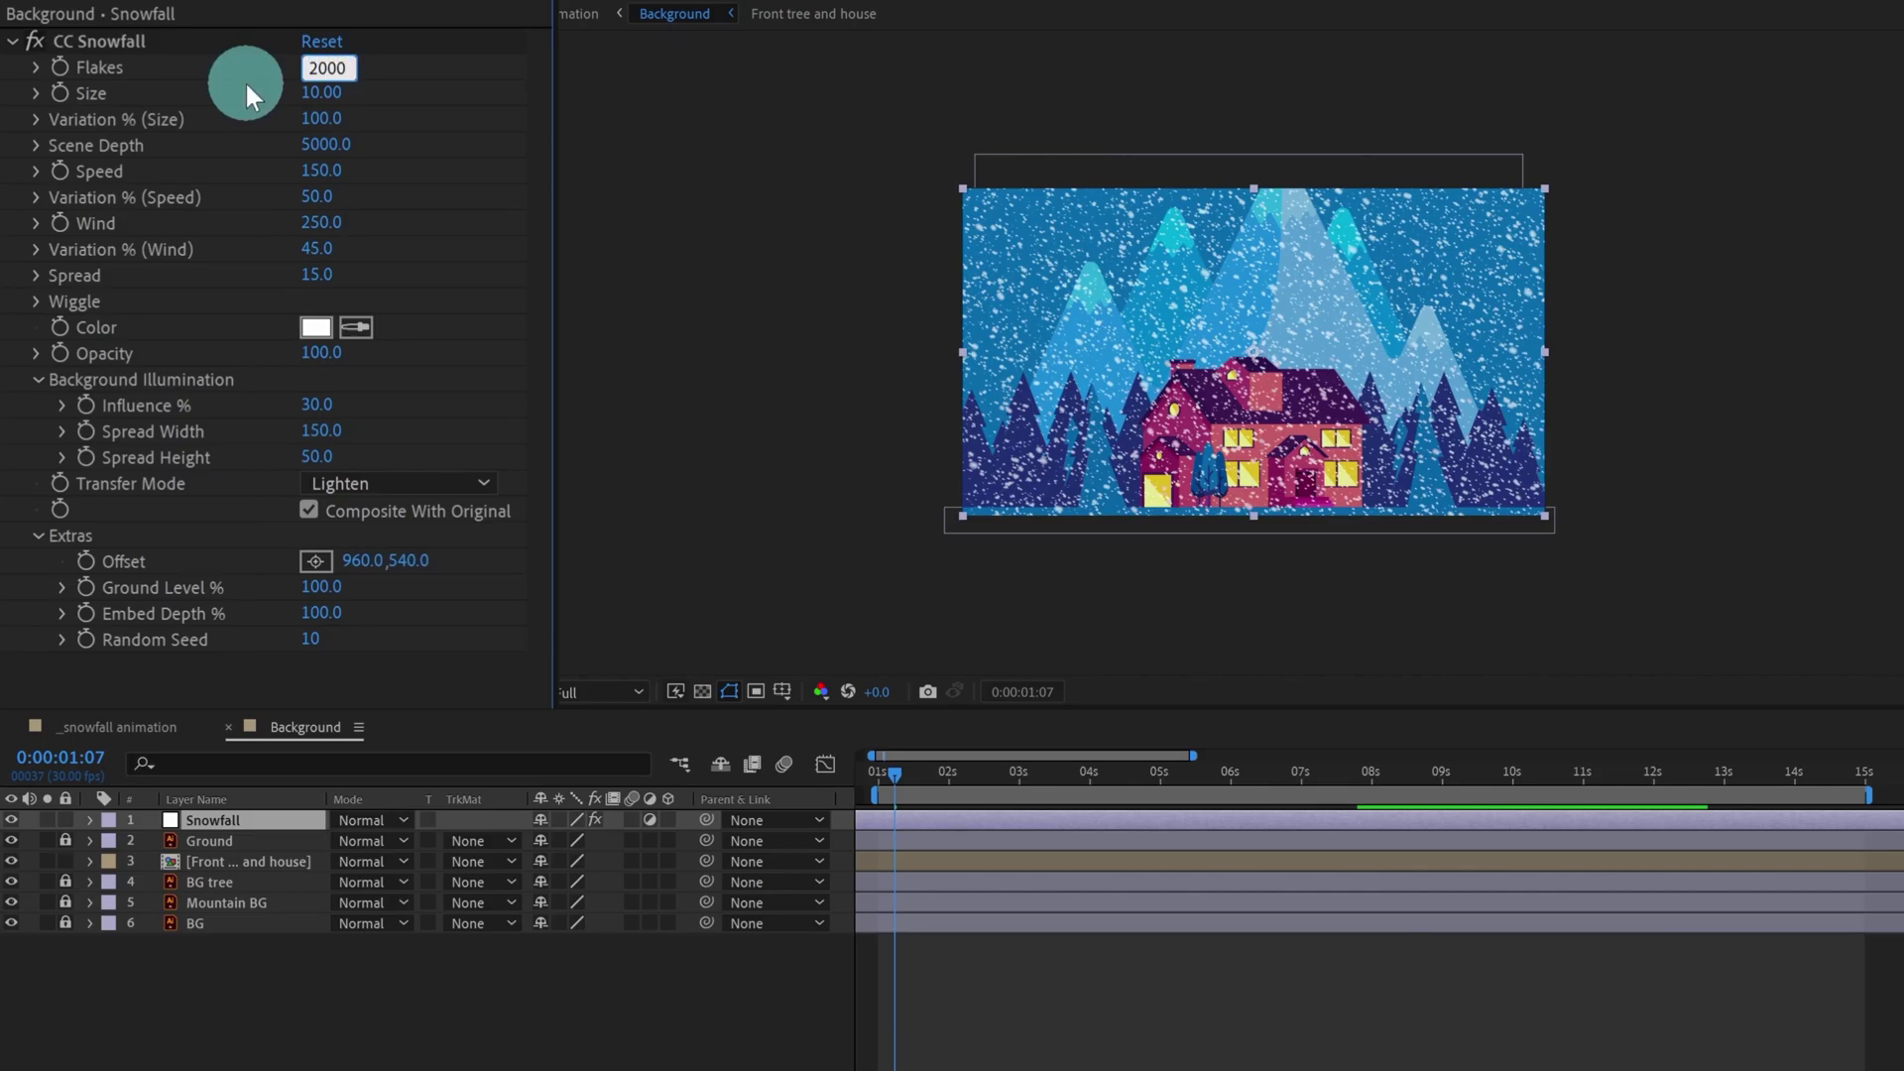
key(Return)
click(319, 92)
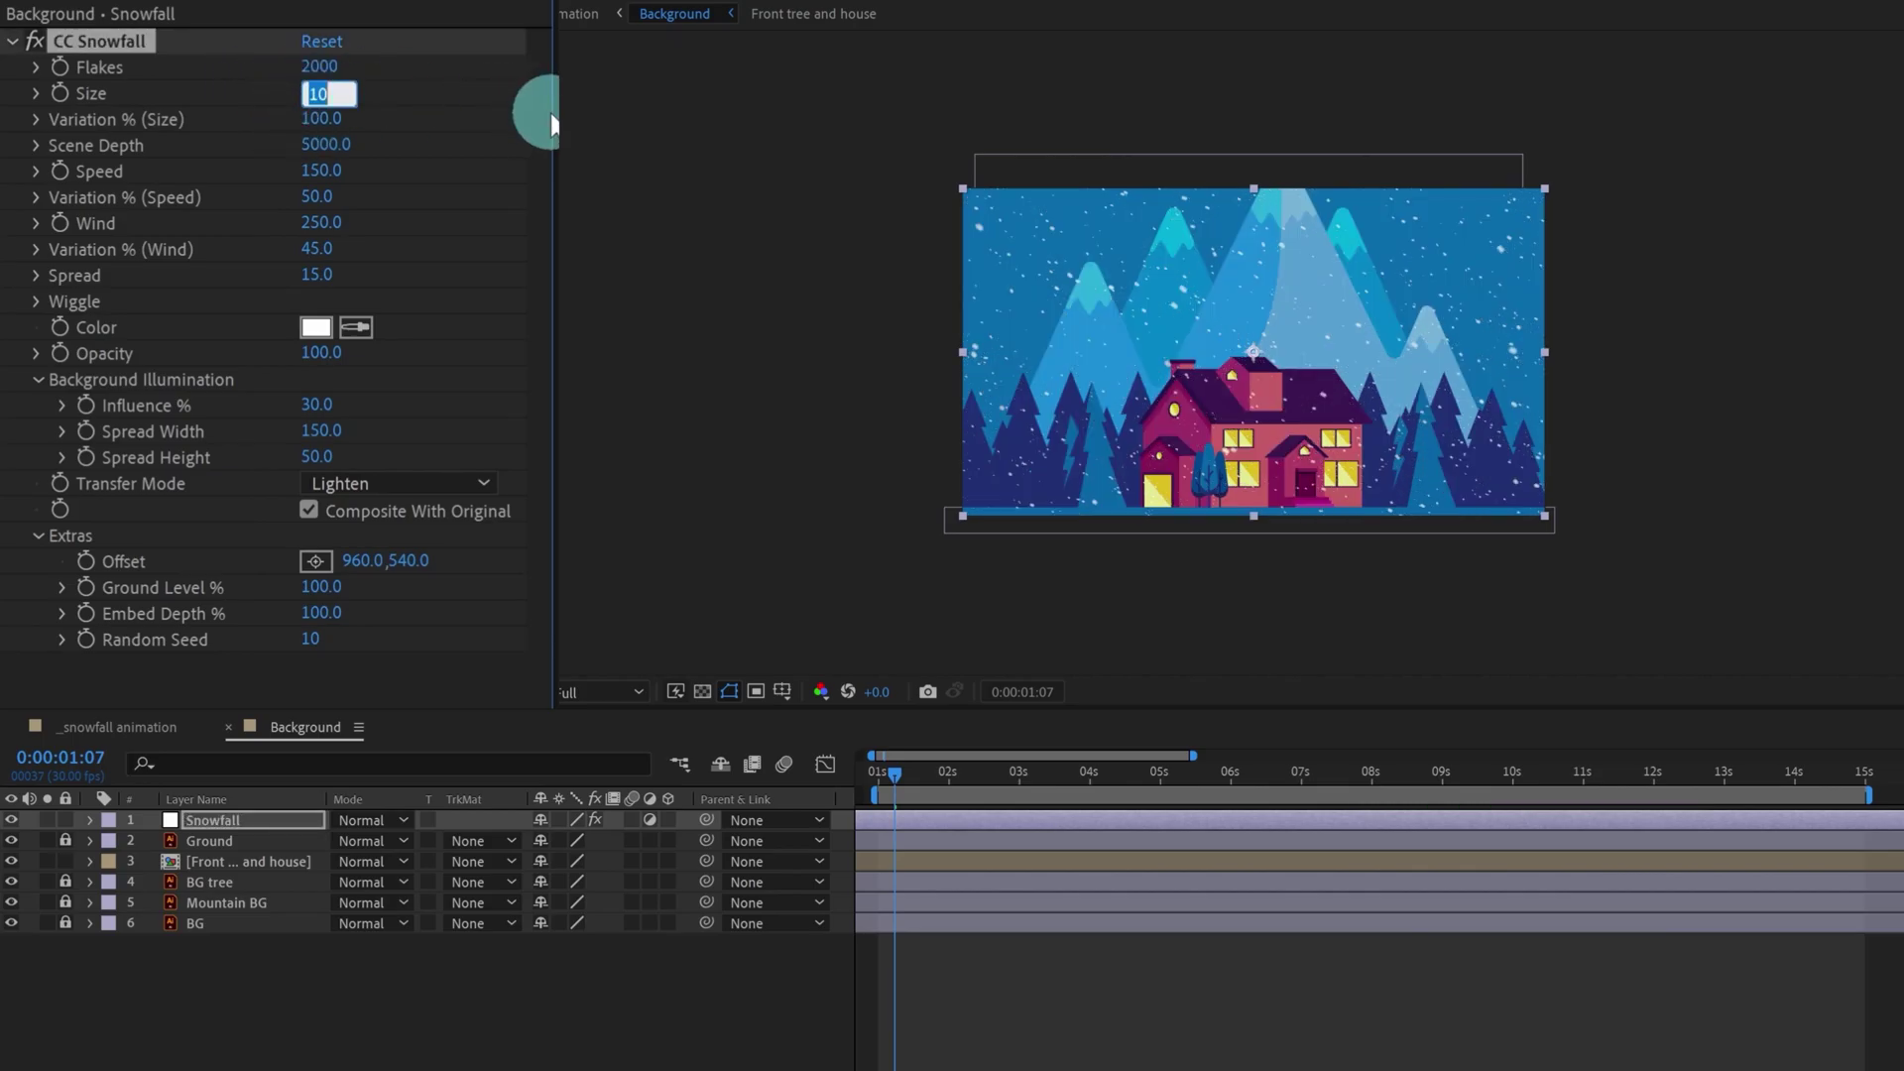
key(Return)
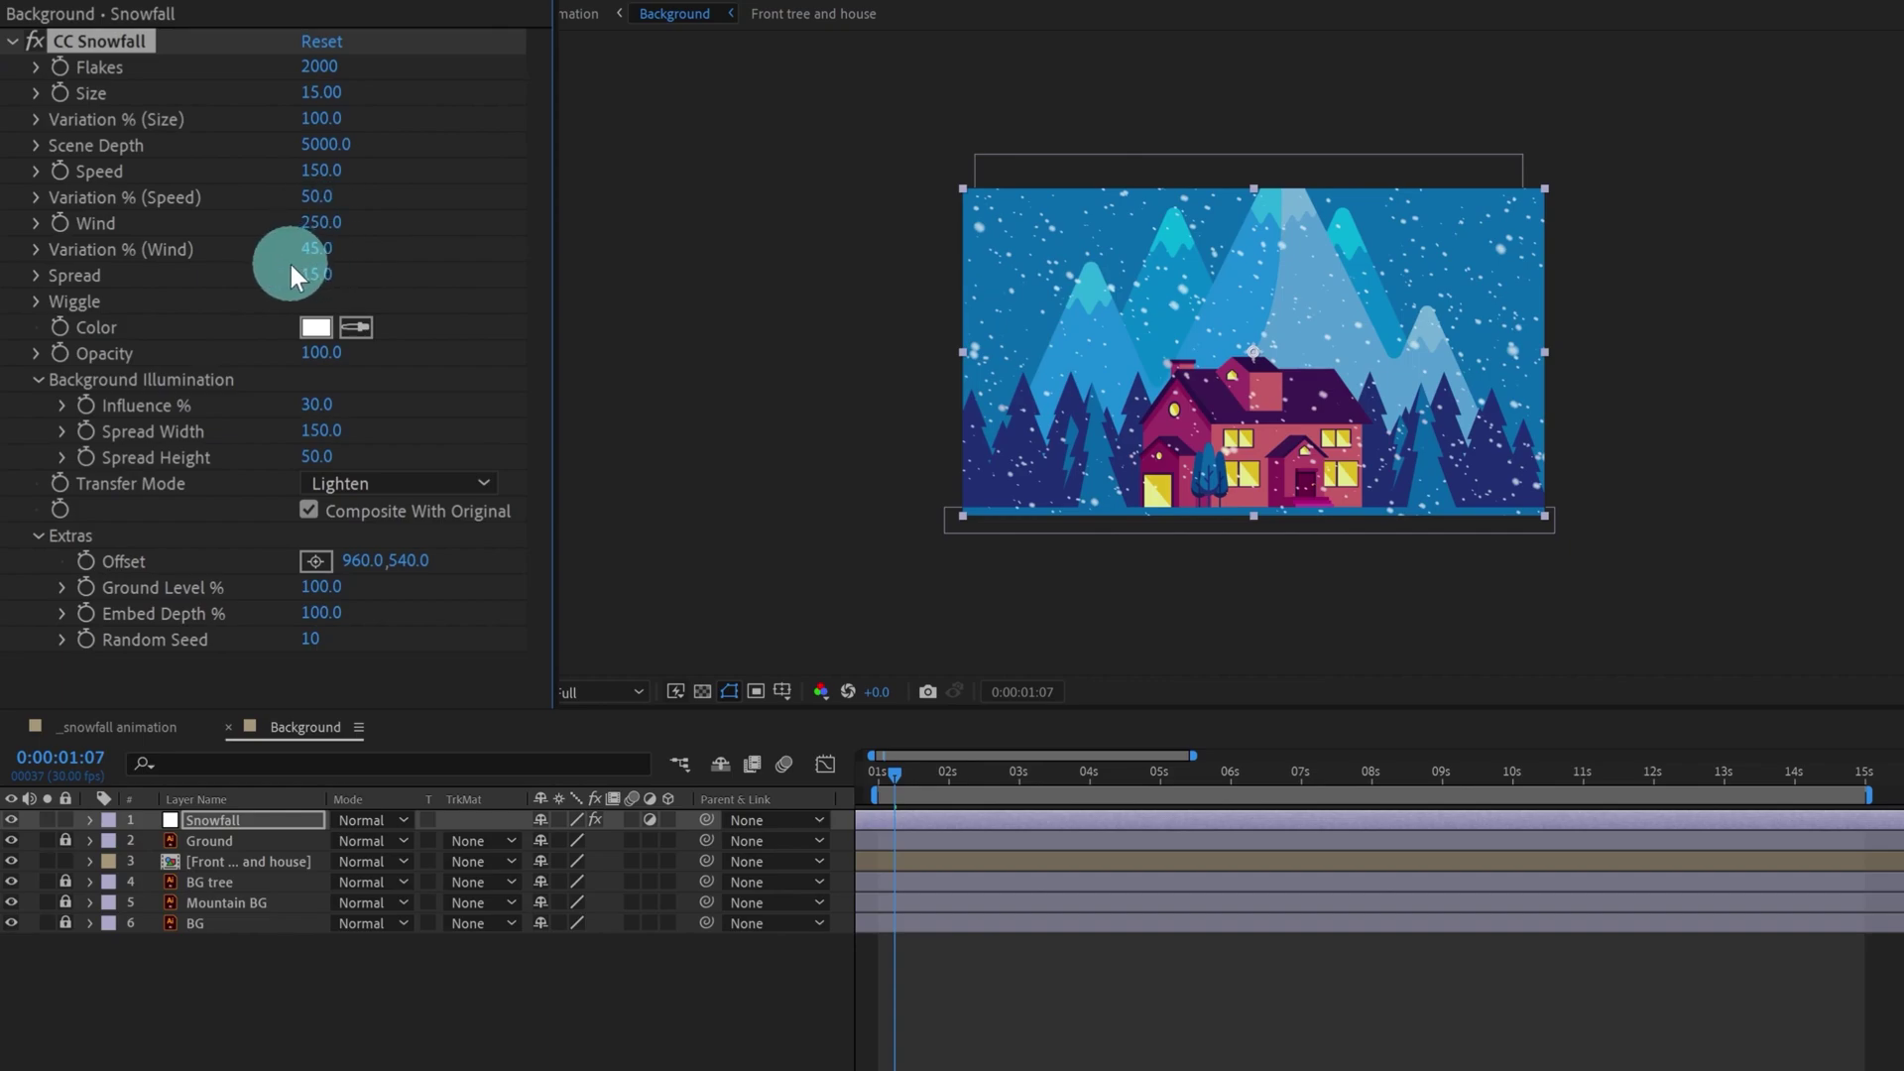
- Add the expression wiggle(4,50) to the snowfall's Wind property and preview the result
alt+click(61, 223)
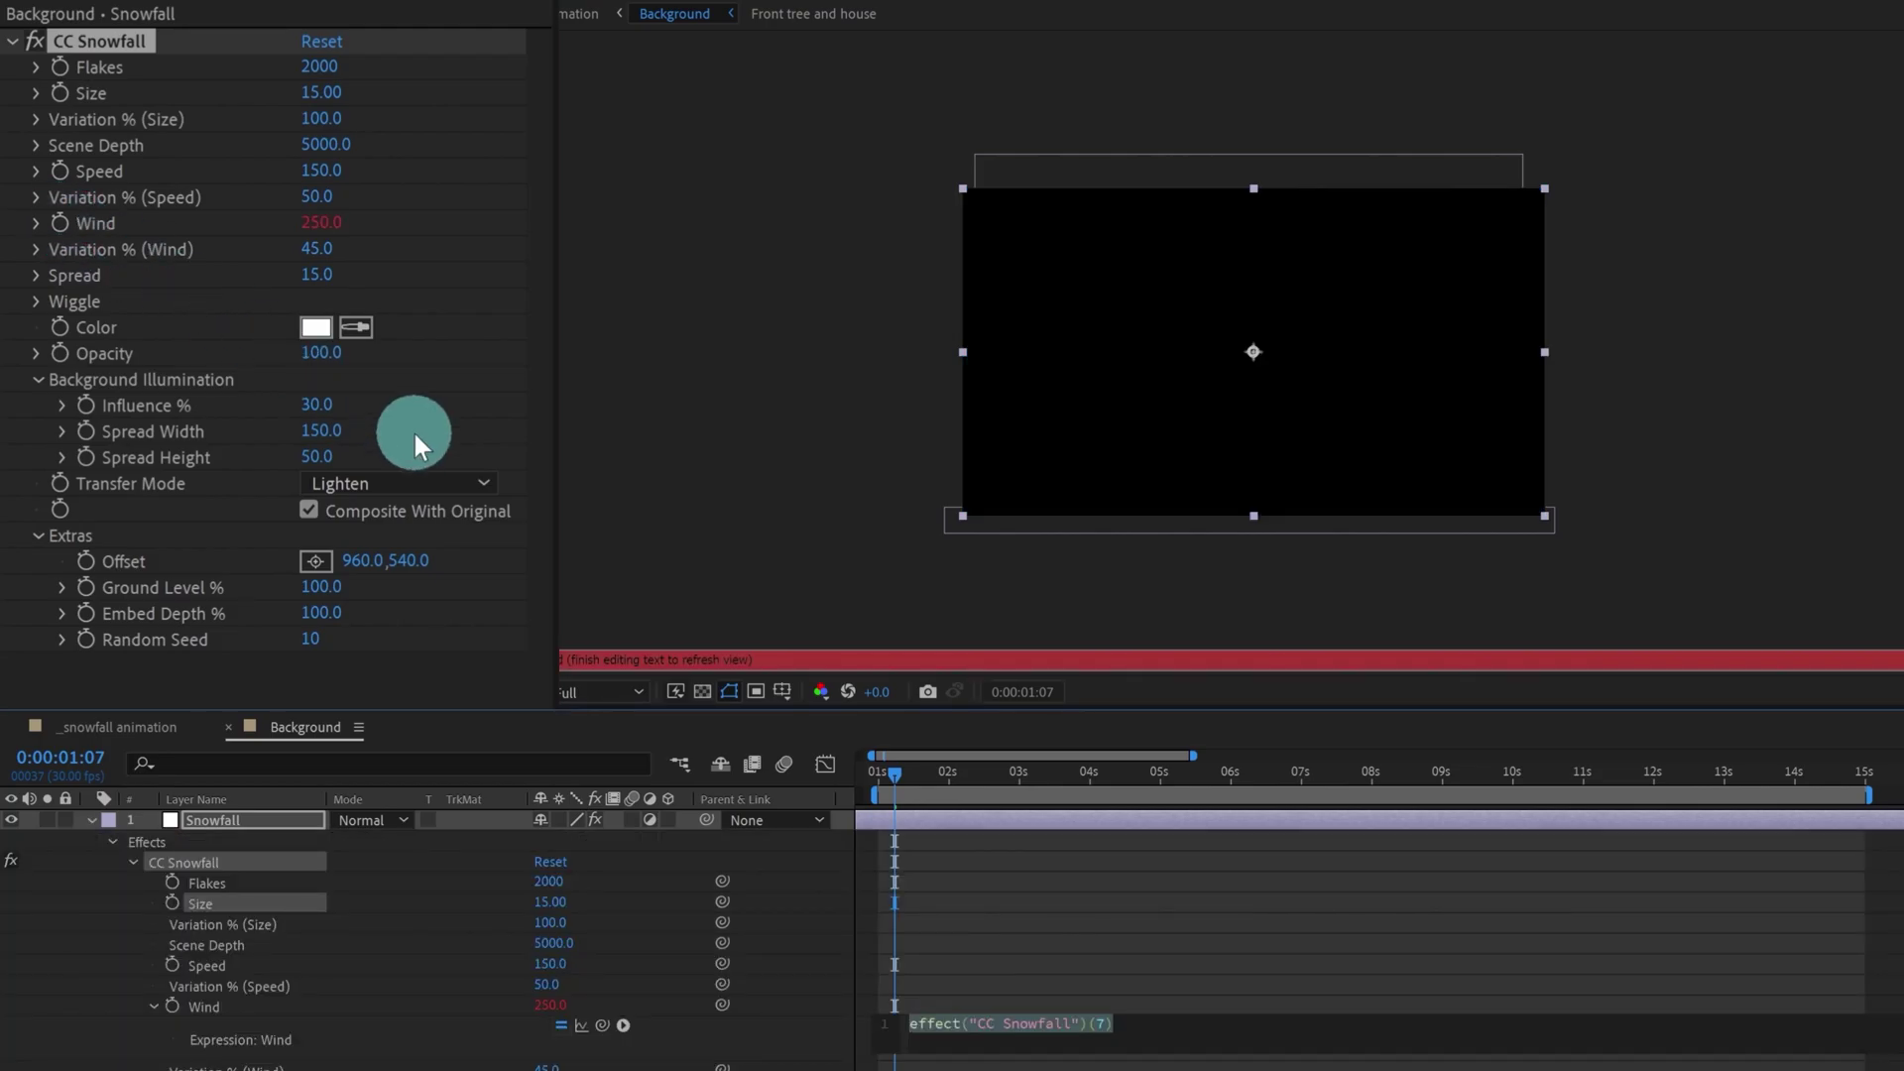
text(wiggl)
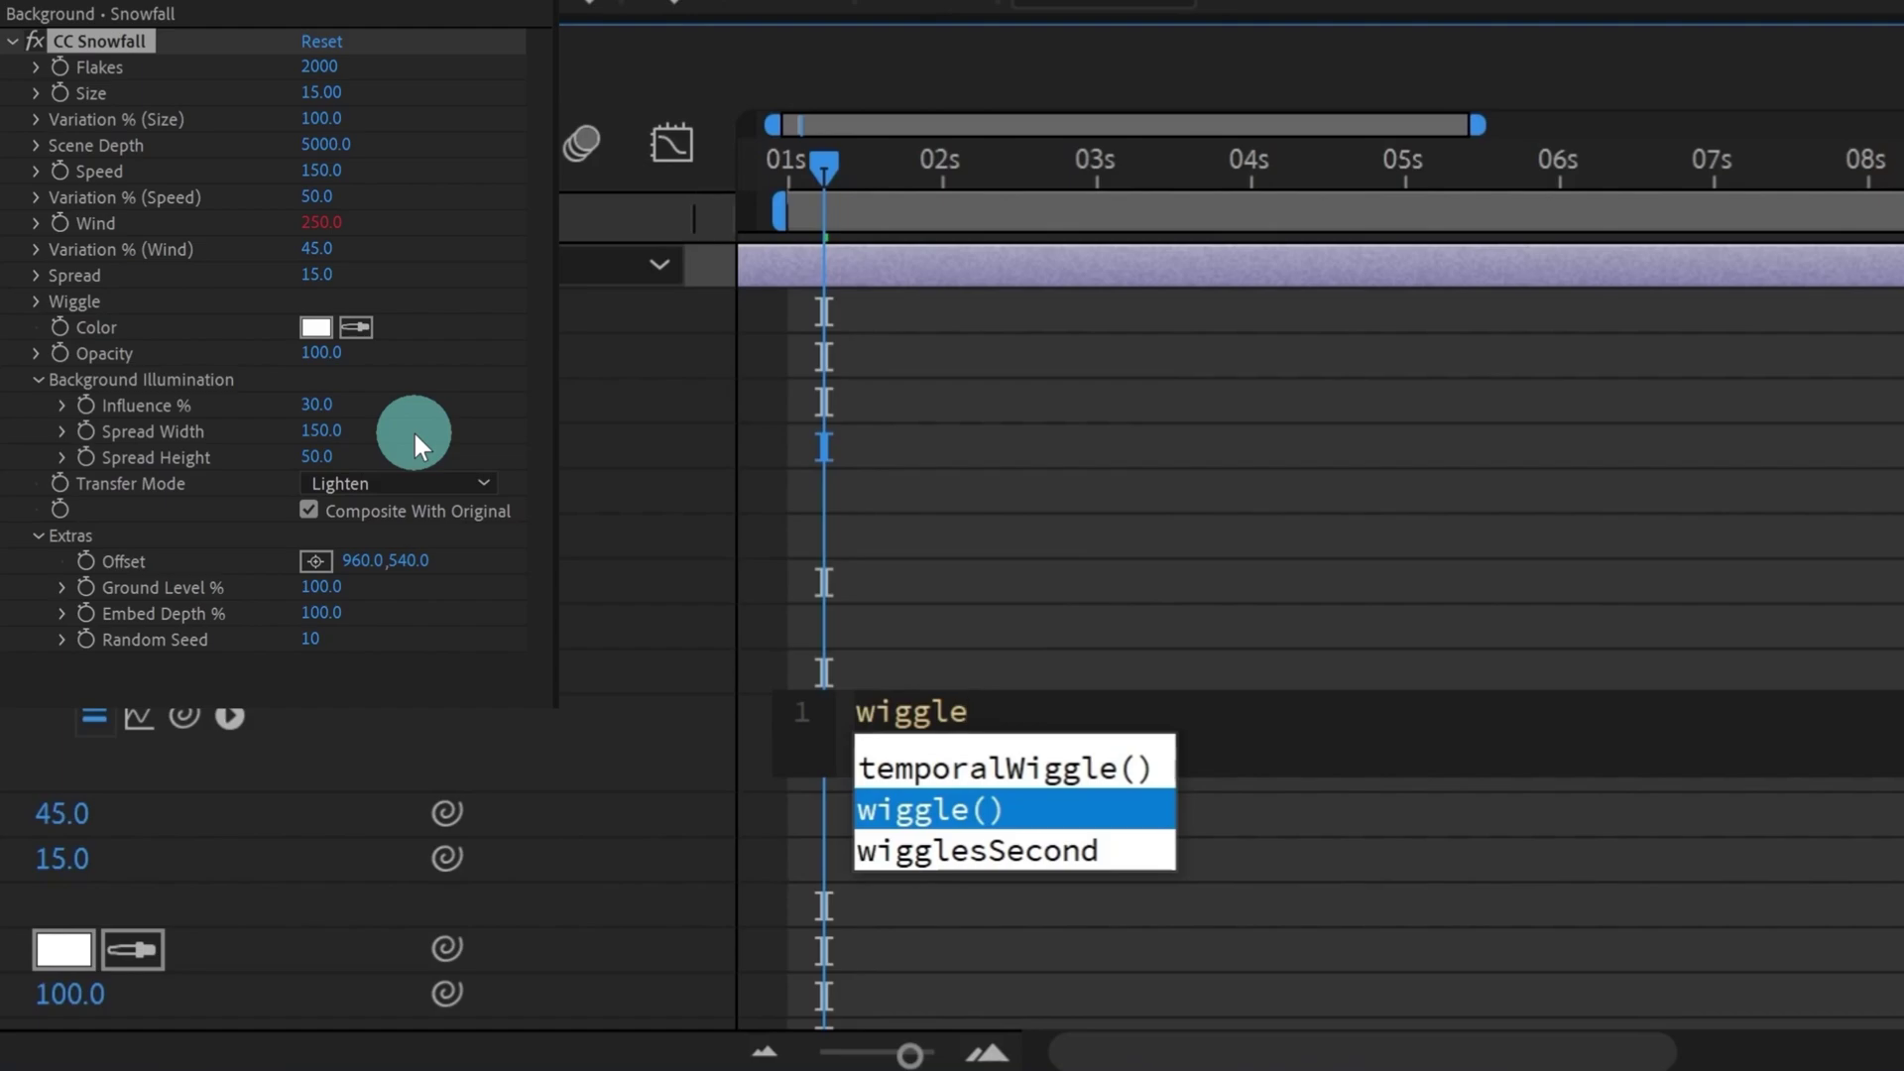
text(e)
key(Return)
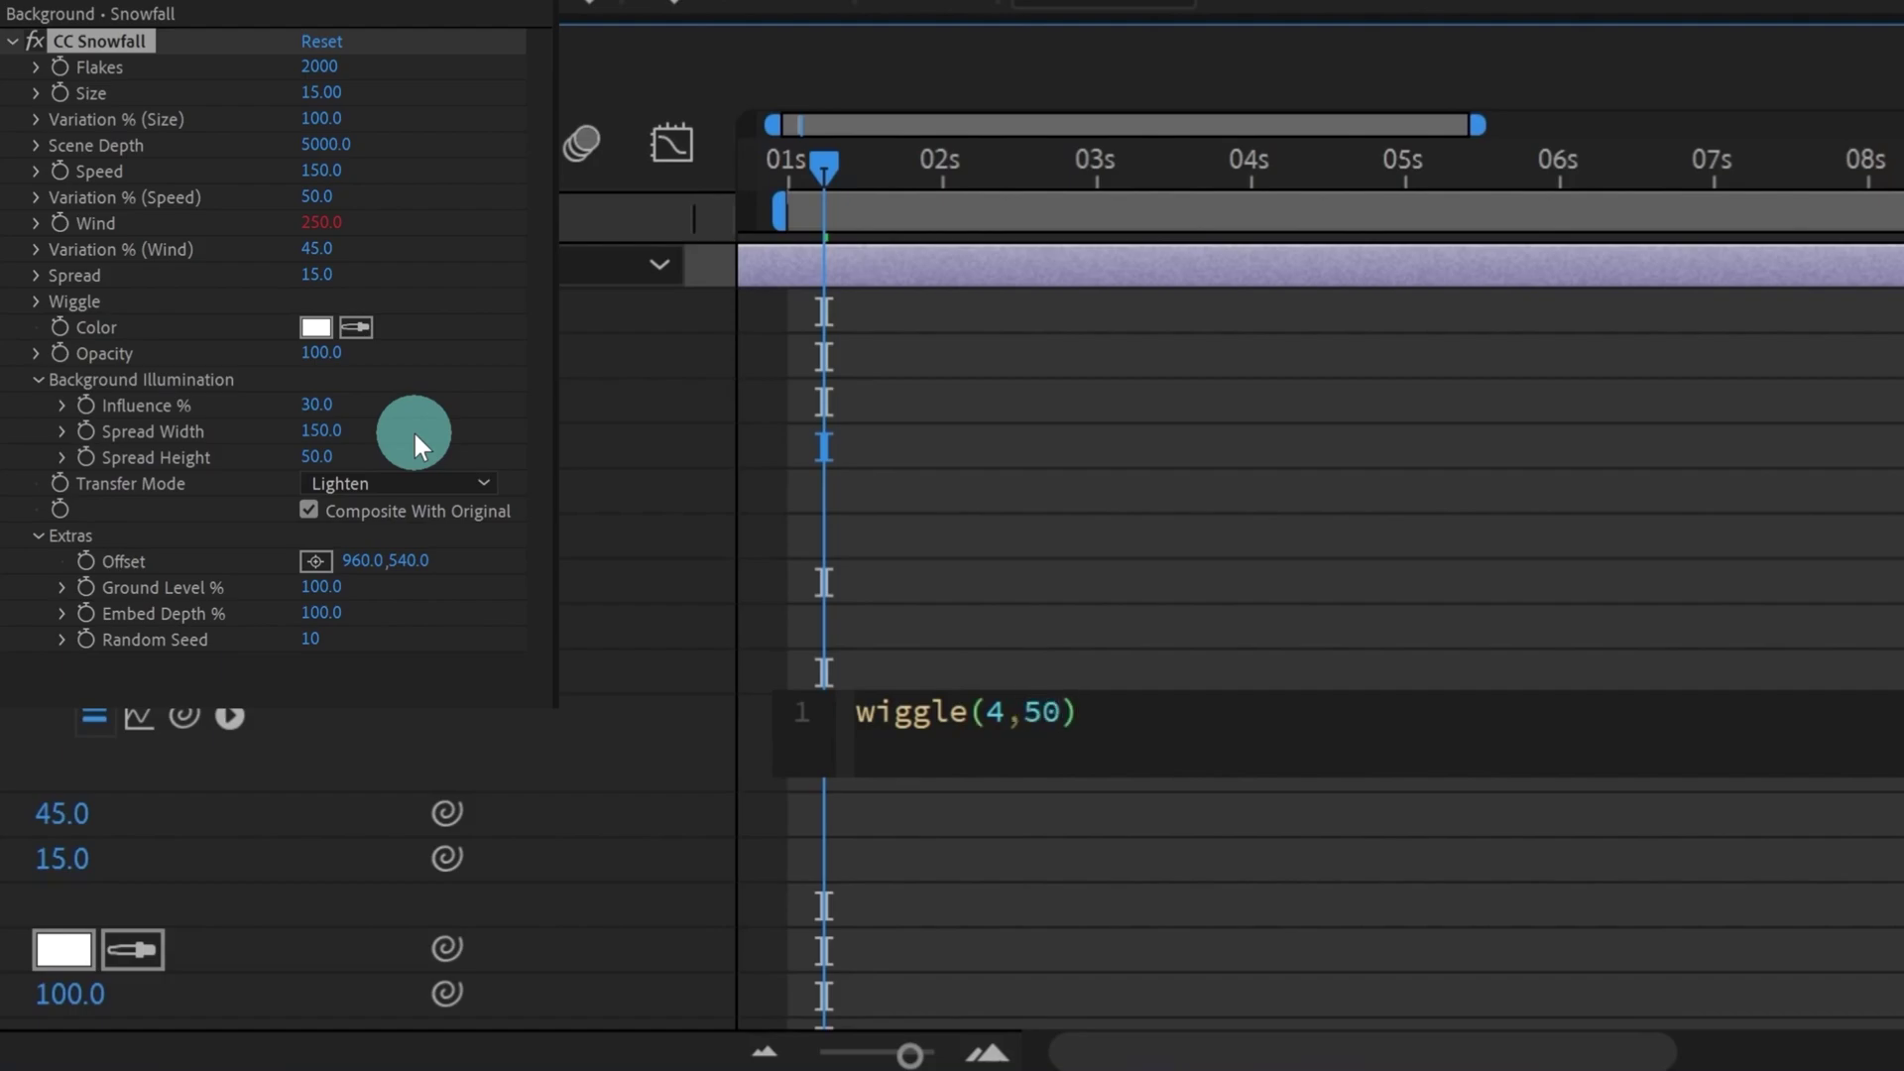
click(1203, 492)
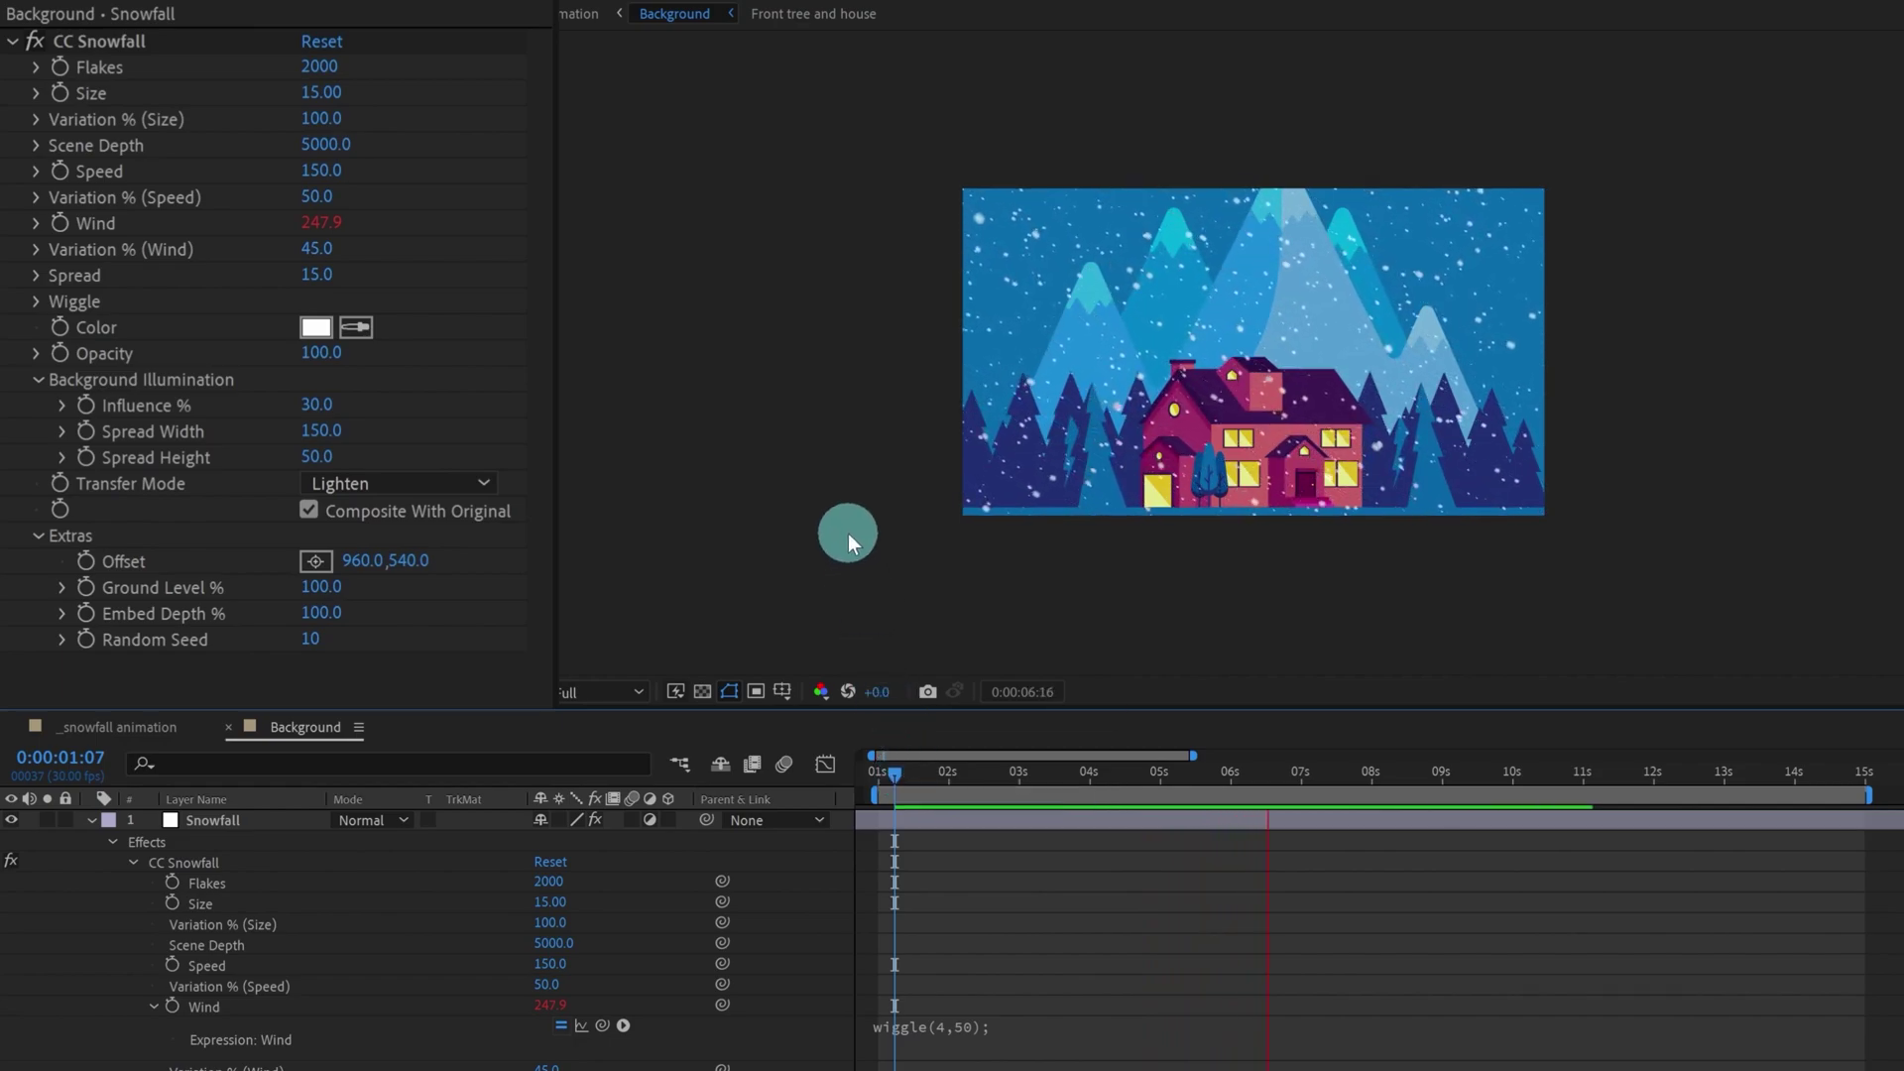
- At 0:00:01:26, duplicate the Snowfall layer and place the copy directly below the Front tree and house layer
drag(896, 821, 939, 800)
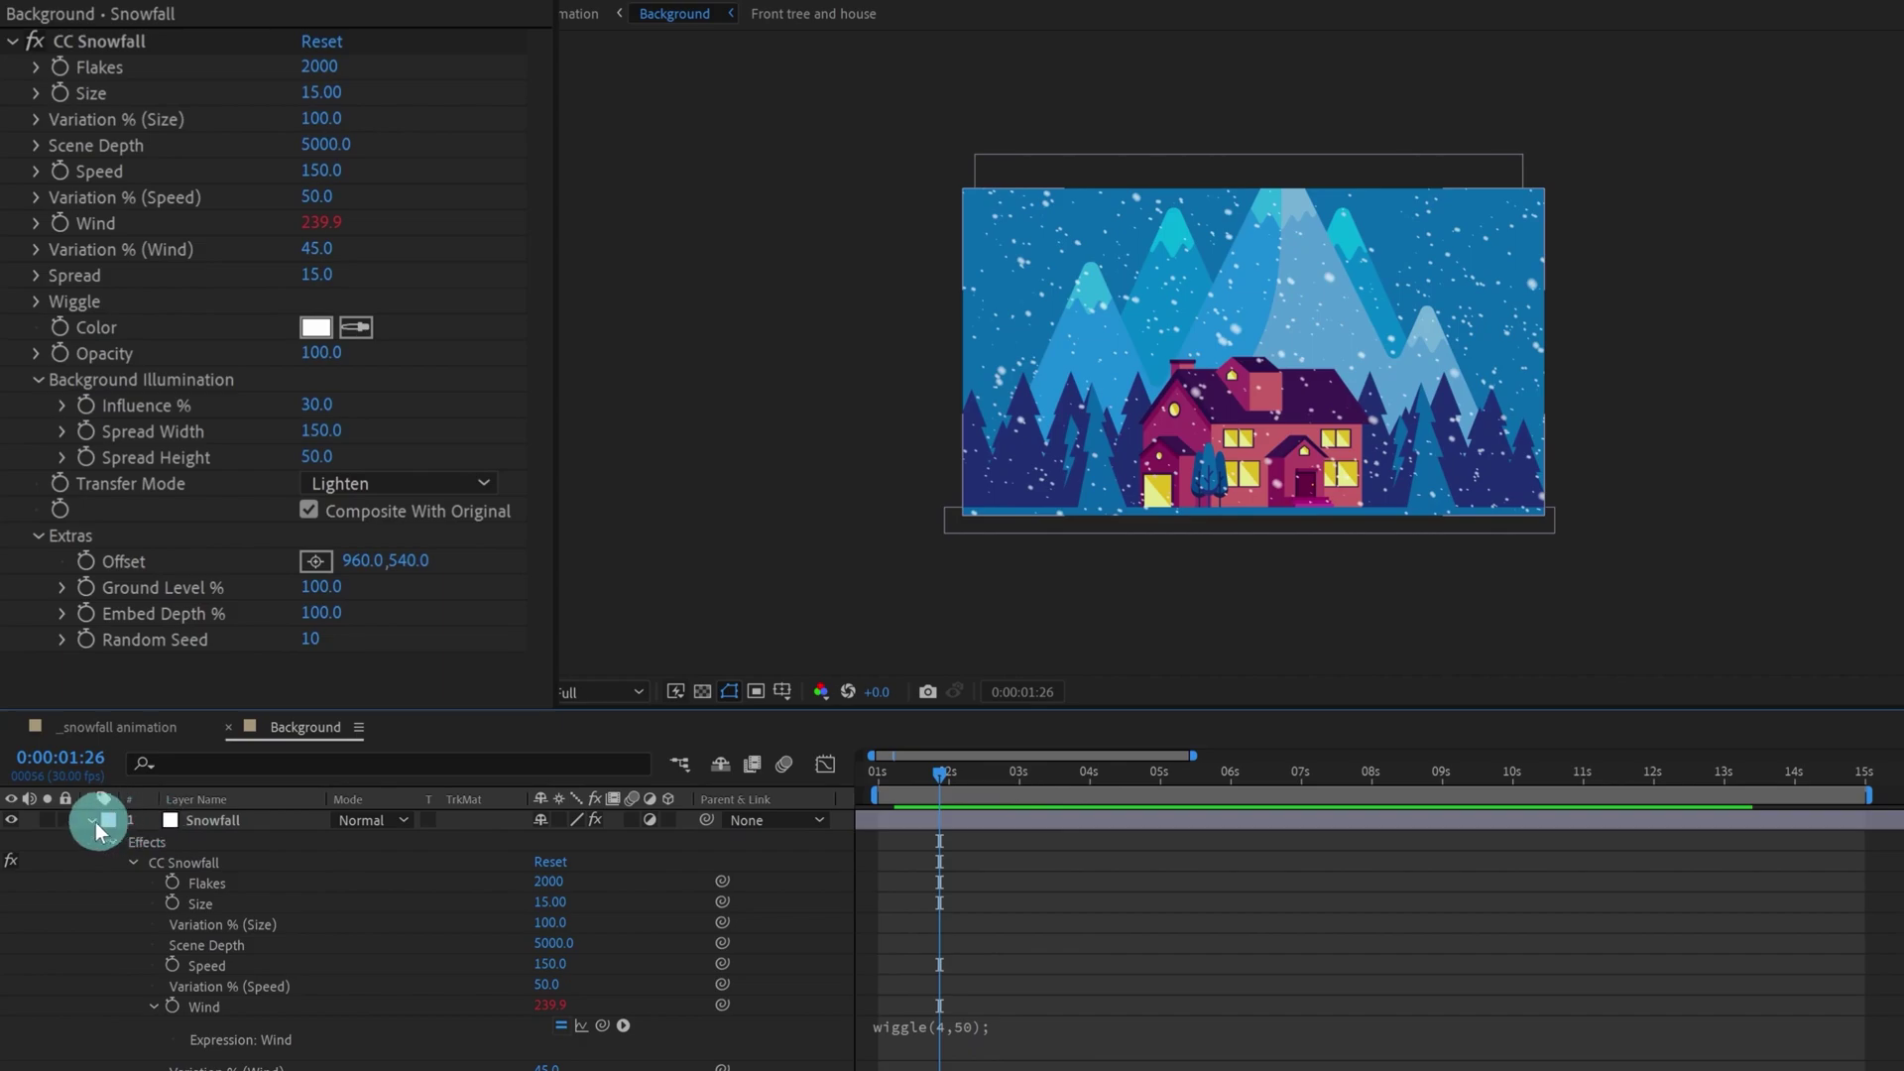
click(89, 821)
click(208, 815)
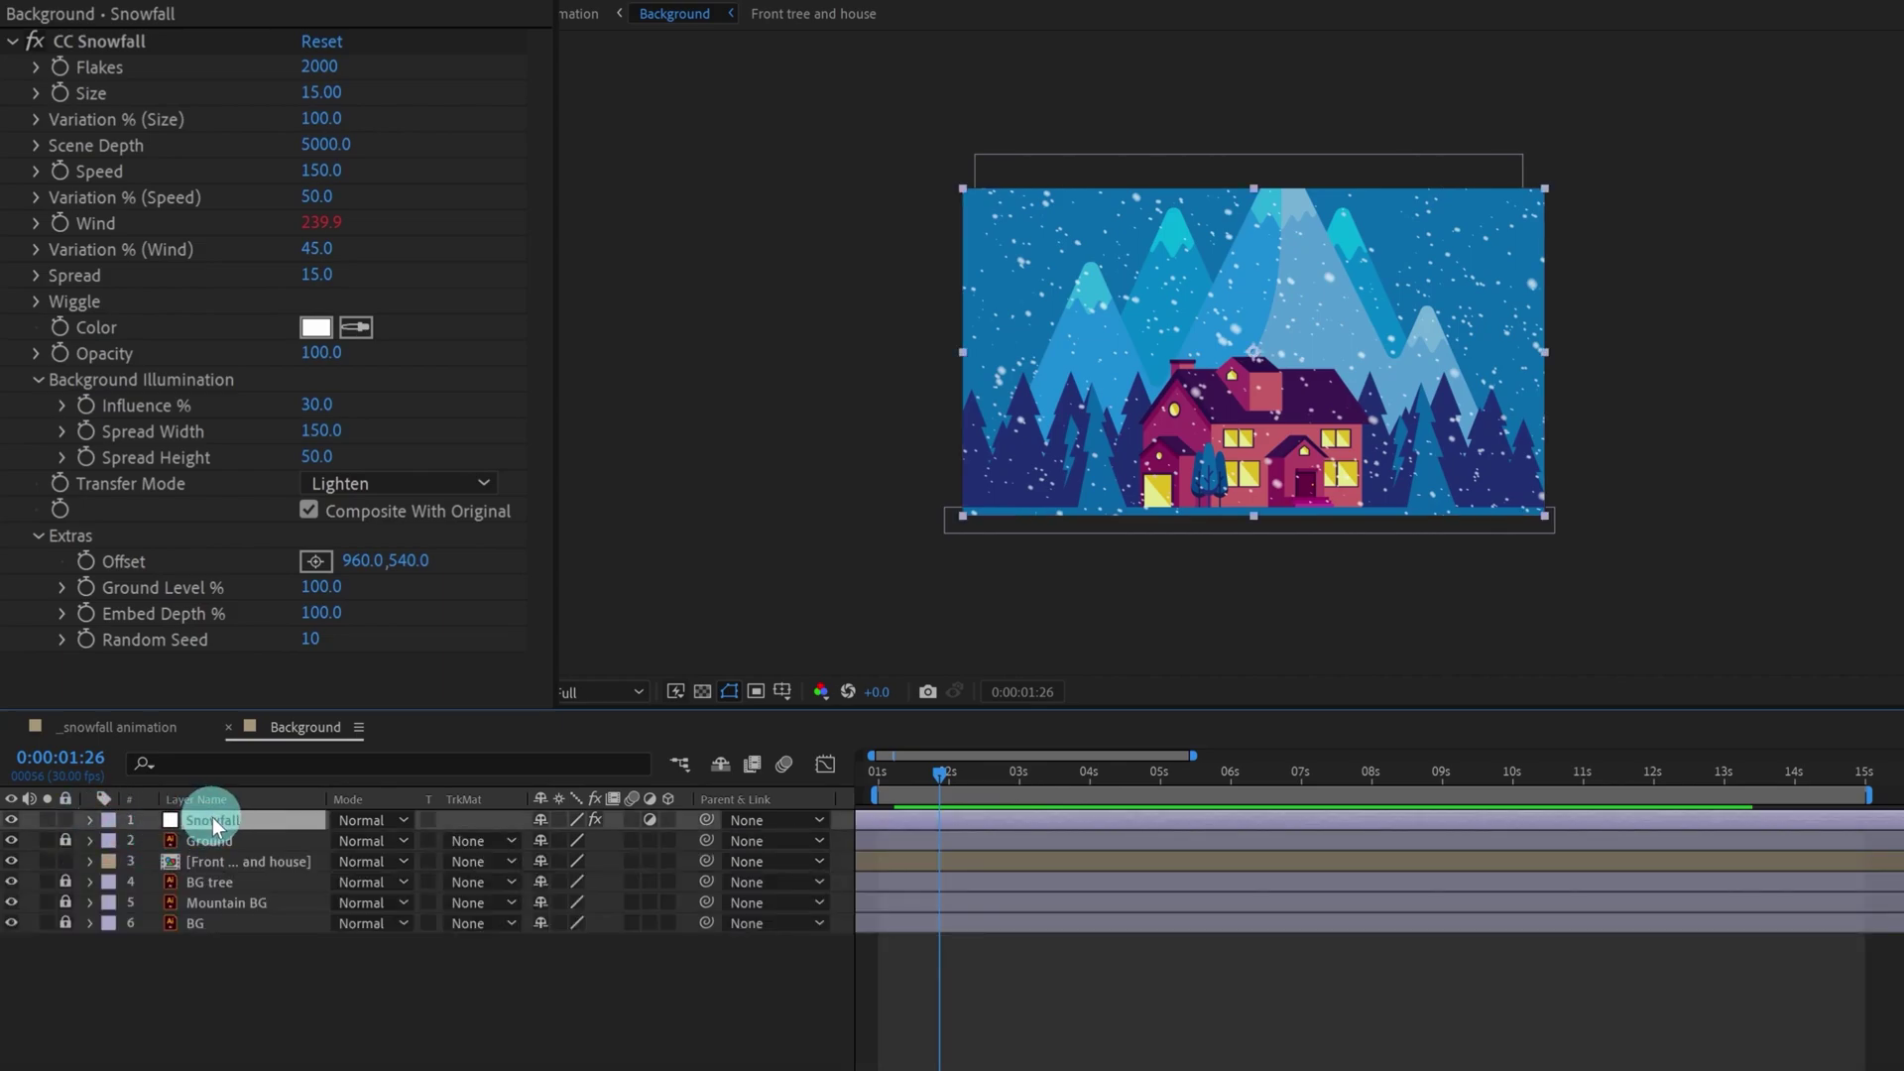
key(ctrl+d)
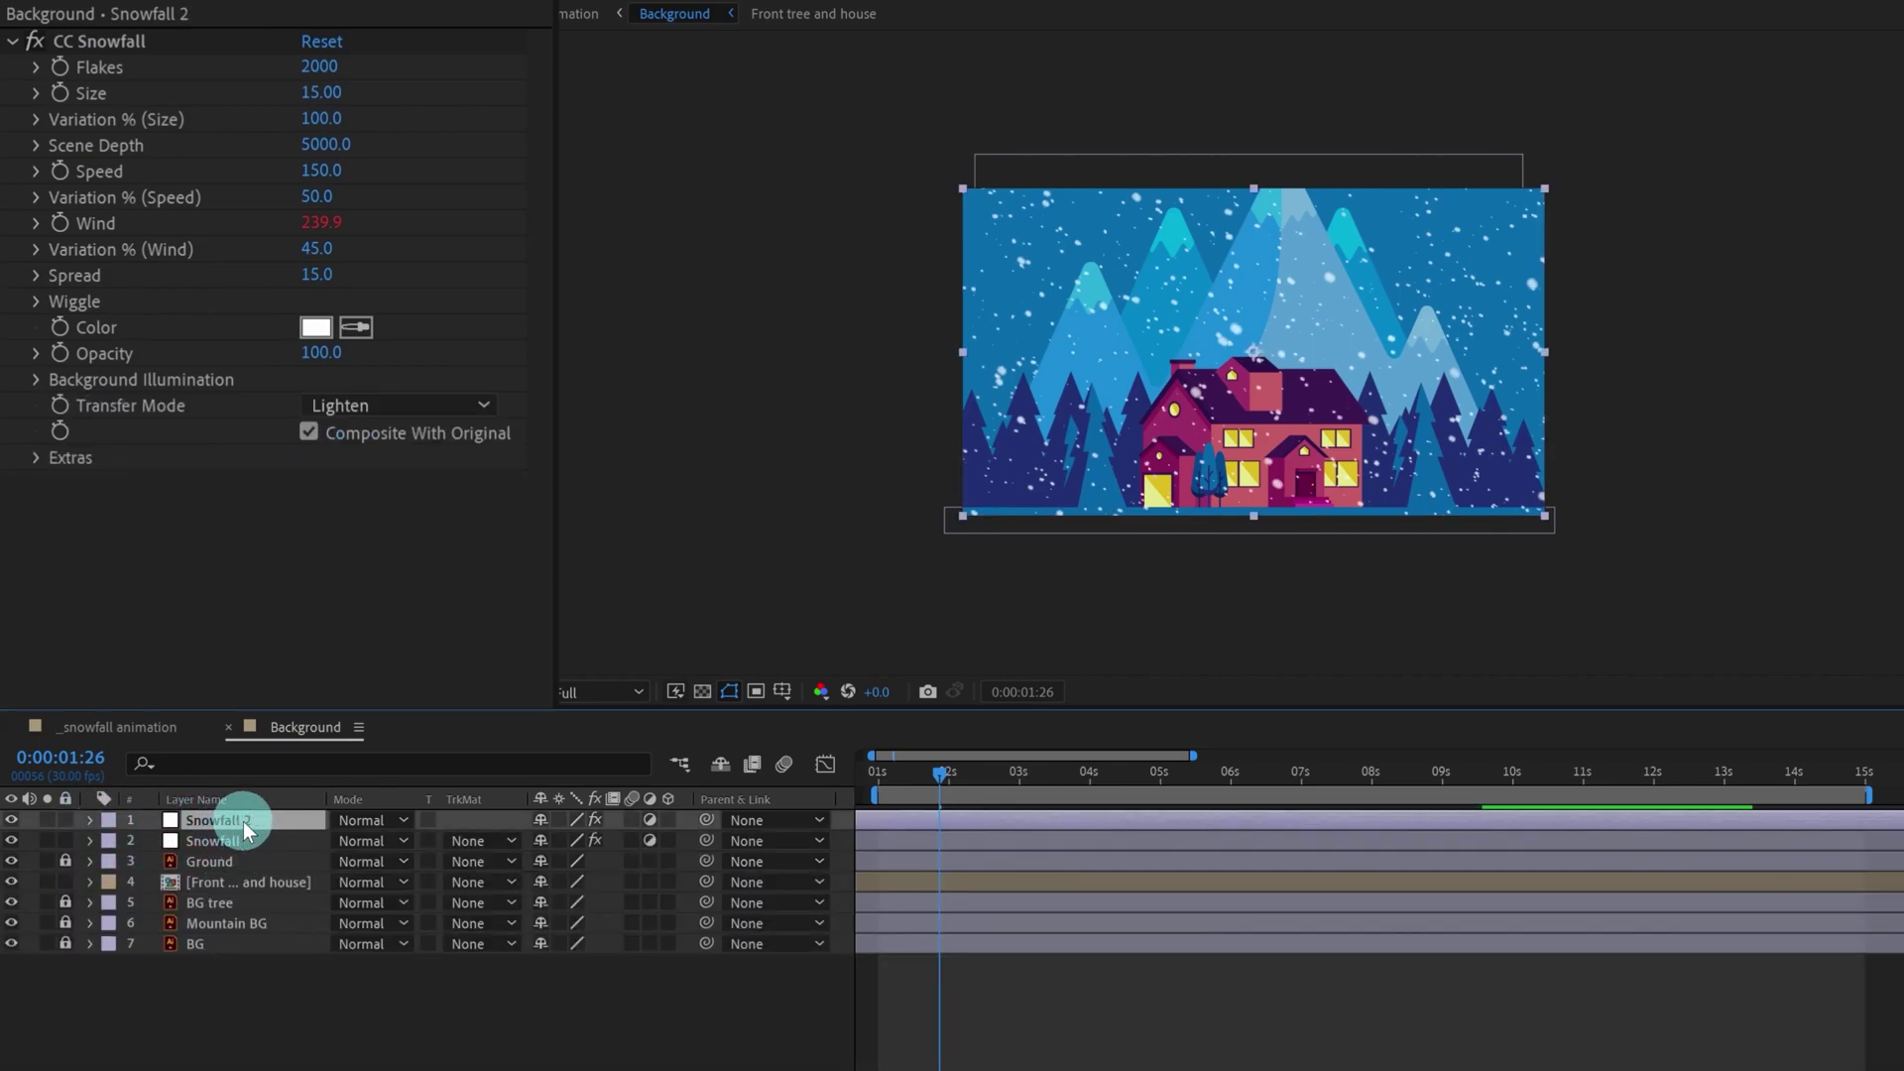
drag(250, 819, 258, 888)
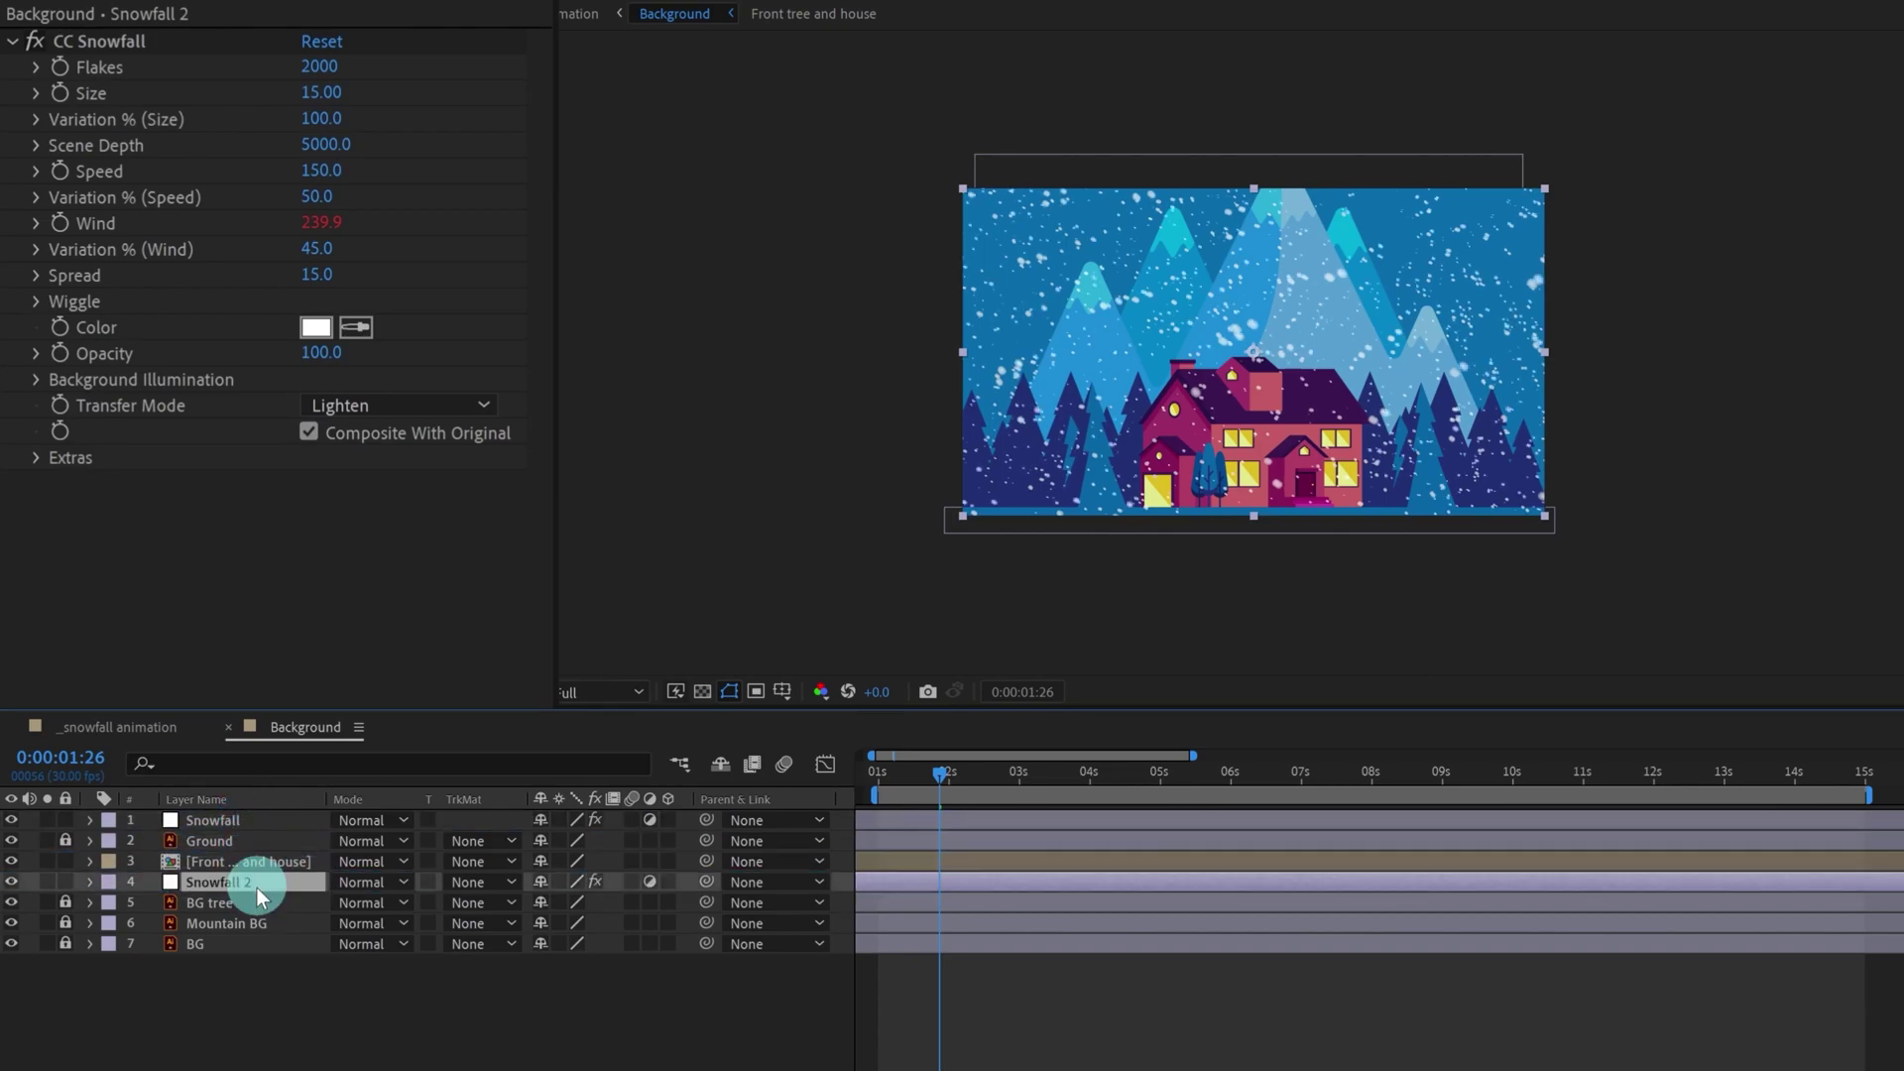
- Set the duplicated snowfall layer's Size to 6 and Flakes to 15000
click(318, 91)
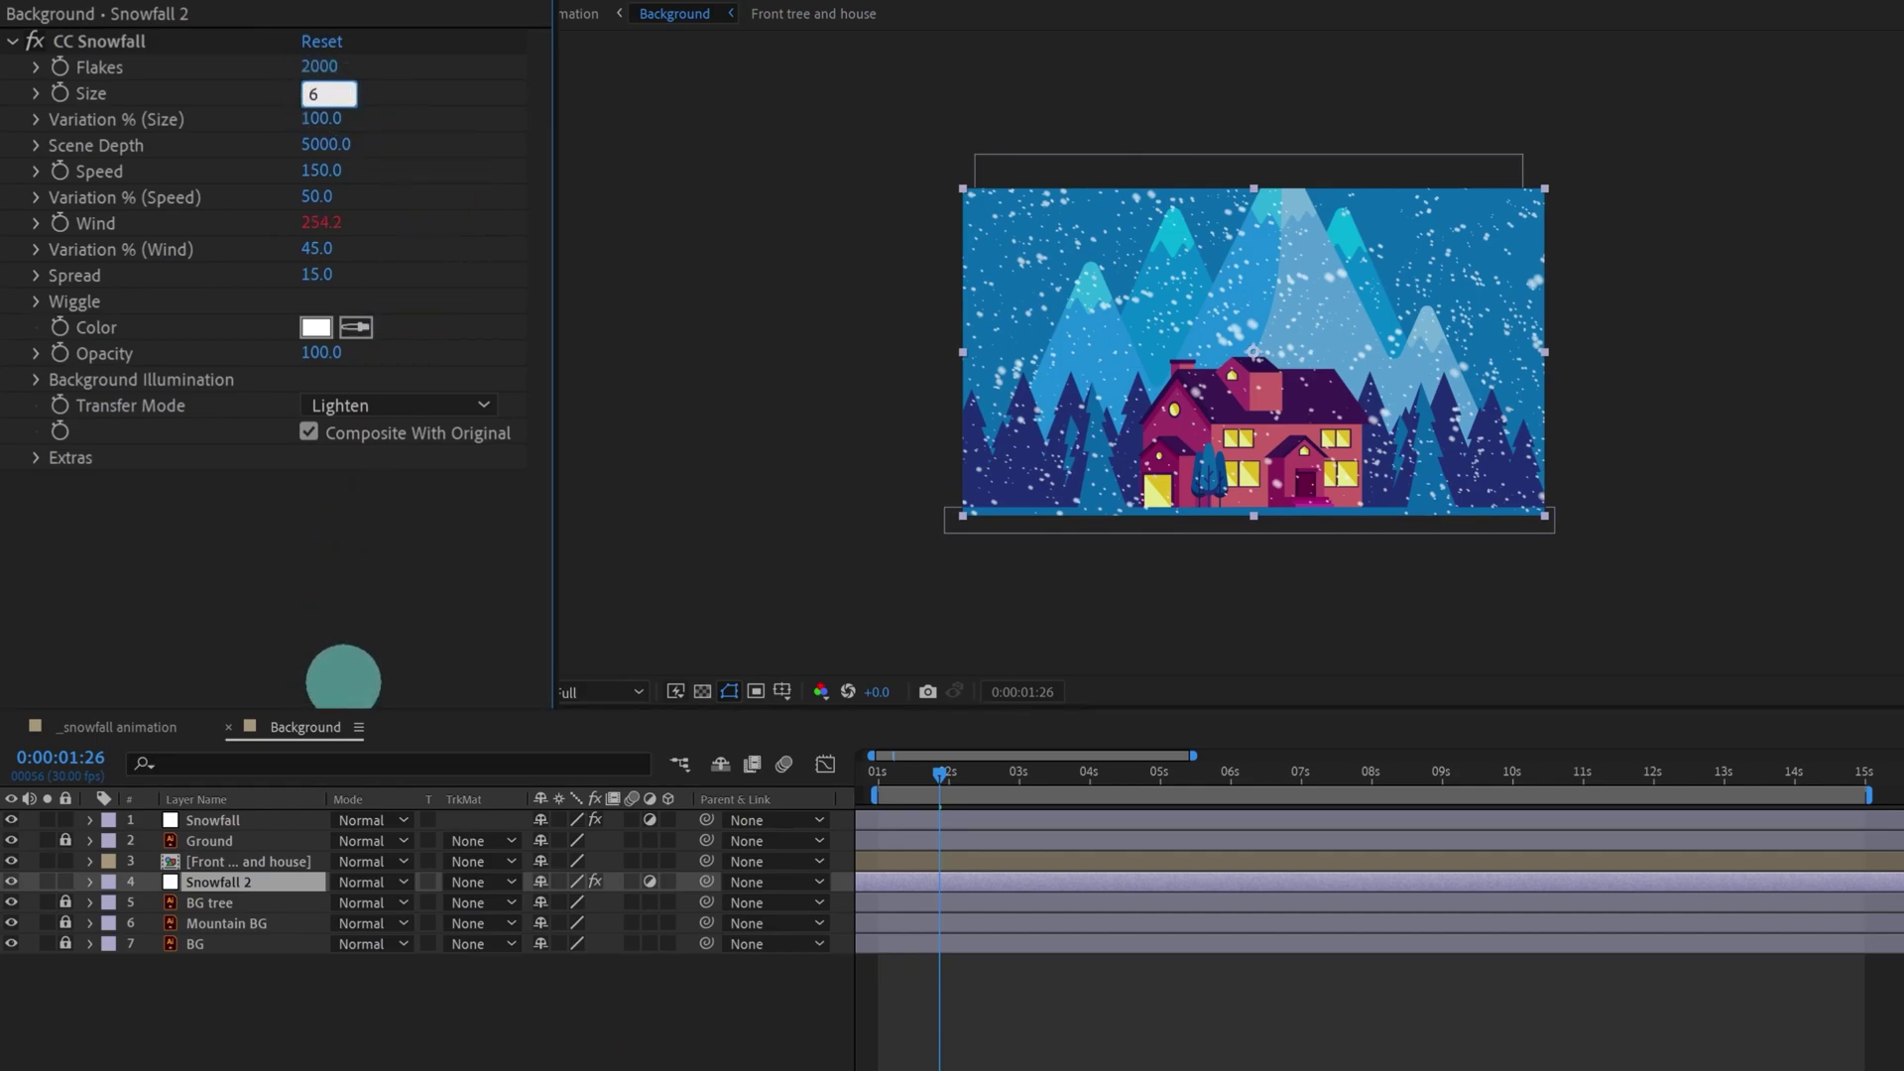
text(6)
click(318, 66)
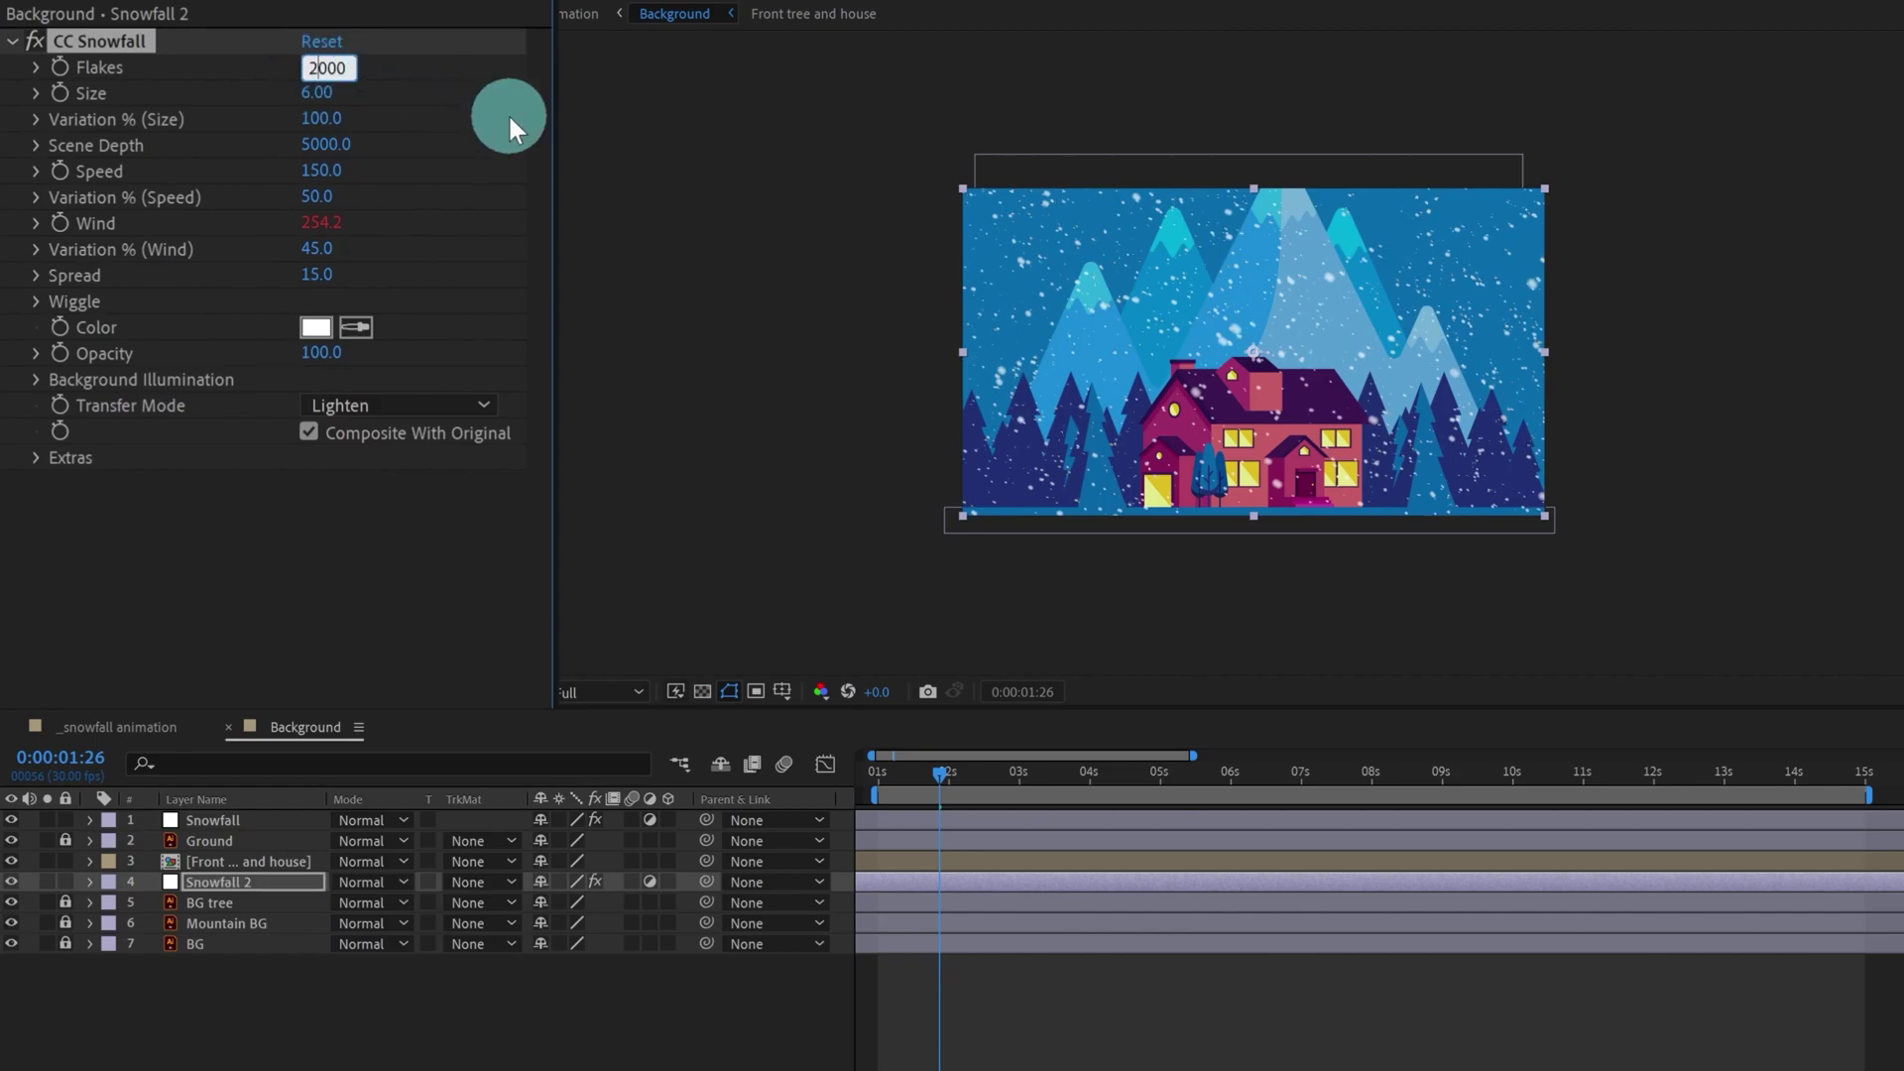
key(shift+Left)
text(15)
key(Return)
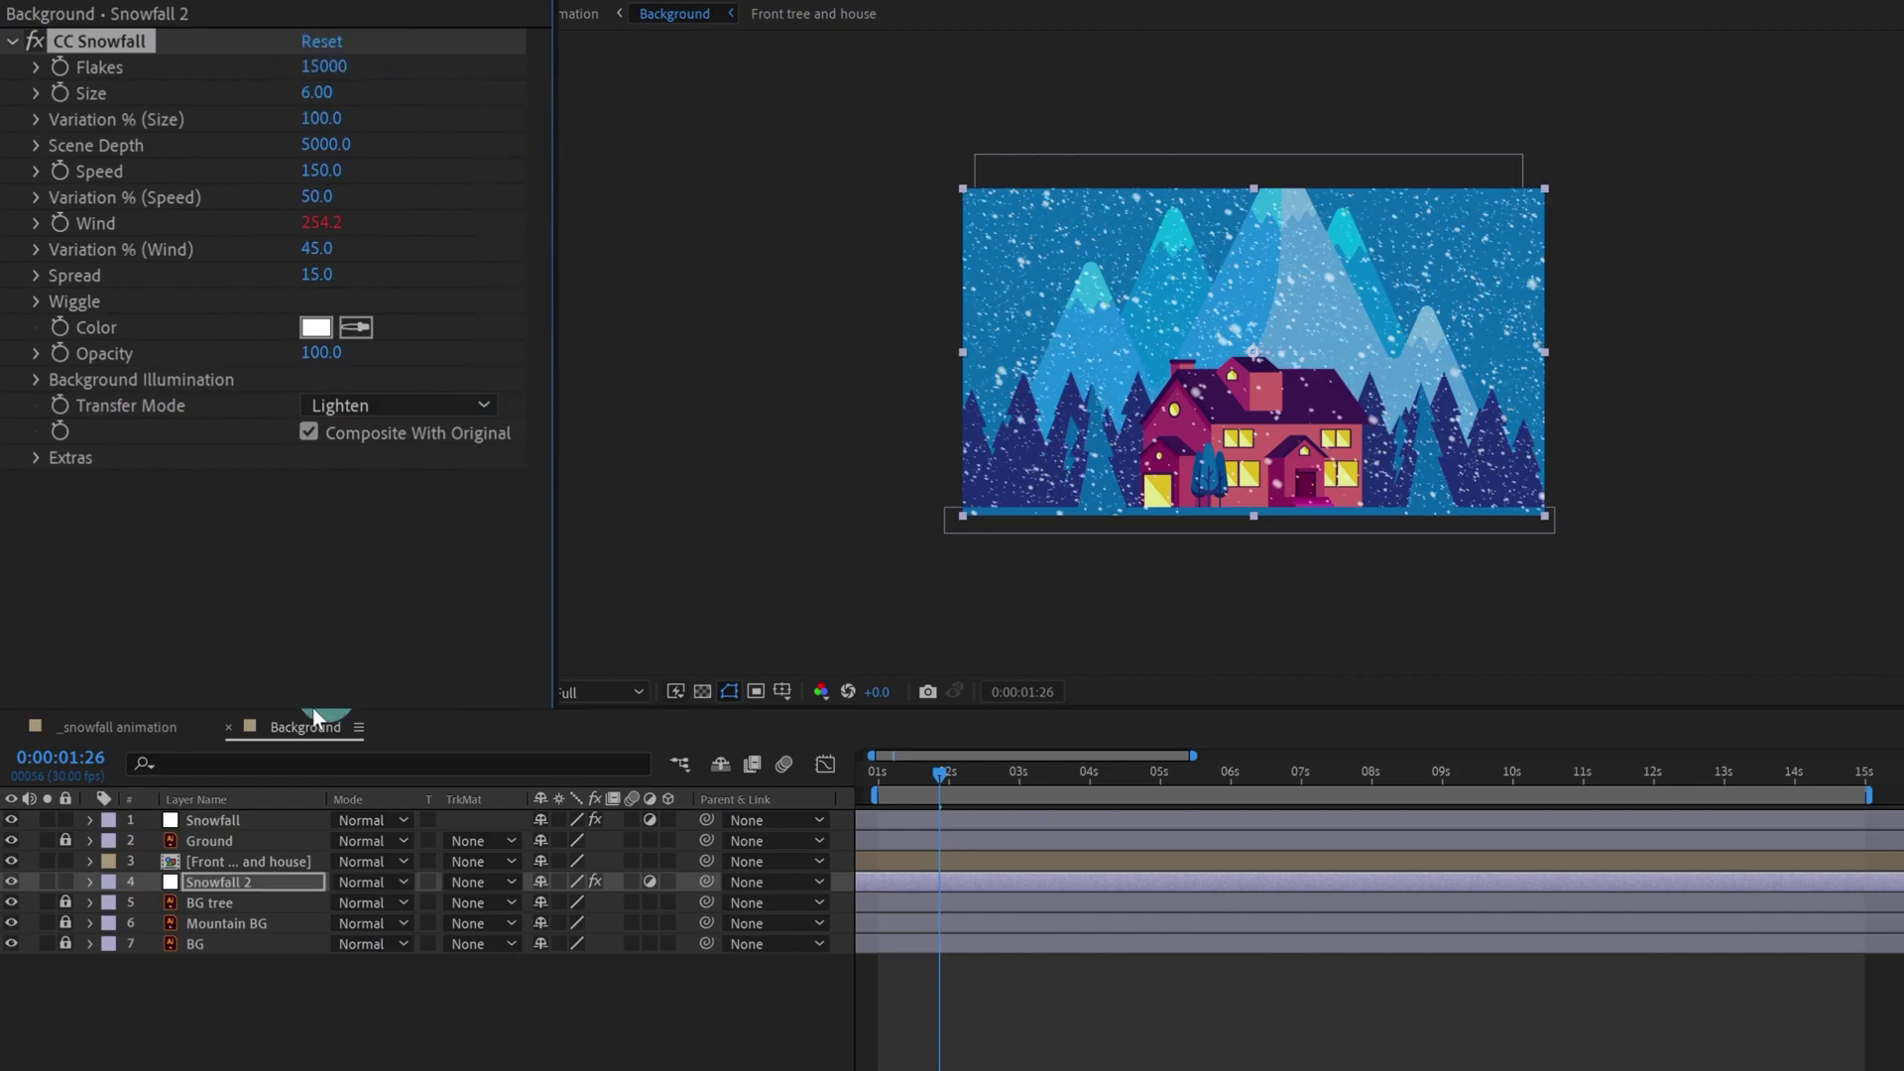
- Set the Scene Depth of the foreground Snowfall layer to 3000
click(213, 820)
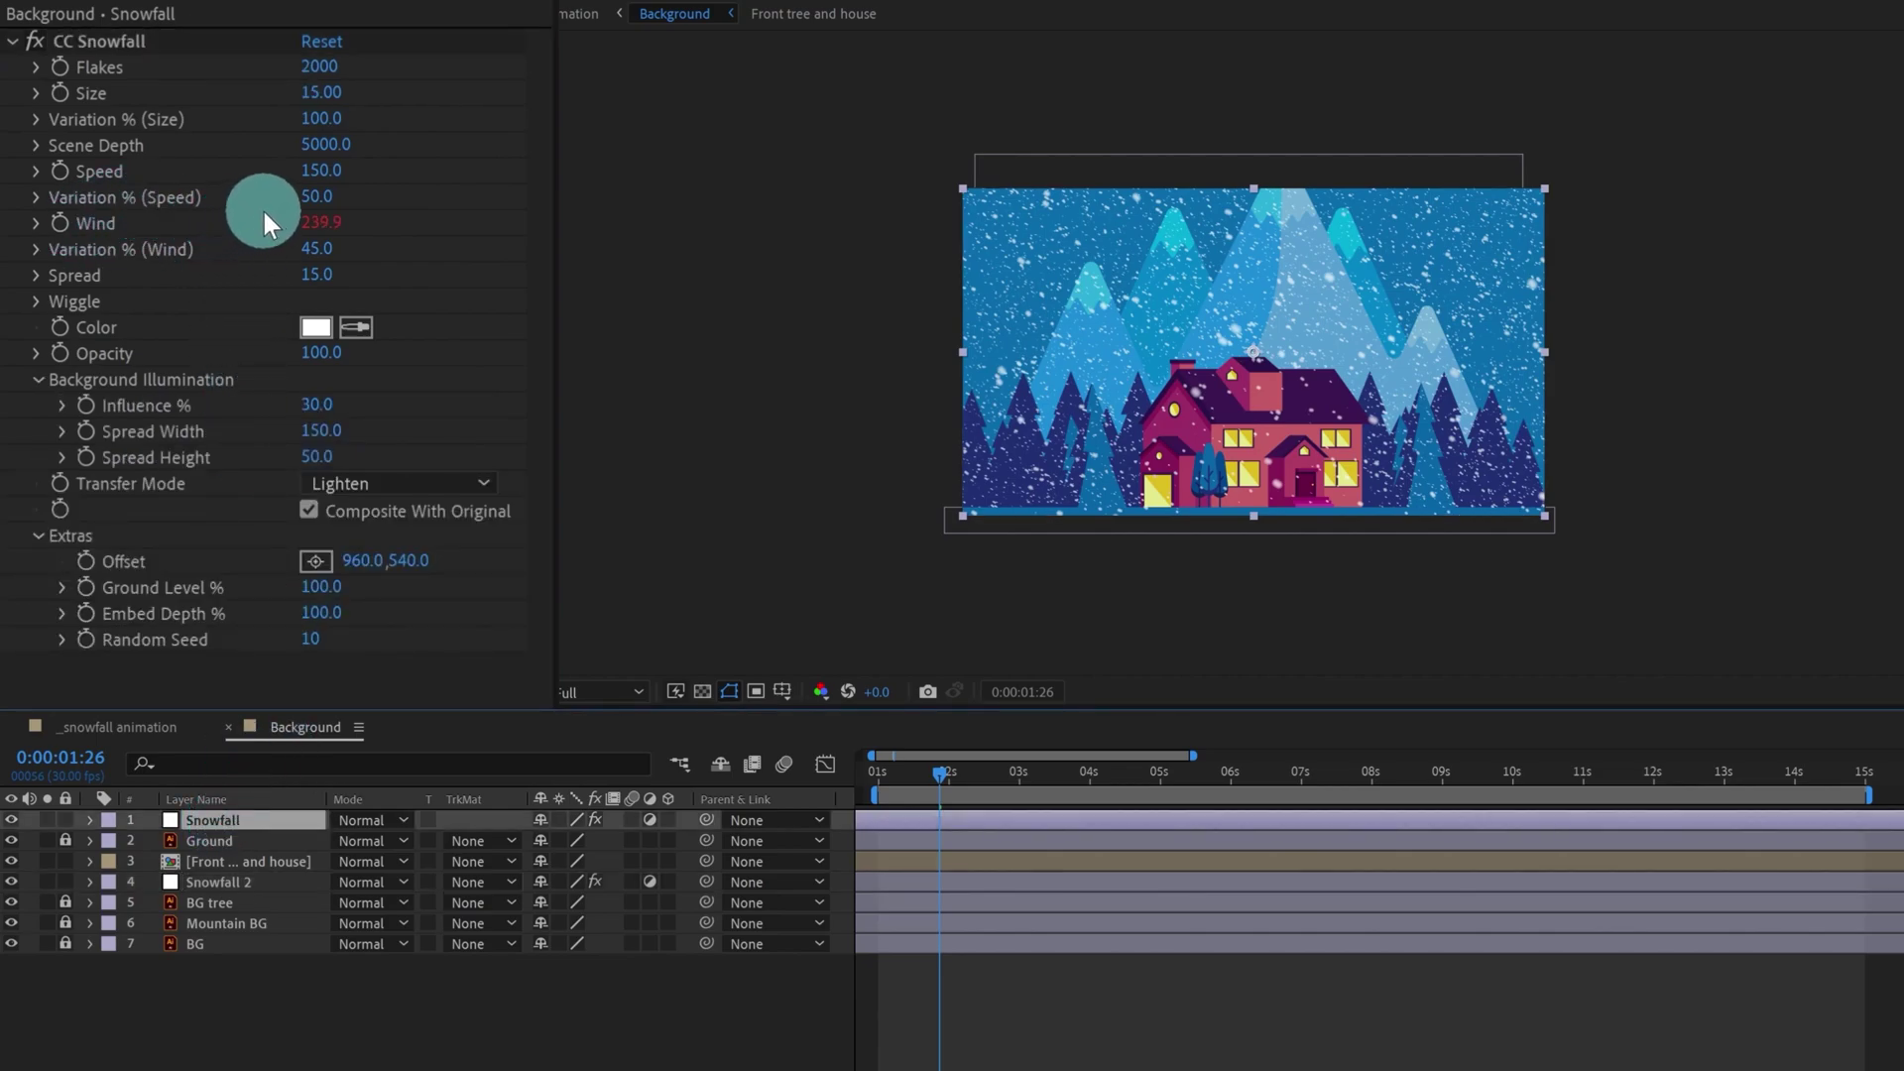
click(328, 145)
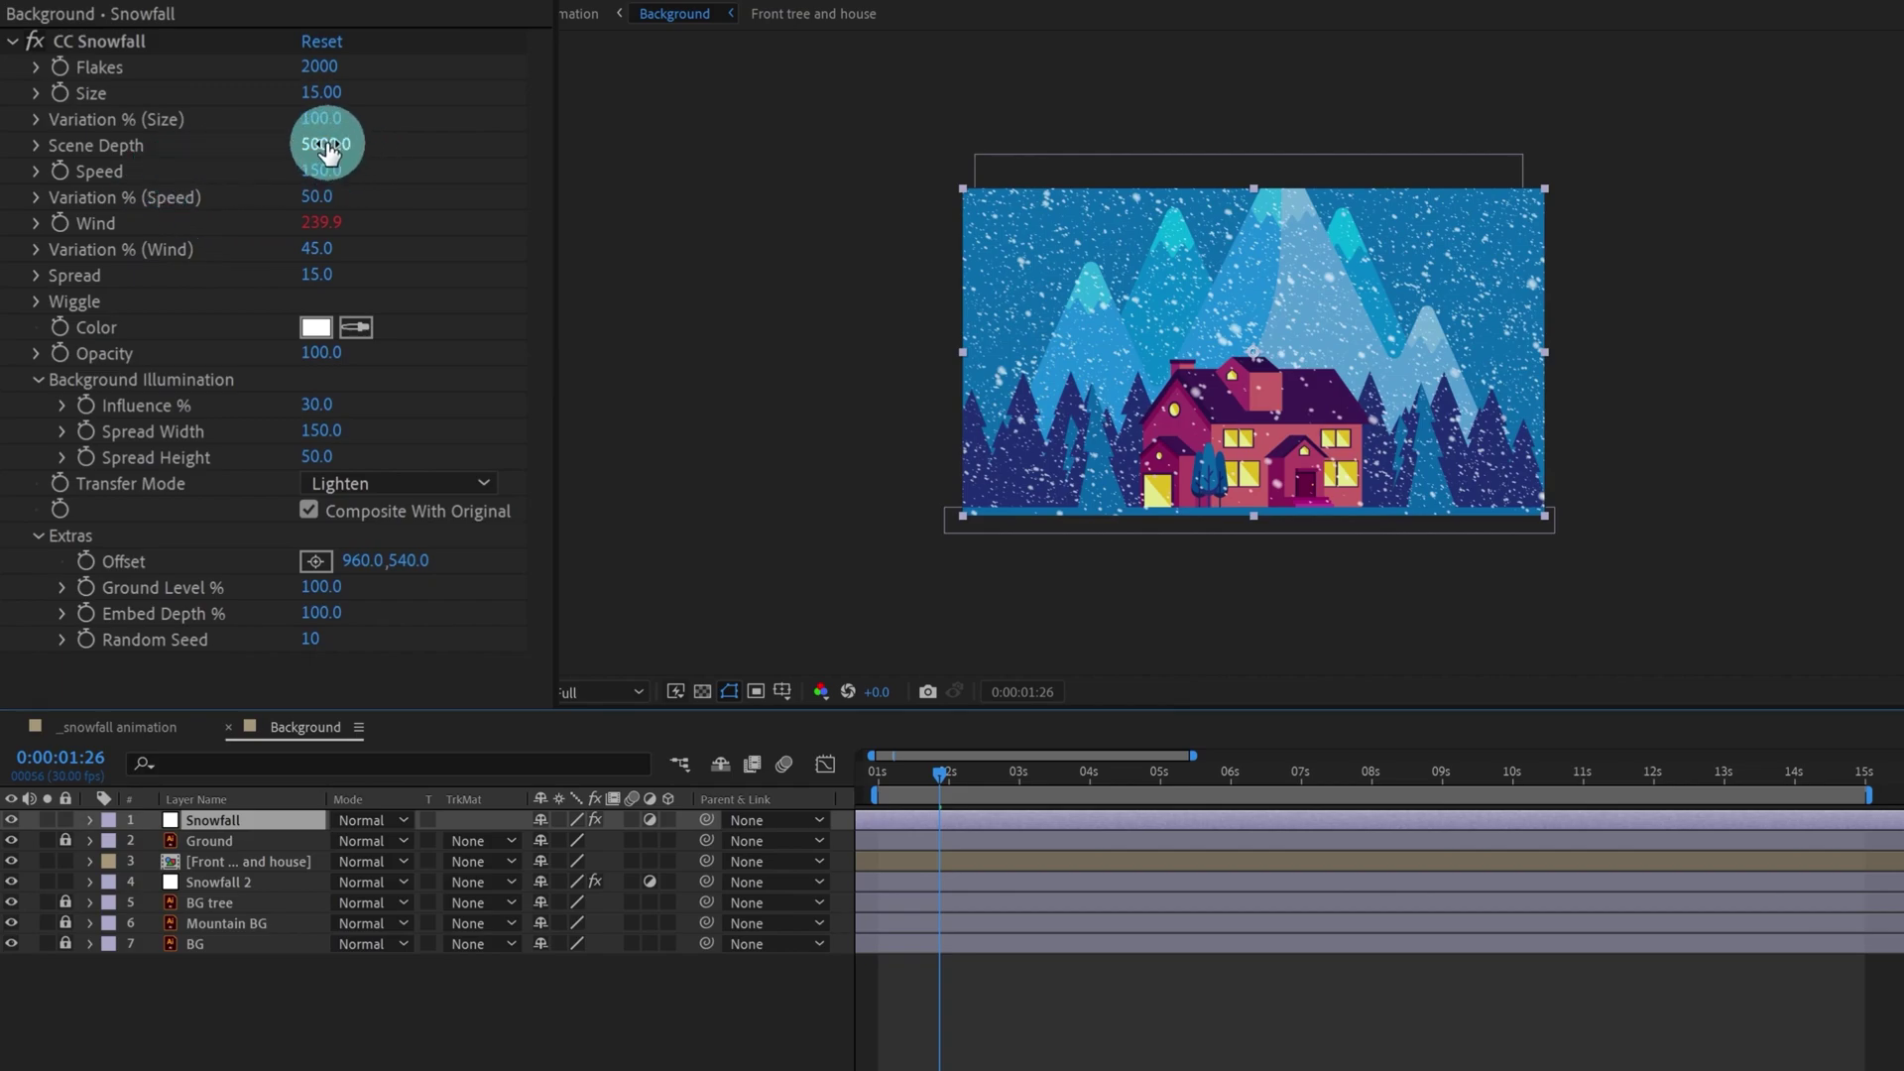
key(shift+Right)
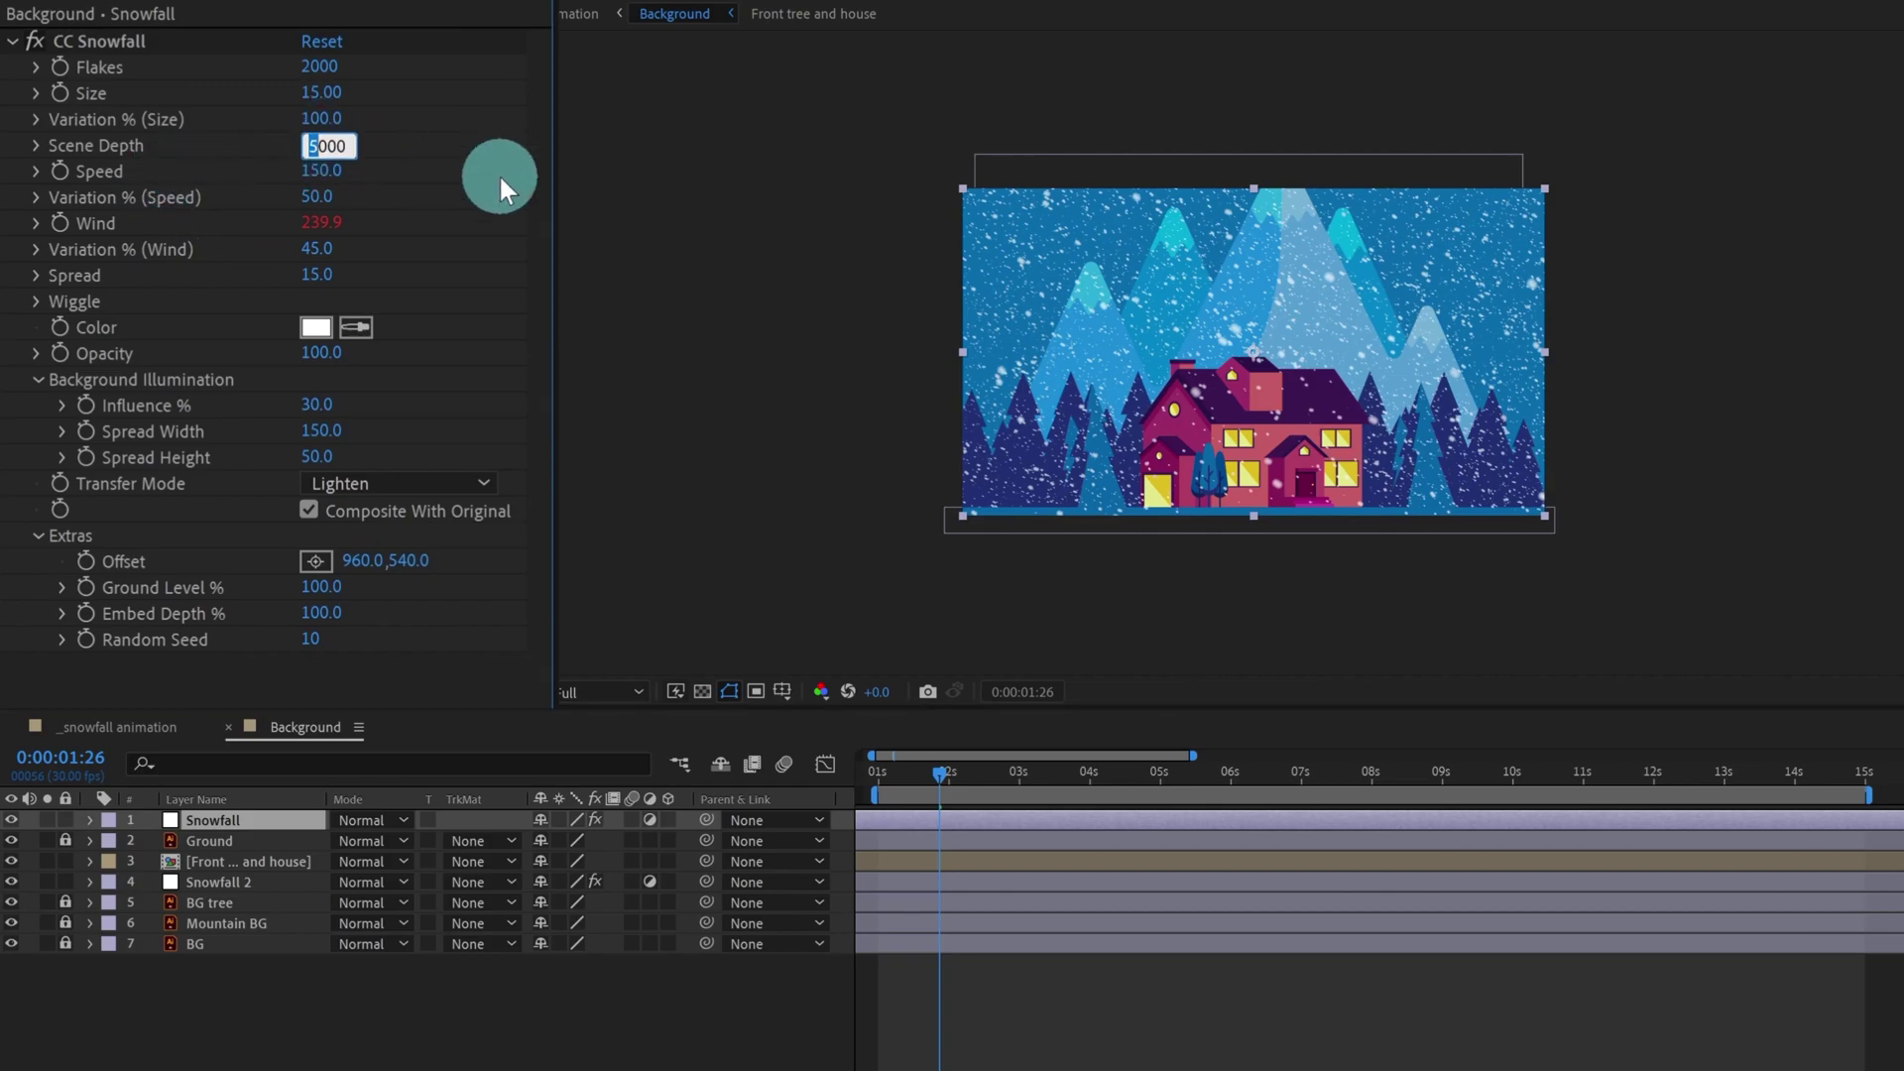
text(3)
key(Return)
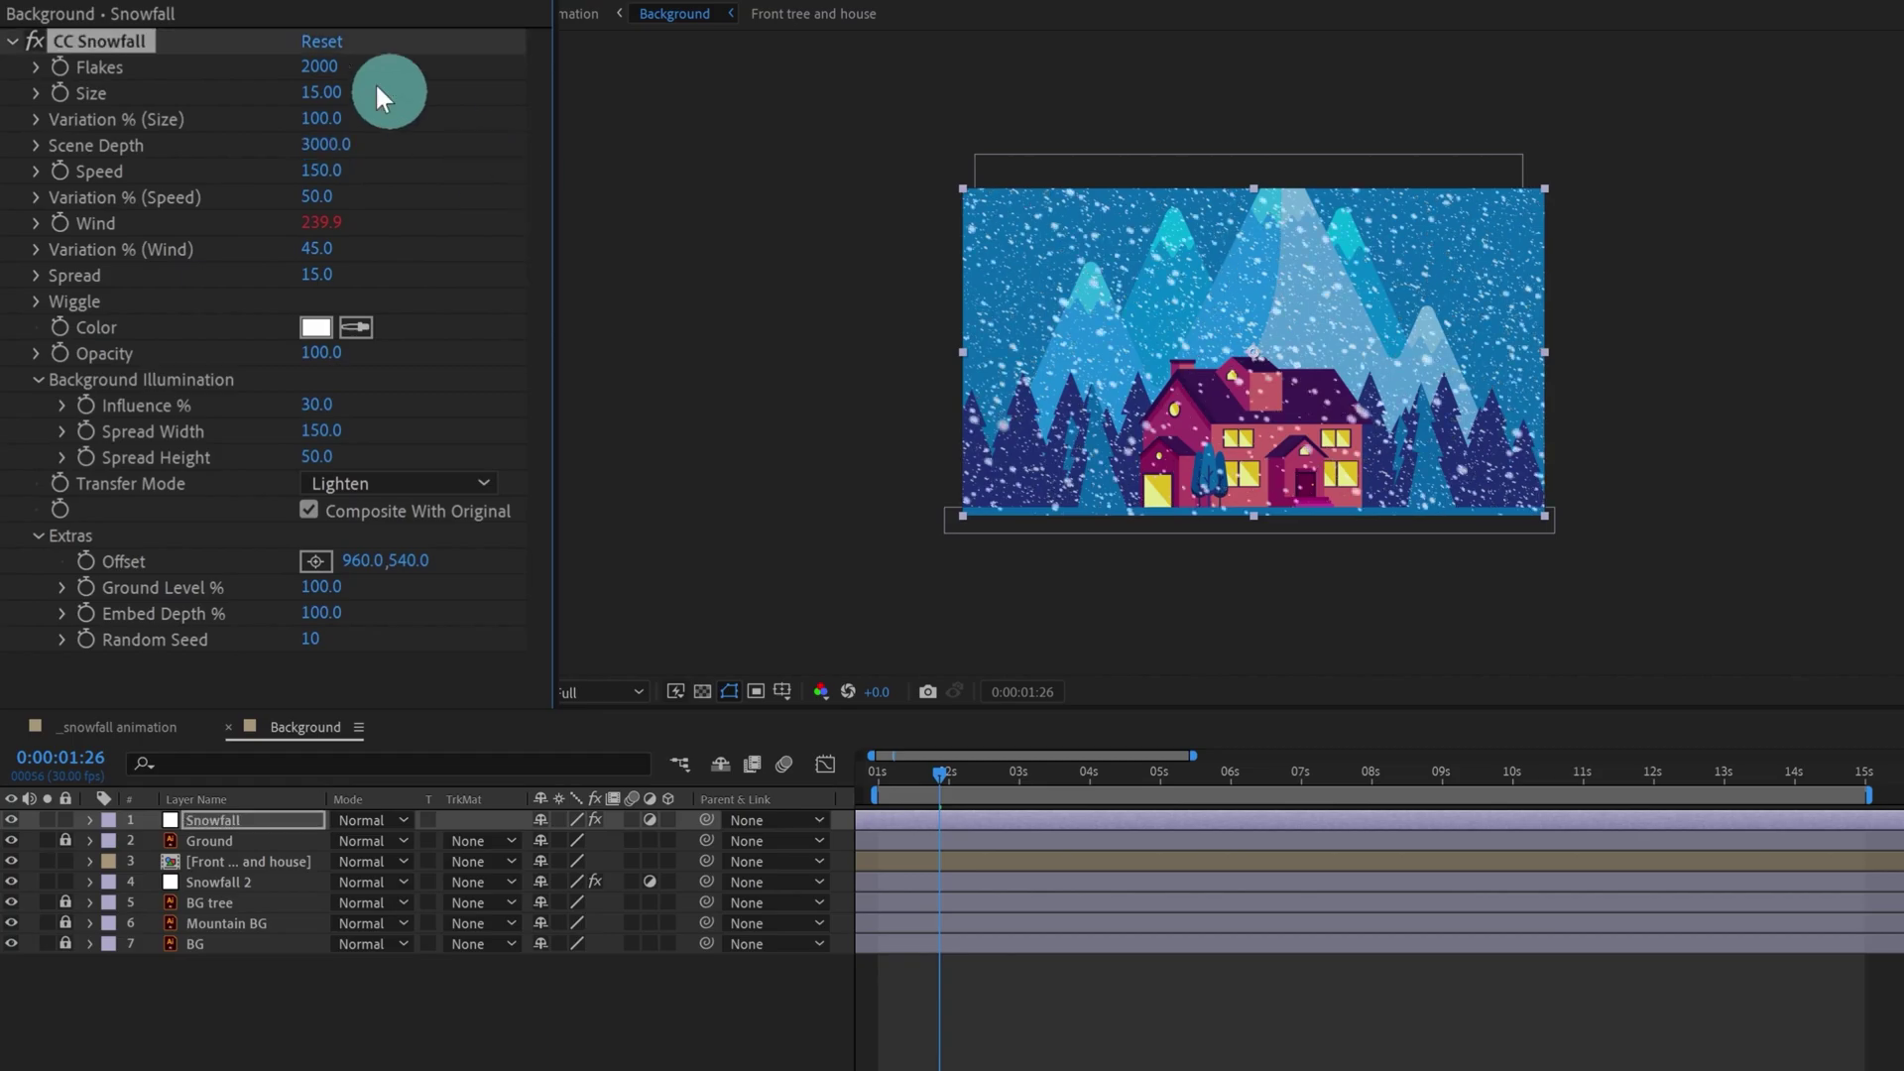
- Set the Scene Depth of the Snowfall 2 layer to 15000 and preview the animation
click(234, 882)
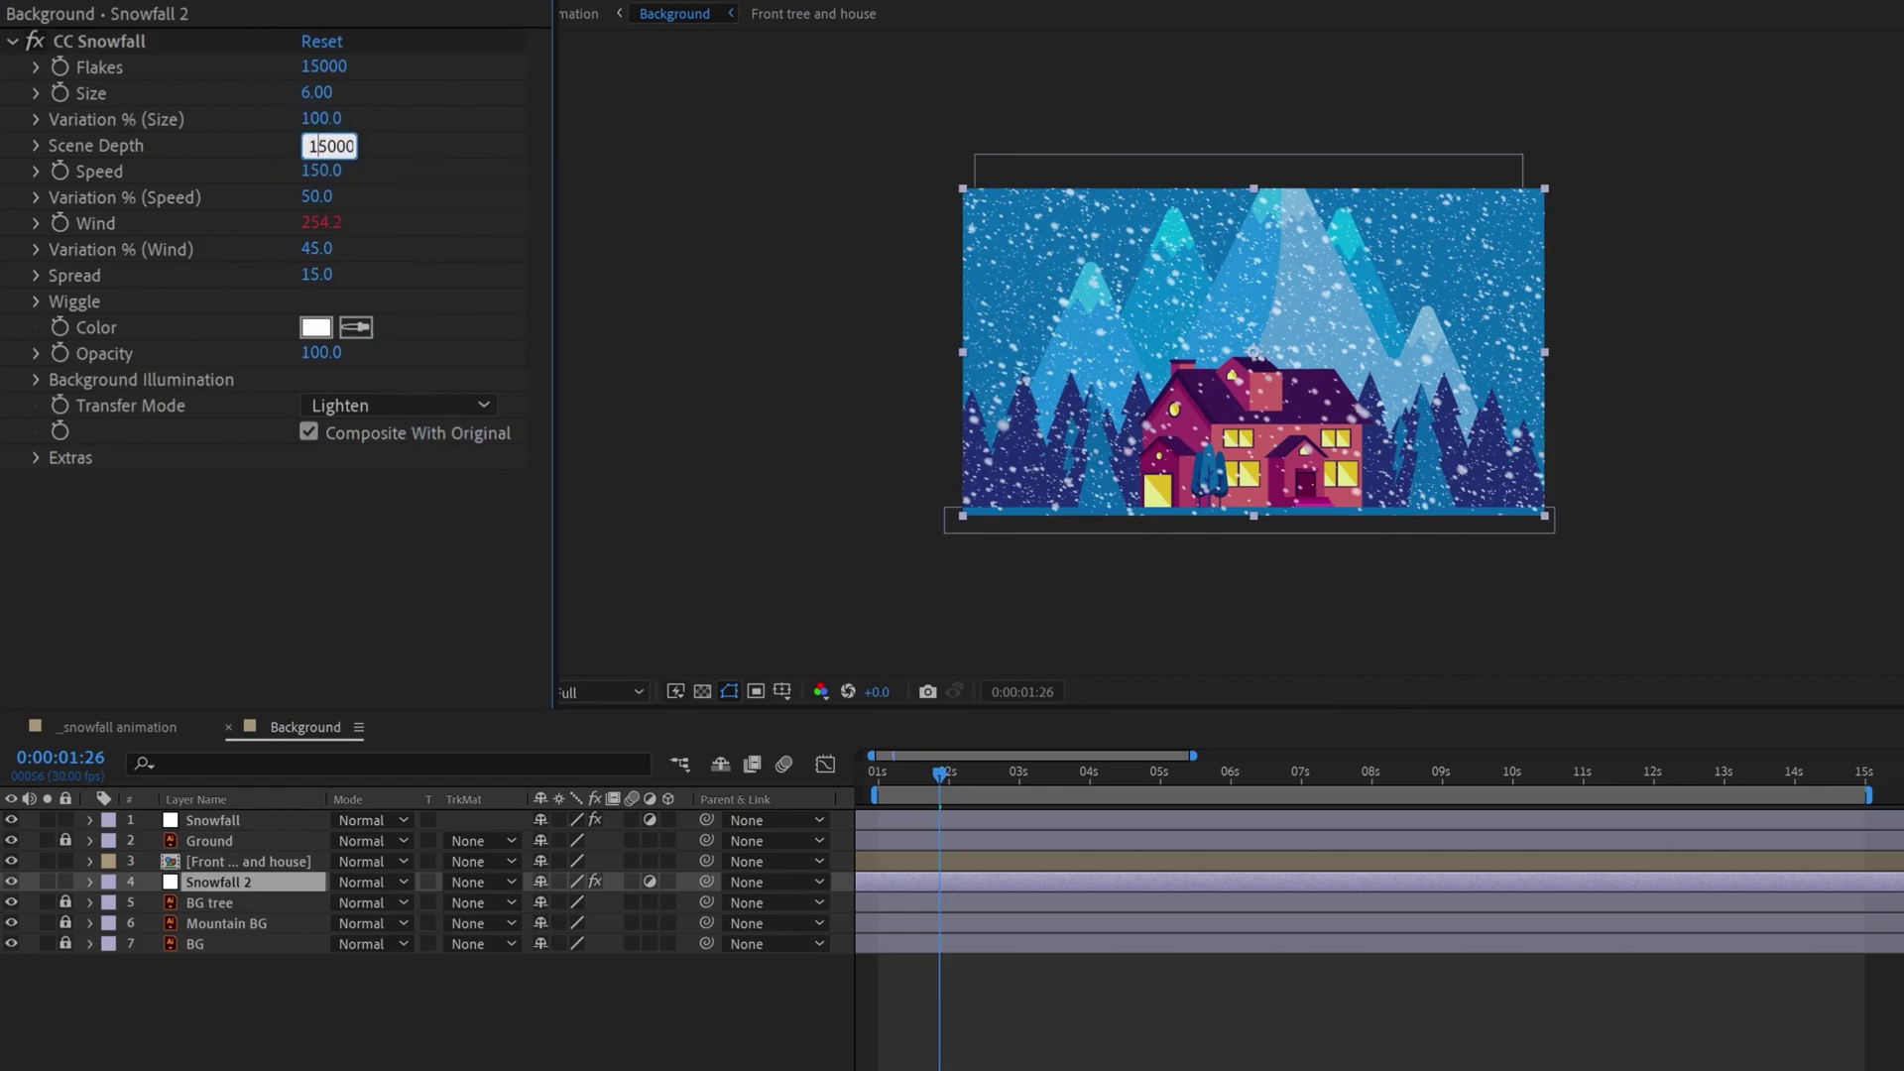
key(Return)
click(1178, 1067)
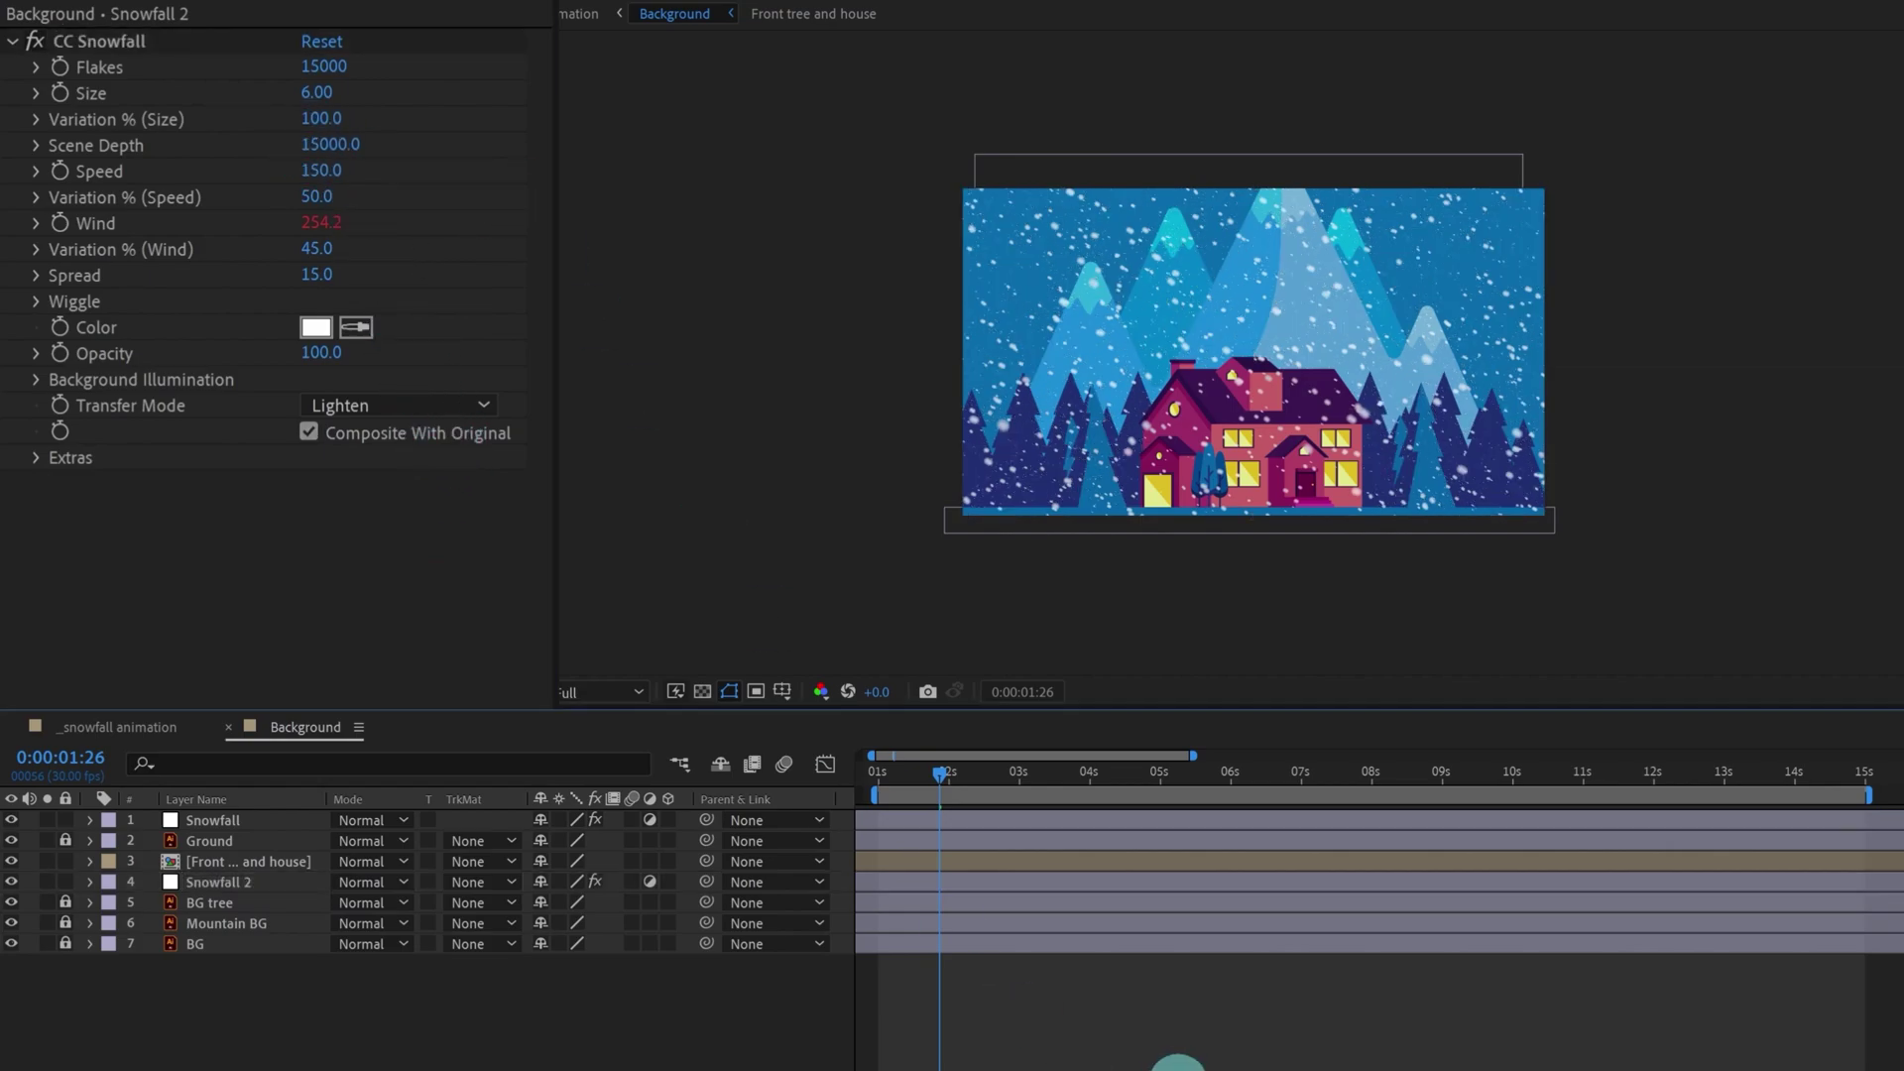
key(space)
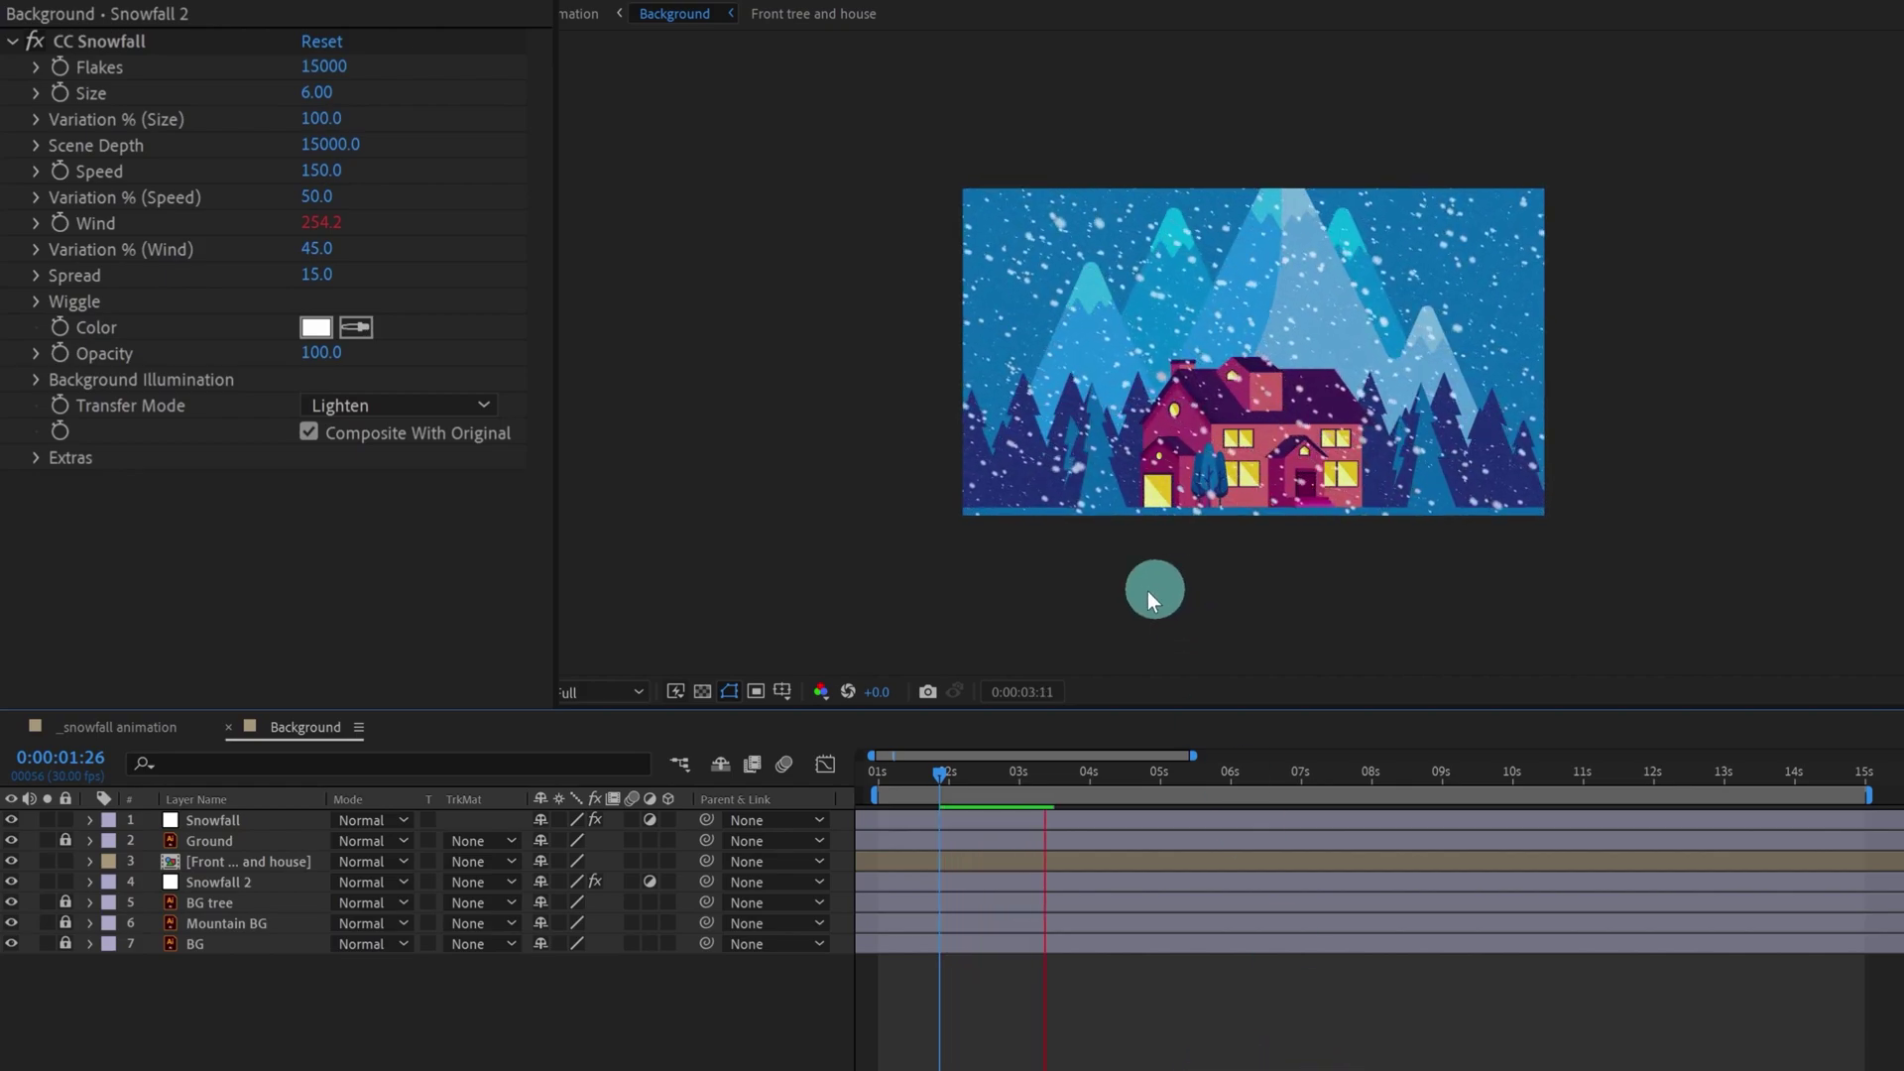
- Set the Snowfall 2 layer's Speed to 50 and play back the result
click(224, 882)
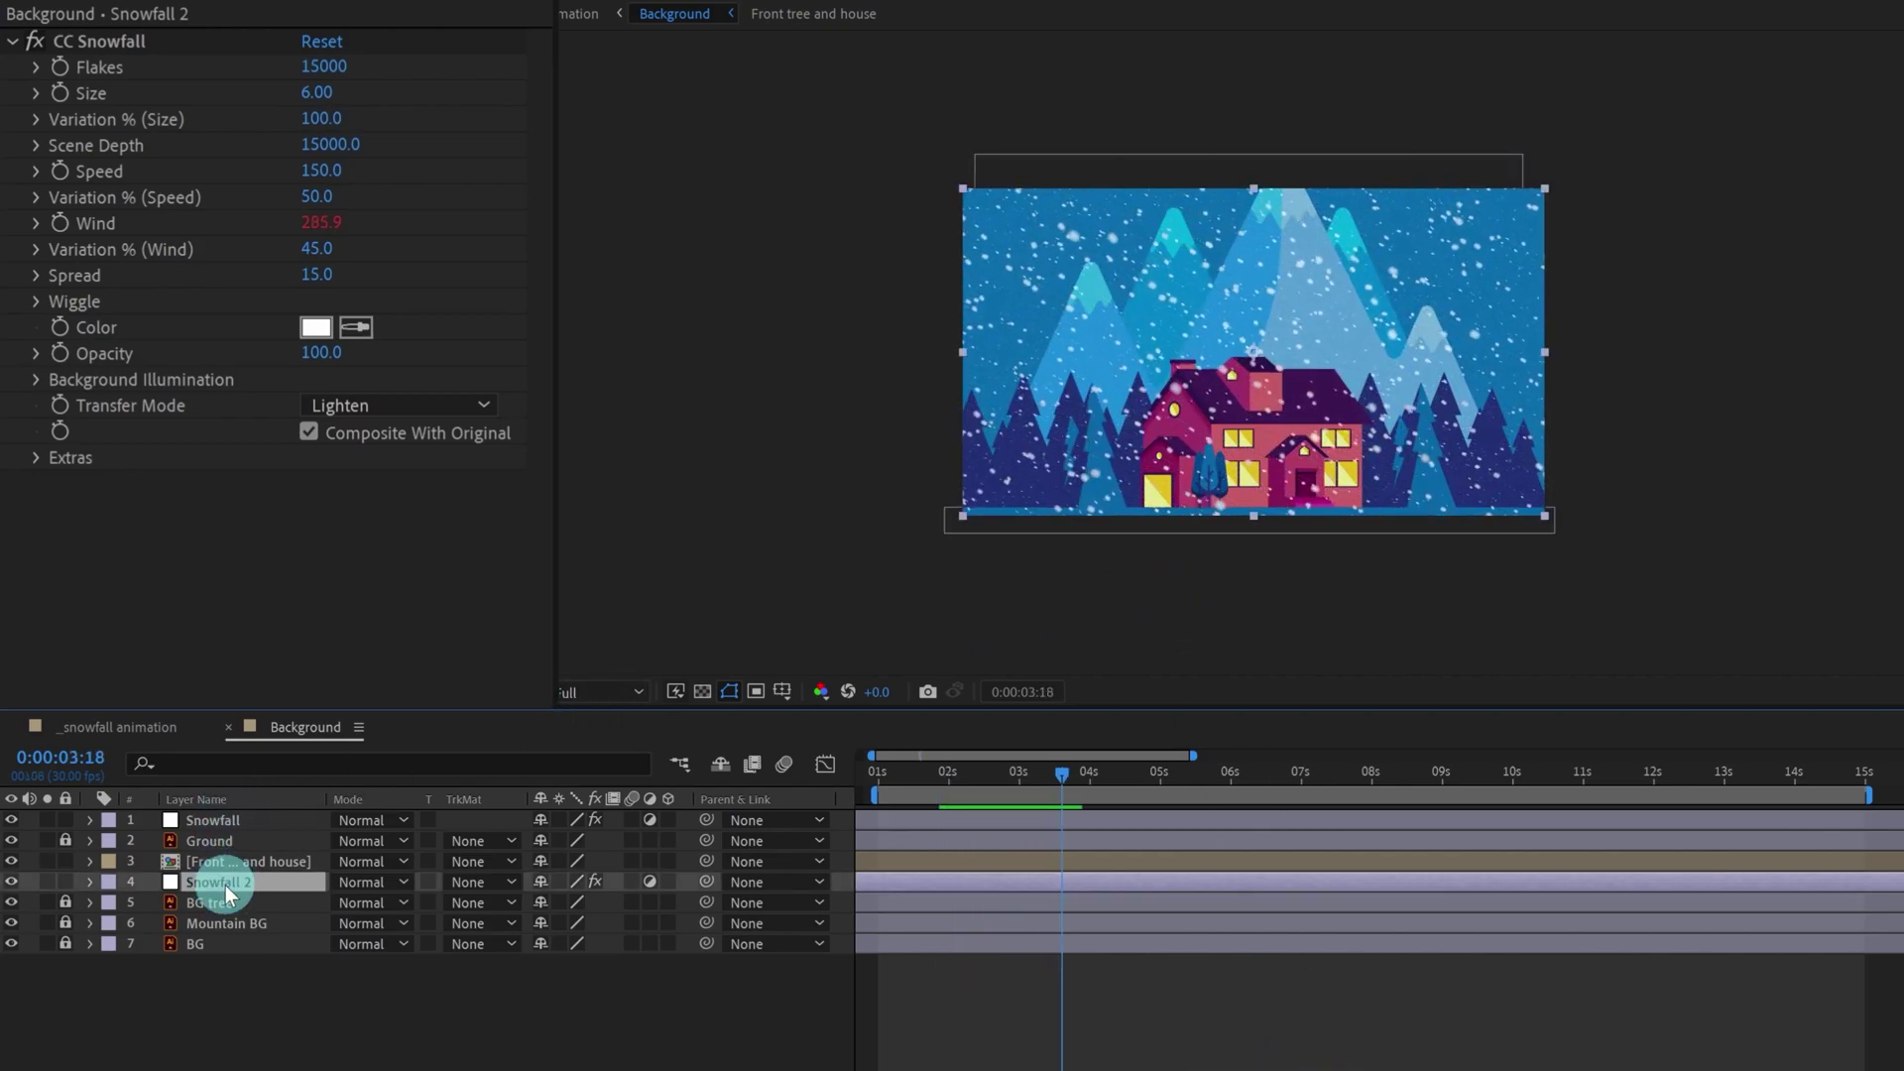
click(220, 889)
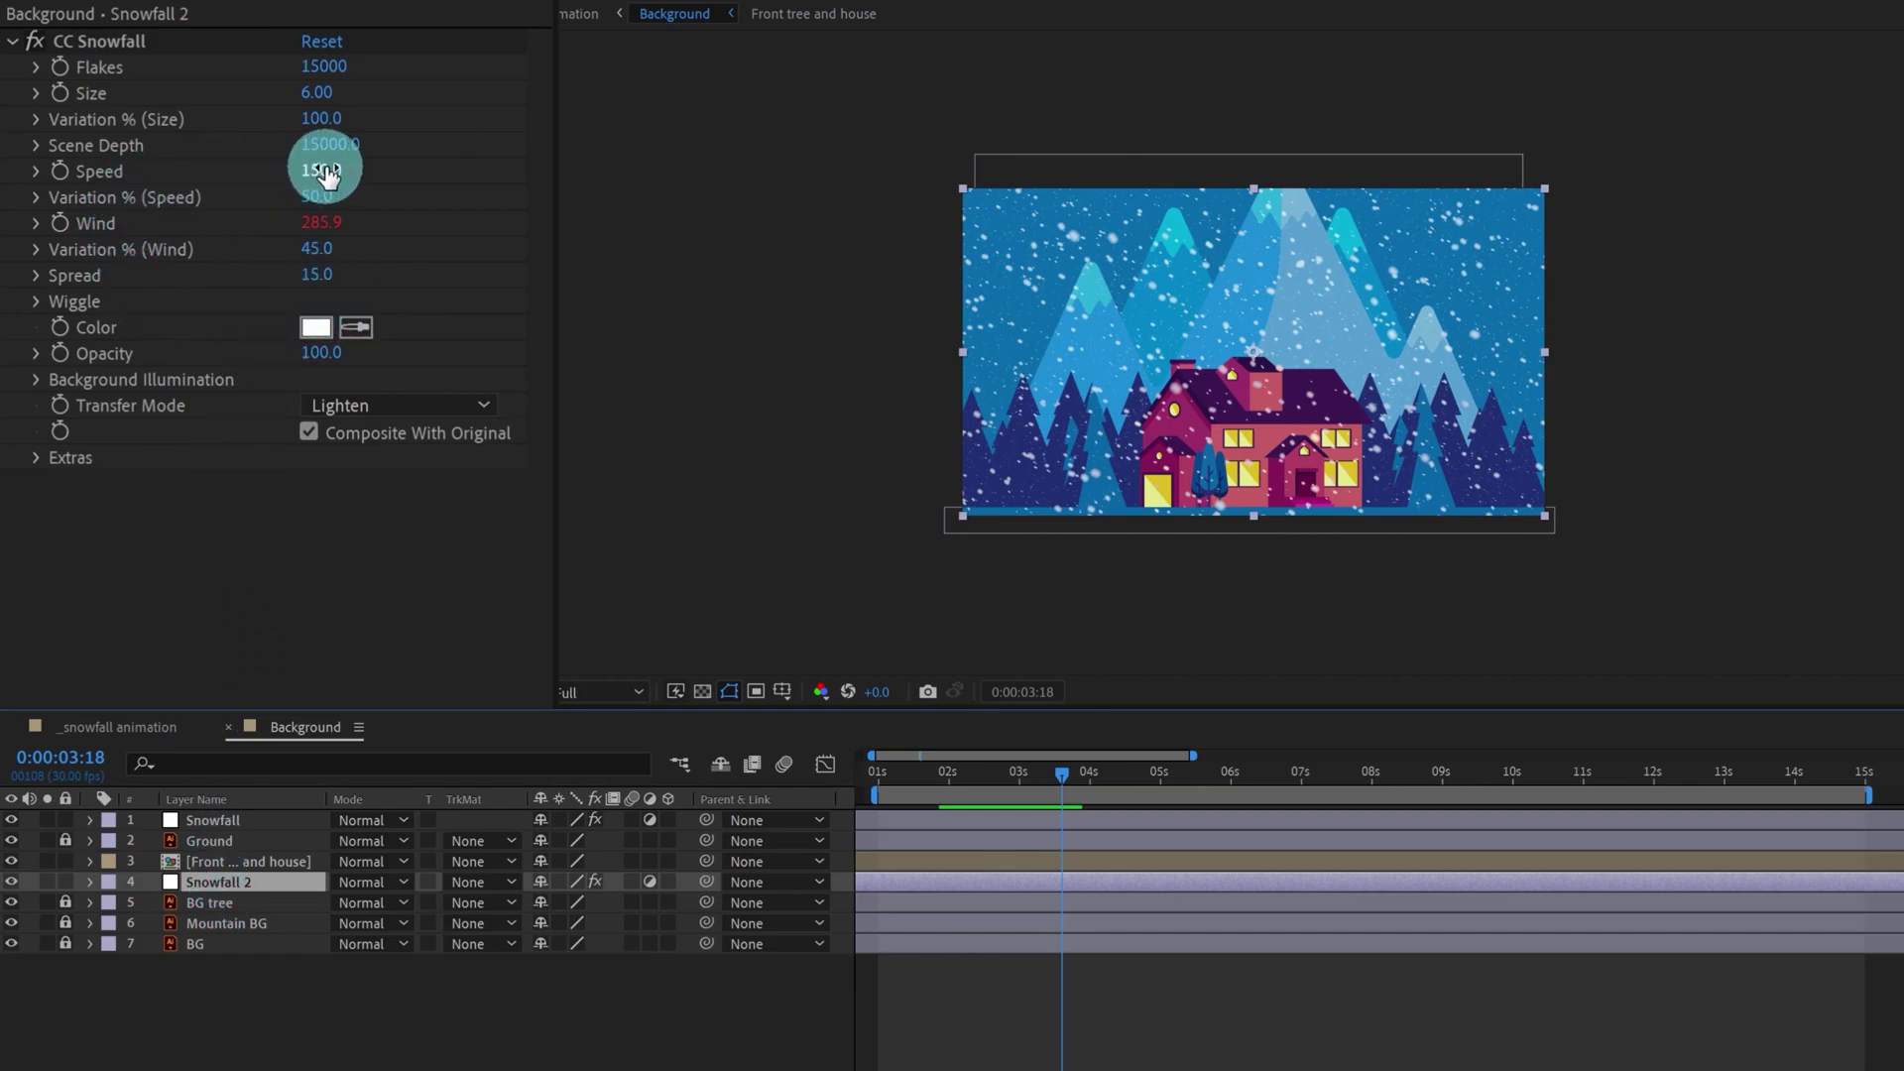
text(50)
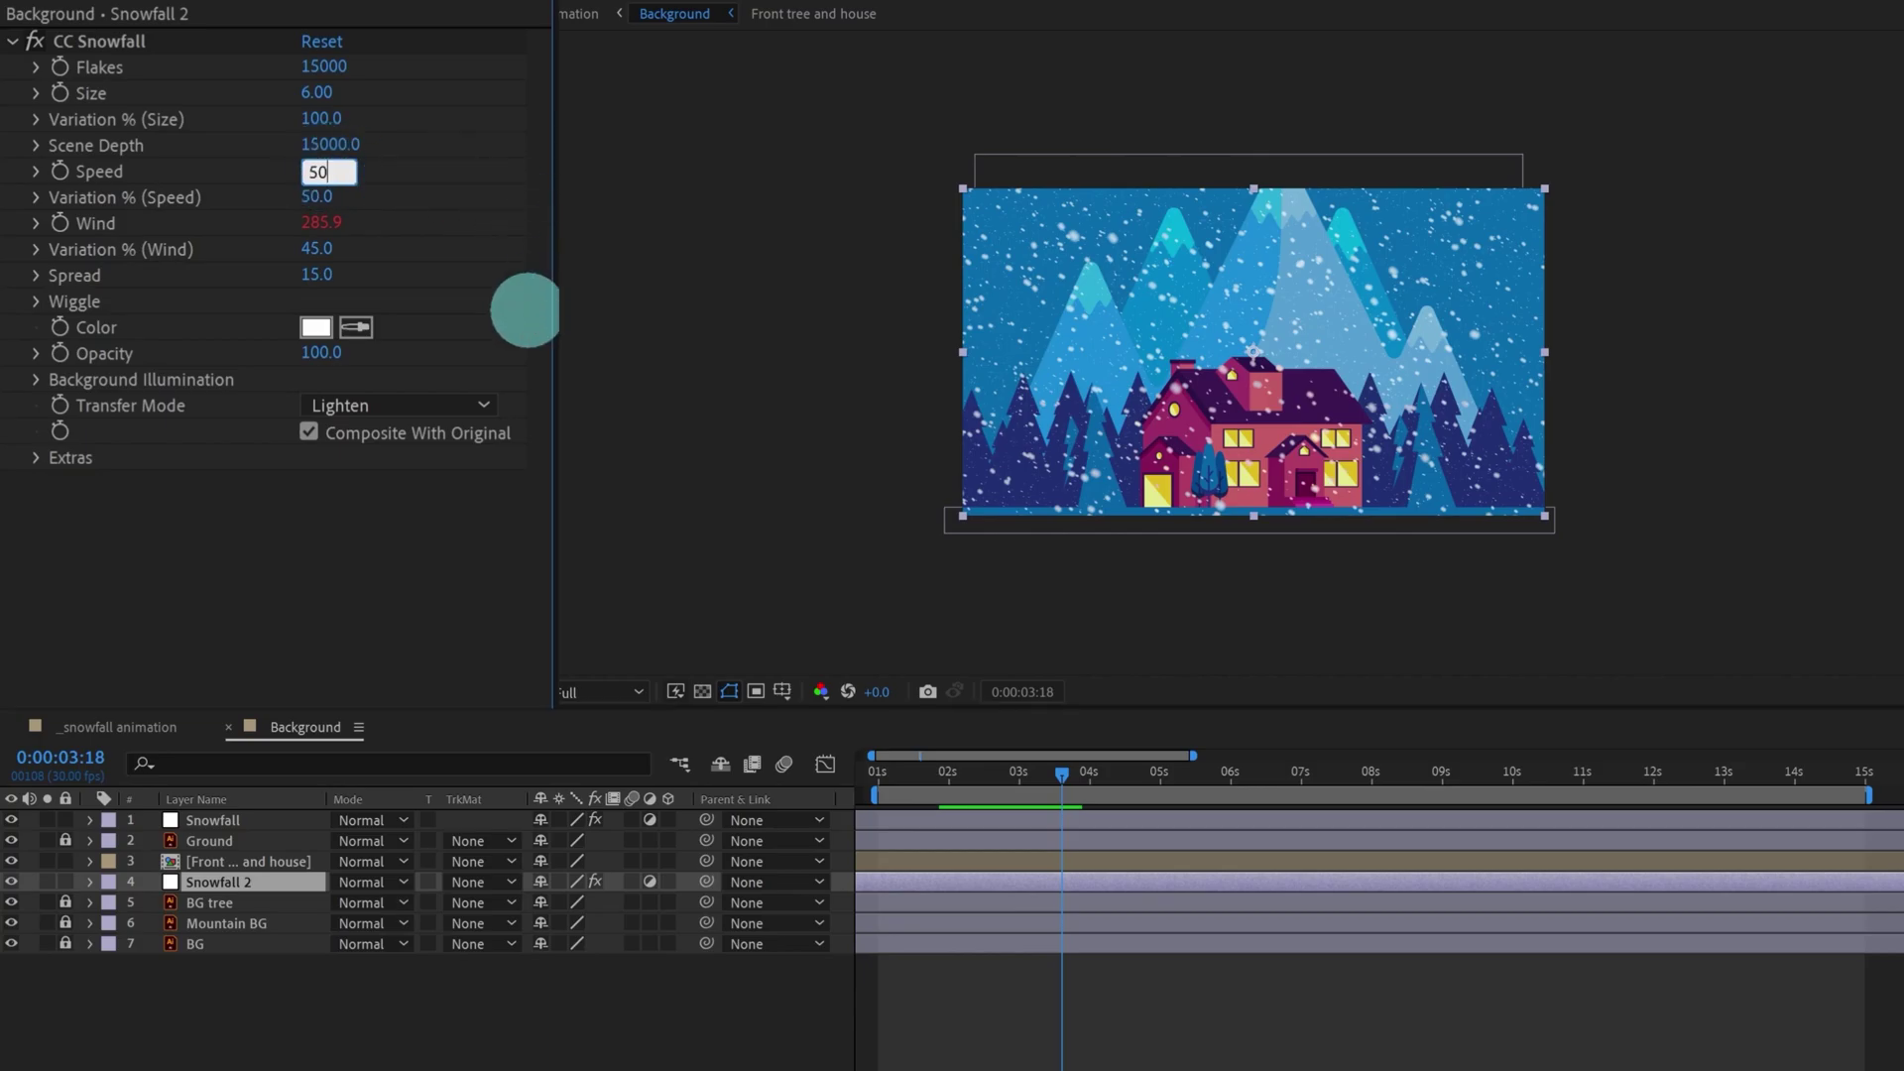
key(Return)
key(space)
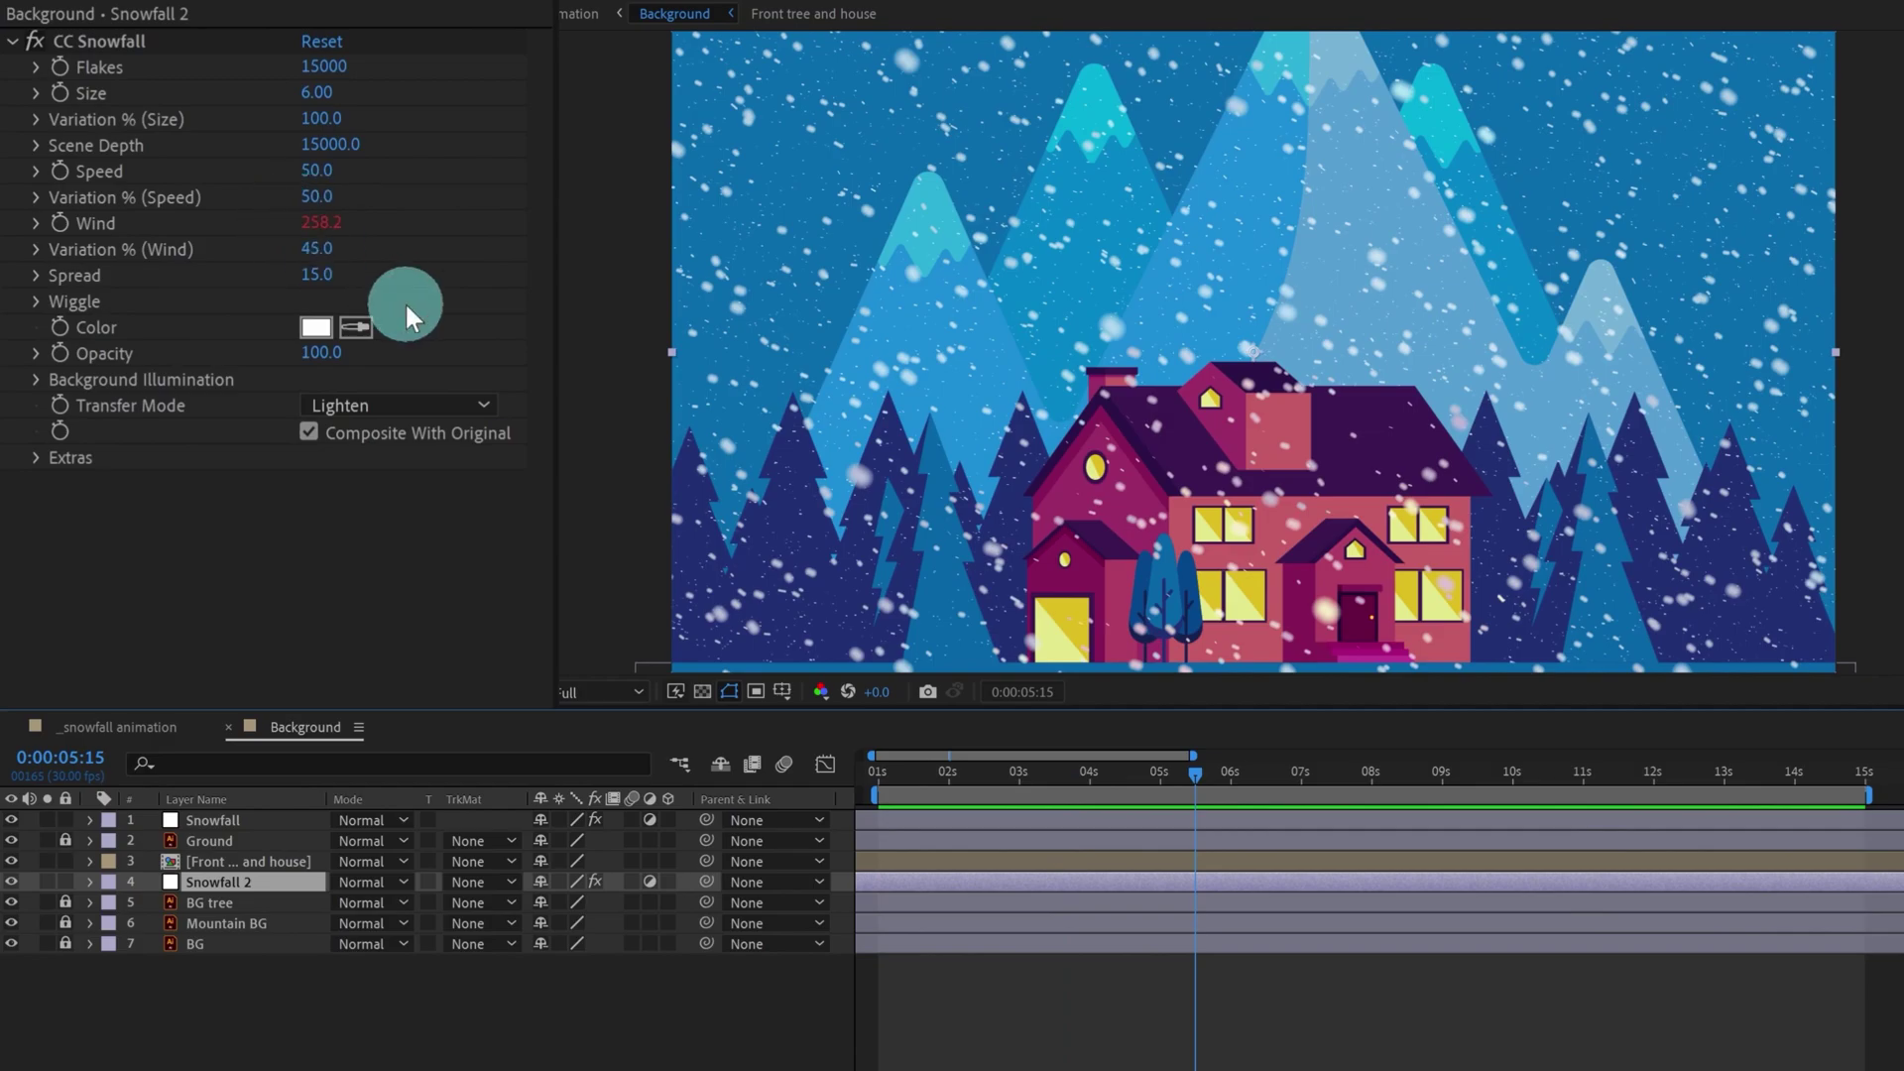
- Set the Snowfall 2 layer's Variation % (Speed) to 80 and preview the snow from 0:00:05:15
click(317, 196)
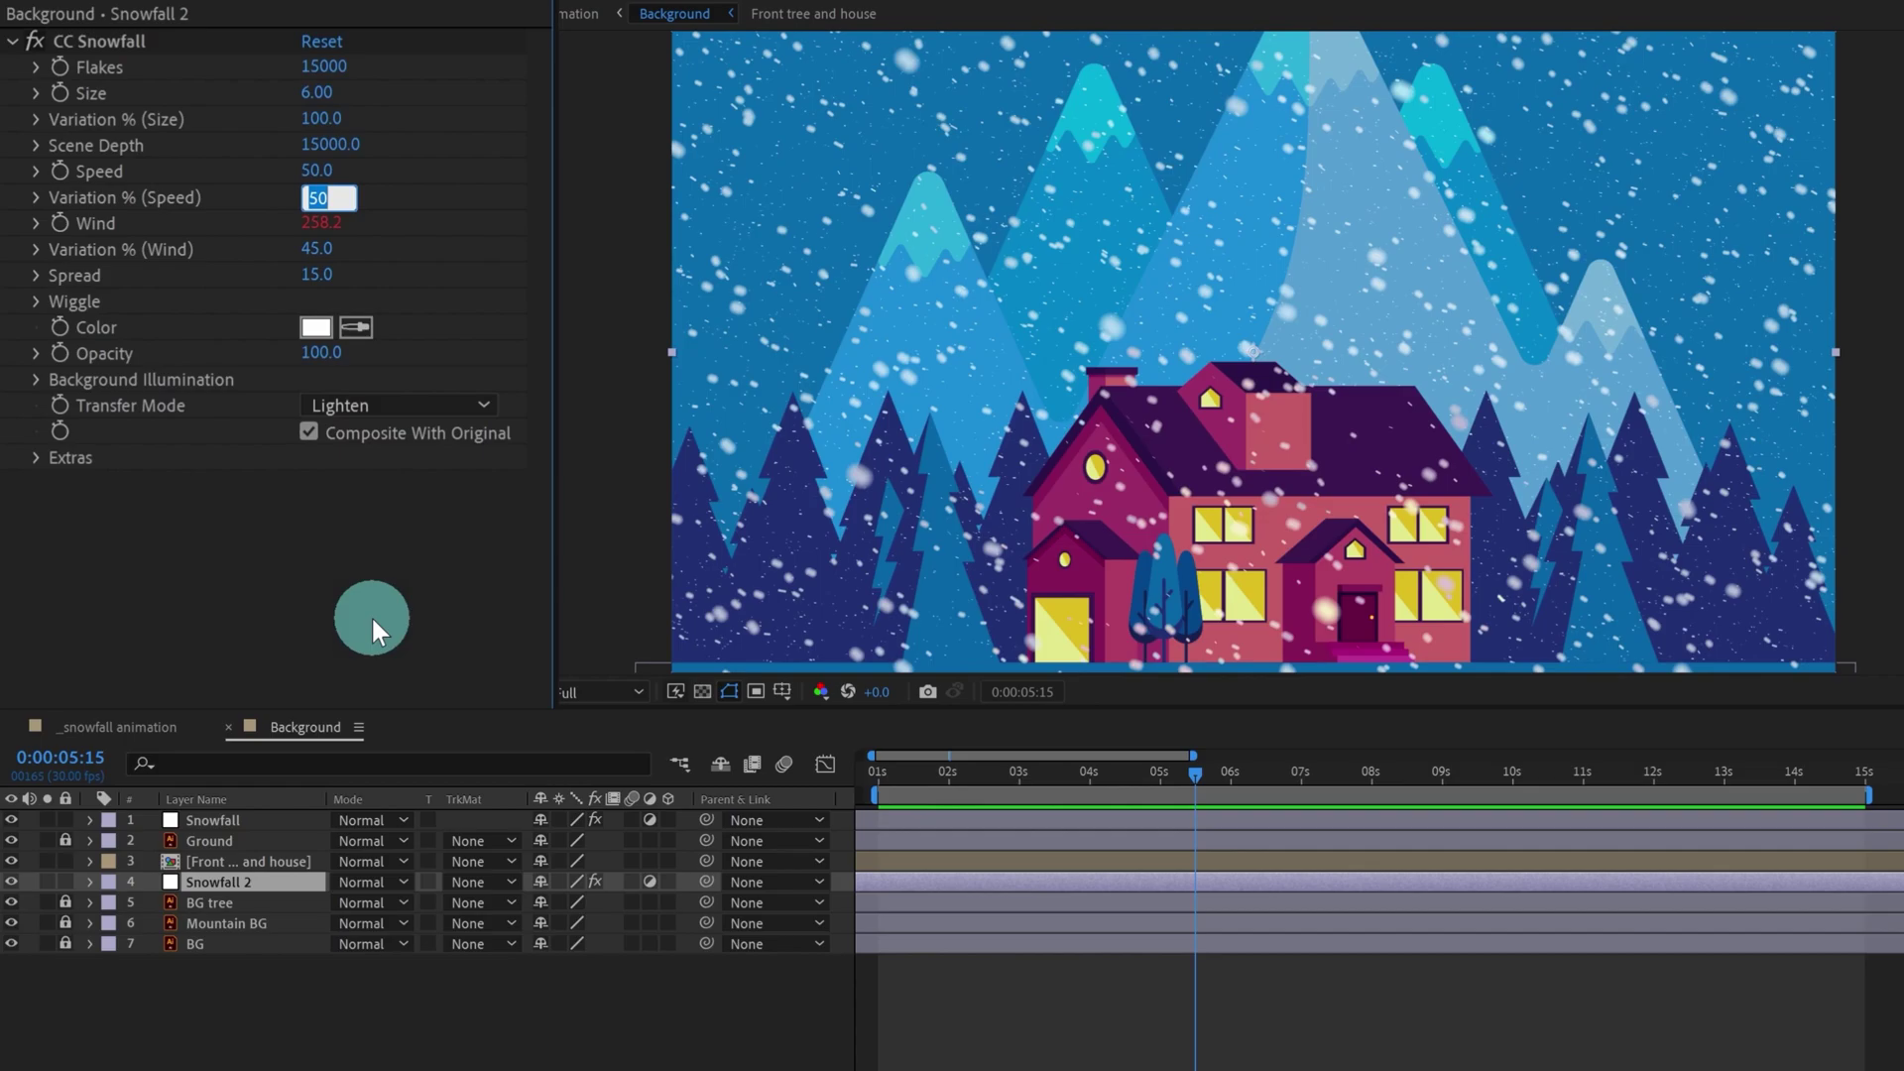
text(80)
key(Return)
key(space)
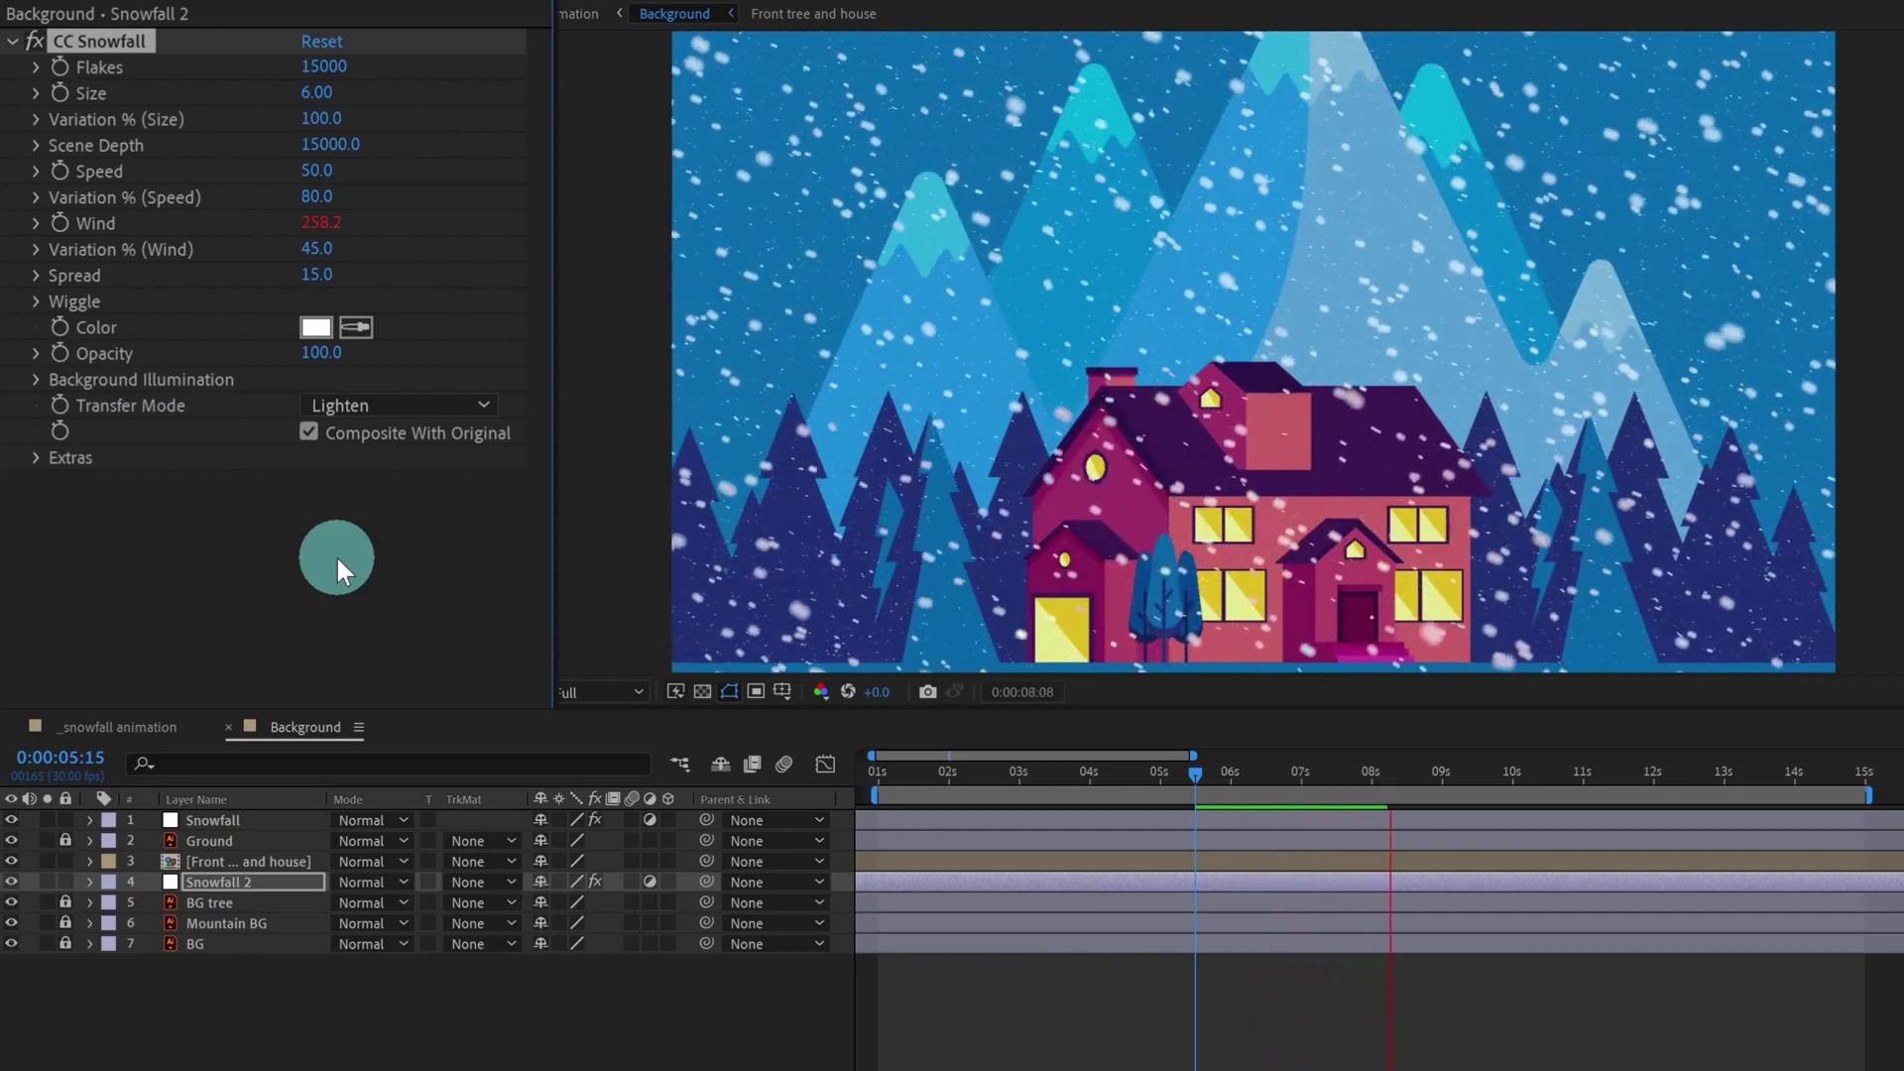
- Set the Snowfall 2 layer's flake Size to 8 and preview the composition
click(272, 883)
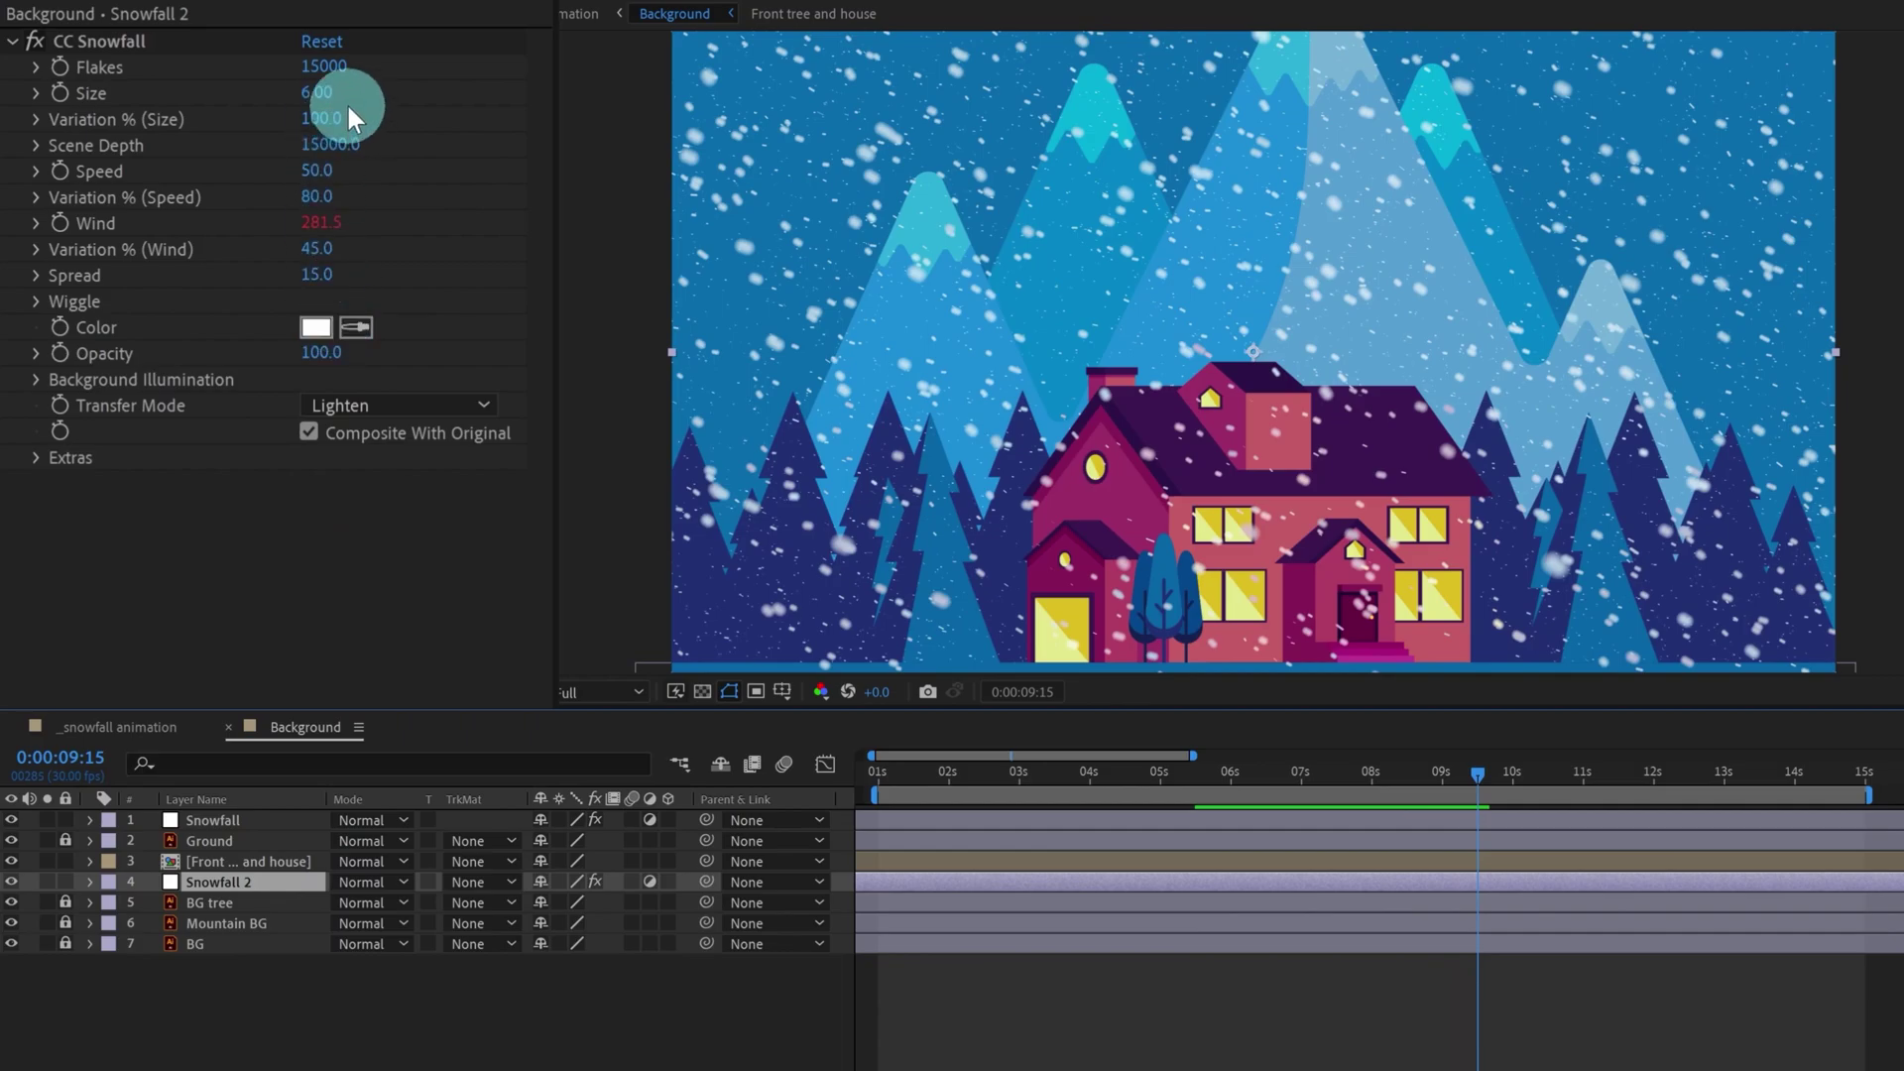
click(321, 94)
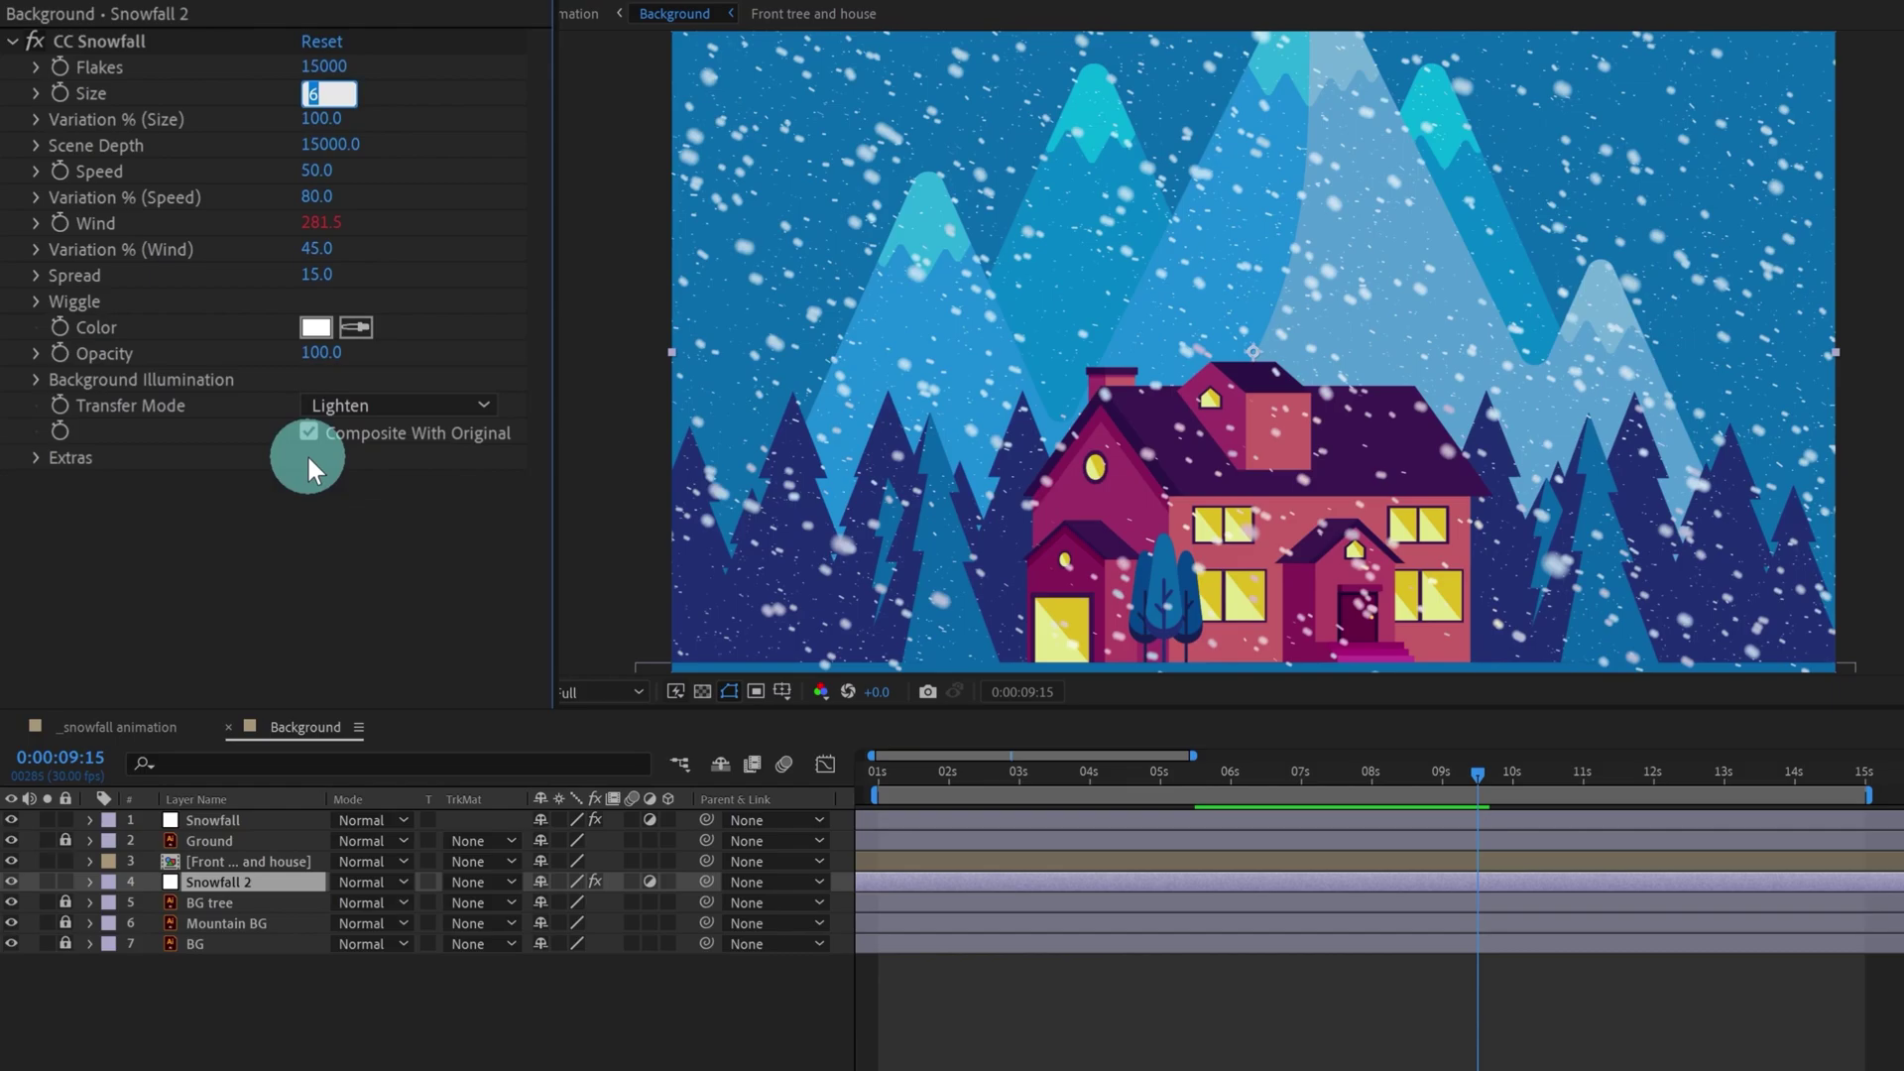
text(8)
key(Return)
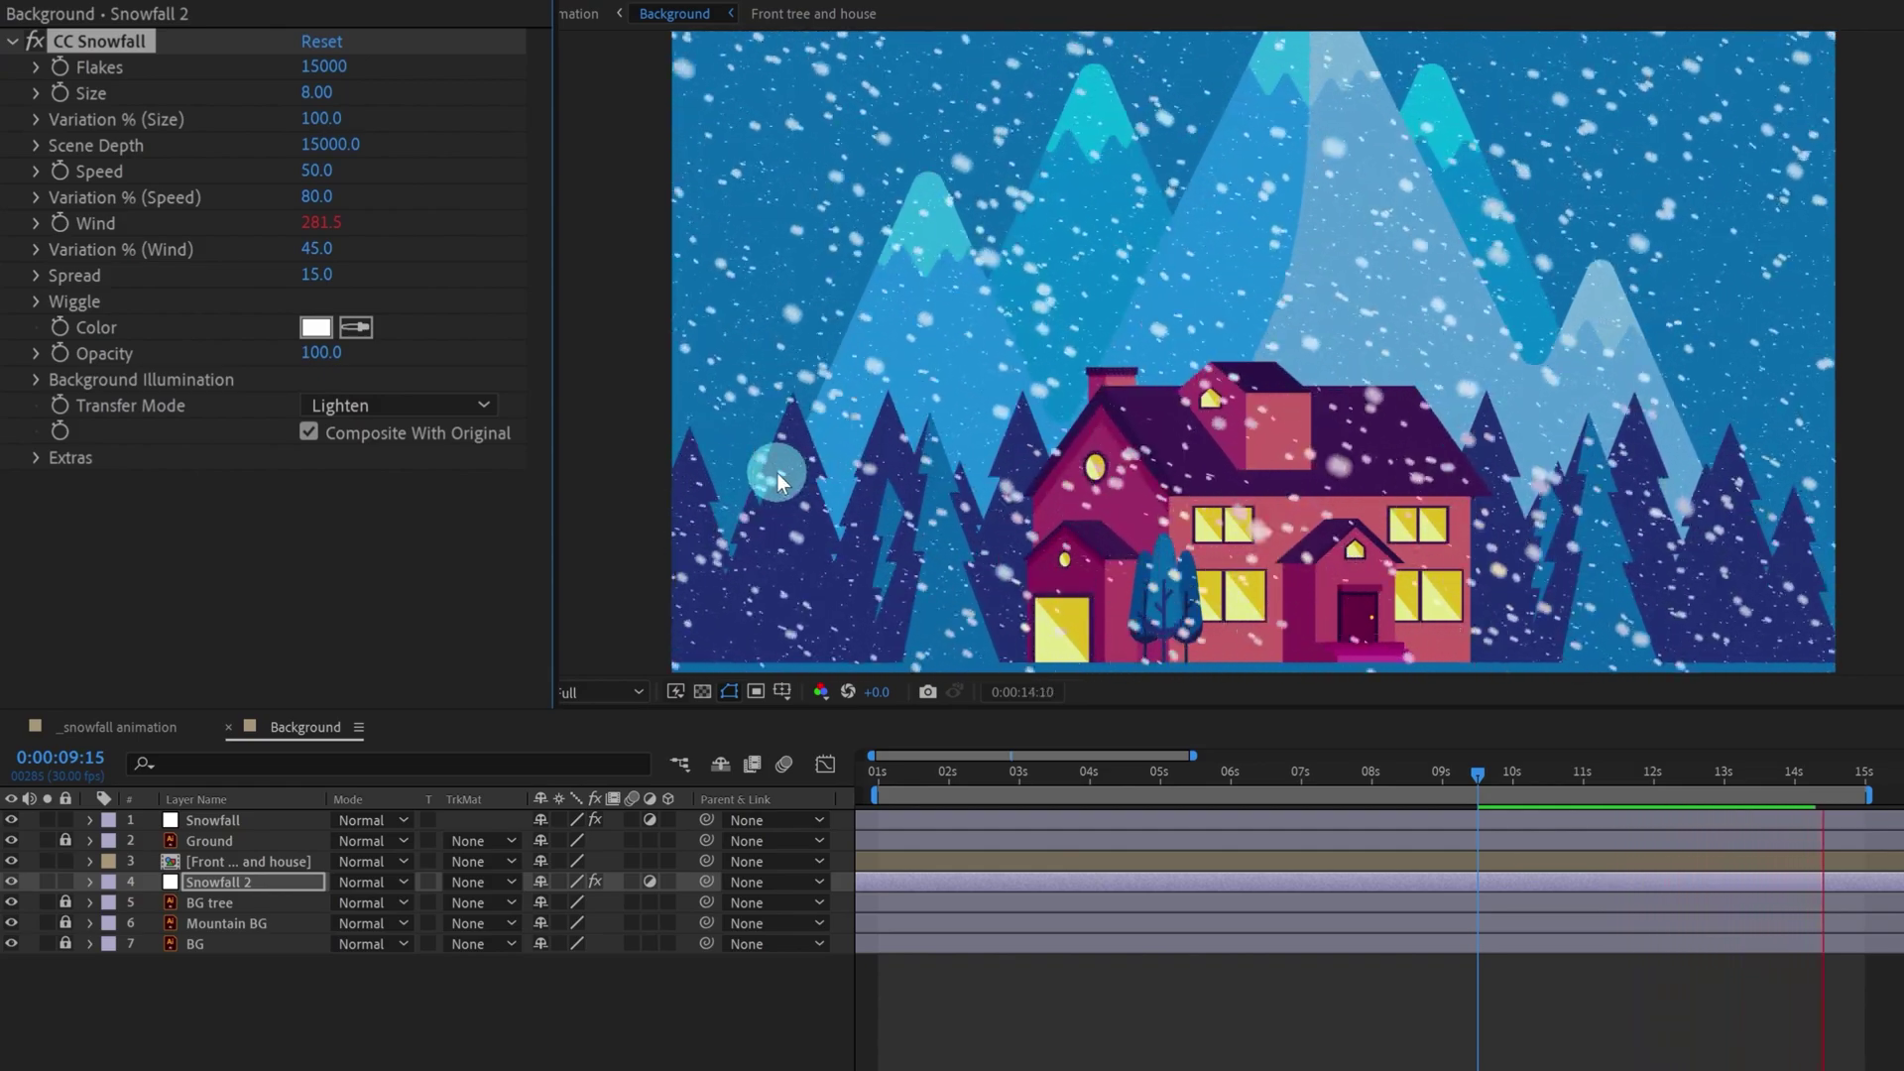
key(comma)
key(comma)
key(period)
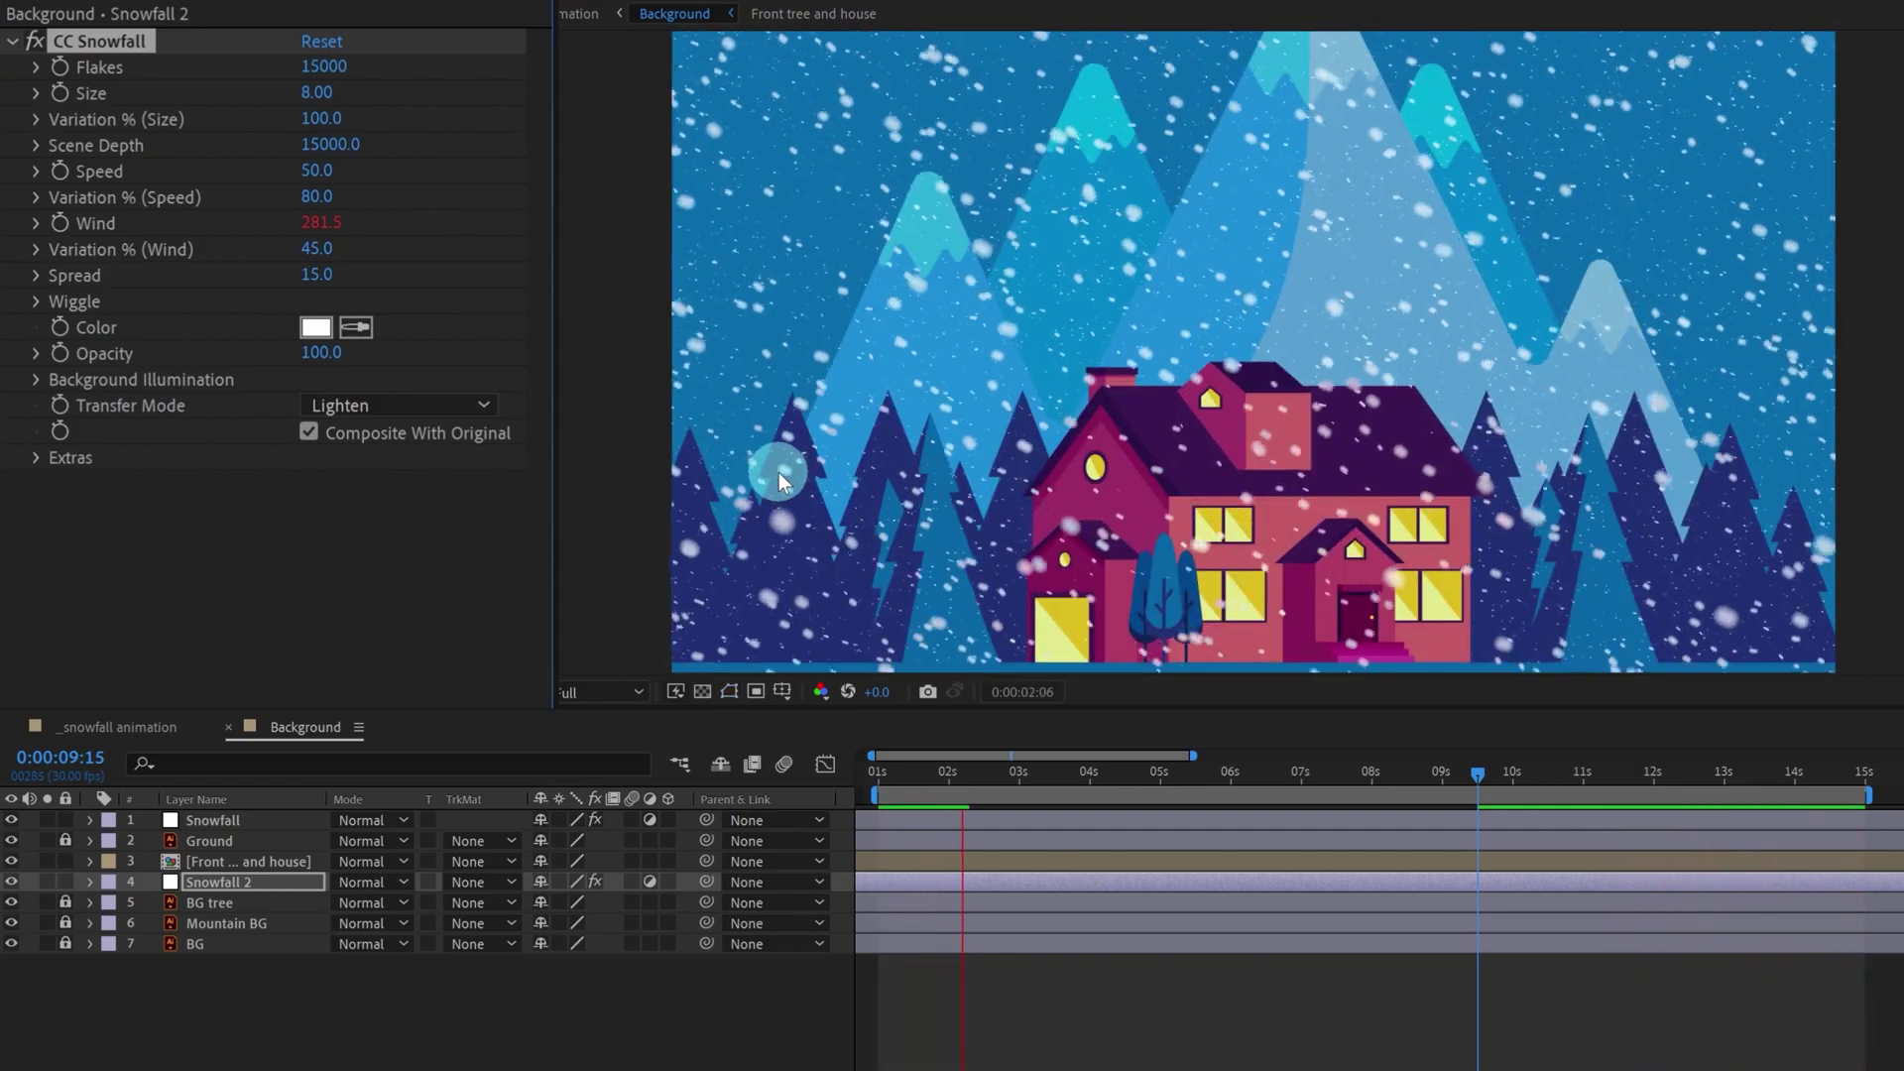
key(comma)
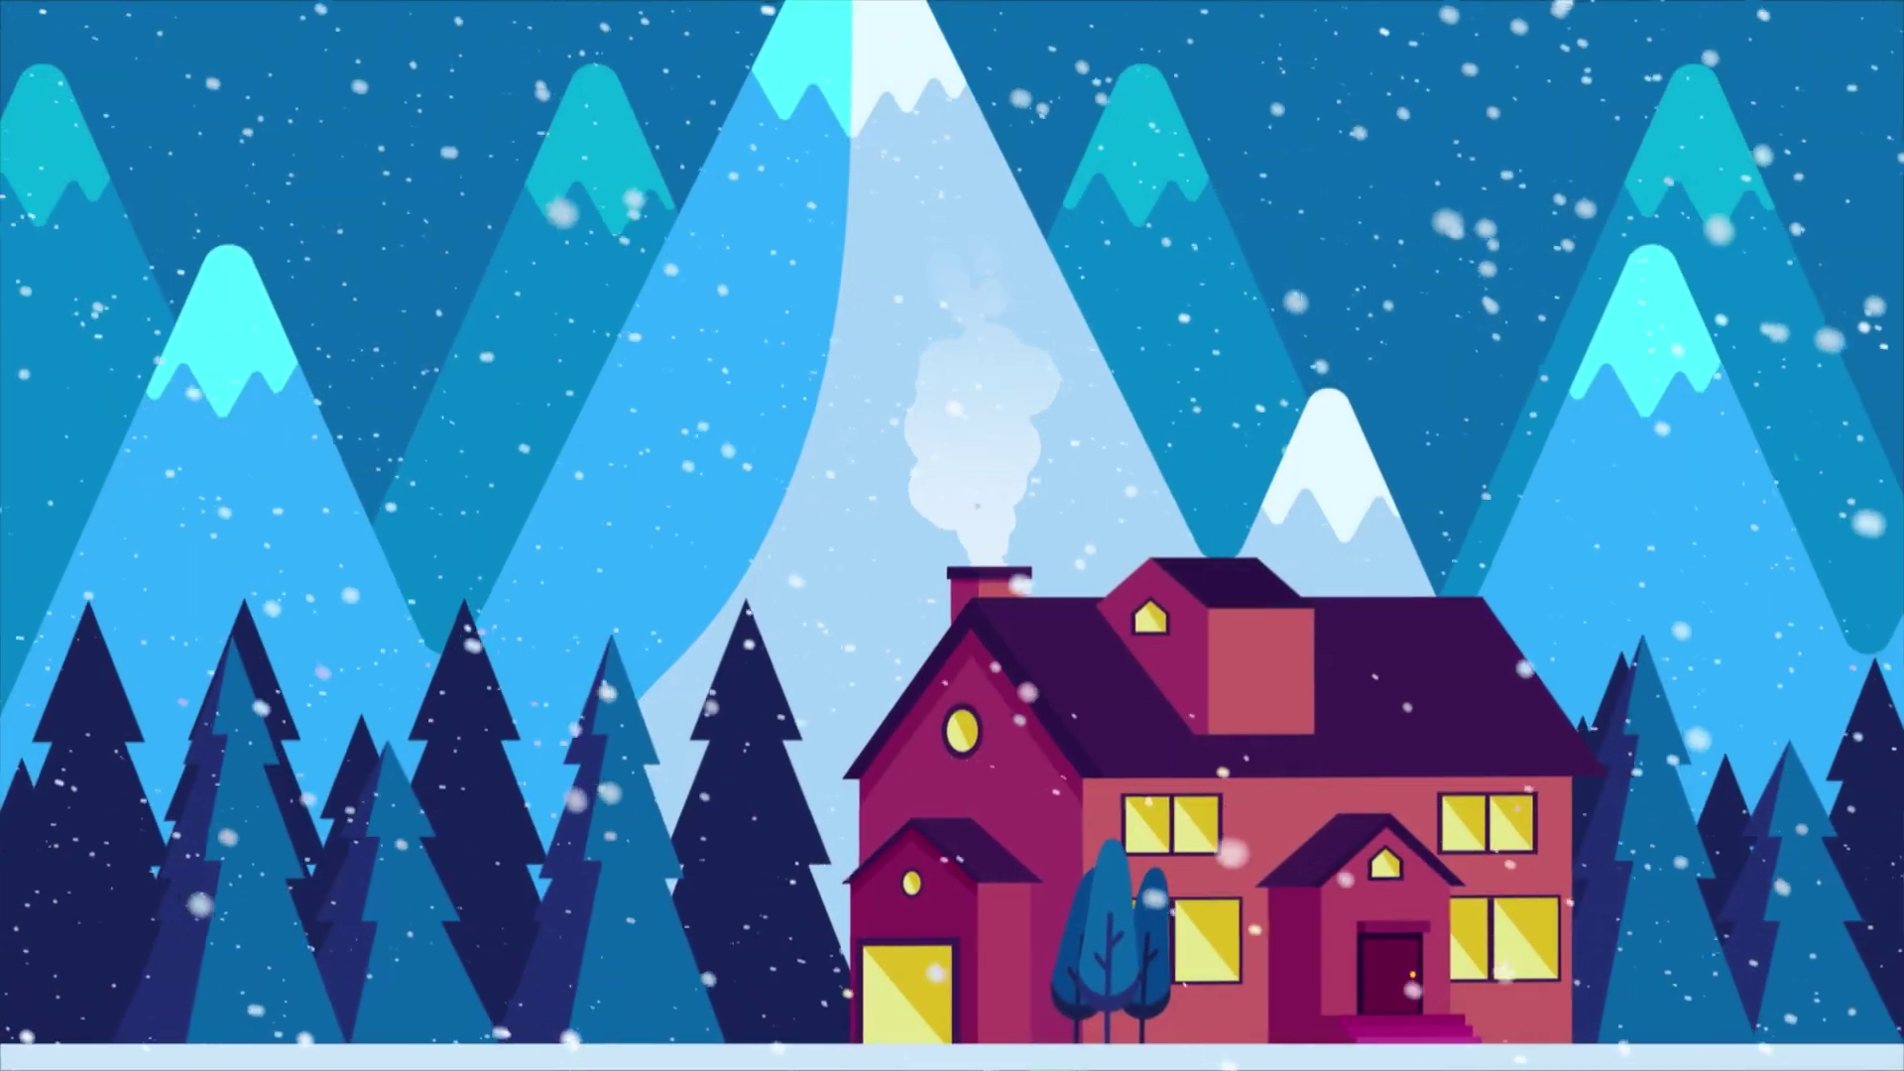